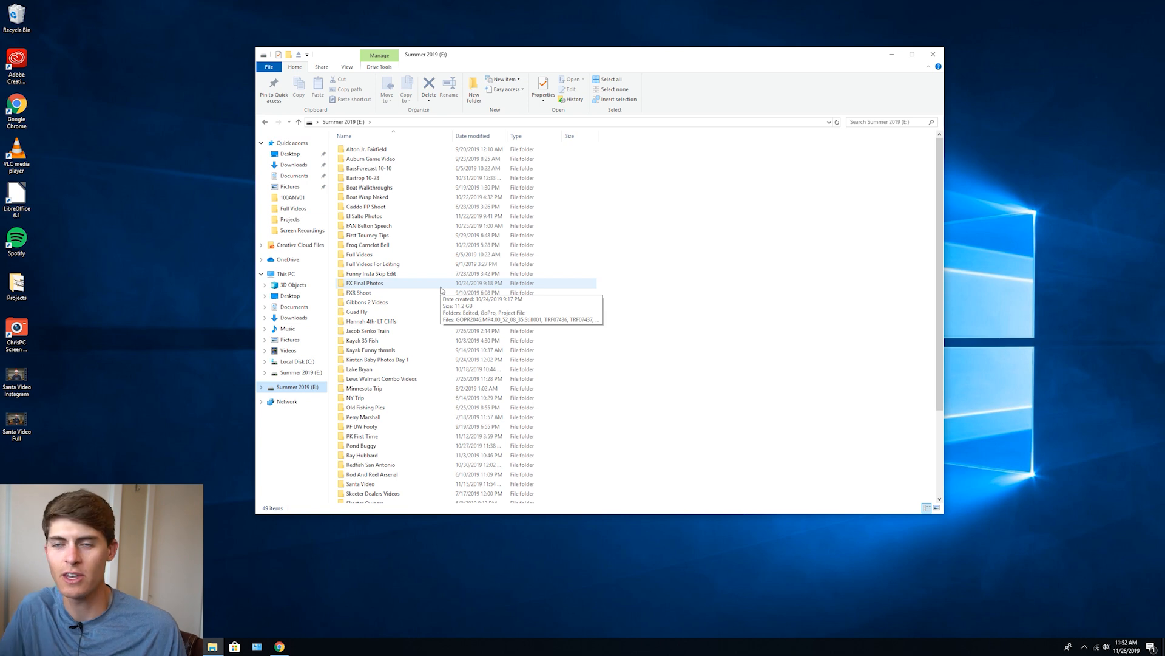
Open the River Kayak folder inside the Minnesota Trip folder on the Summer 2019 (E:) drive
{"action": "scroll", "coordinate": [441, 290], "scroll_direction": "down", "scroll_amount": 4}
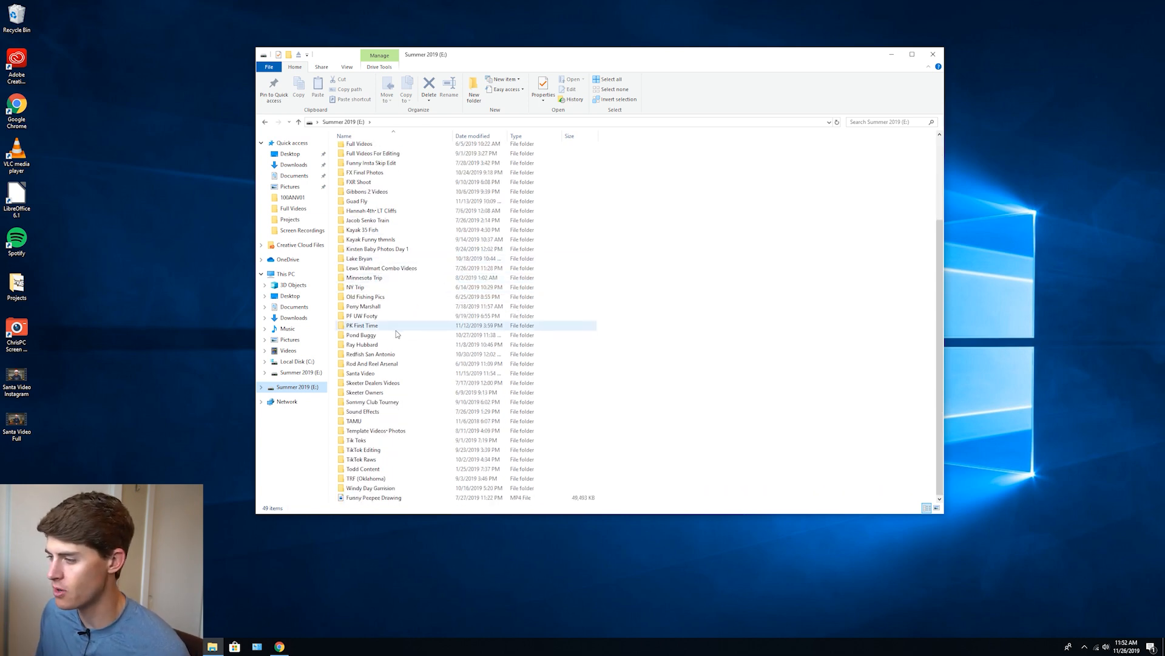
{"action": "double_click", "coordinate": [365, 278]}
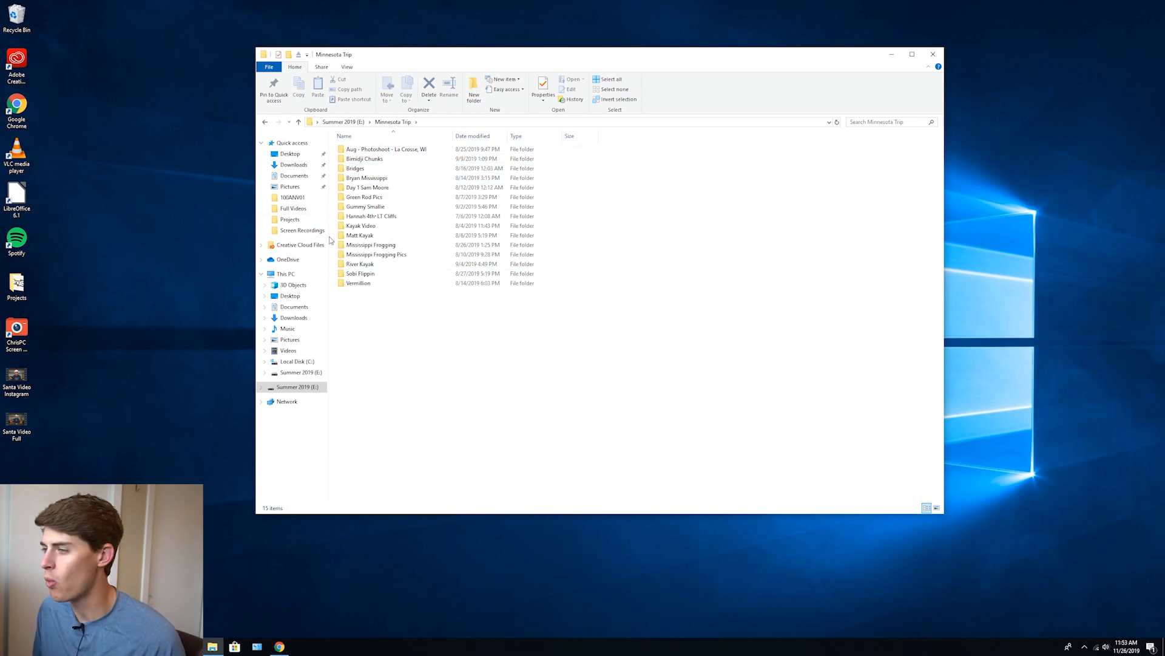
{"action": "double_click", "coordinate": [379, 266]}
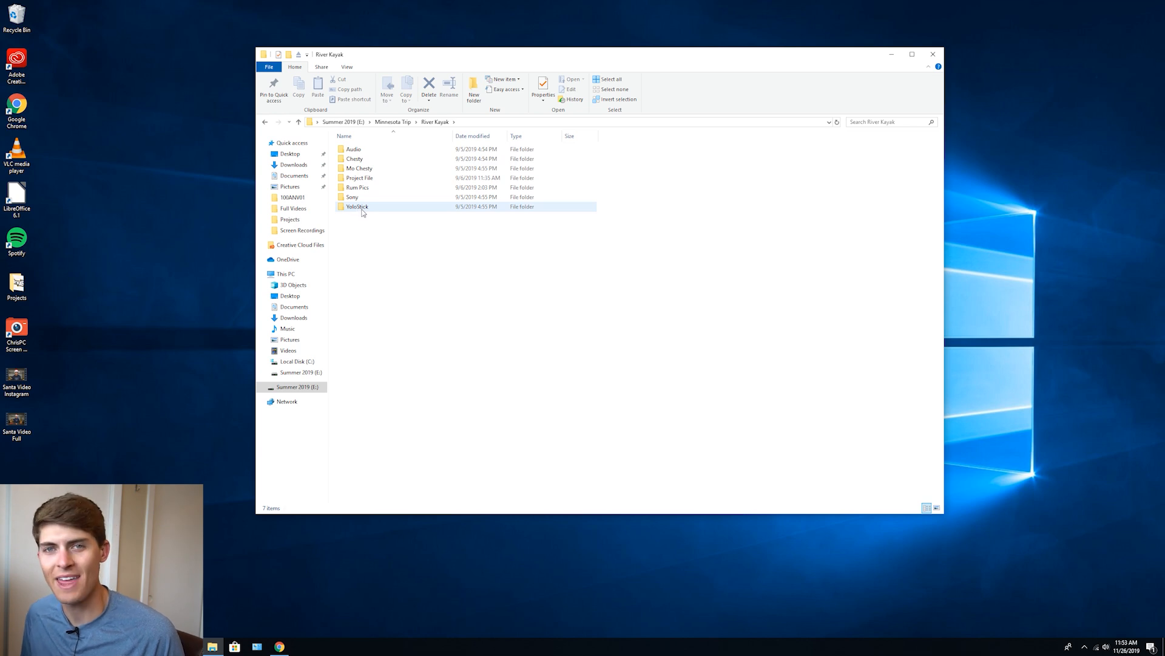
{"action": "mouse_move", "coordinate": [359, 207]}
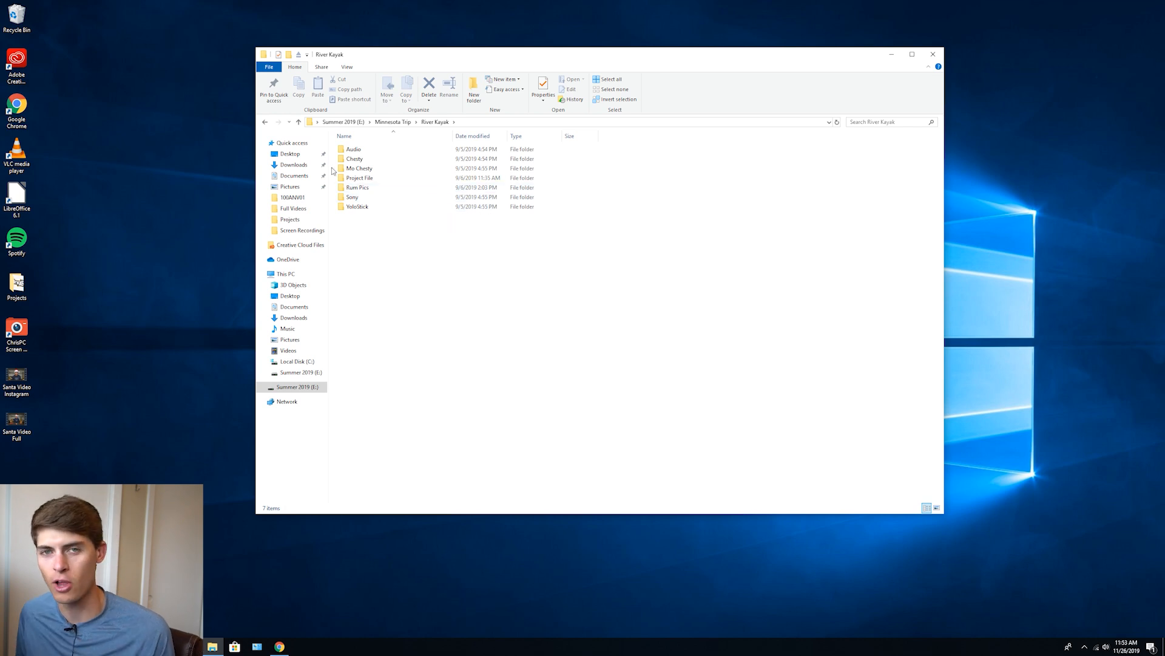
{"action": "mouse_move", "coordinate": [349, 181]}
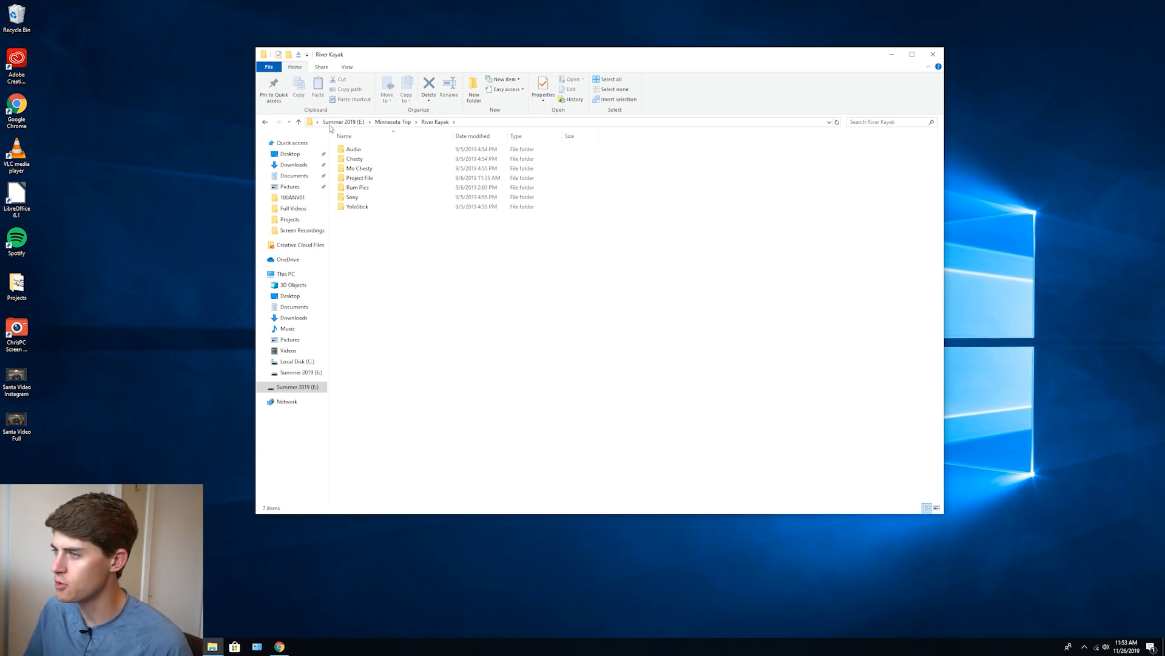
Check the contents of the Audio and Chesty footage folders and return to the River Kayak folder
{"action": "double_click", "coordinate": [371, 149]}
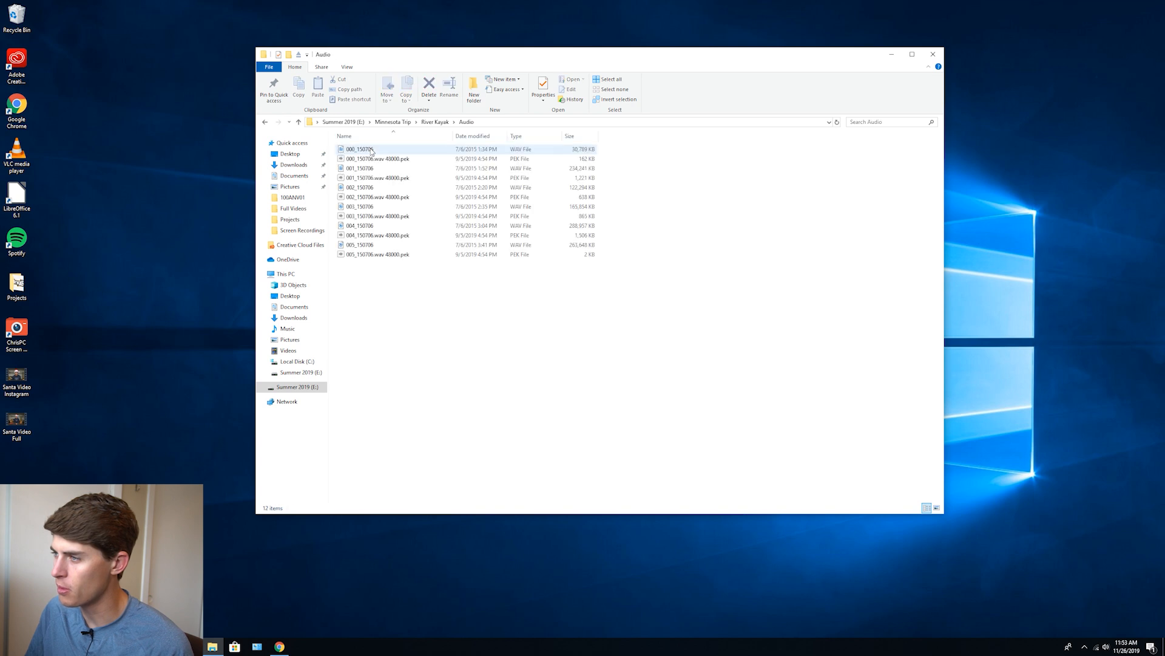
{"action": "left_click", "coordinate": [265, 122]}
{"action": "double_click", "coordinate": [364, 159]}
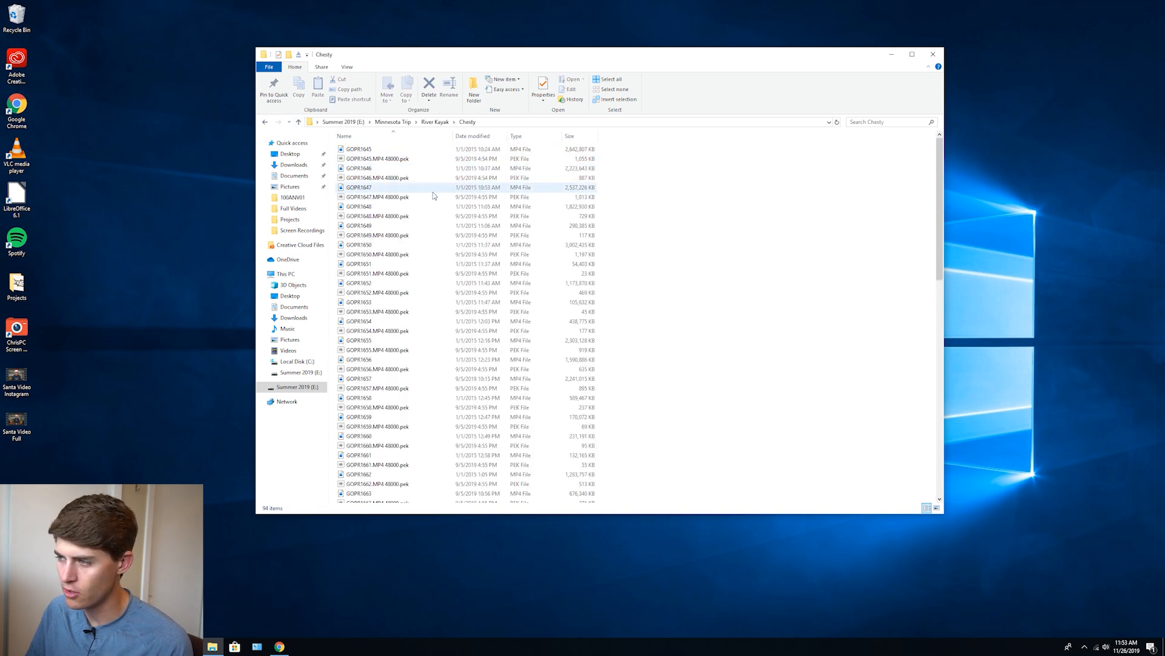
{"action": "left_click", "coordinate": [264, 123]}
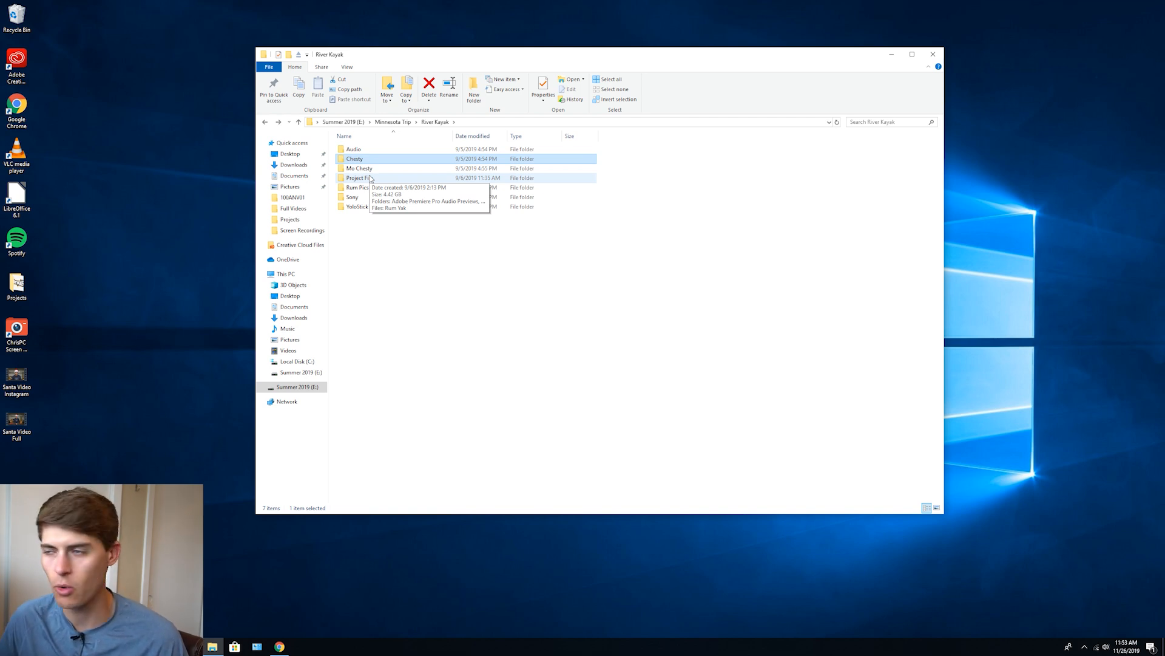
Create a new folder named Project File 2 inside the River Kayak folder
{"action": "left_click", "coordinate": [410, 256]}
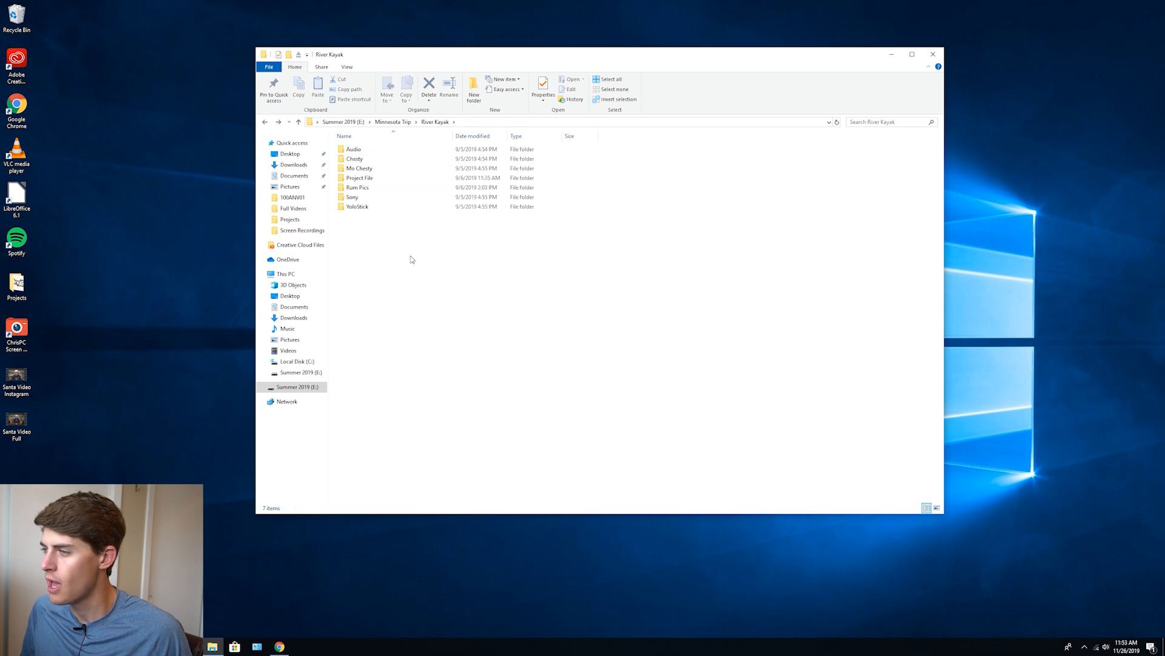
{"action": "right_click", "coordinate": [410, 256]}
{"action": "mouse_move", "coordinate": [465, 367]}
{"action": "left_click", "coordinate": [529, 366]}
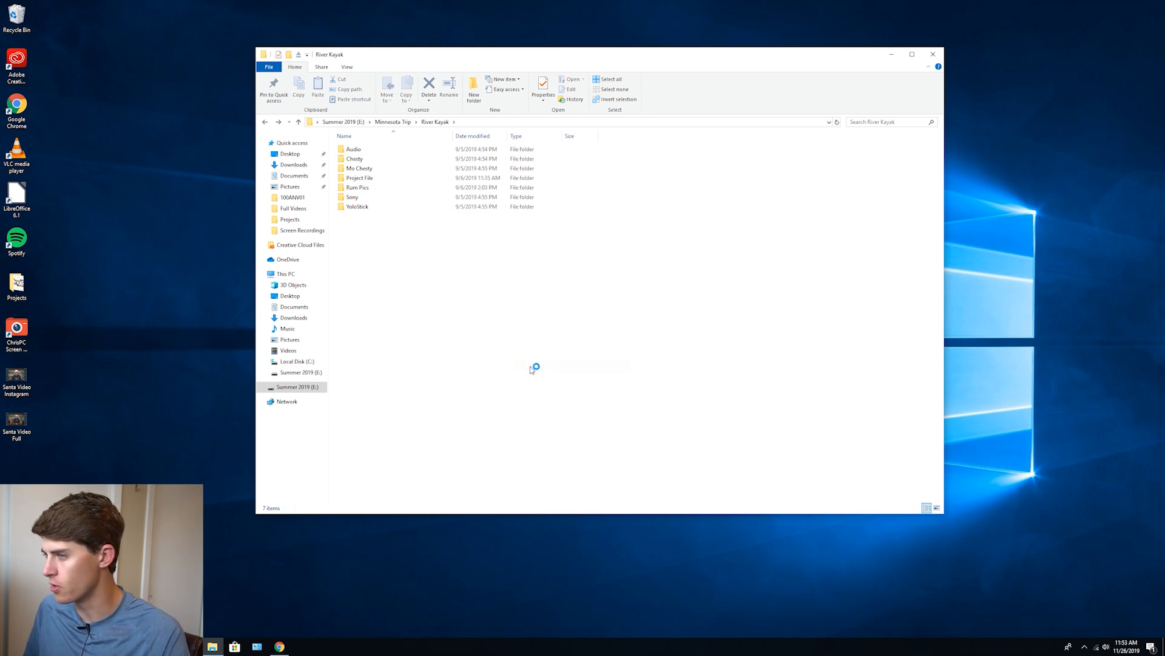
{"action": "type", "text": "Project F"}
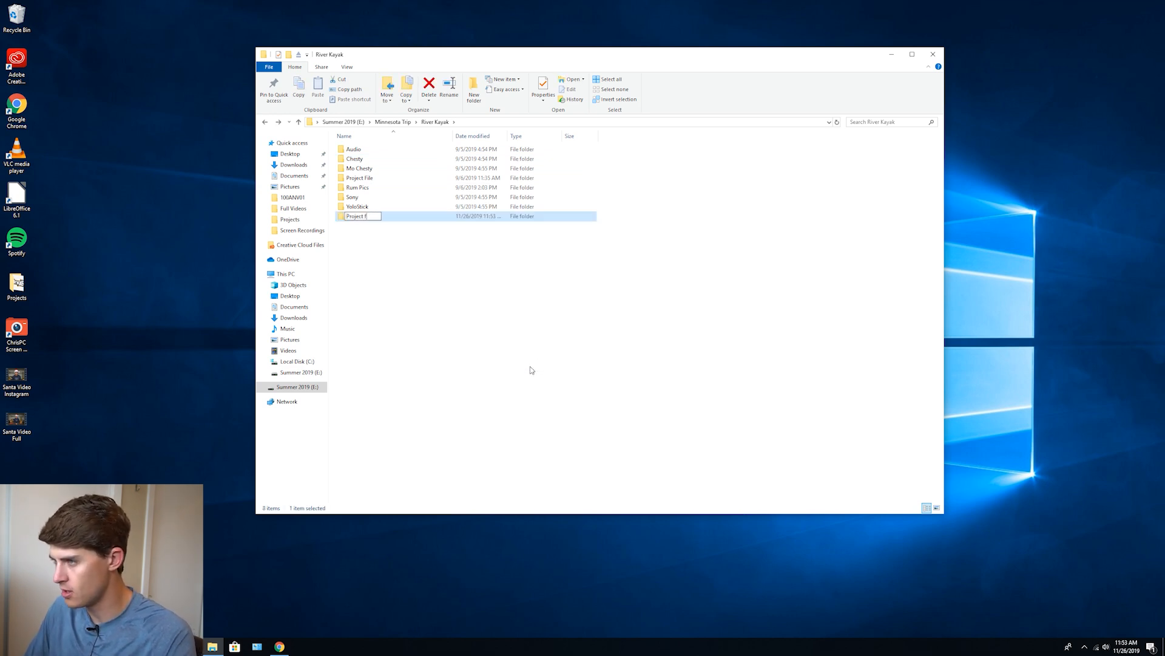
{"action": "type", "text": "ile 2"}
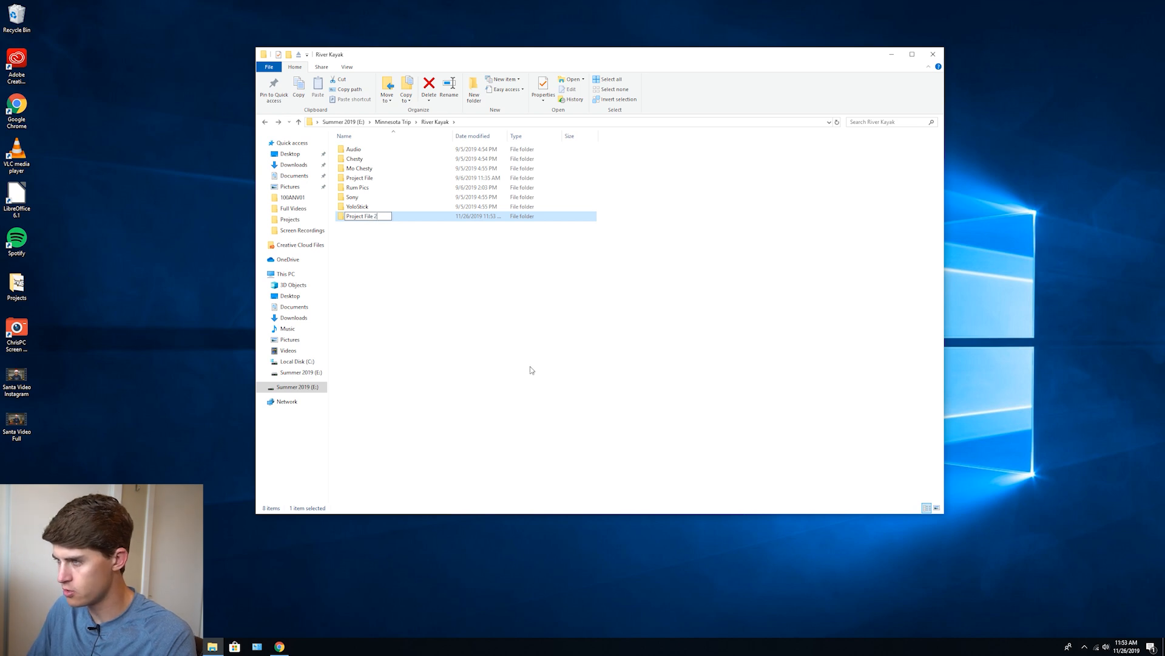
{"action": "left_click", "coordinate": [454, 310]}
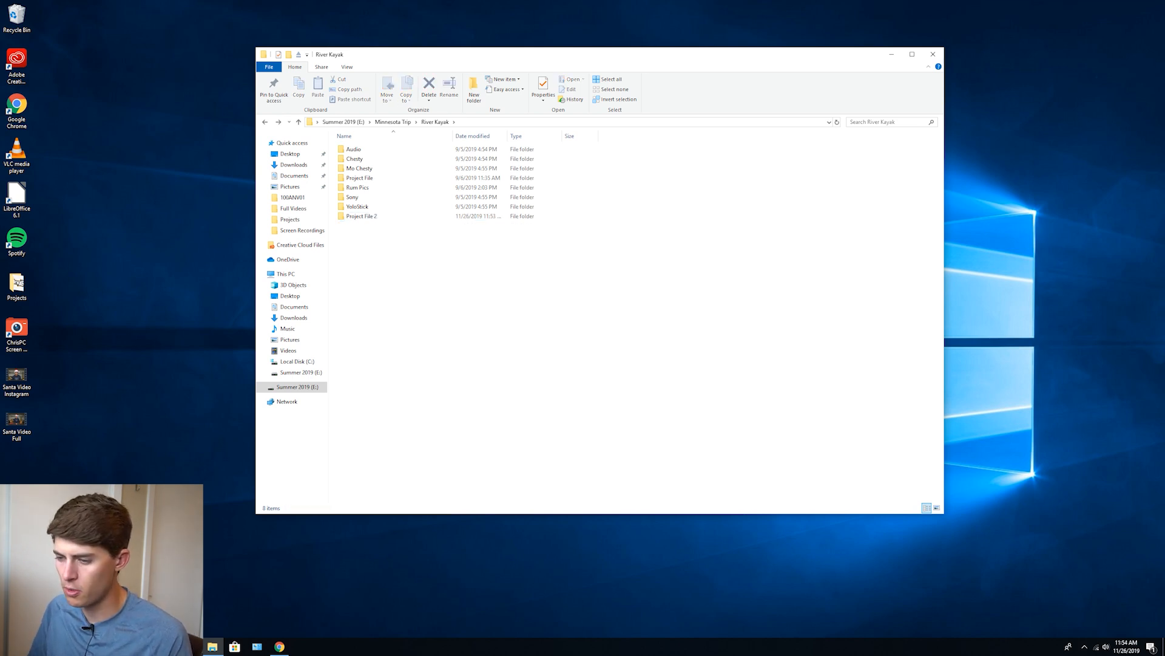
Launch Adobe Premiere Pro 2020 and start a new project named River kayak Edit 2
{"action": "left_click", "coordinate": [11, 647]}
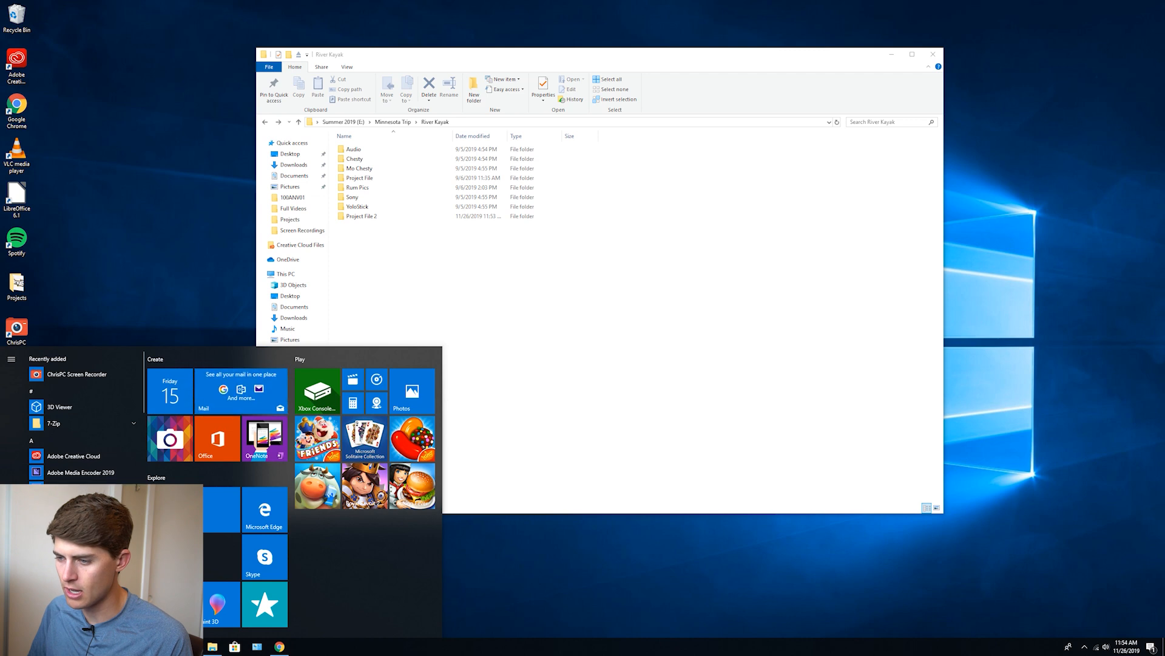
{"action": "left_click", "coordinate": [76, 504]}
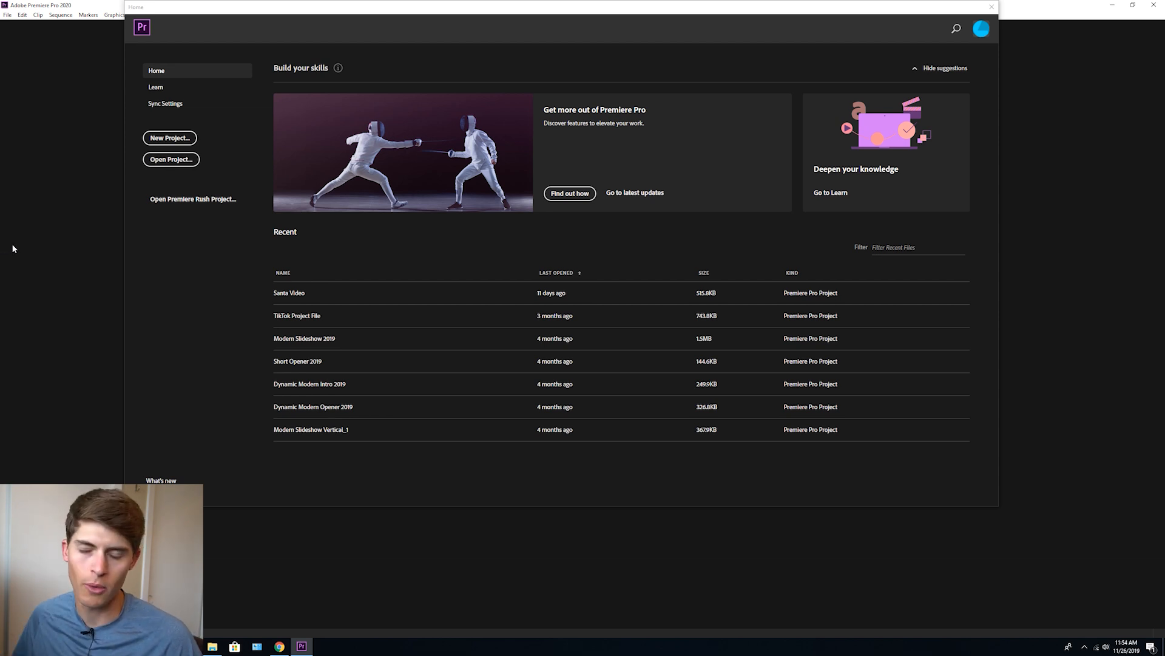
{"action": "left_click", "coordinate": [177, 138]}
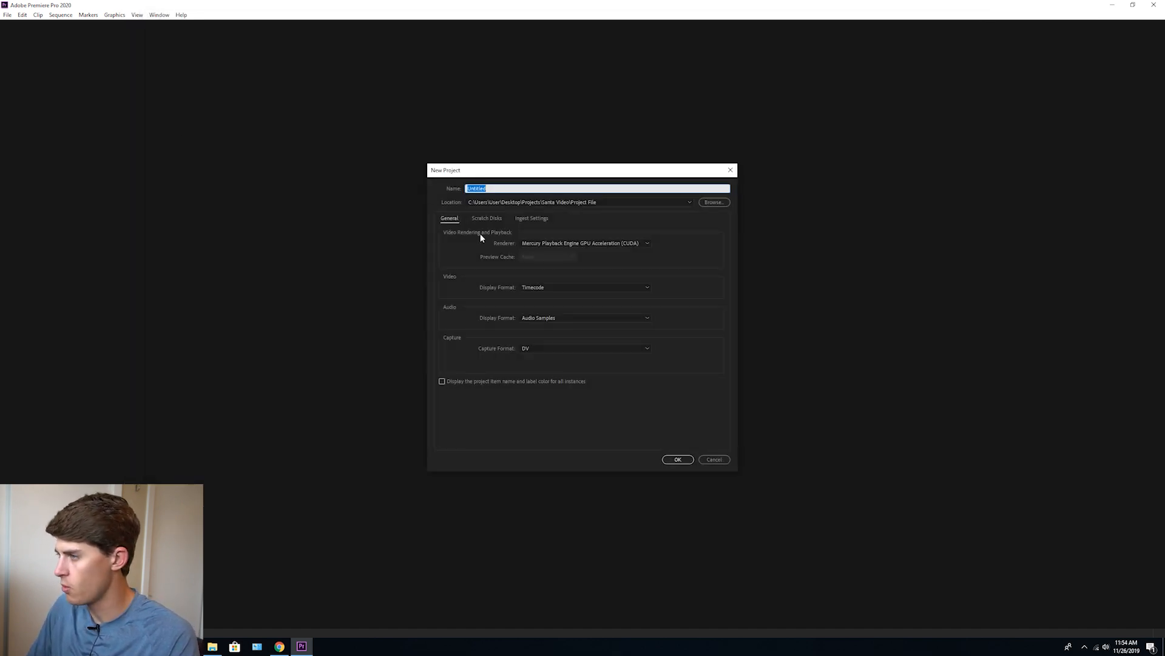
{"action": "type", "text": "Riv"}
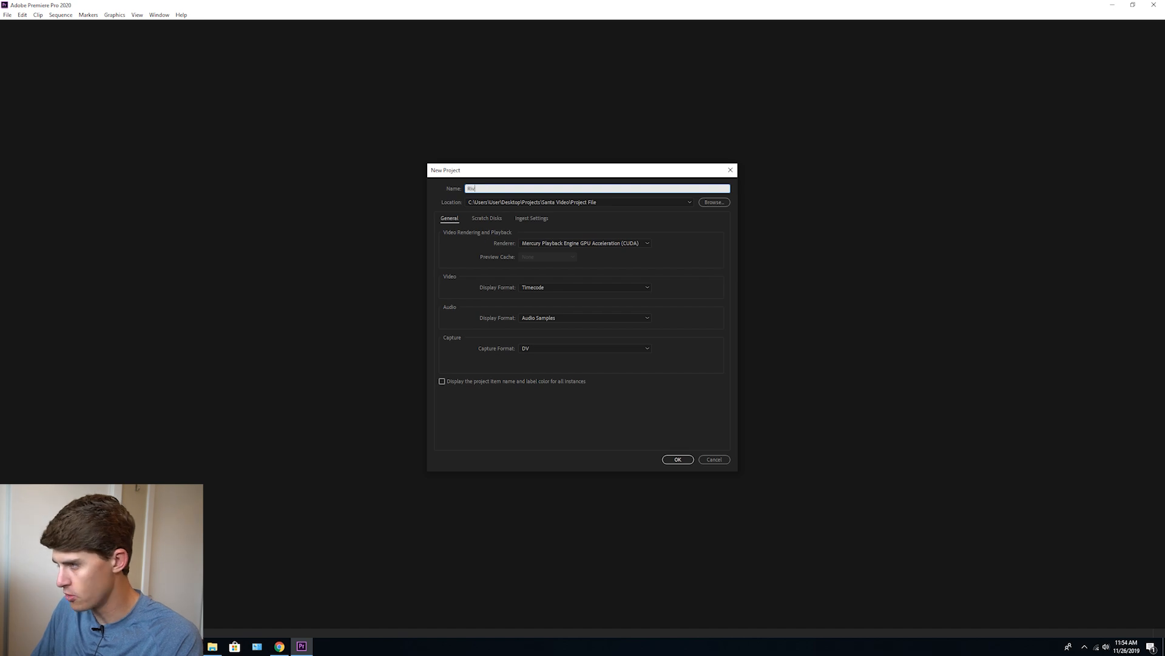
{"action": "type", "text": "er kayak Edit 2"}
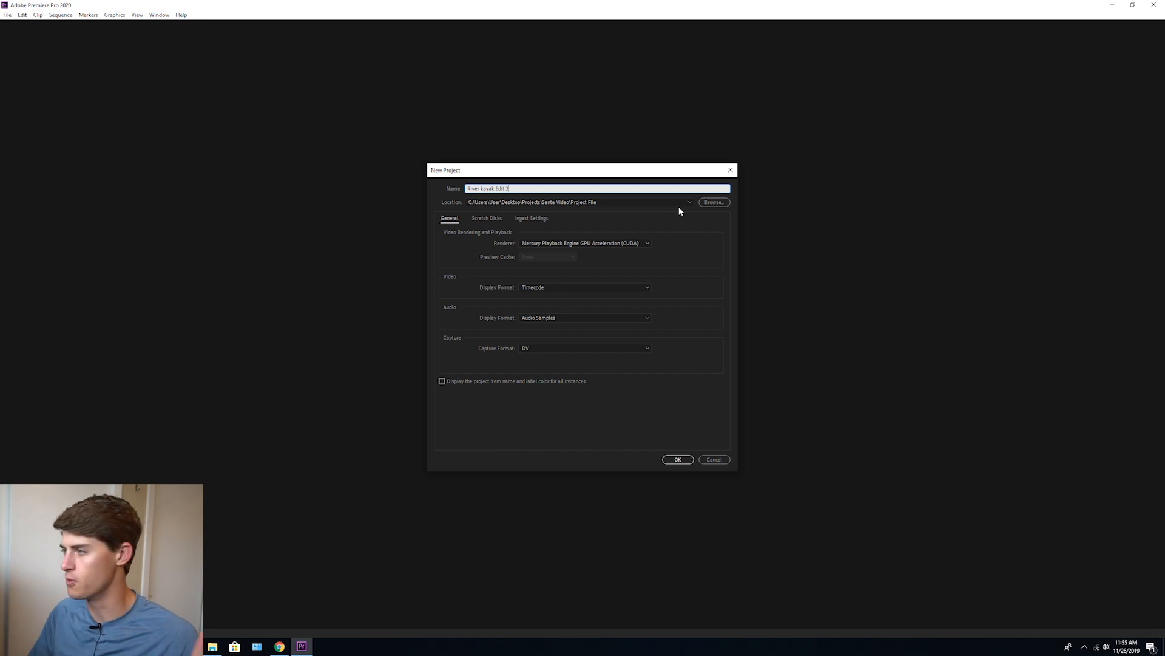
Set the project location to E:\Minnesota Trip\River Kayak\Project File 2 and create the project
{"action": "left_click", "coordinate": [703, 202]}
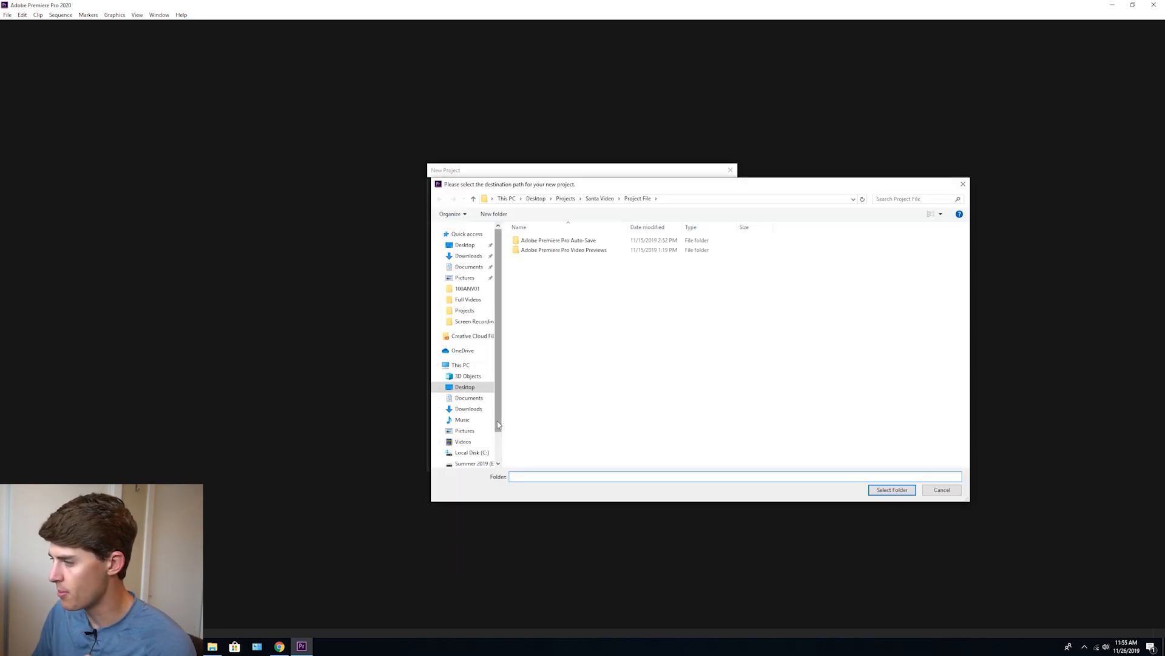
{"action": "scroll", "coordinate": [489, 428], "scroll_direction": "down", "scroll_amount": 1}
{"action": "left_click", "coordinate": [473, 437]}
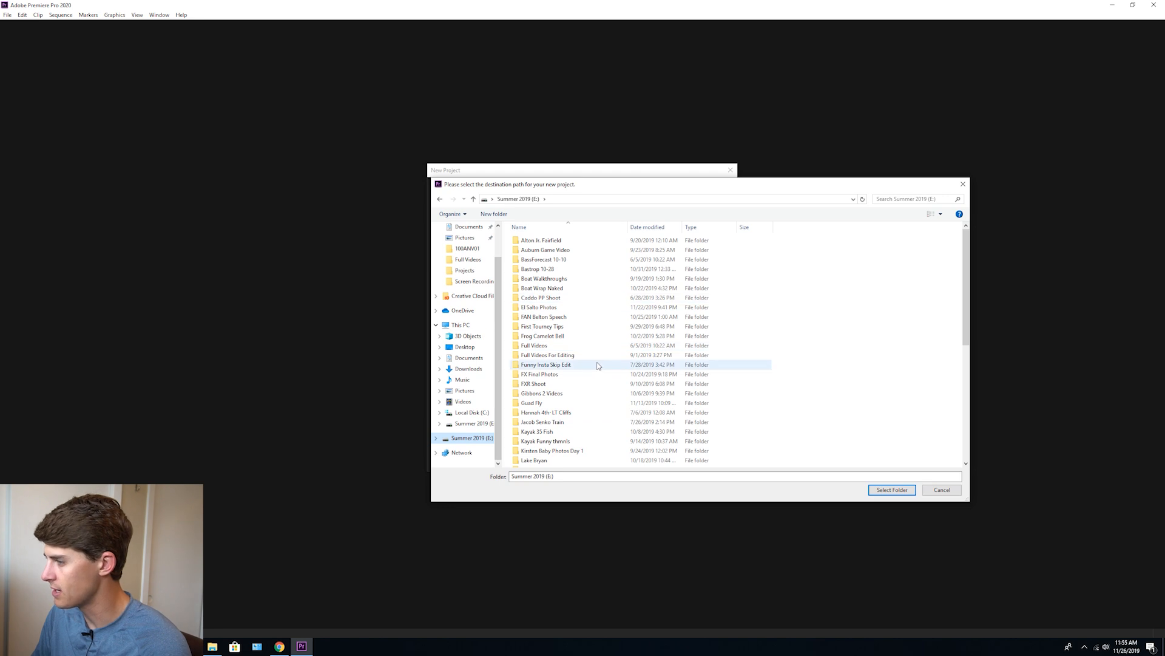
{"action": "scroll", "coordinate": [598, 366], "scroll_direction": "down", "scroll_amount": 7}
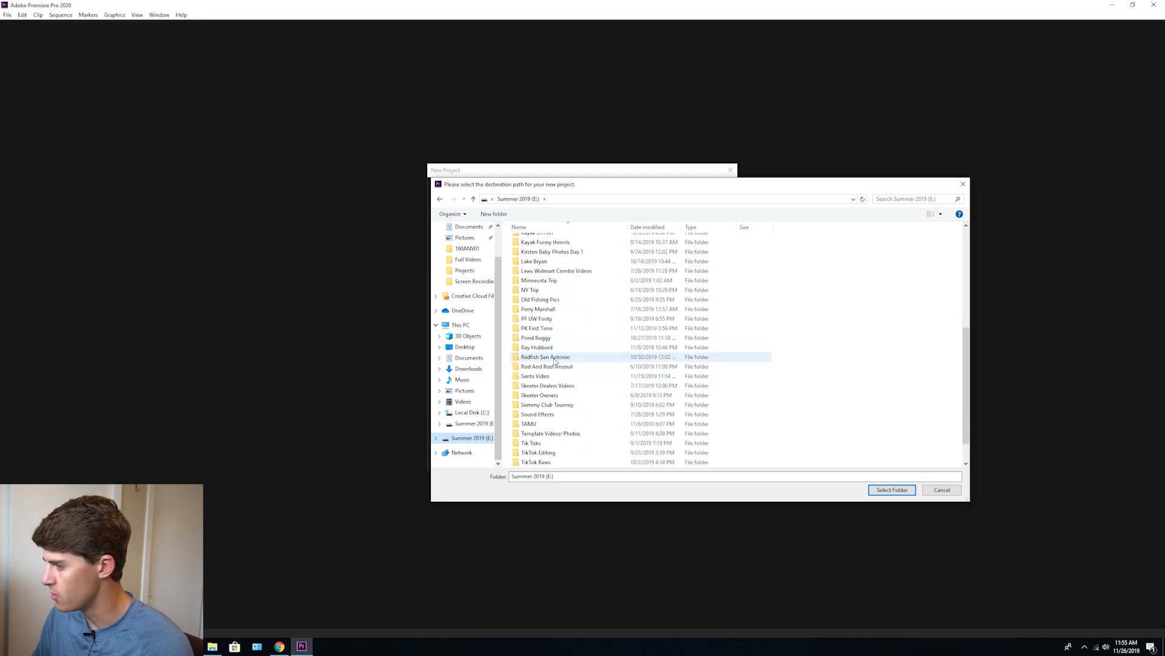
{"action": "scroll", "coordinate": [556, 379], "scroll_direction": "up", "scroll_amount": 2}
{"action": "scroll", "coordinate": [556, 379], "scroll_direction": "up", "scroll_amount": 1}
{"action": "left_click", "coordinate": [557, 363]}
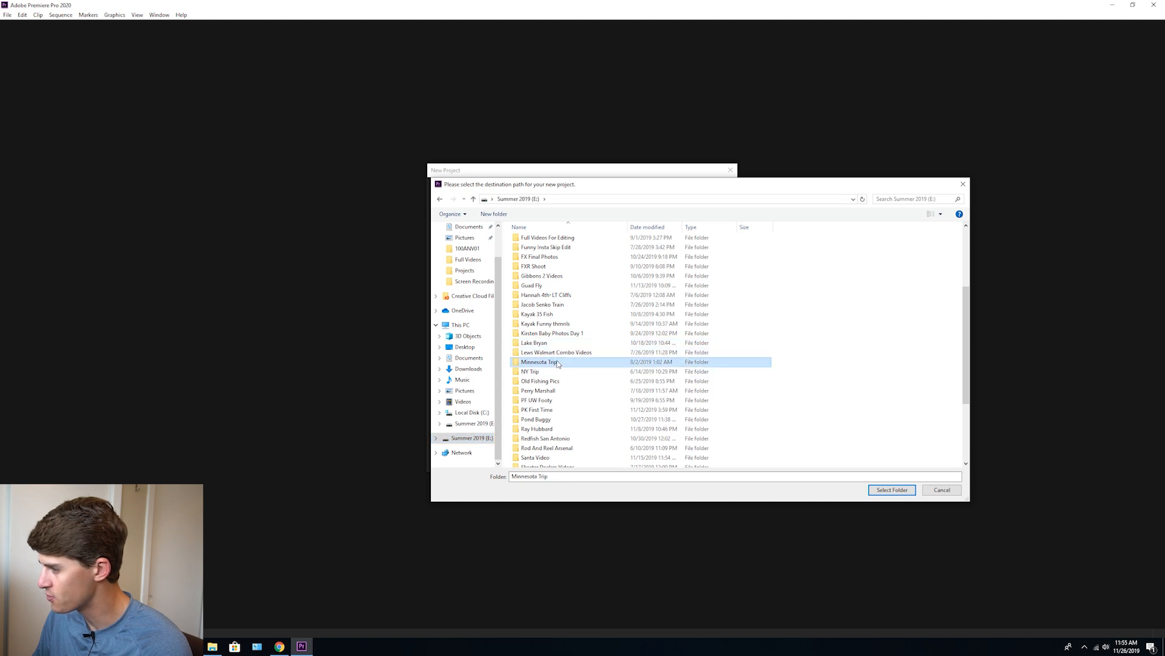
{"action": "double_click", "coordinate": [558, 362]}
{"action": "double_click", "coordinate": [559, 356]}
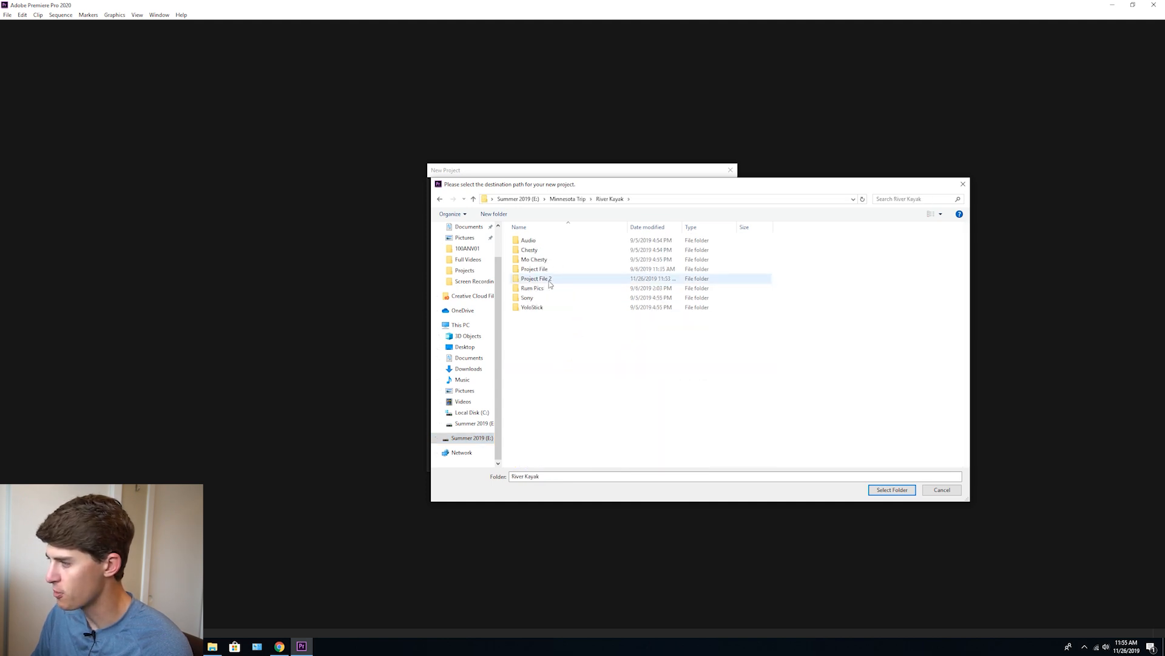
{"action": "double_click", "coordinate": [550, 280]}
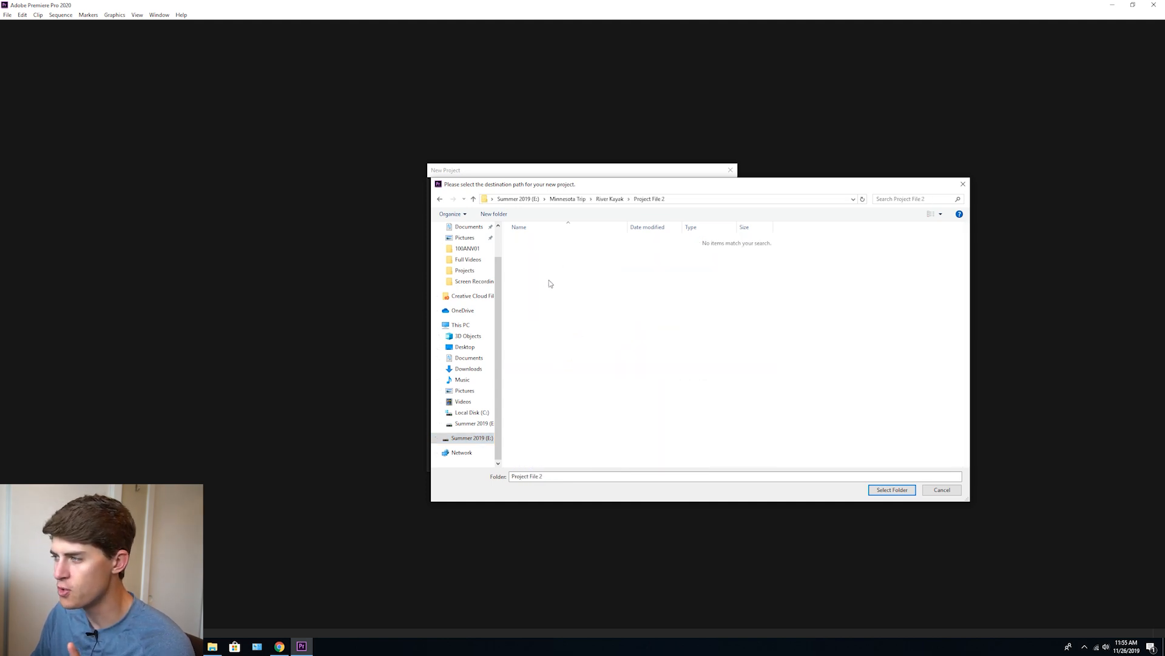
{"action": "left_click", "coordinate": [892, 490]}
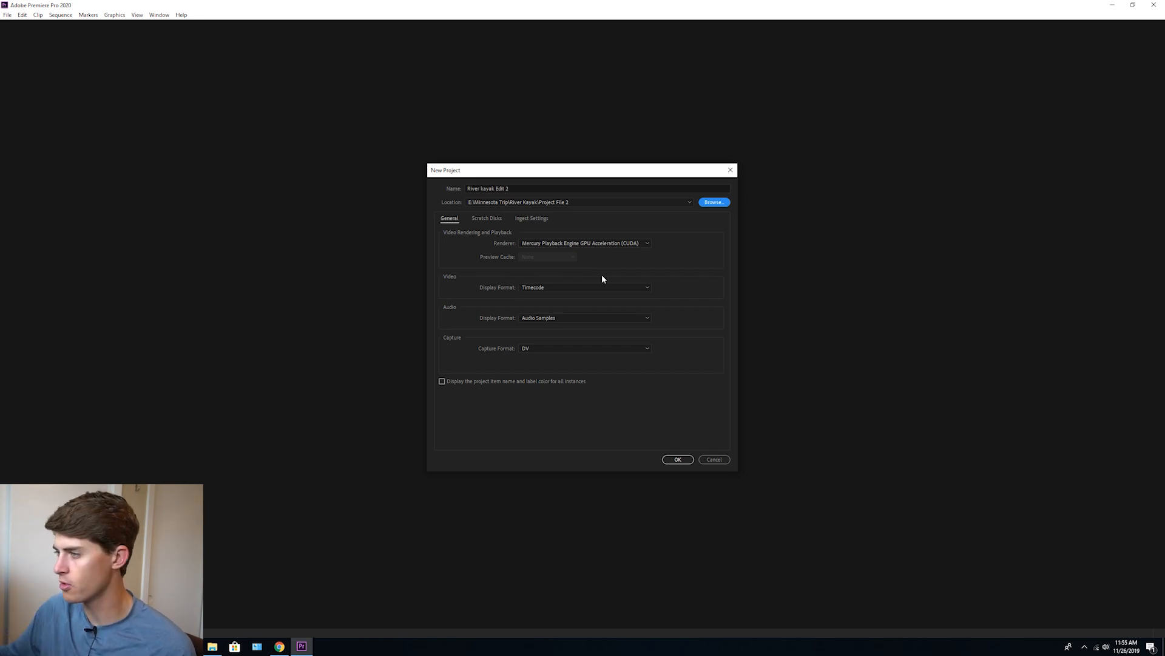
{"action": "left_click", "coordinate": [677, 459]}
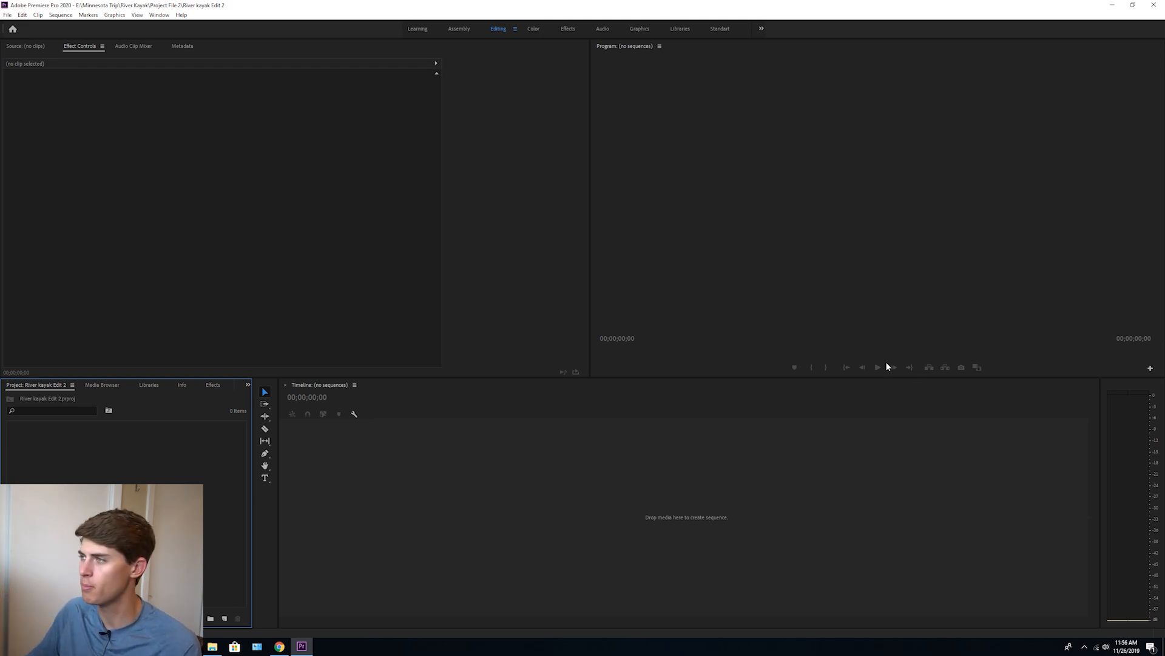
View the Color and Audio workspace layouts and return to the Editing workspace
{"action": "left_click", "coordinate": [533, 30]}
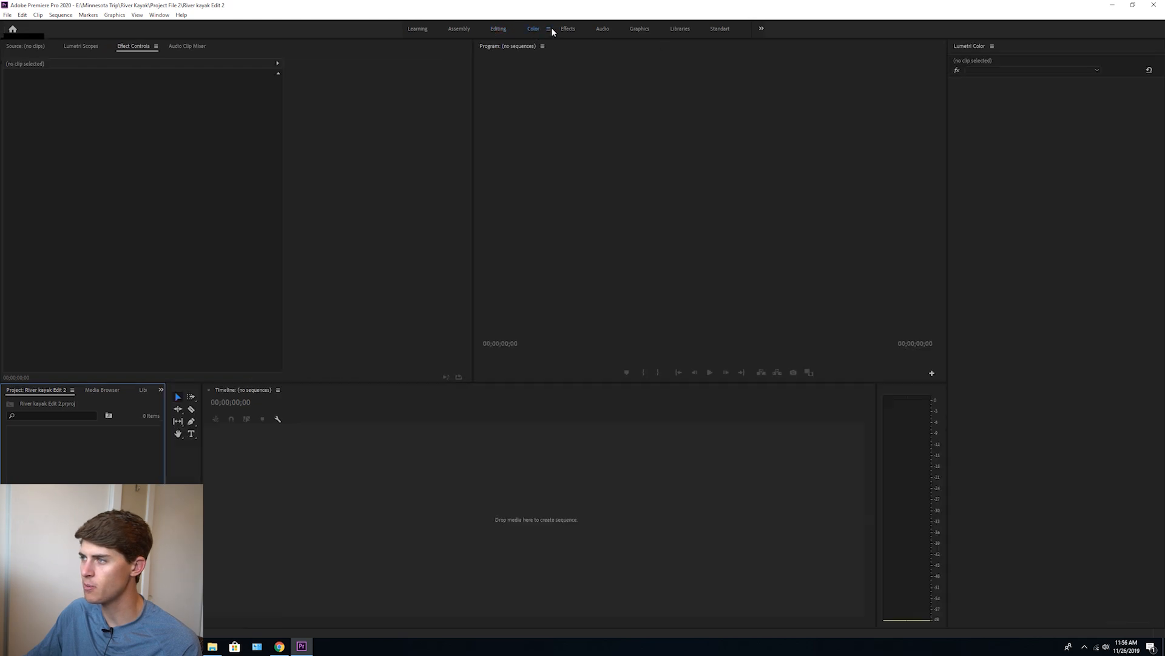
{"action": "left_click", "coordinate": [604, 30]}
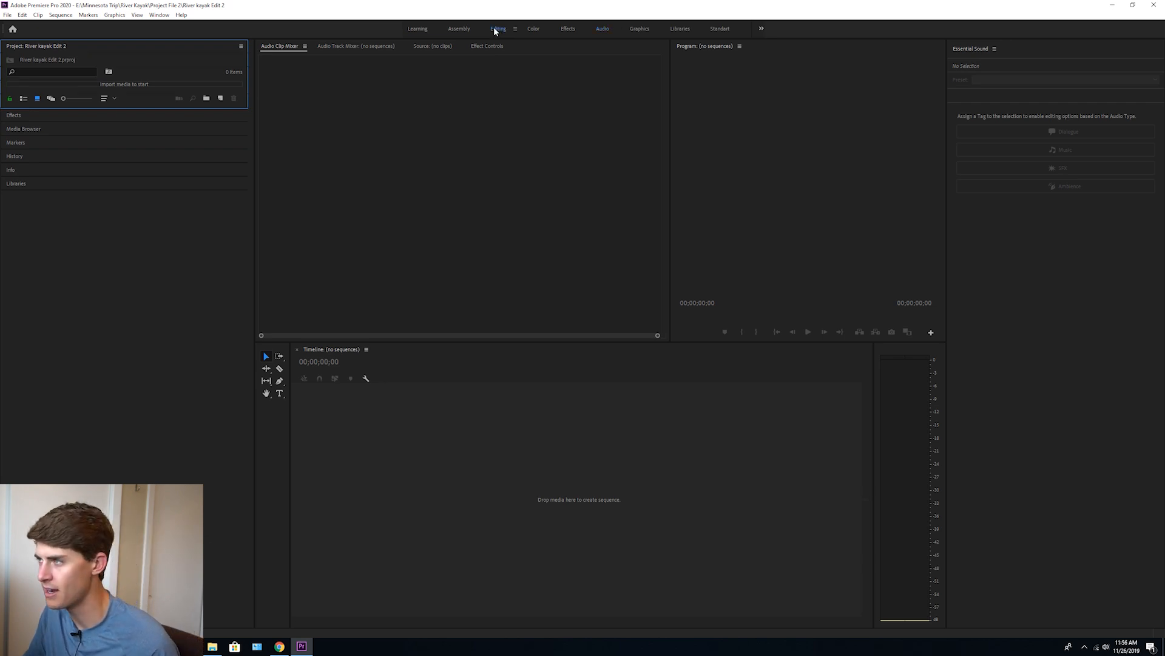
{"action": "left_click", "coordinate": [493, 27]}
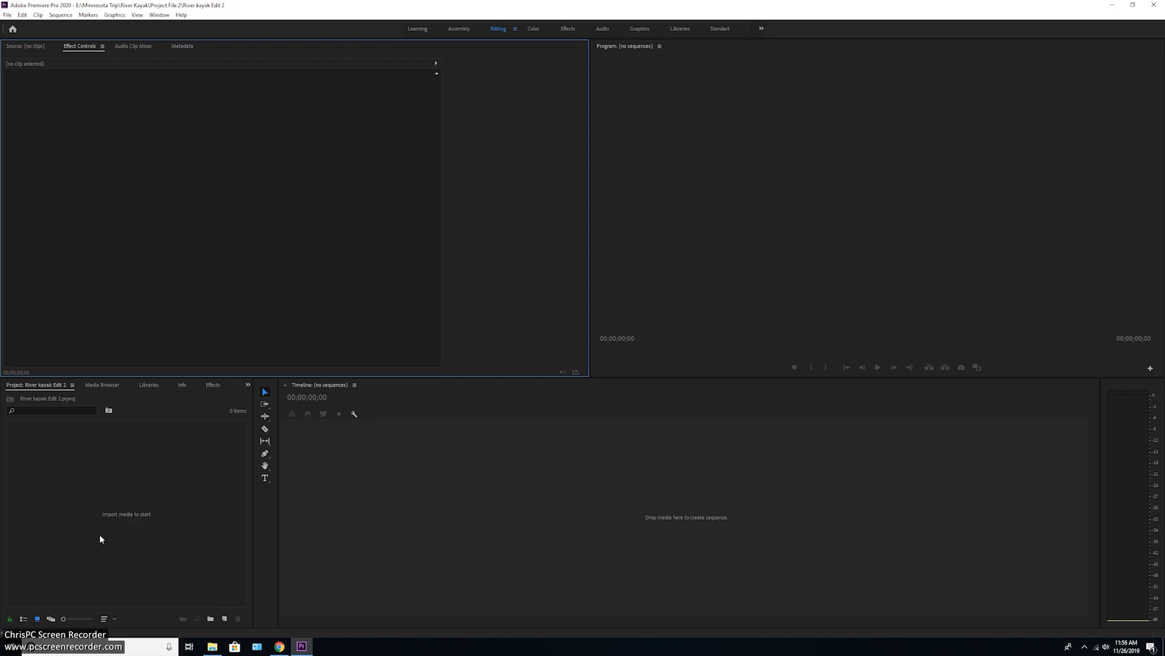
Look through the Media Browser, Libraries, Info, Effects, Markers and History views and return to the River kayak Edit 2 project view
{"action": "left_click", "coordinate": [103, 385]}
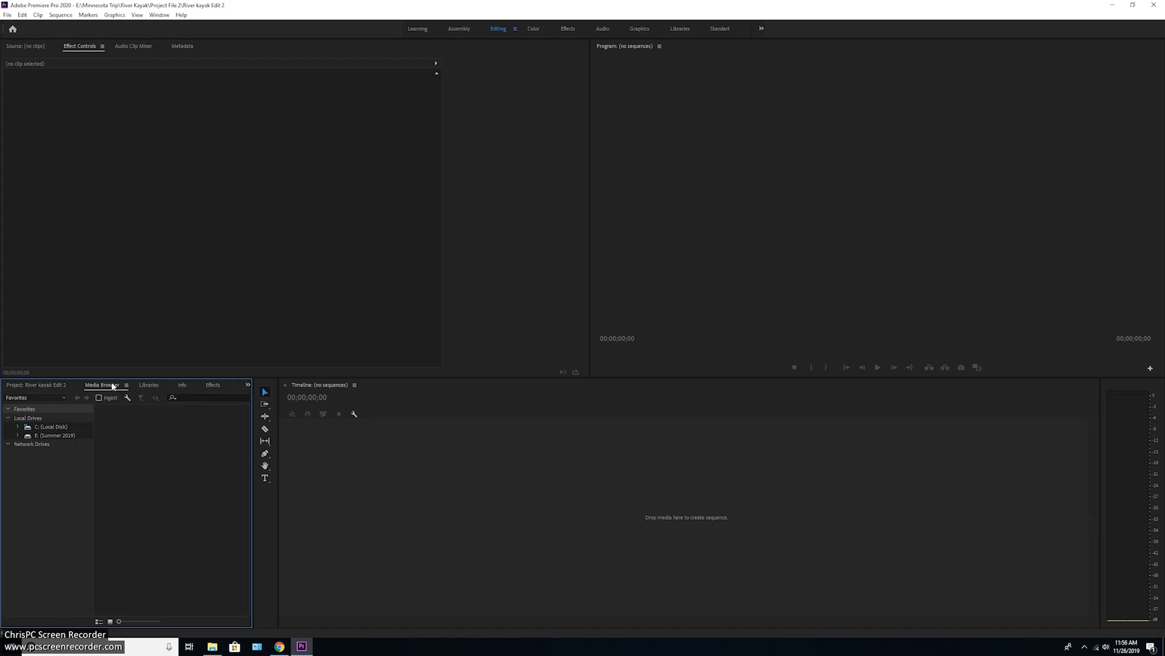
{"action": "left_click", "coordinate": [148, 384]}
{"action": "left_click", "coordinate": [181, 385]}
{"action": "left_click", "coordinate": [215, 385]}
{"action": "left_click", "coordinate": [234, 385]}
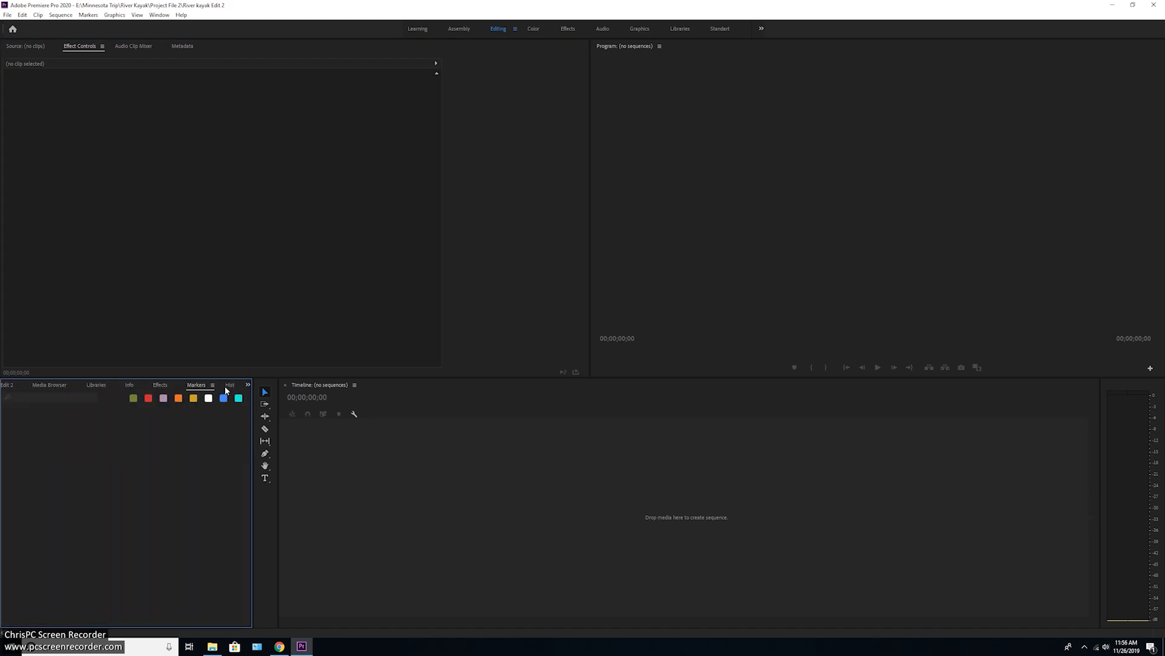
{"action": "left_click", "coordinate": [228, 385]}
{"action": "left_click", "coordinate": [247, 385]}
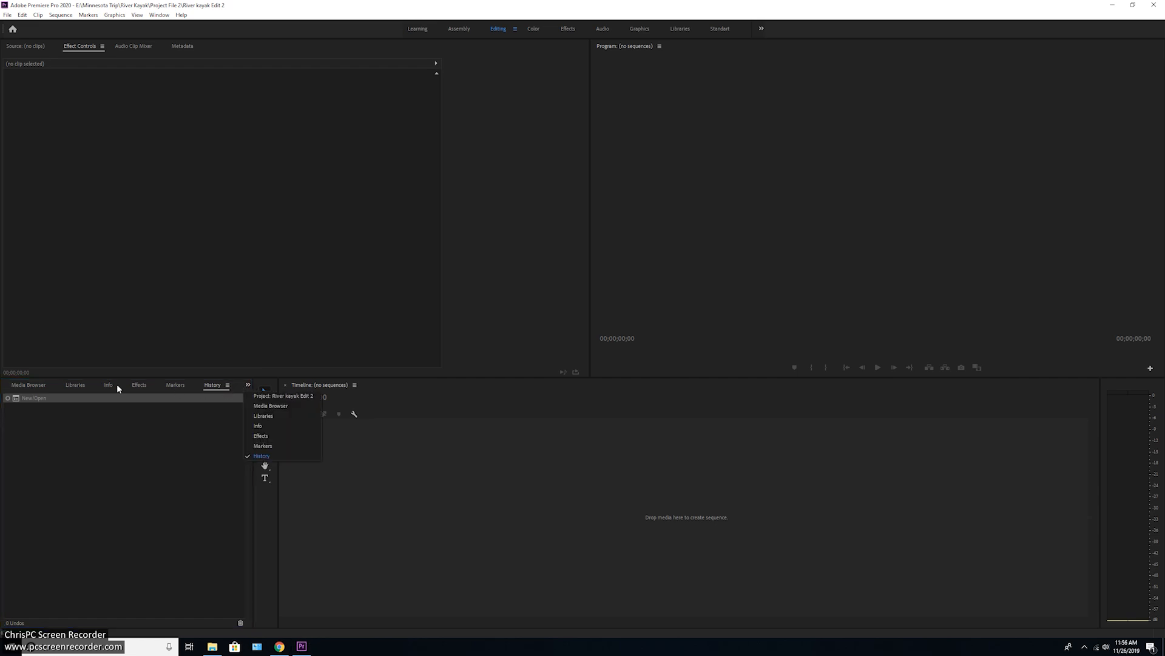
{"action": "left_click", "coordinate": [269, 395]}
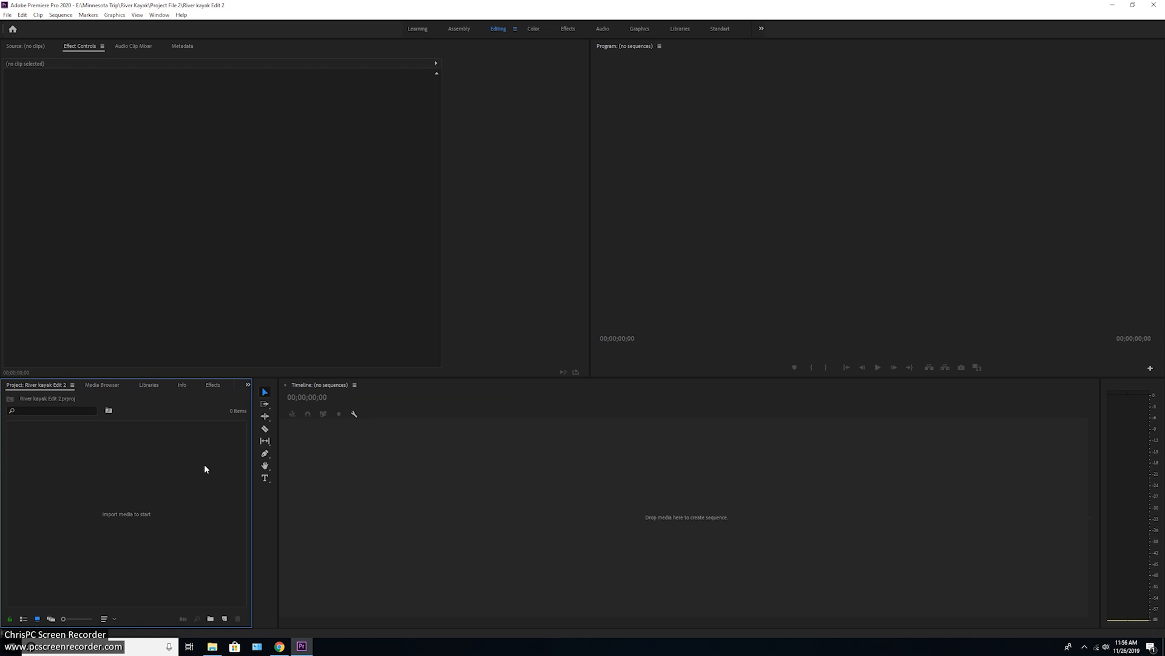
Start a media import and open the Minnesota Trip\River Kayak folder on the Summer 2019 (E:) drive
{"action": "double_click", "coordinate": [142, 493]}
{"action": "scroll", "coordinate": [54, 281], "scroll_direction": "down", "scroll_amount": 3}
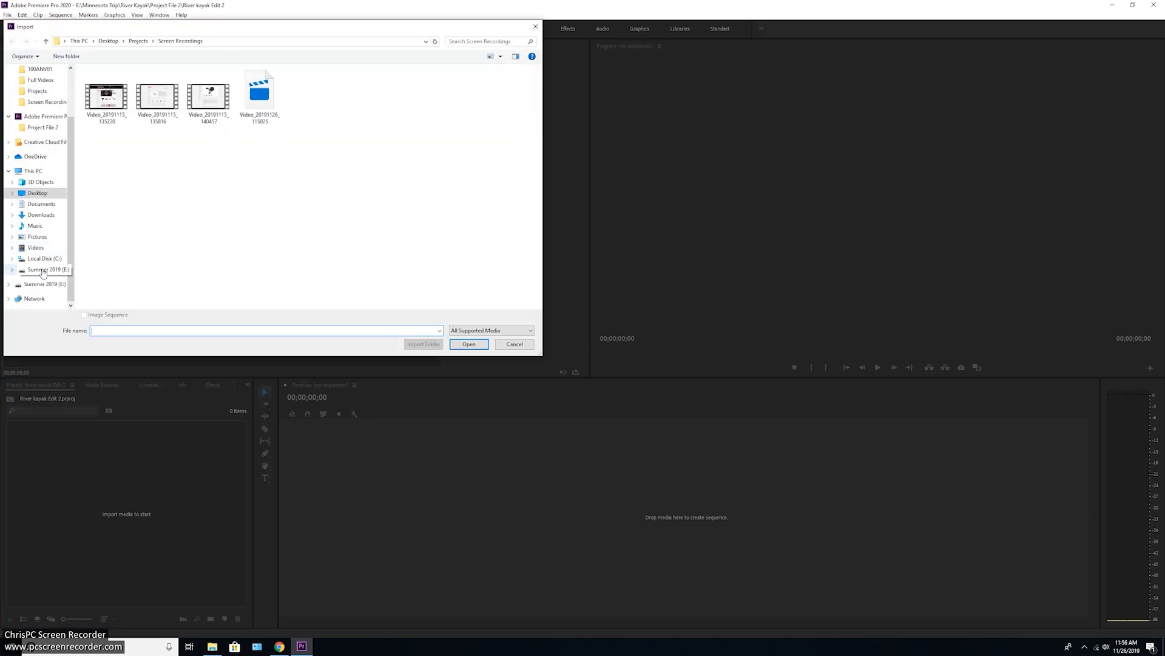
{"action": "left_click", "coordinate": [53, 283]}
{"action": "scroll", "coordinate": [139, 251], "scroll_direction": "down", "scroll_amount": 5}
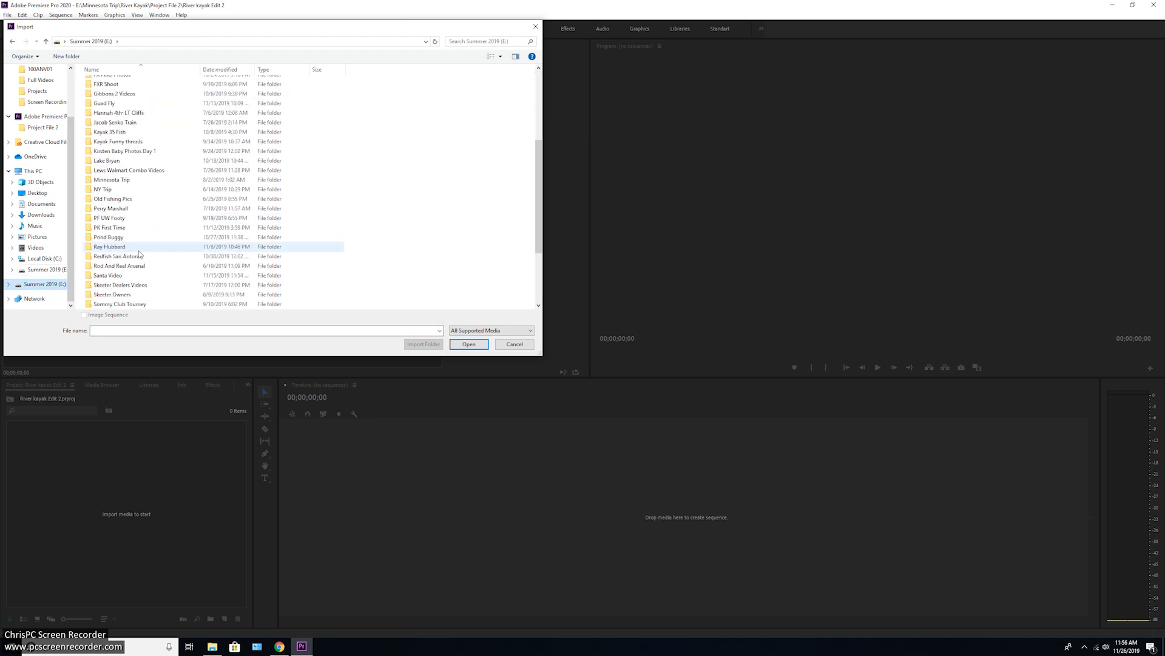
{"action": "double_click", "coordinate": [123, 179]}
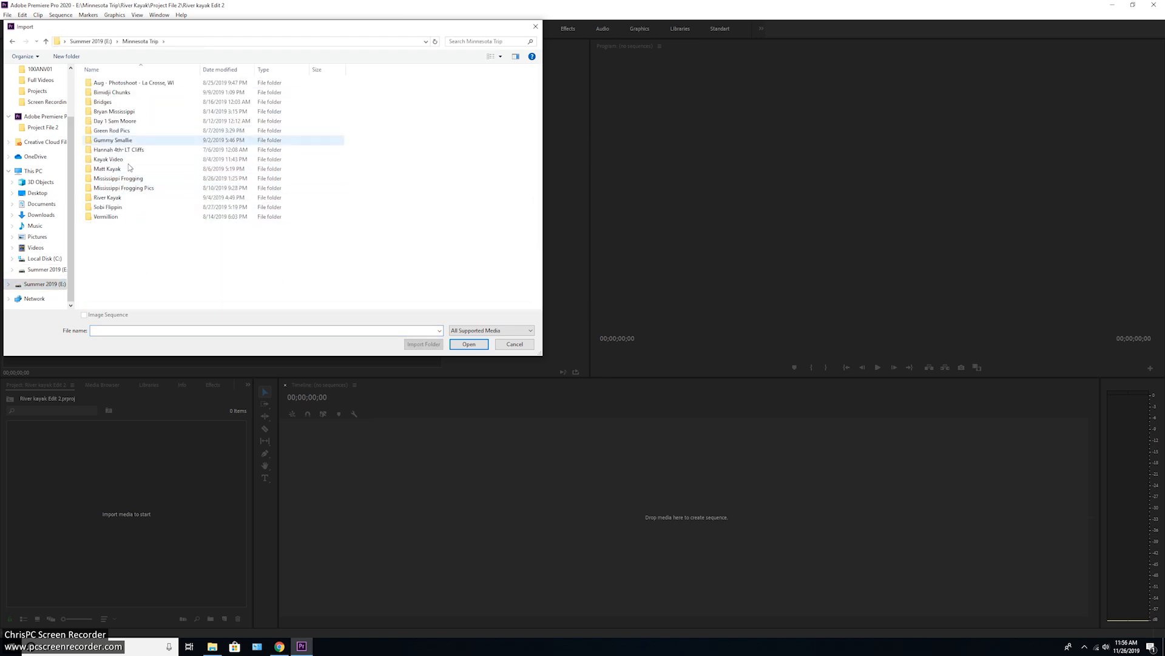
{"action": "double_click", "coordinate": [123, 198]}
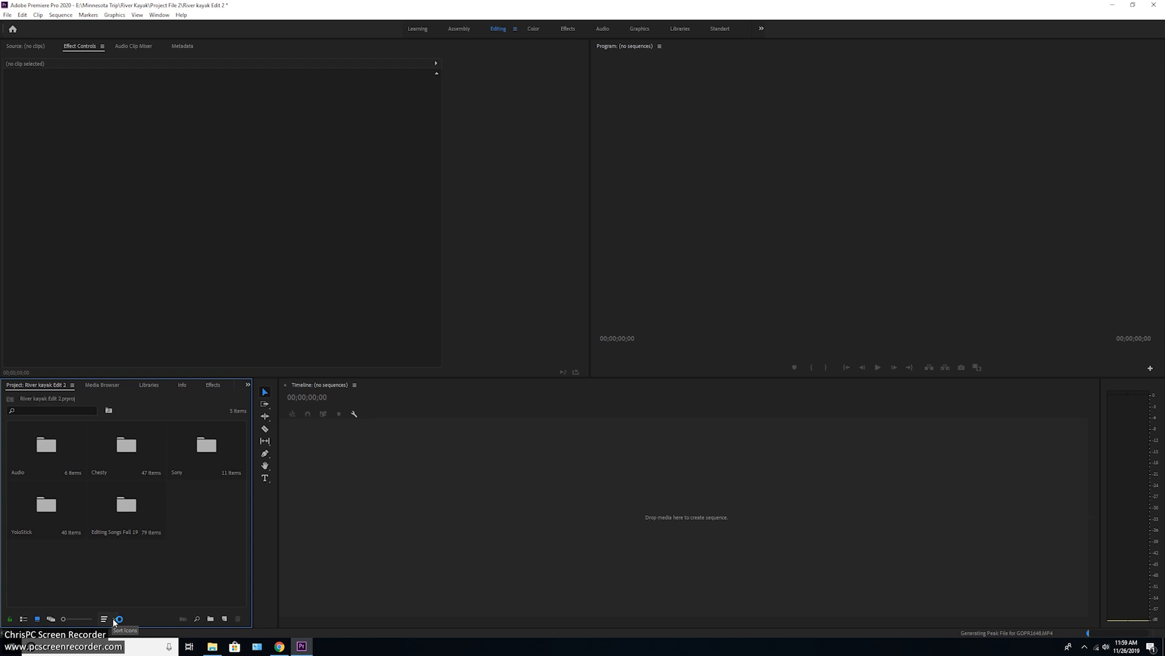
Sort the project bins by name, and save the project while checking the clips in the YoloStick bin
{"action": "left_click", "coordinate": [116, 619]}
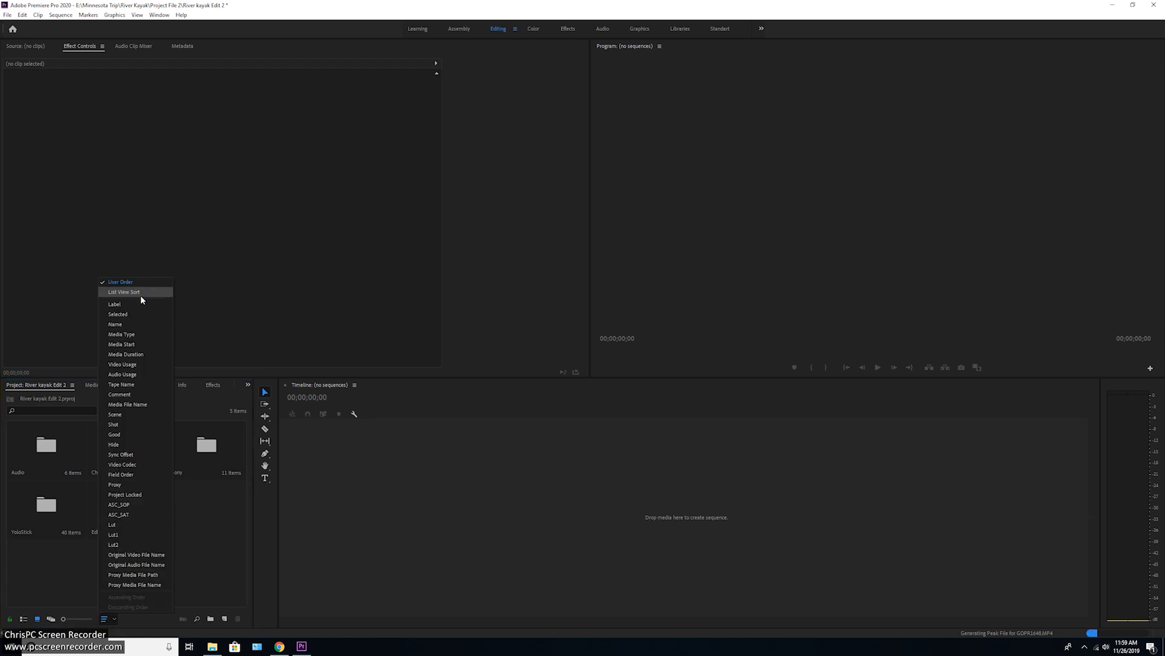
{"action": "left_click", "coordinate": [130, 325]}
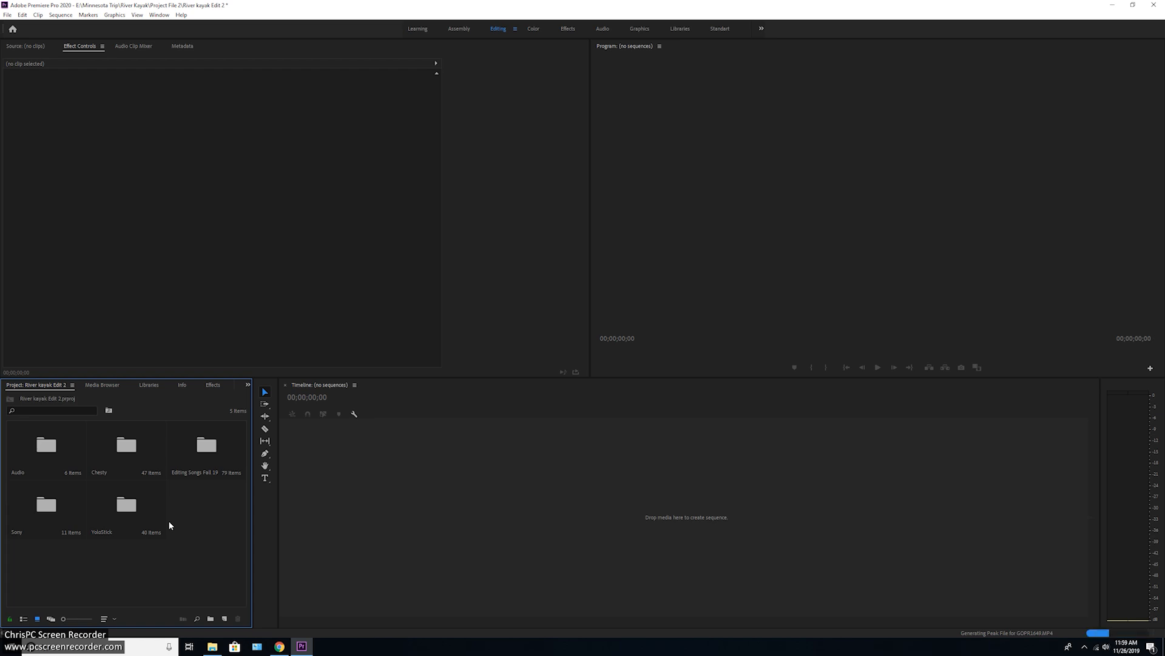
{"action": "double_click", "coordinate": [119, 519]}
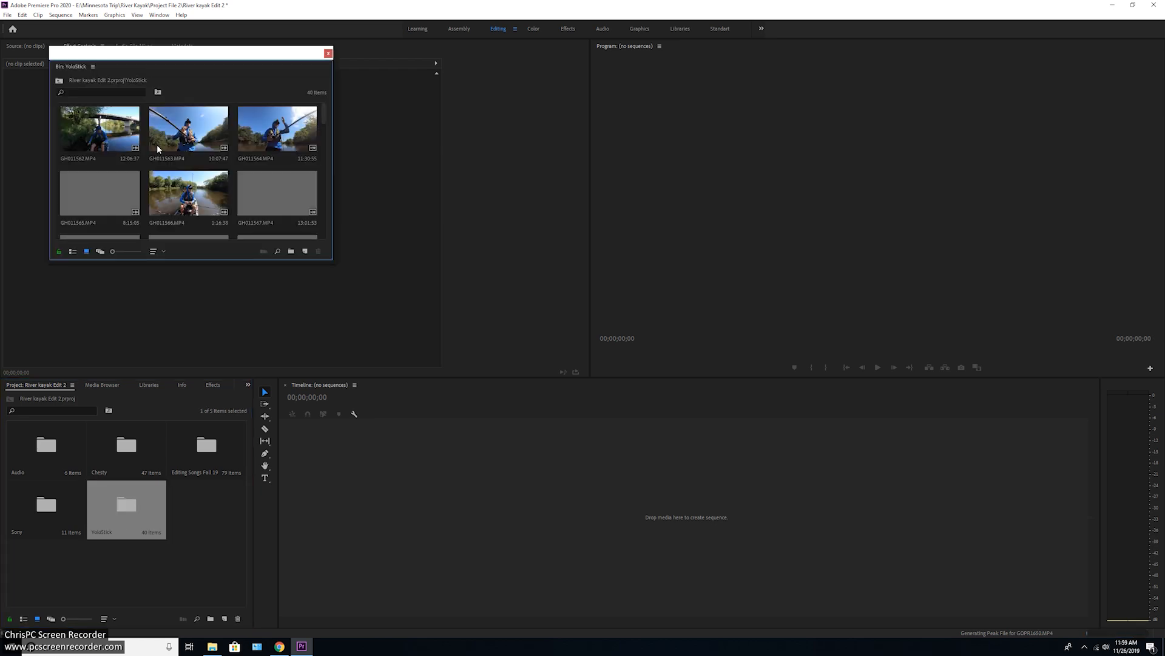
{"action": "key", "text": "ctrl+s"}
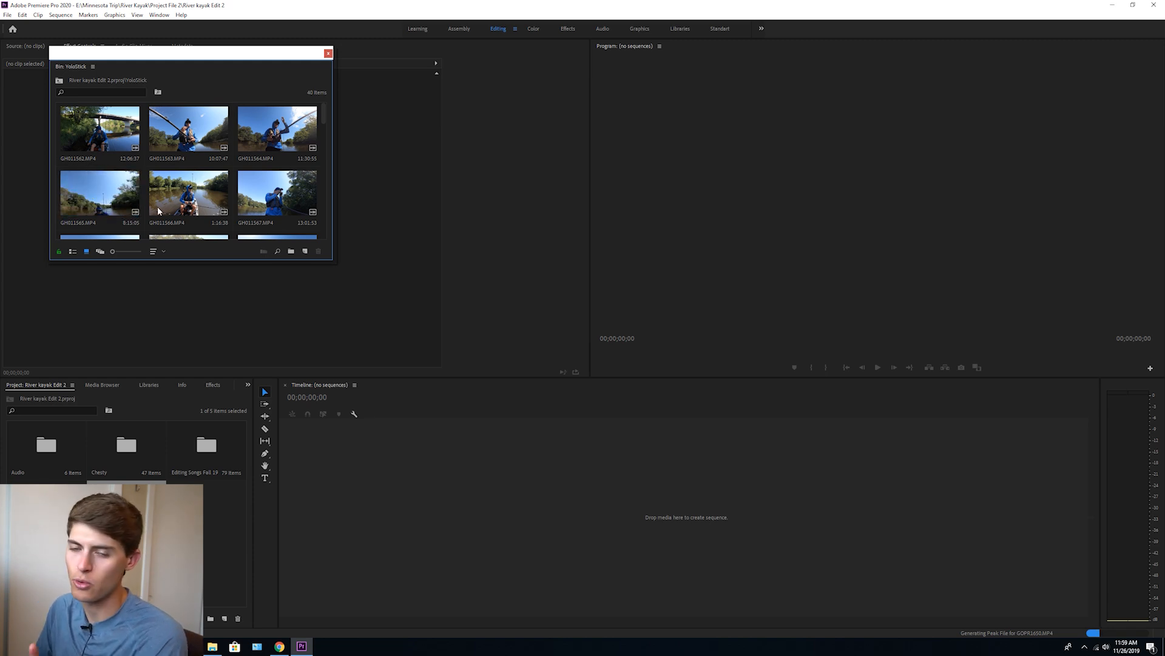
{"action": "left_click", "coordinate": [328, 53]}
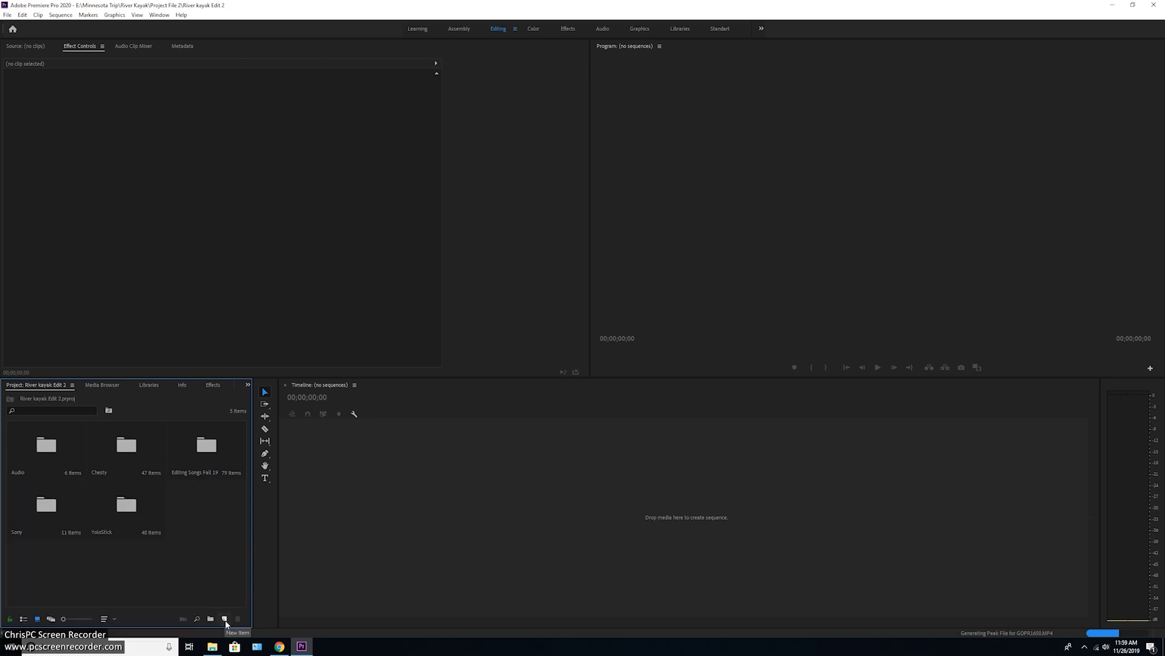
Create a new sequence named River Kayak using the DSLR 1080p30 preset
{"action": "left_click", "coordinate": [224, 618]}
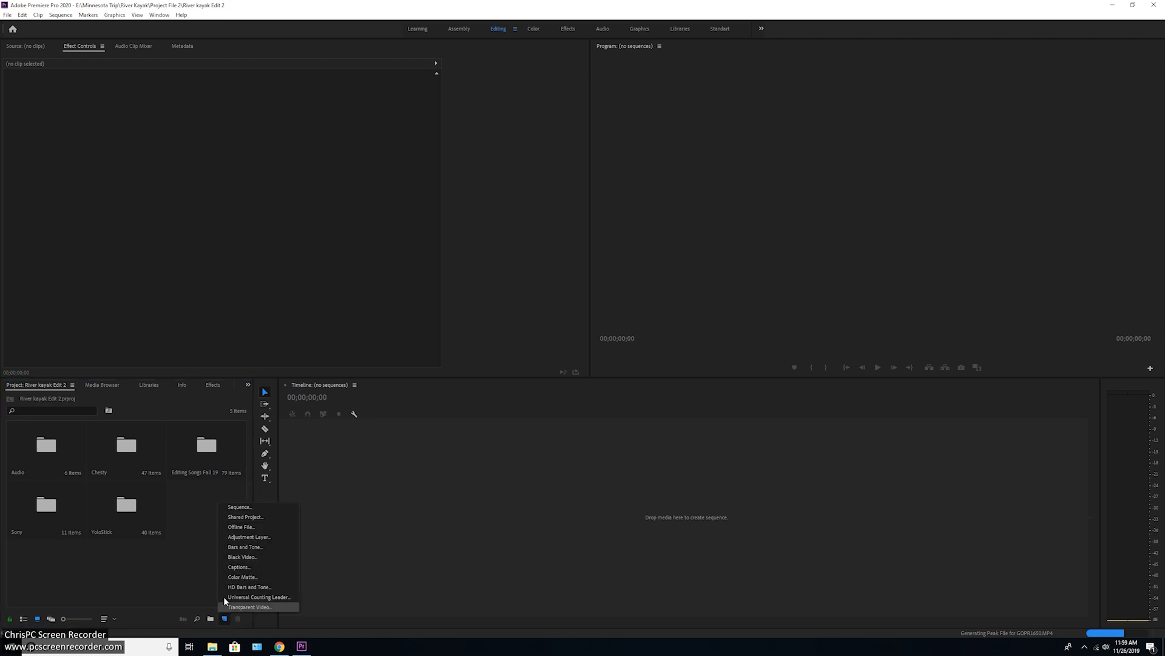
{"action": "left_click", "coordinate": [232, 508]}
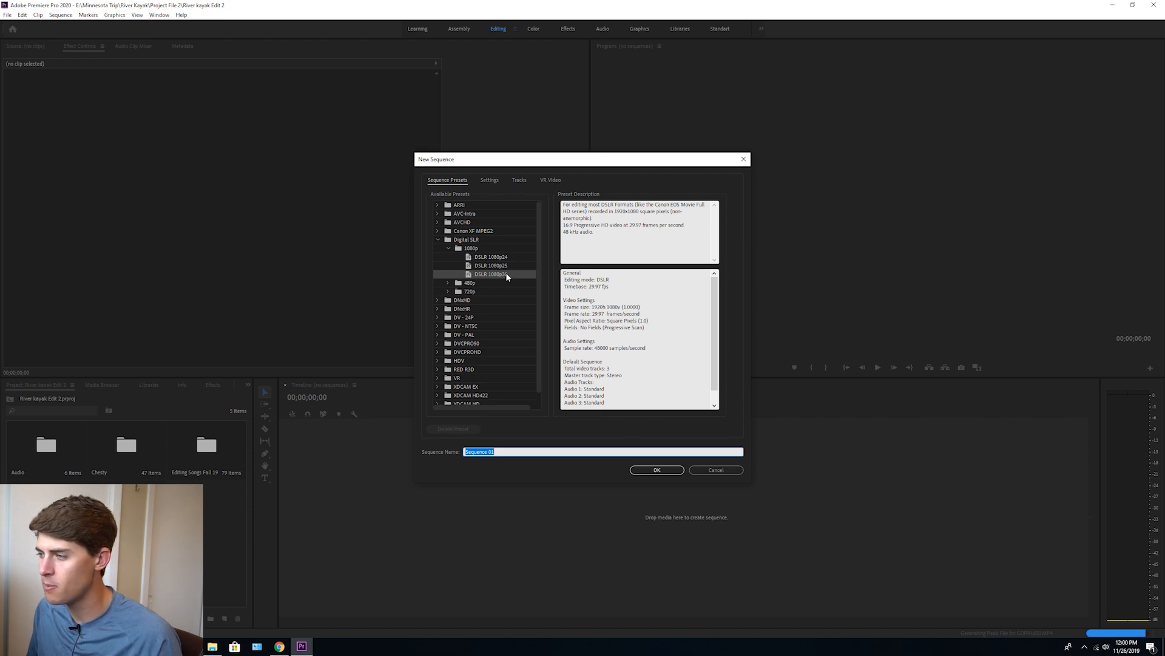
{"action": "type", "text": "R"}
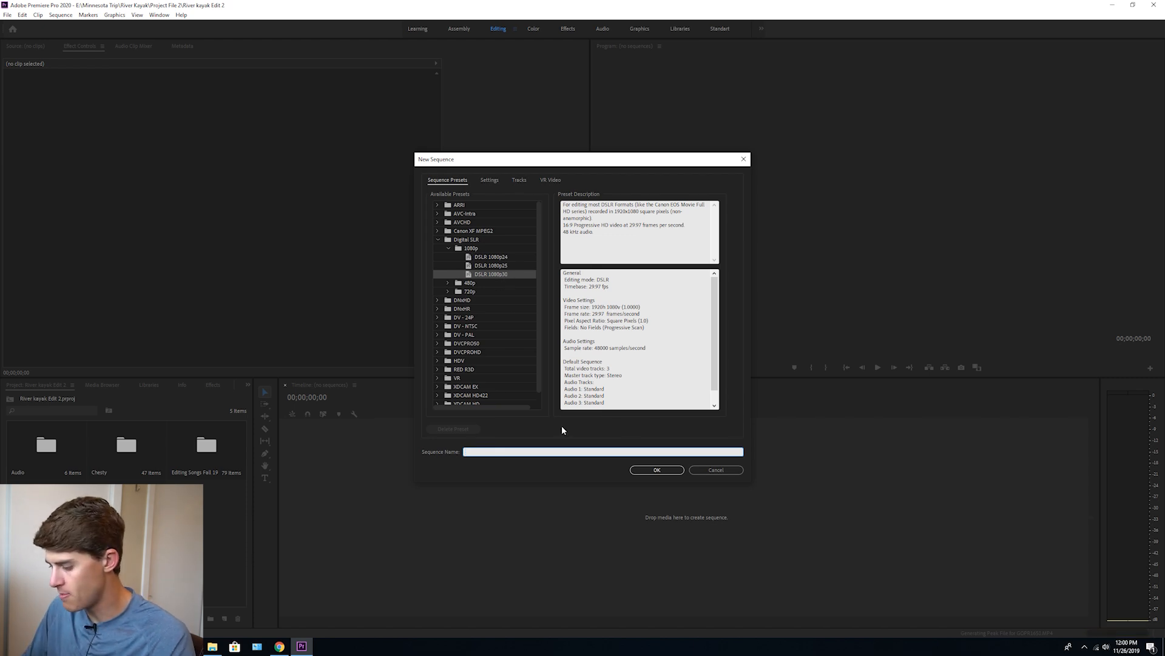
{"action": "type", "text": "iver Kayak"}
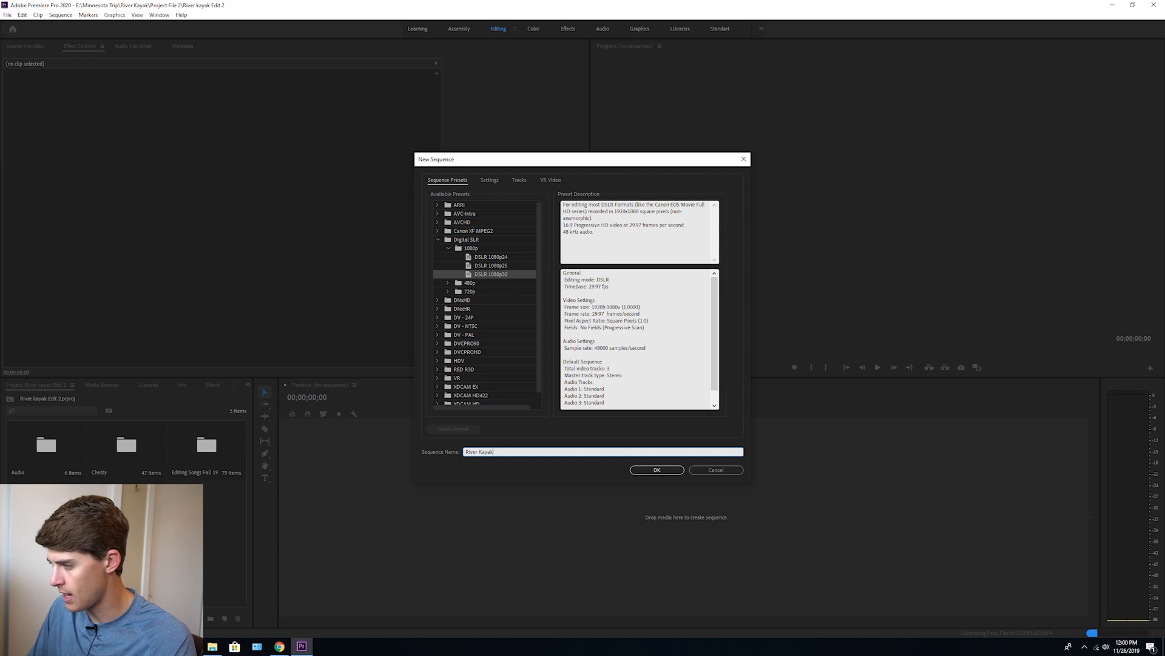
{"action": "left_click", "coordinate": [664, 468]}
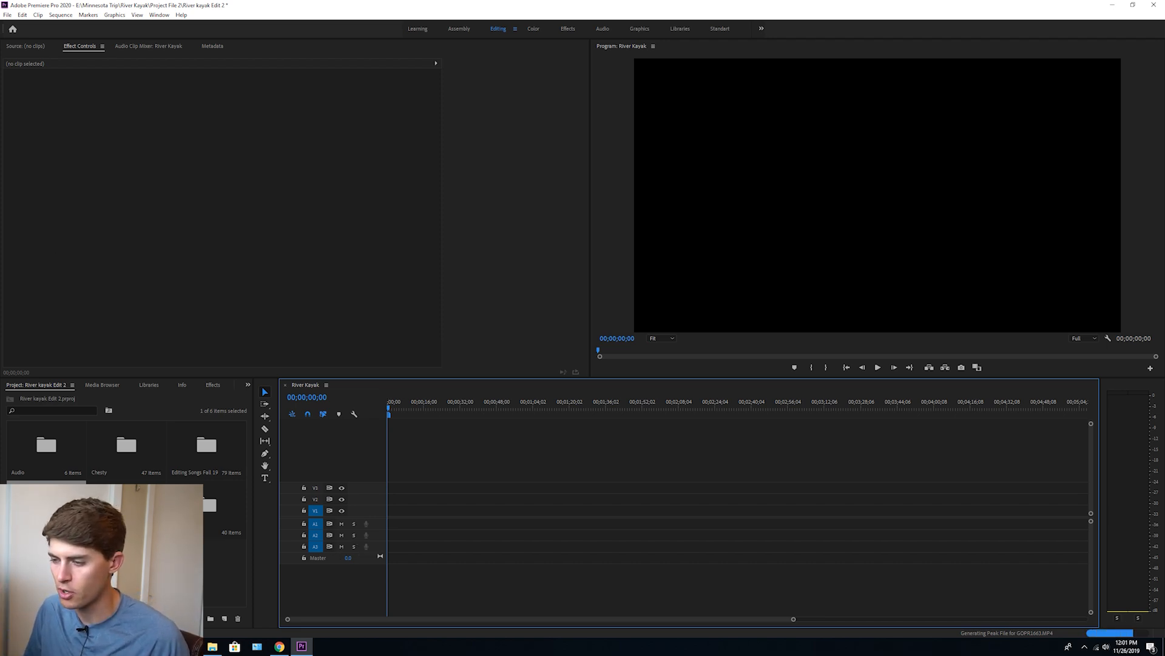
Add C0002.MP4 from the Sony bin to the start of track V1, keeping the existing sequence settings
{"action": "double_click", "coordinate": [126, 505]}
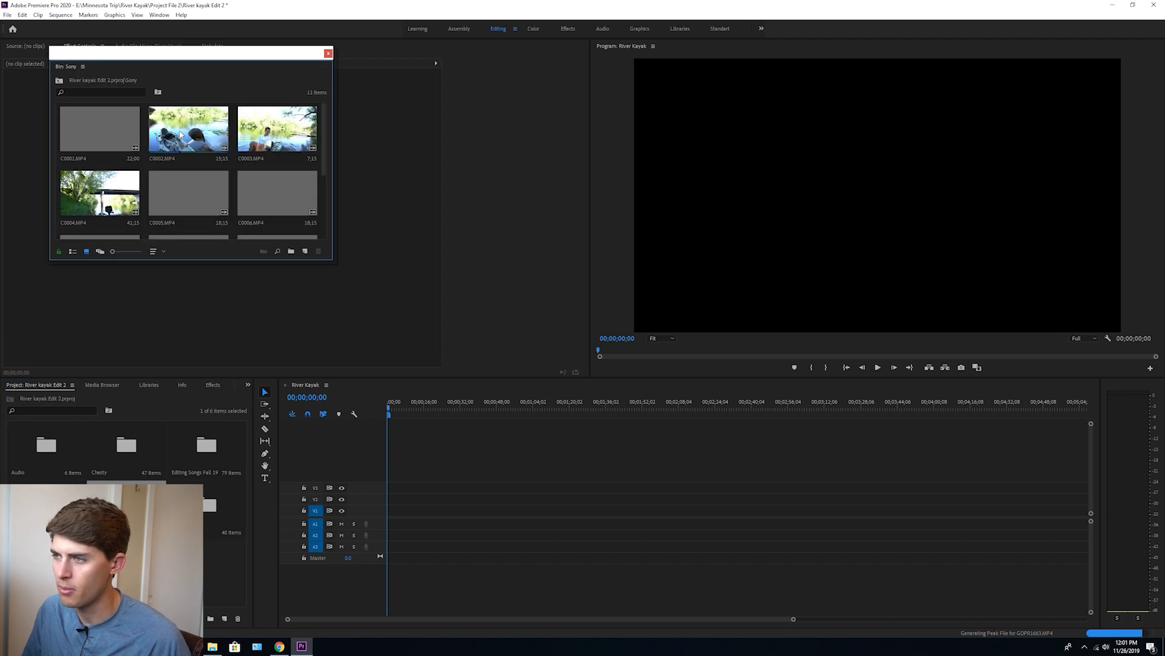
{"action": "left_click_drag", "start_coordinate": [181, 134], "coordinate": [395, 512]}
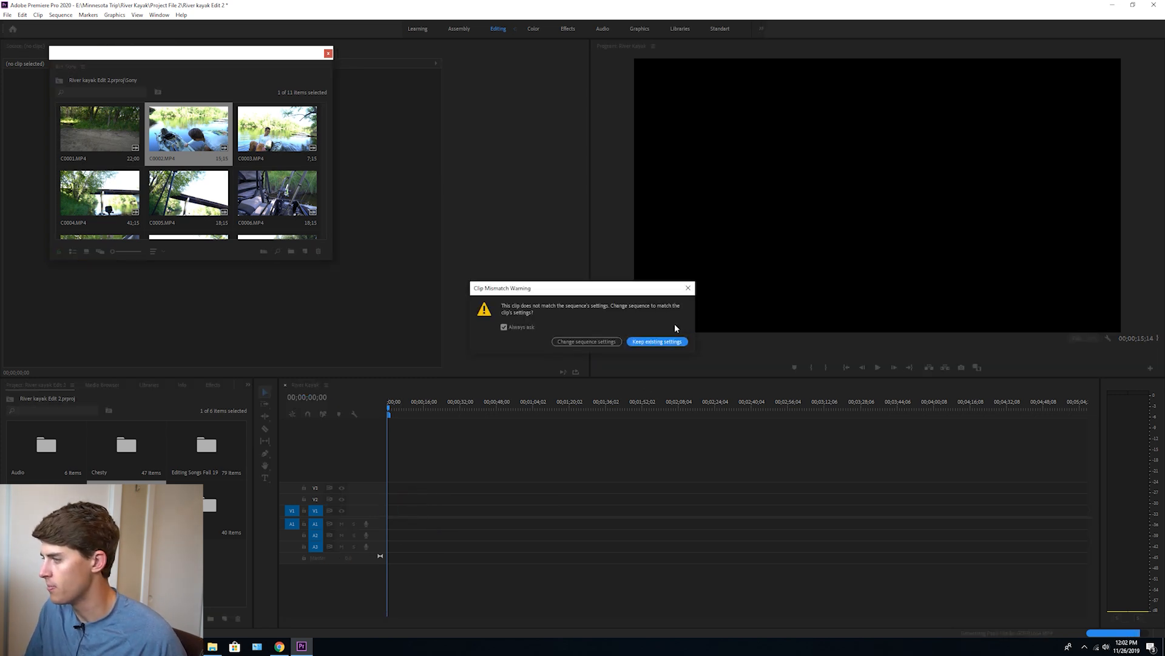
{"action": "left_click", "coordinate": [680, 343]}
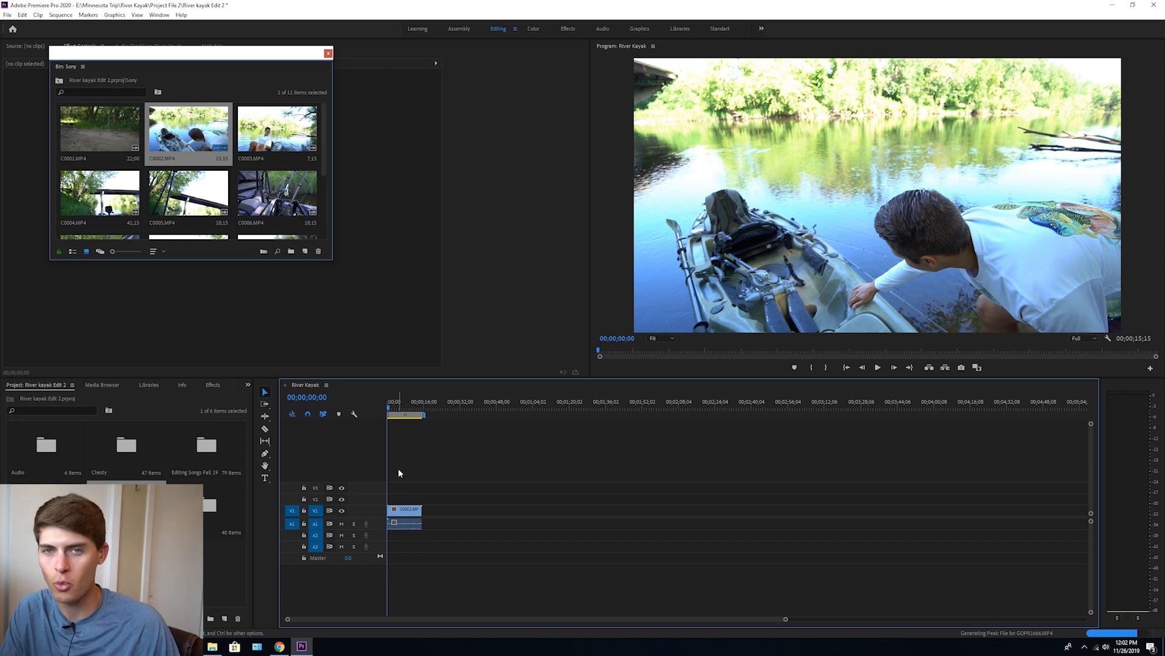
Delete the C0002.MP4 clip from the River Kayak timeline and close the Sony bin
{"action": "left_click", "coordinate": [401, 510]}
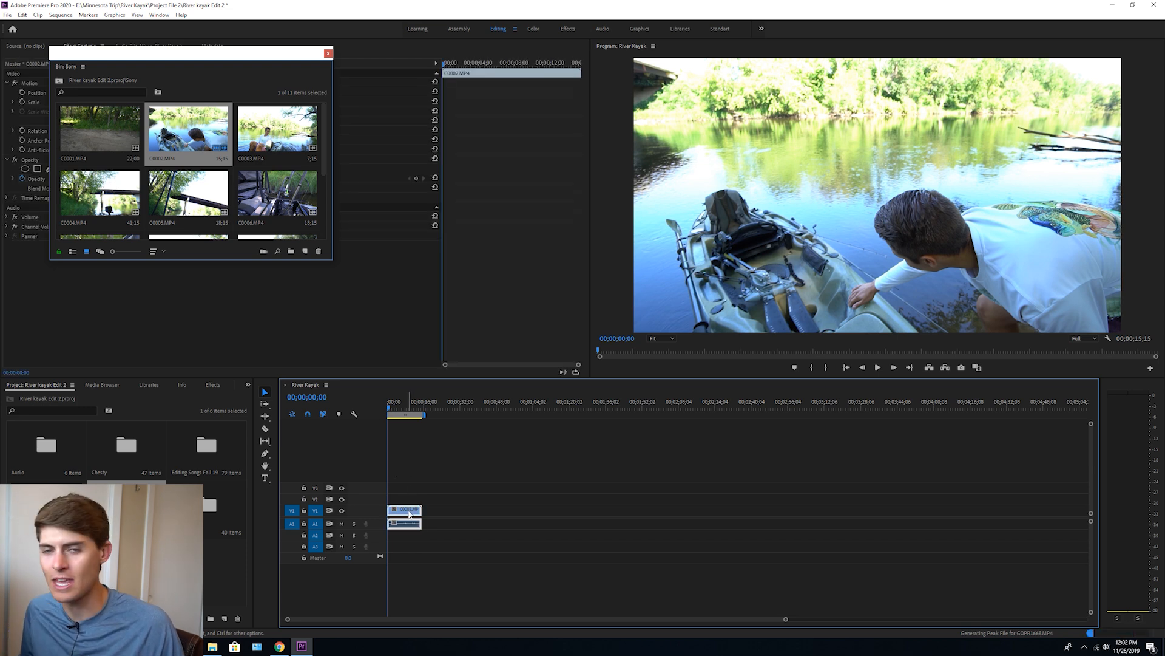
{"action": "left_click", "coordinate": [374, 470]}
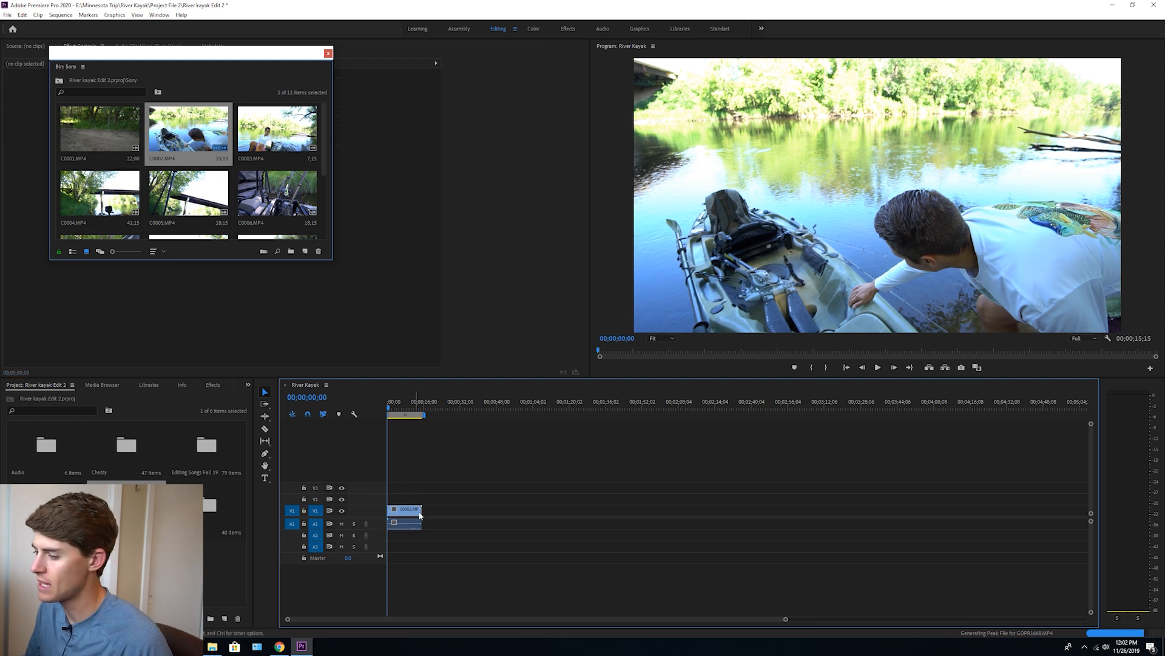
{"action": "left_click", "coordinate": [417, 511]}
{"action": "key", "text": "Delete"}
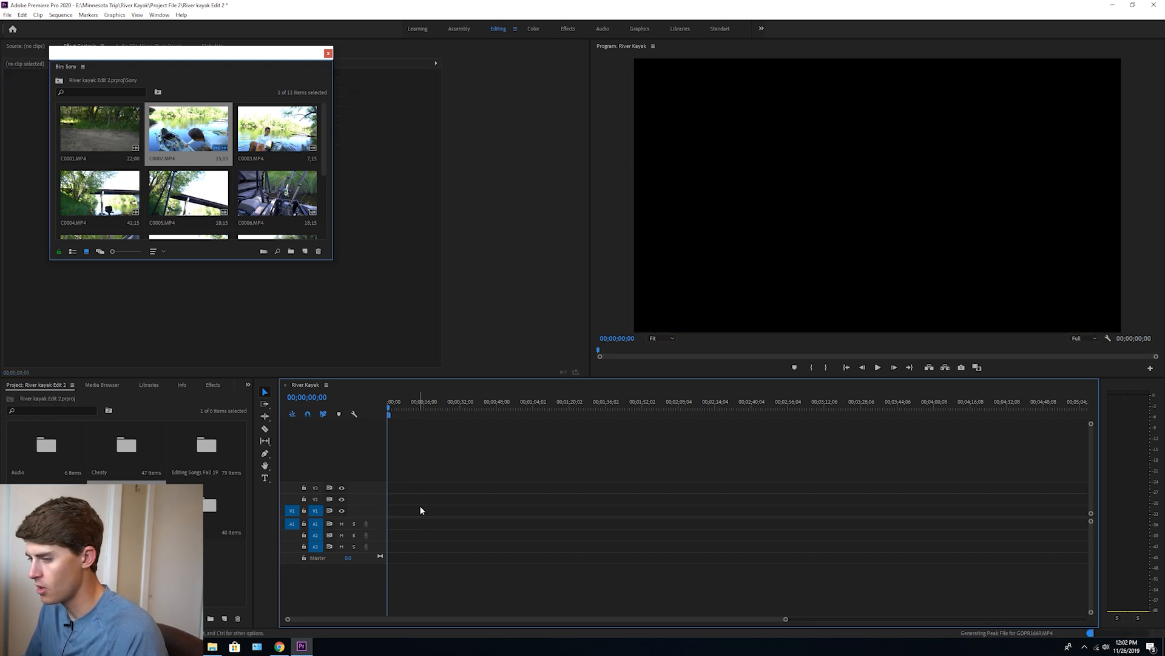
{"action": "left_click", "coordinate": [177, 574]}
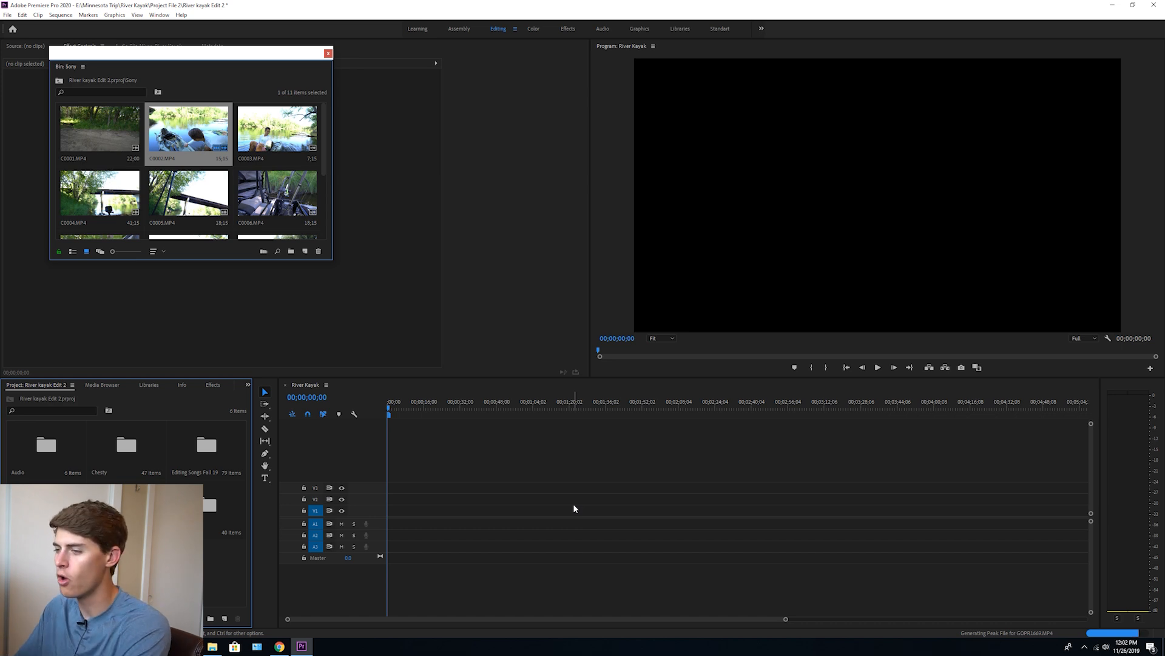
{"action": "left_click", "coordinate": [328, 54]}
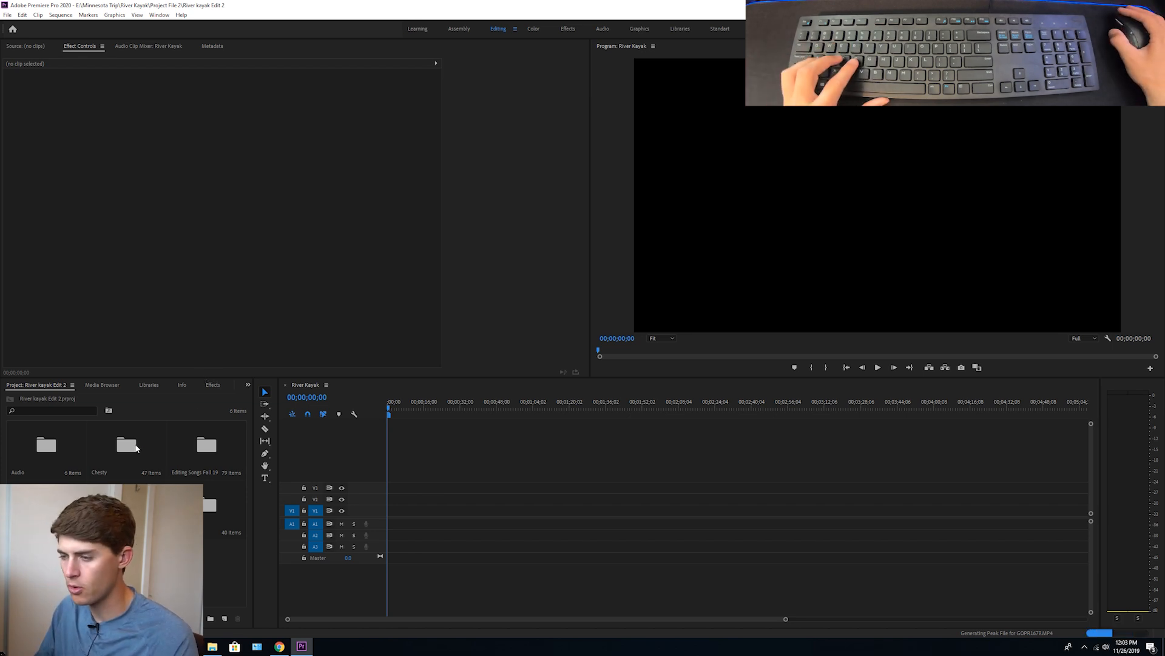
Load GH011562.MP4 into the Source monitor and move the opened YoloStick bin window clear of the preview
{"action": "double_click", "coordinate": [126, 507]}
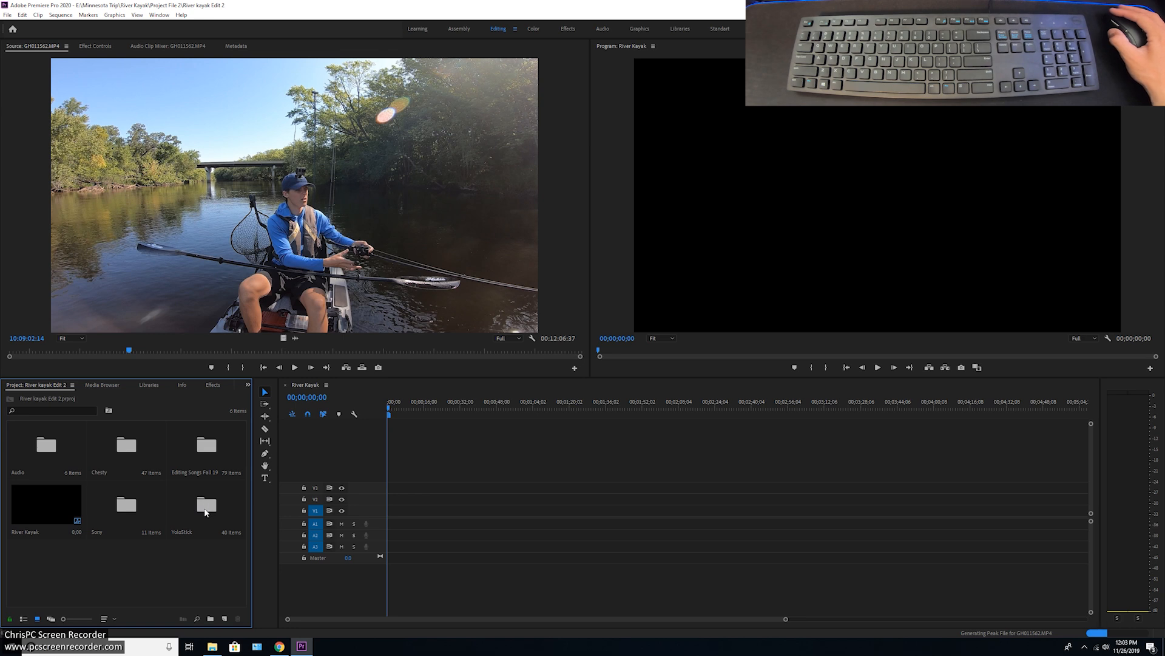
{"action": "double_click", "coordinate": [205, 506]}
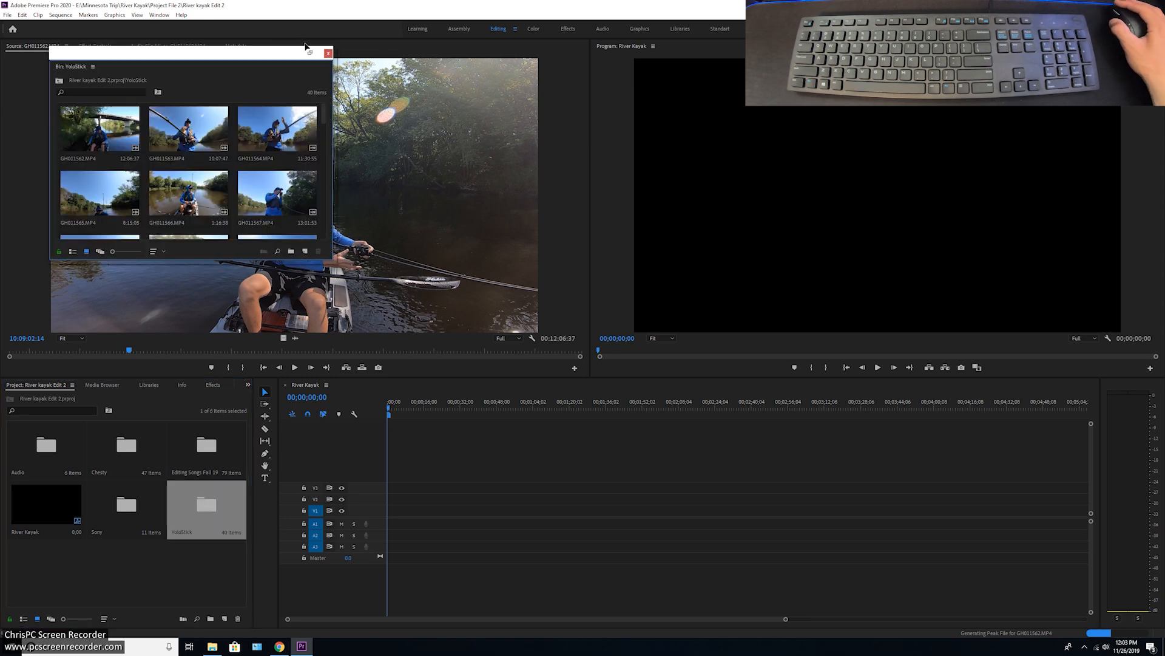
{"action": "left_click_drag", "start_coordinate": [312, 58], "coordinate": [270, 446]}
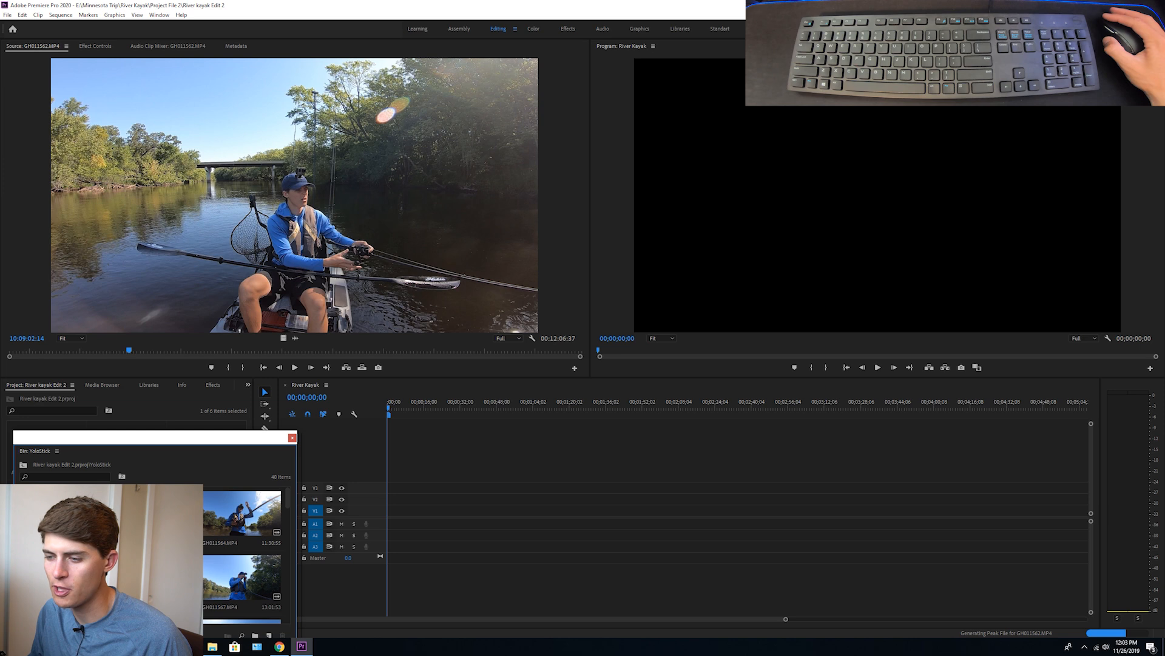
{"action": "left_click", "coordinate": [295, 200]}
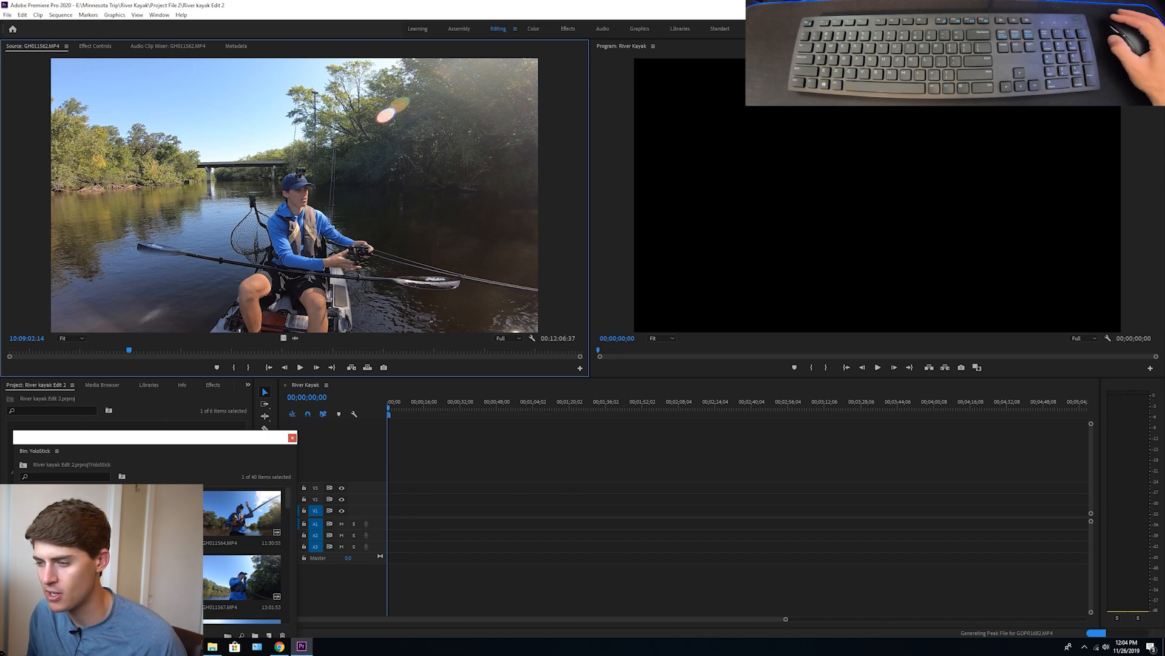
Add the whole GH011562.MP4 clip to track V1, keeping the existing sequence settings, and preview it briefly from about 38 seconds
{"action": "left_click_drag", "start_coordinate": [243, 278], "coordinate": [680, 513]}
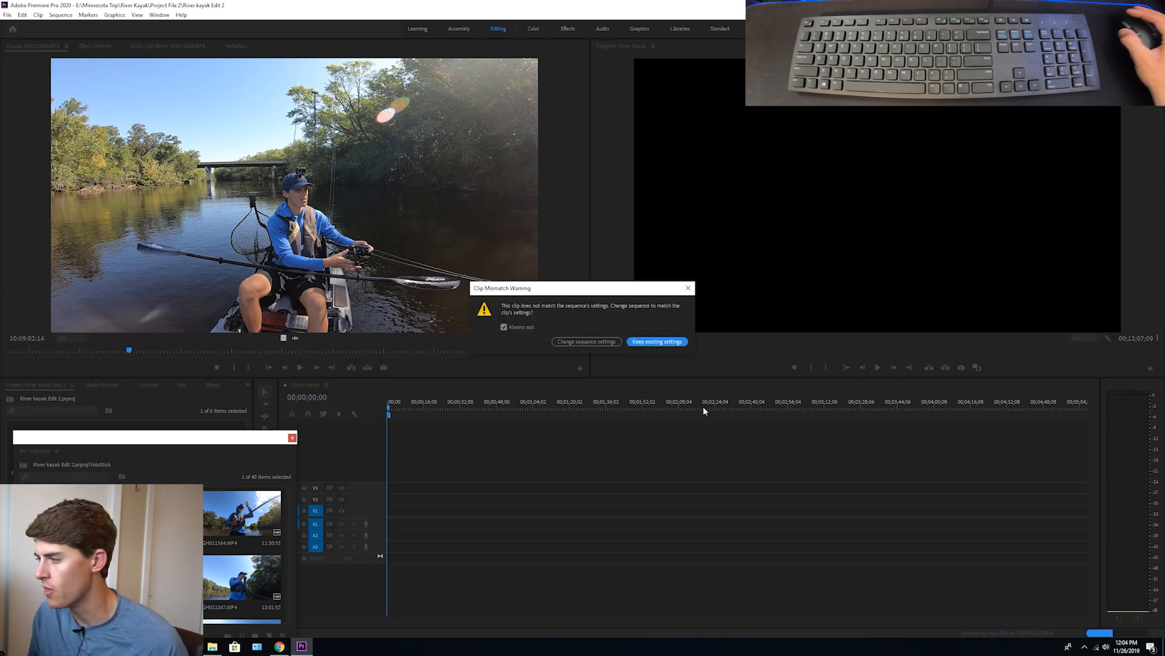
{"action": "left_click", "coordinate": [613, 341]}
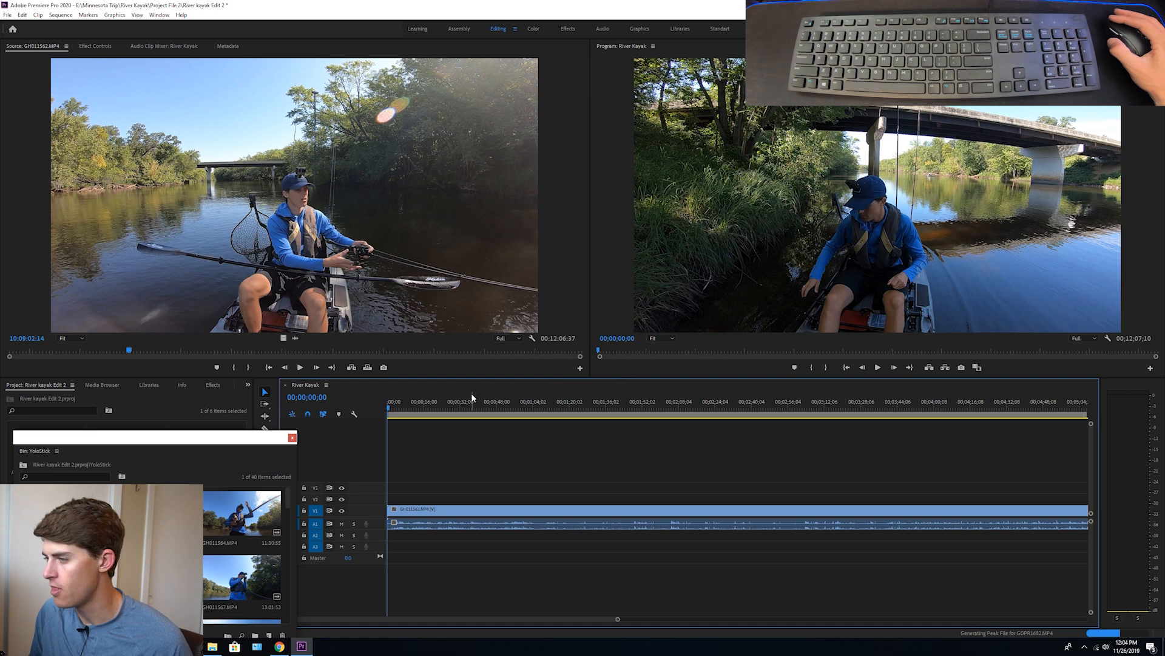
{"action": "left_click", "coordinate": [473, 402]}
{"action": "key", "text": "space"}
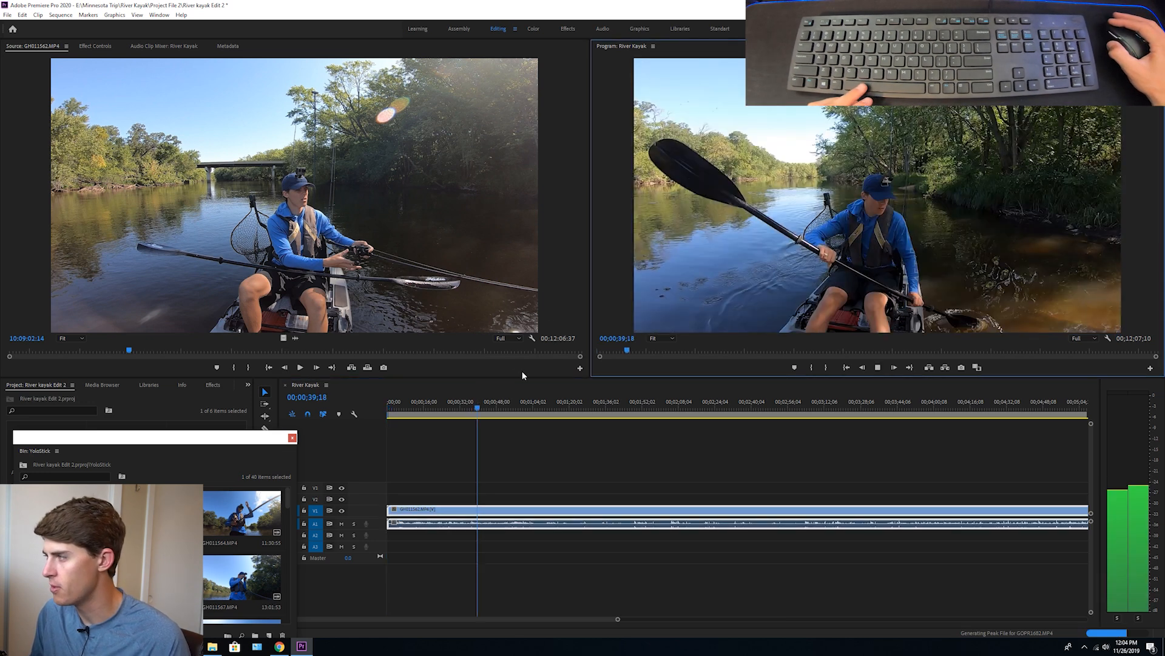
{"action": "key", "text": "space"}
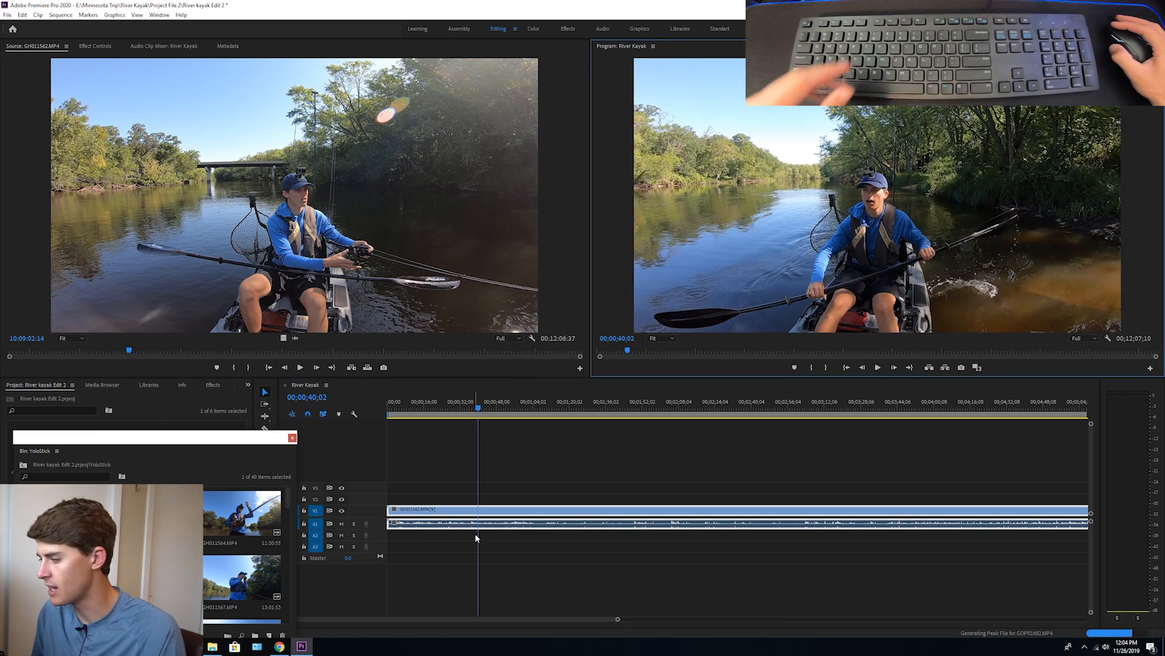
Delete the full-length GH011562.MP4 clip from the River Kayak timeline
{"action": "left_click", "coordinate": [509, 512]}
{"action": "key", "text": "BackSpace"}
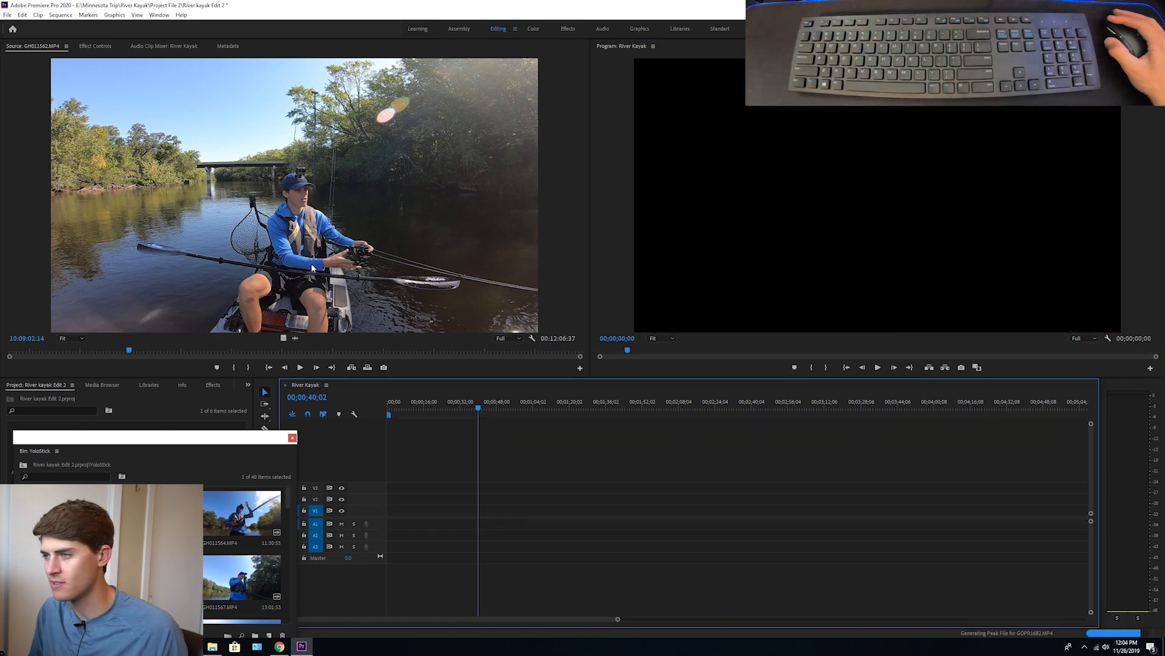
Preview the opening of GH011562.MP4 in the Source monitor, and place a section about 9 seconds long at the sequence start and play it
{"action": "left_click", "coordinate": [303, 270]}
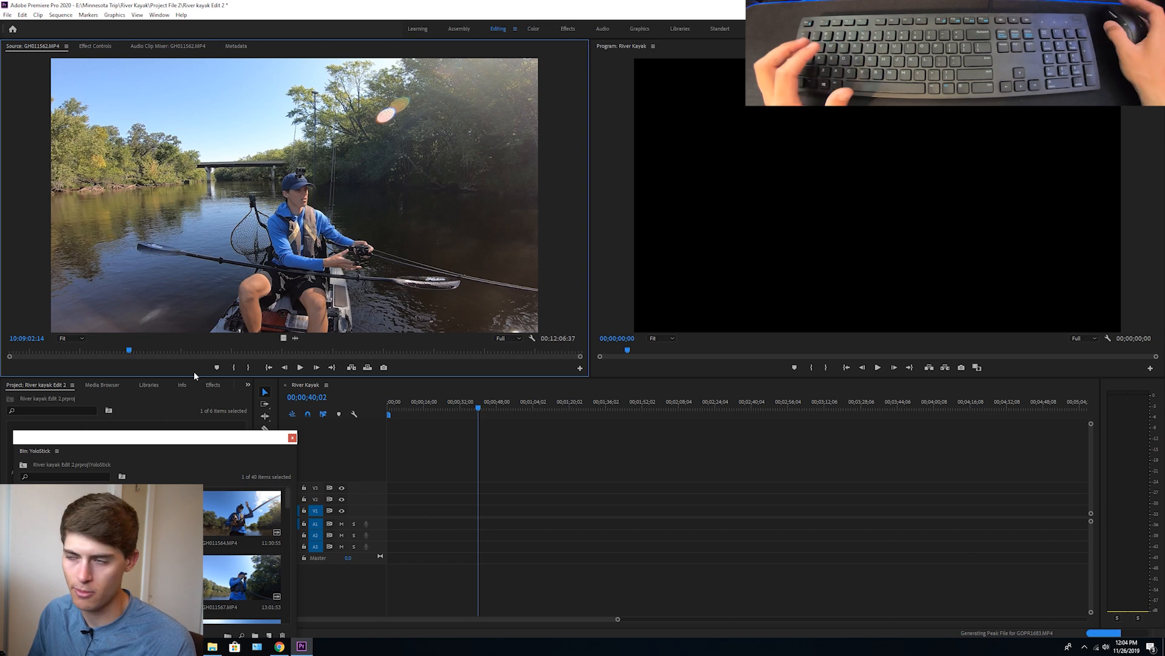
{"action": "left_click", "coordinate": [23, 352]}
{"action": "key", "text": "space"}
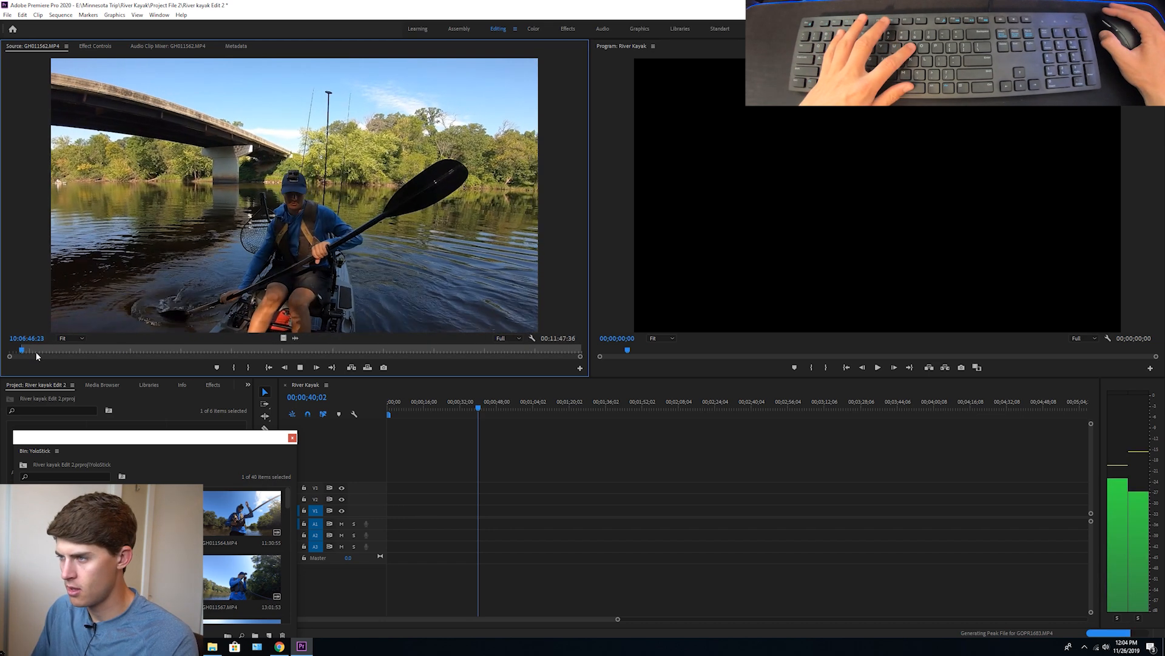
{"action": "key", "text": "space"}
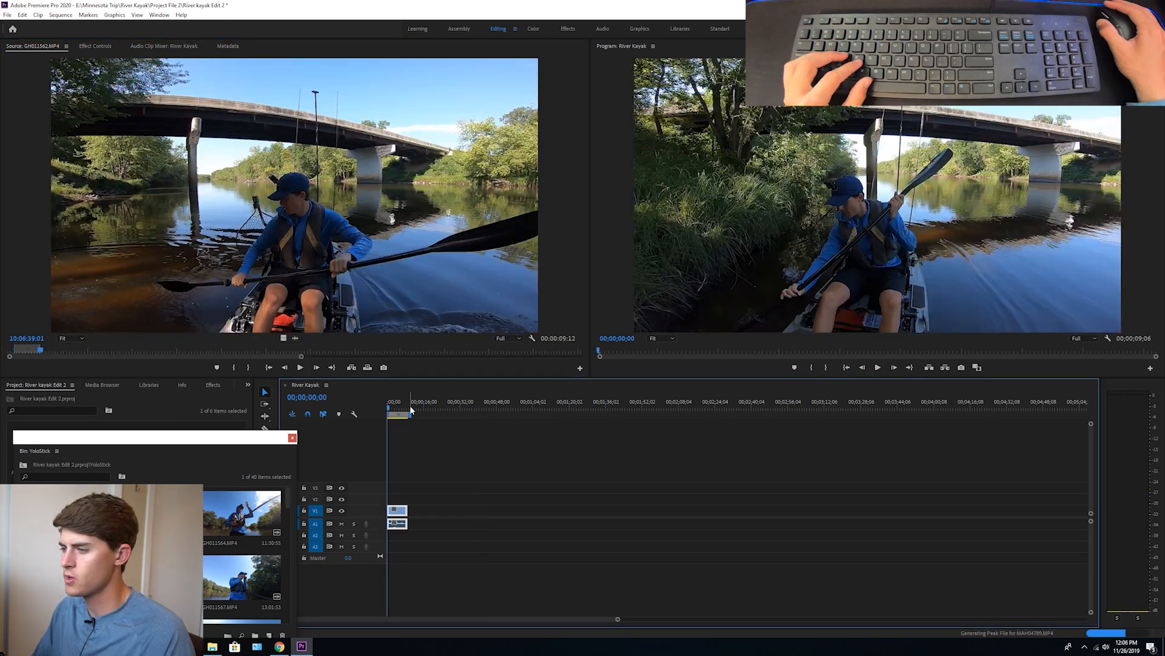
{"action": "key", "text": "space"}
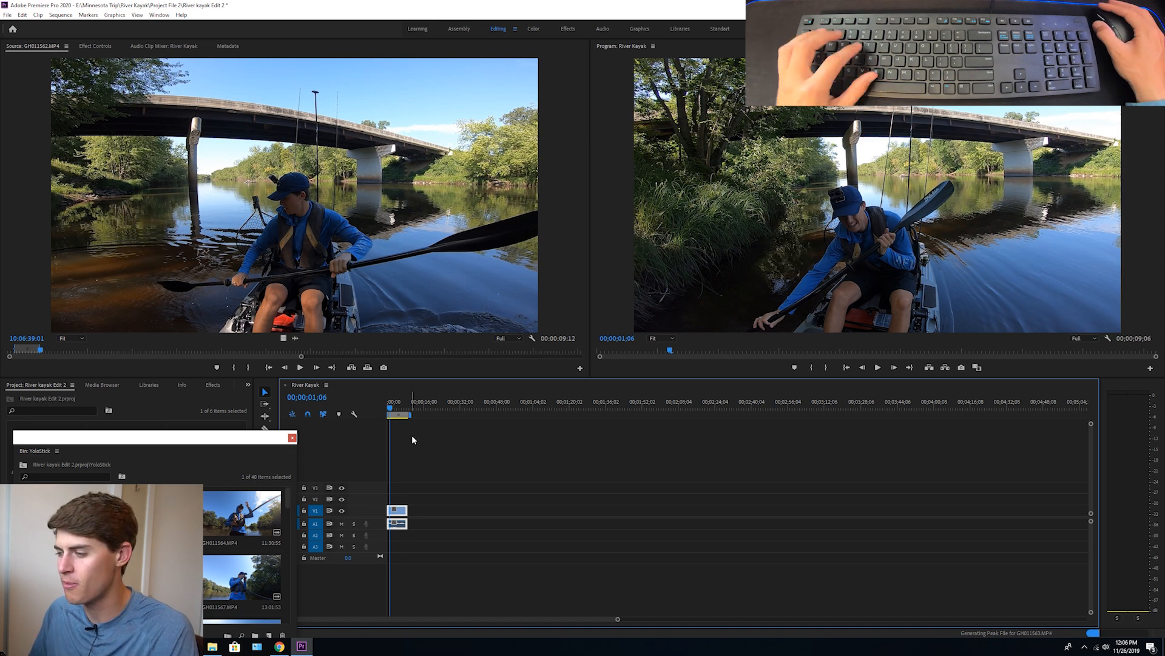
Close the YoloStick bin, load ES_Medici - Ballpoint.mp3 from the Editing Songs Fall 19 bin in the Source monitor, and move the bin window aside
{"action": "left_click", "coordinate": [292, 438]}
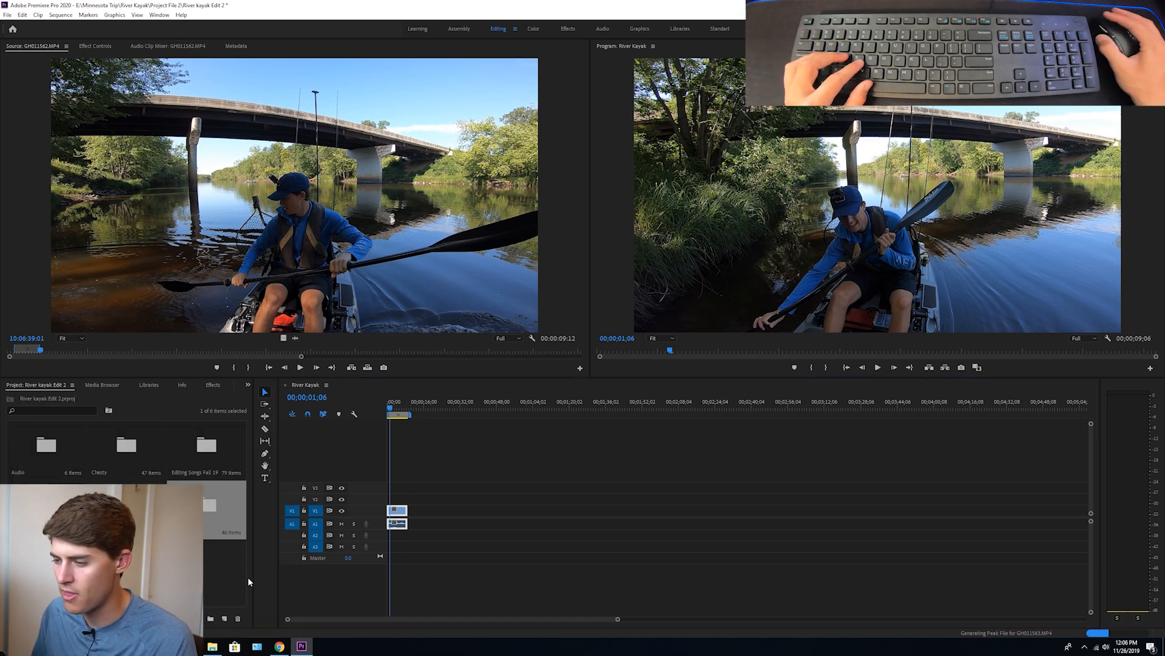
{"action": "double_click", "coordinate": [193, 448]}
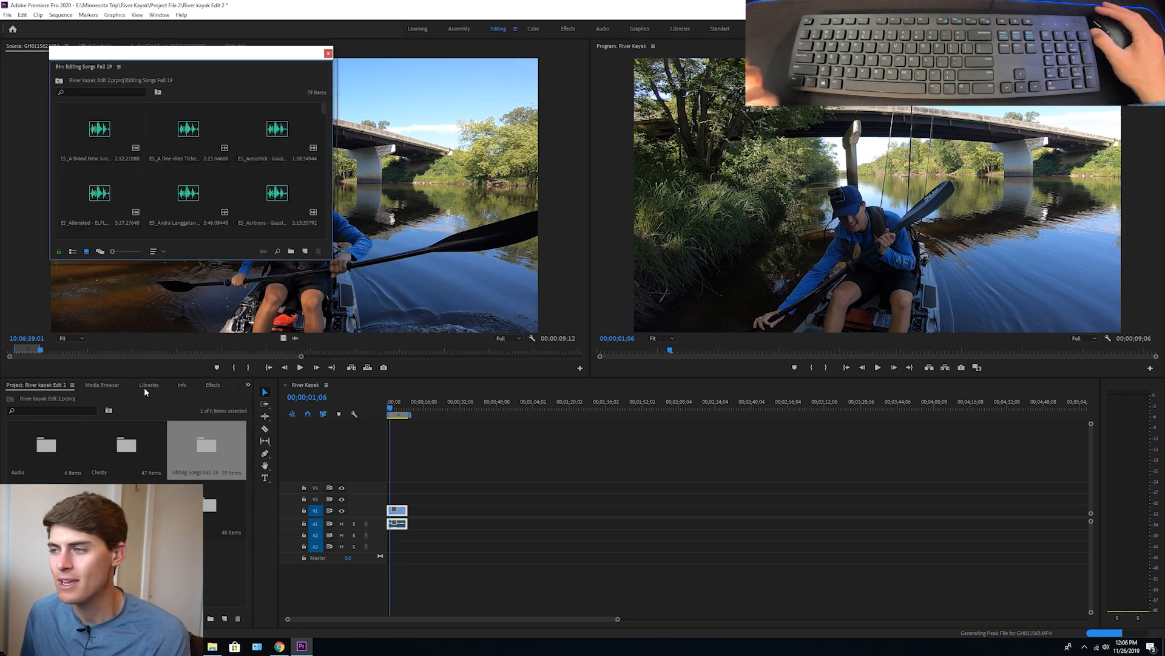
{"action": "scroll", "coordinate": [261, 173], "scroll_direction": "down", "scroll_amount": 10}
{"action": "double_click", "coordinate": [199, 204]}
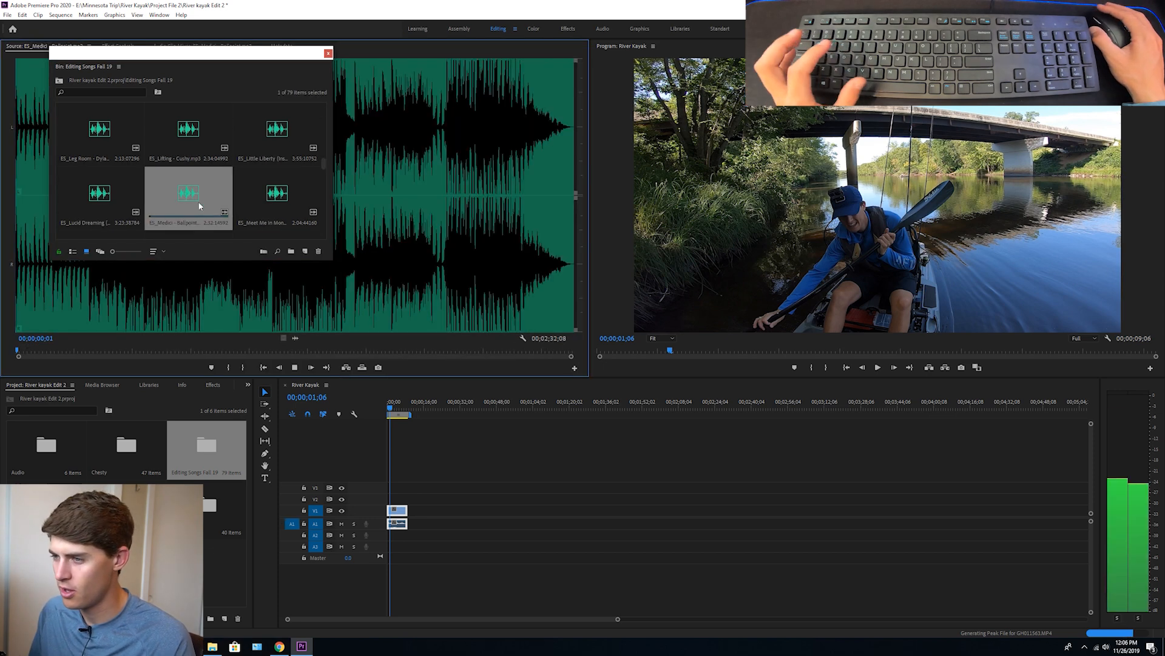
{"action": "key", "text": "space"}
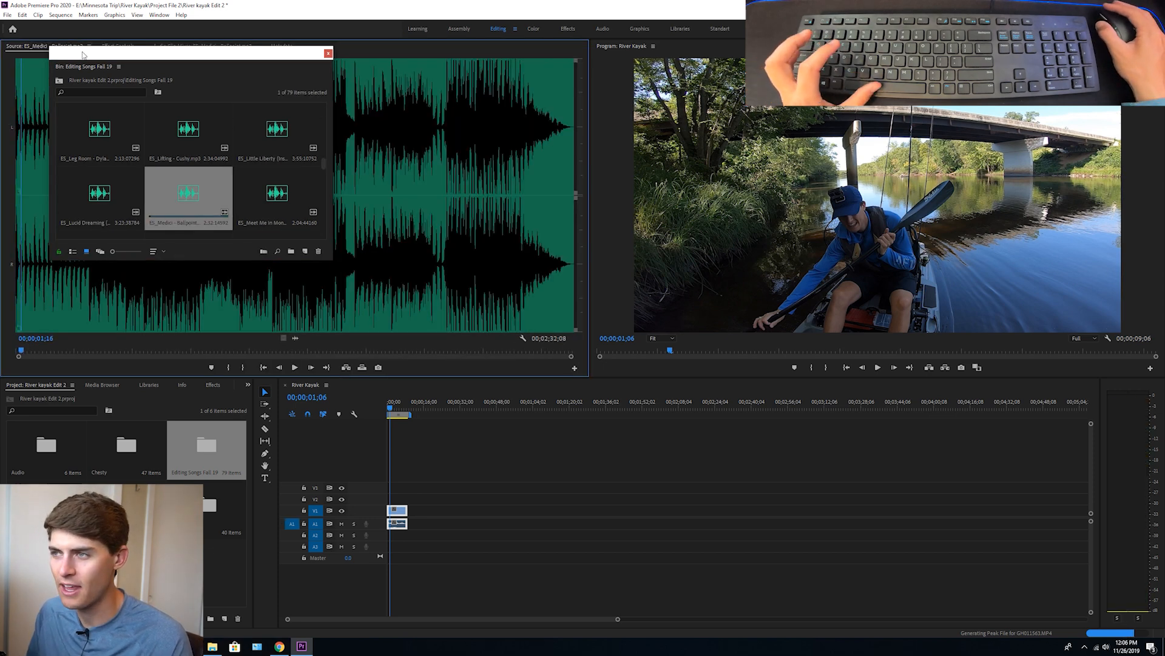
{"action": "left_click_drag", "start_coordinate": [142, 47], "coordinate": [121, 389]}
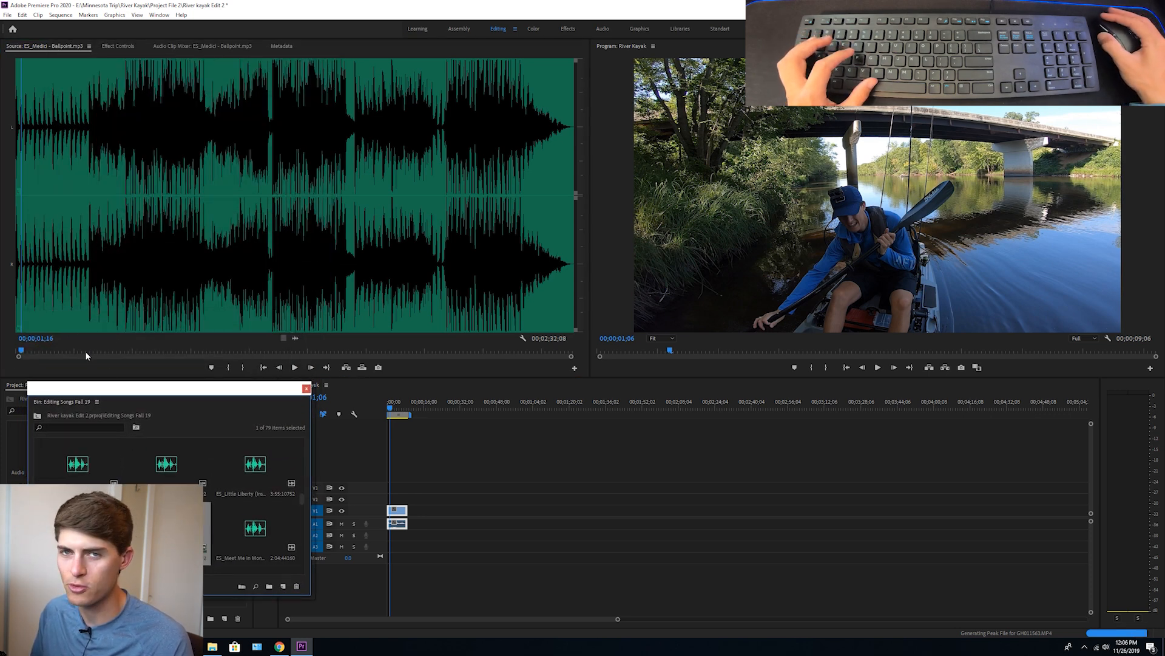
{"action": "left_click_drag", "start_coordinate": [150, 400], "coordinate": [134, 559]}
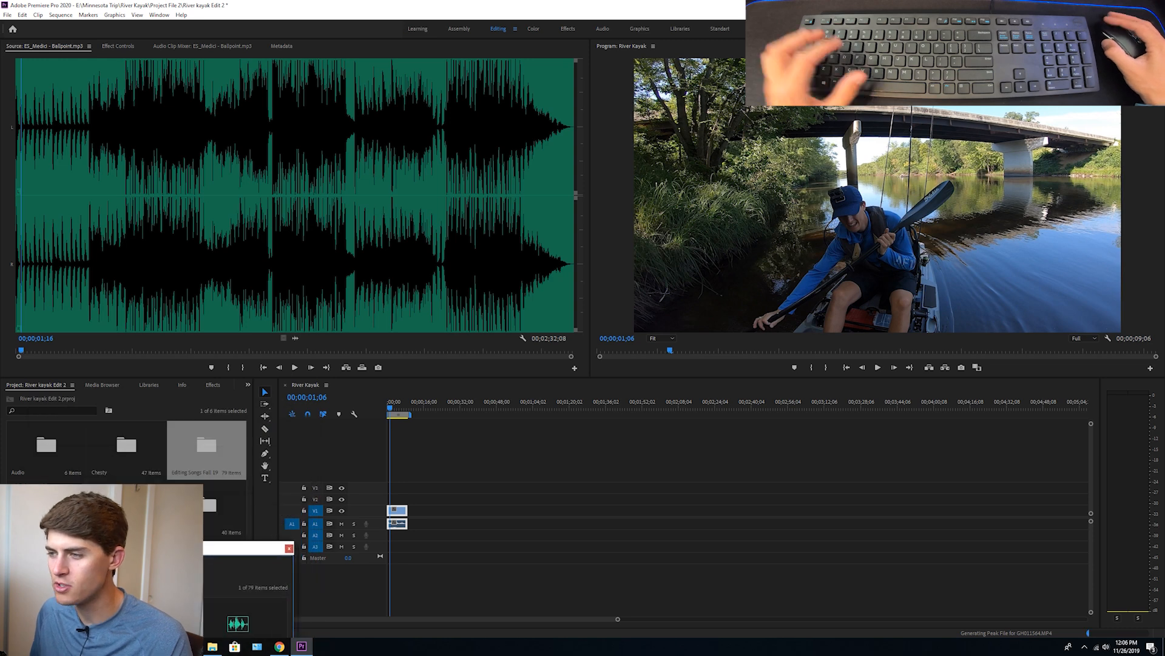
Open the Chesty bin, view GOPR1646.MP4 in the Source monitor, and close the bin
{"action": "double_click", "coordinate": [125, 446]}
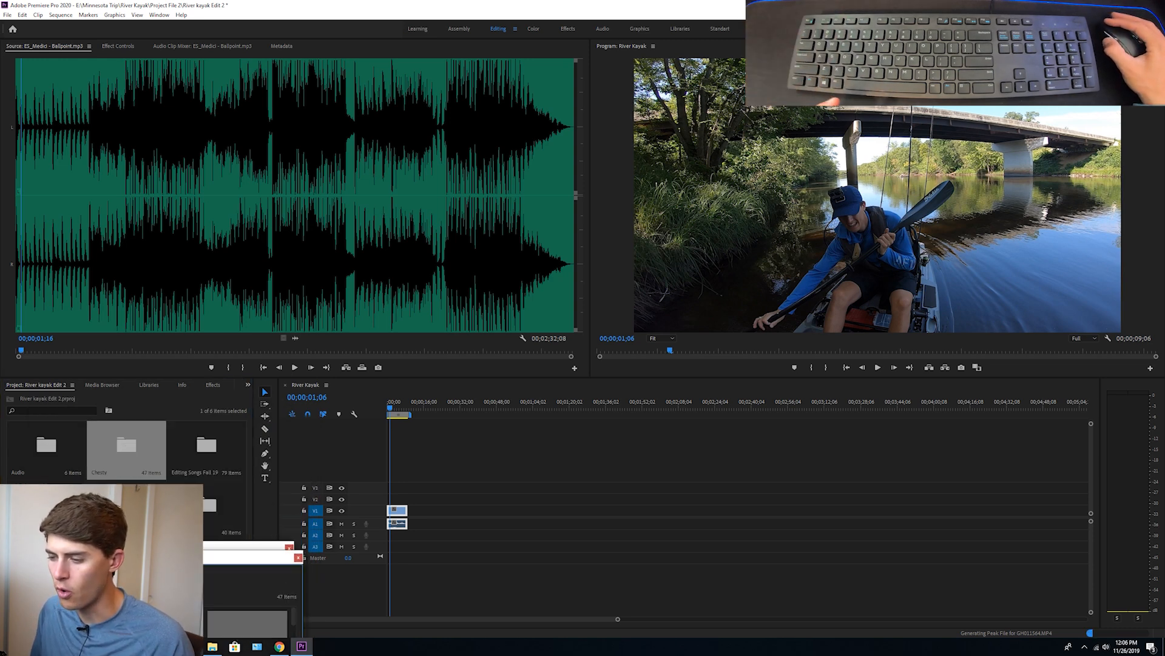
{"action": "double_click", "coordinate": [139, 621]}
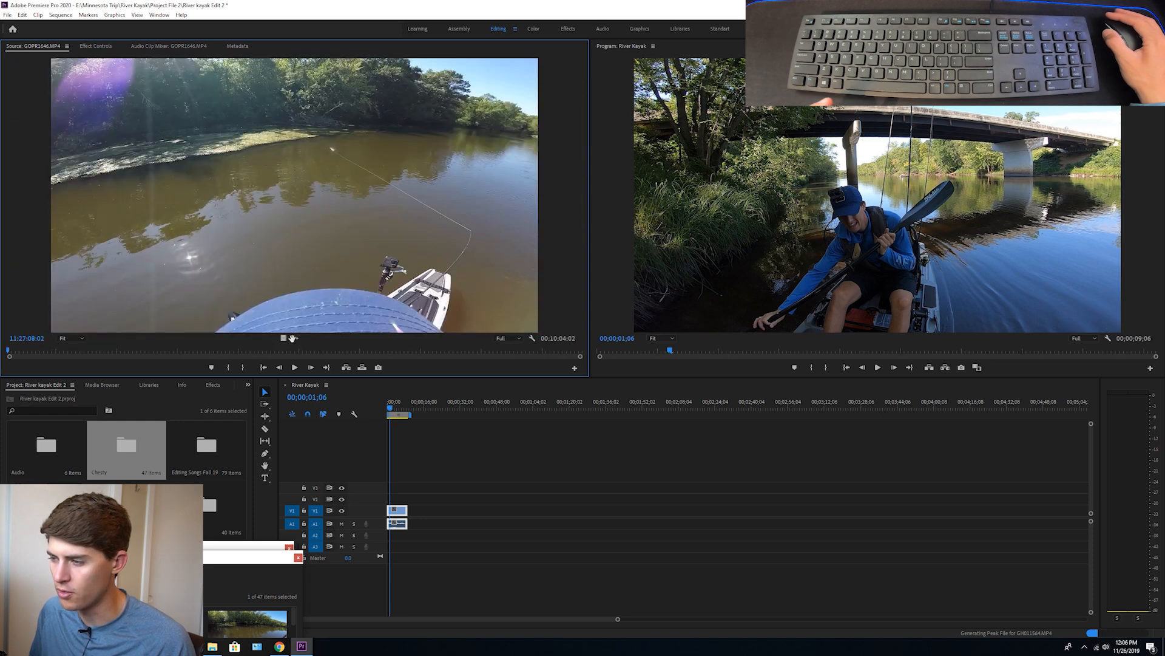
{"action": "left_click", "coordinate": [297, 557]}
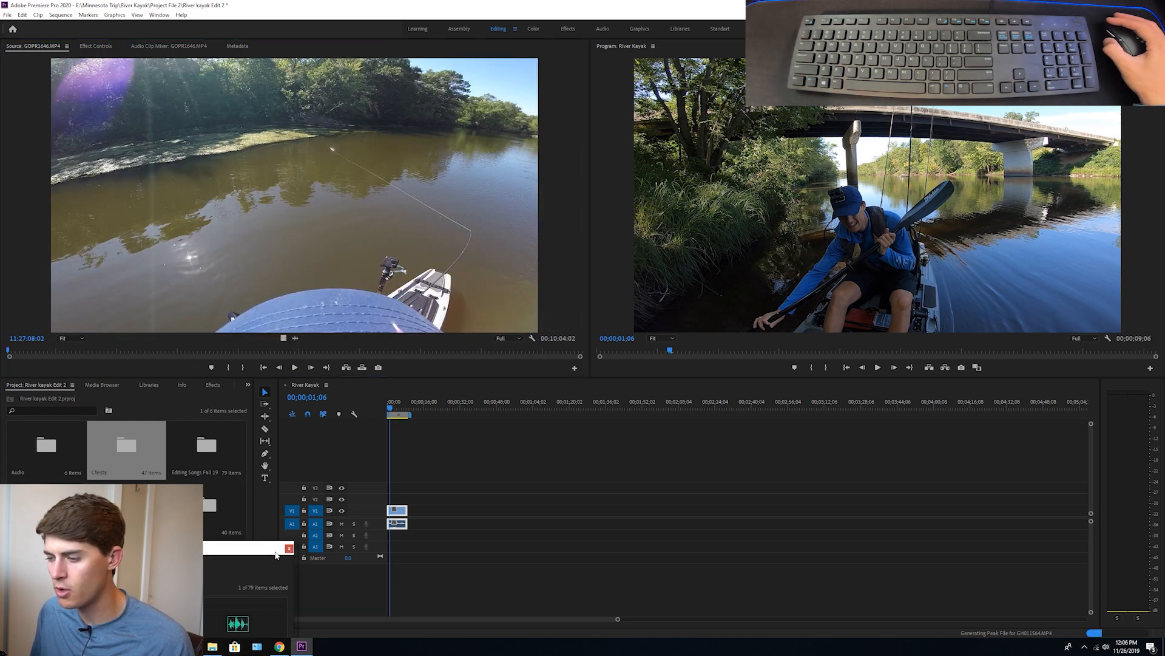
Reload ES_Medici - Ballpoint.mp3 in the Source monitor, listen to it up to about 39 seconds, and save the project
{"action": "double_click", "coordinate": [134, 574]}
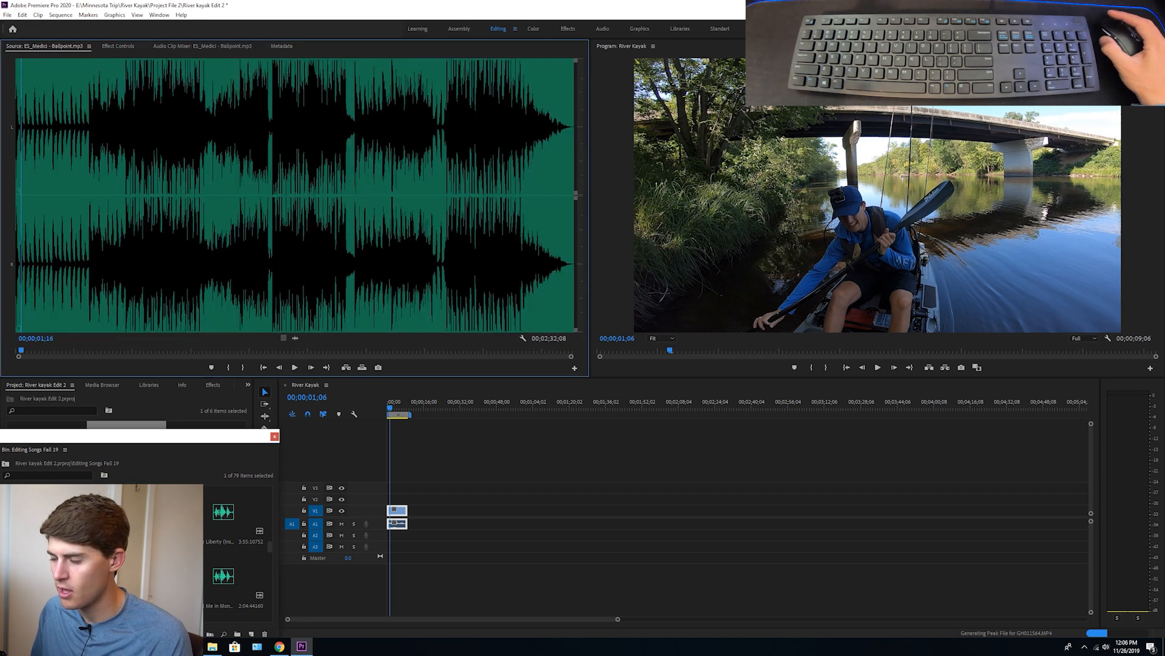
{"action": "left_click", "coordinate": [81, 349]}
{"action": "key", "text": "space"}
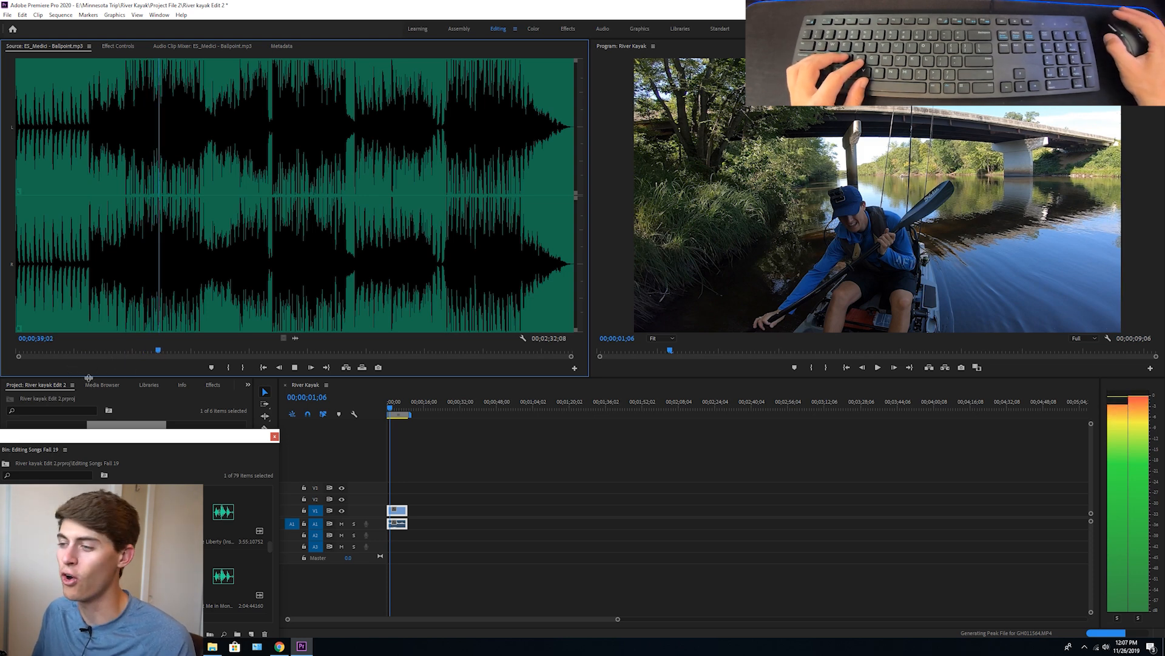
{"action": "left_click", "coordinate": [116, 351]}
{"action": "key", "text": "ctrl+s"}
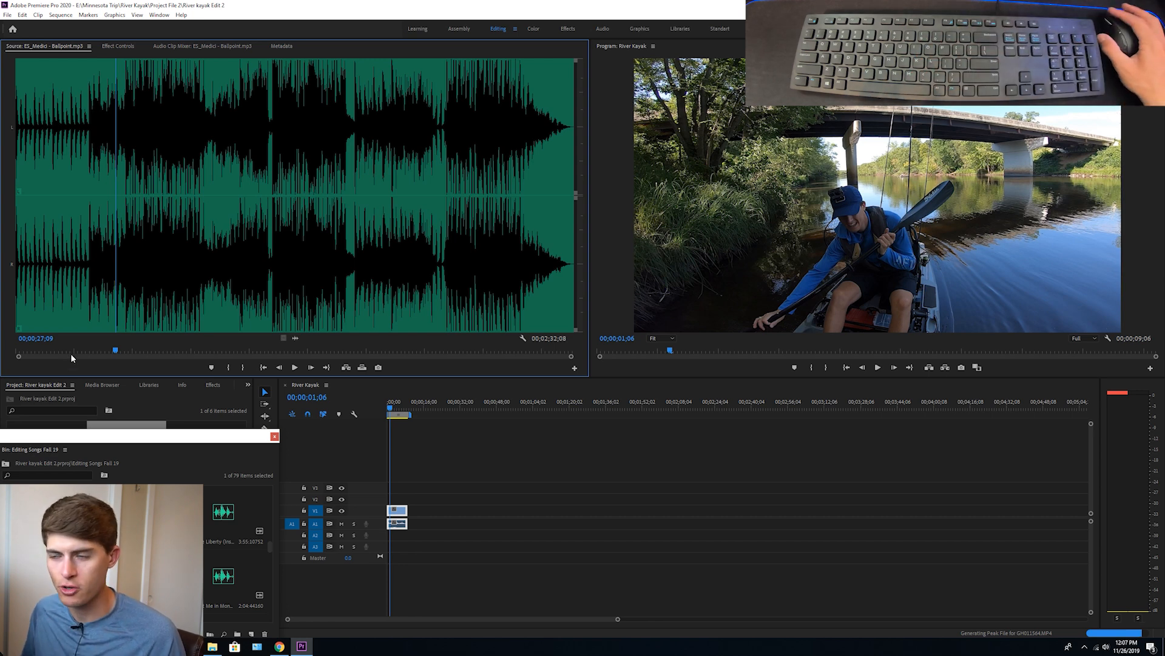
Play ES_Medici - Ballpoint.mp3 and add markers on its beats between about 22 and 51 seconds
{"action": "left_click", "coordinate": [78, 352]}
{"action": "key", "text": "space"}
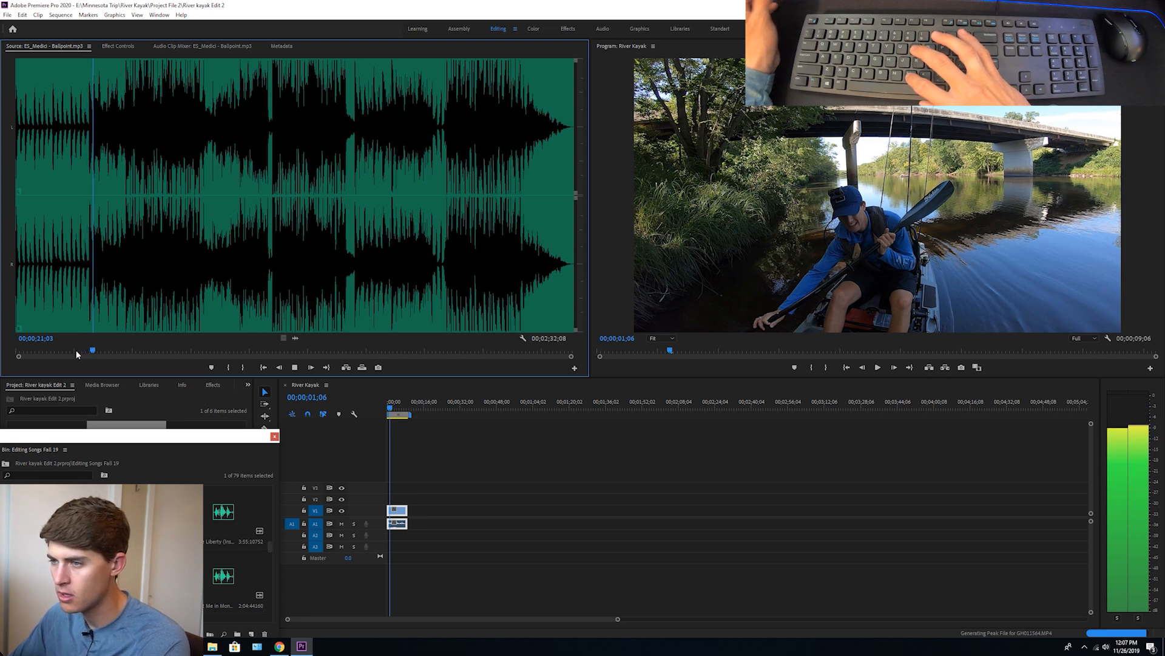
{"action": "key", "text": "m"}
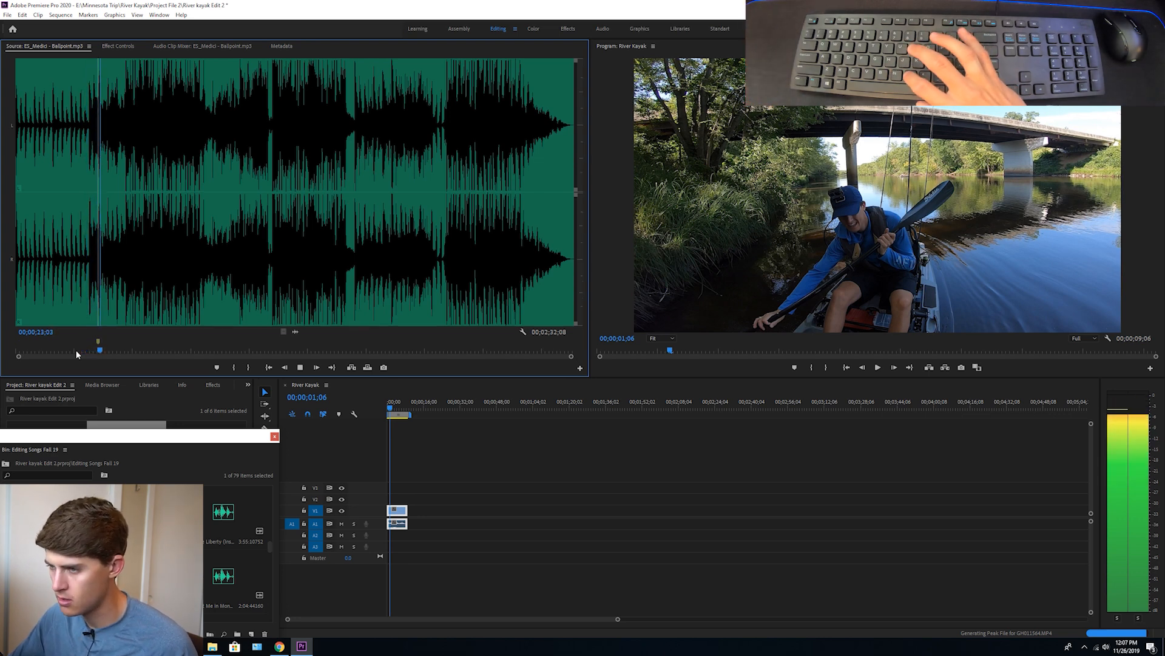
{"action": "key", "text": "m"}
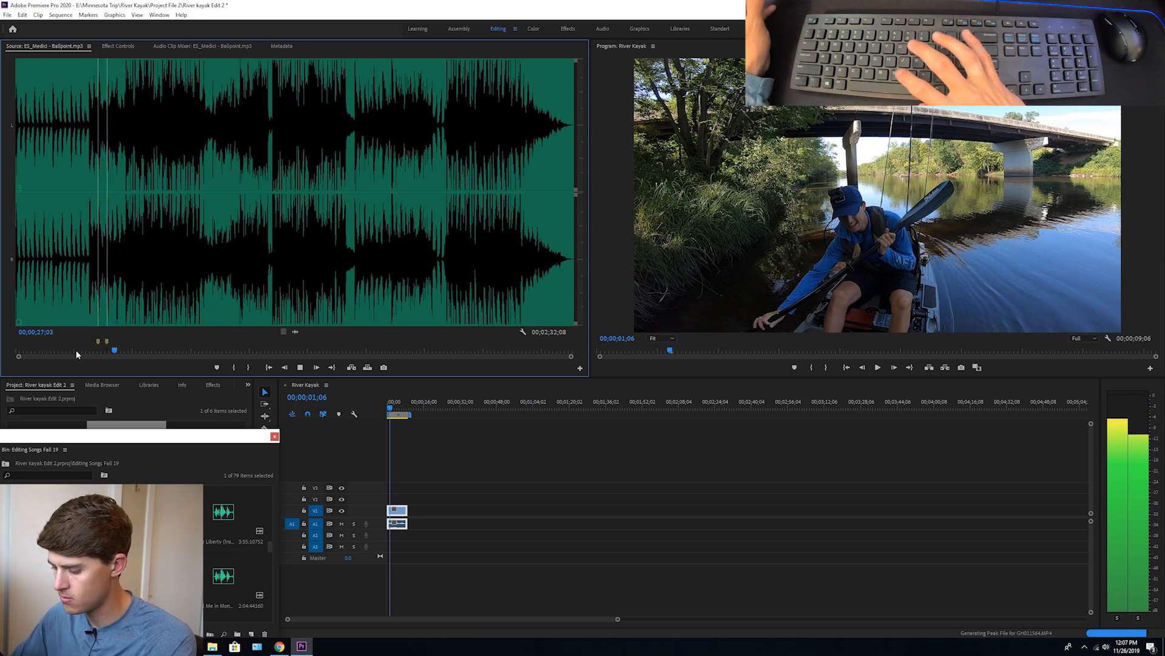
{"action": "key", "text": "m"}
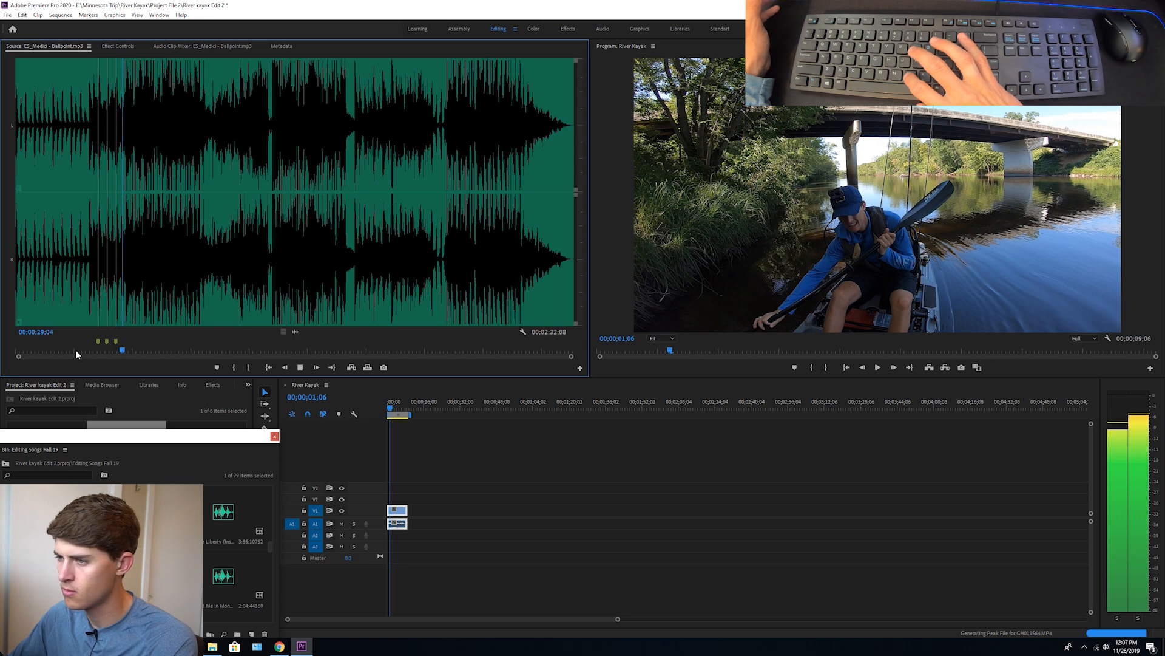
{"action": "key", "text": "m"}
{"action": "key", "text": "m"}
{"action": "key", "text": "m"}
{"action": "key", "text": "m"}
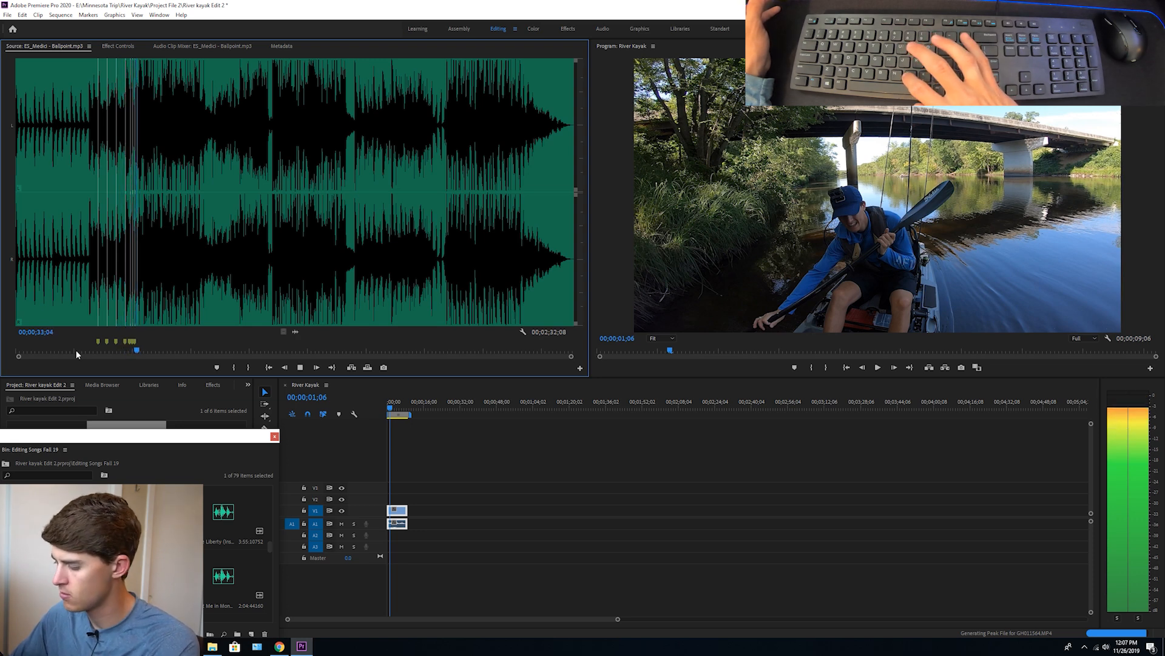
{"action": "key", "text": "m"}
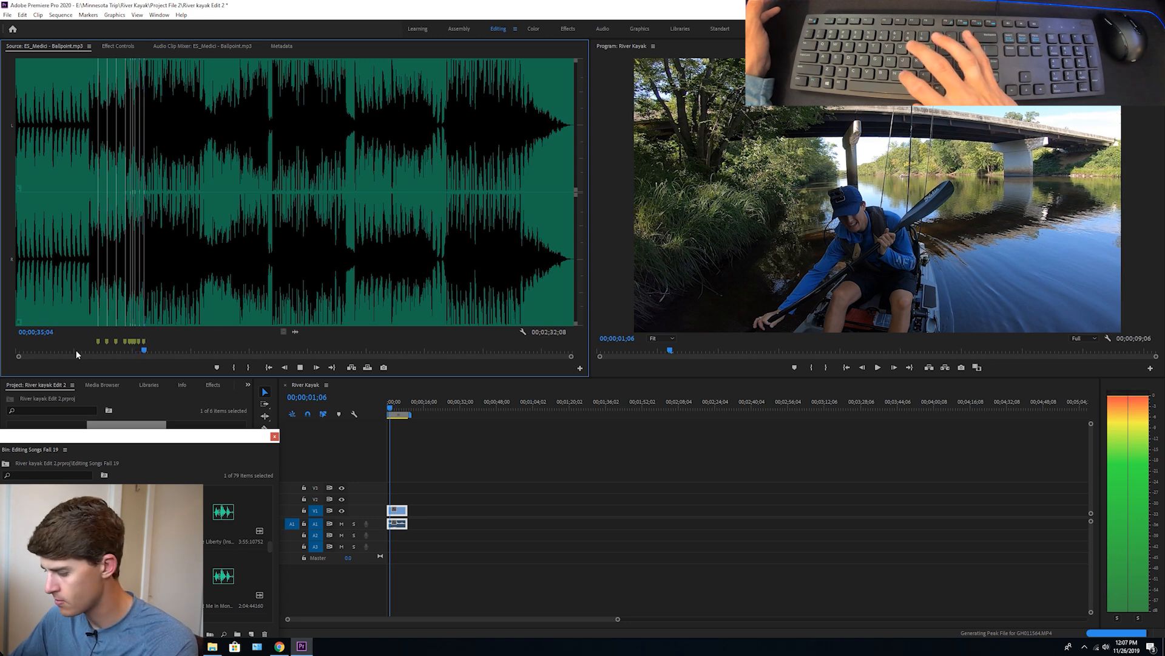
{"action": "key", "text": "m"}
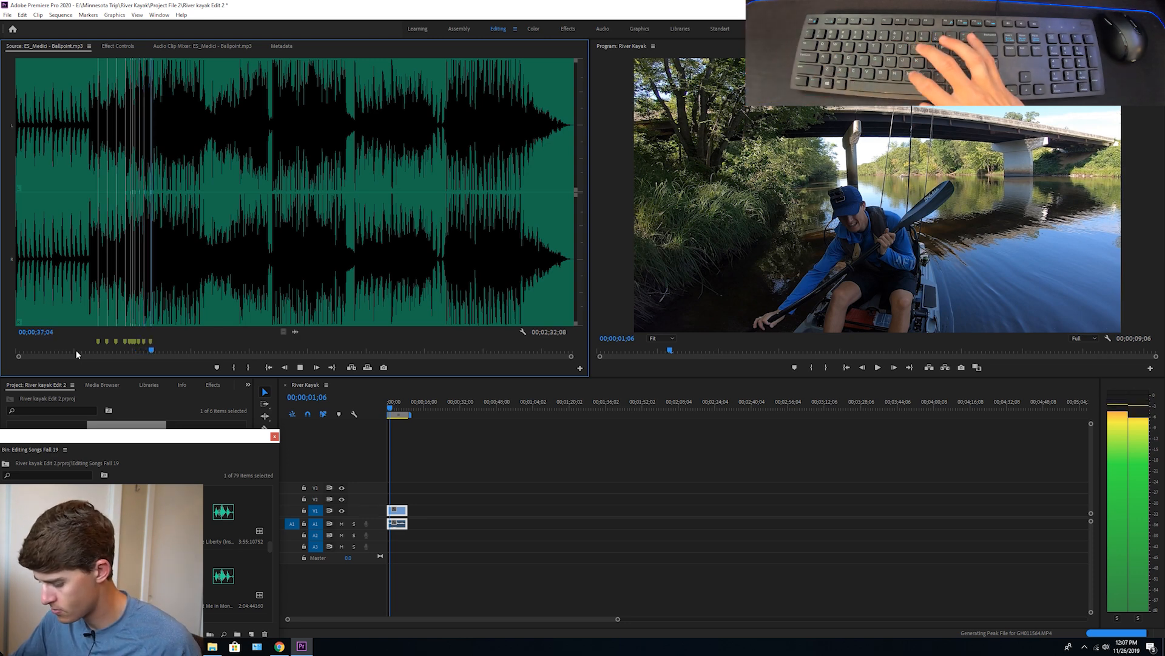
{"action": "key", "text": "m"}
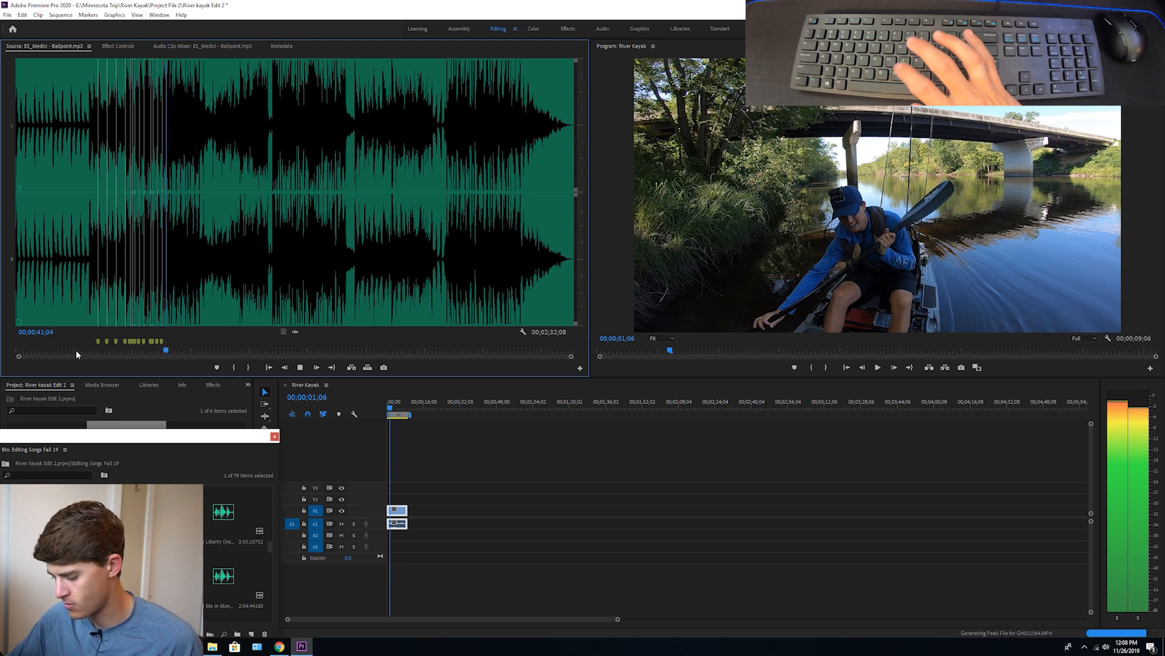
{"action": "key", "text": "m"}
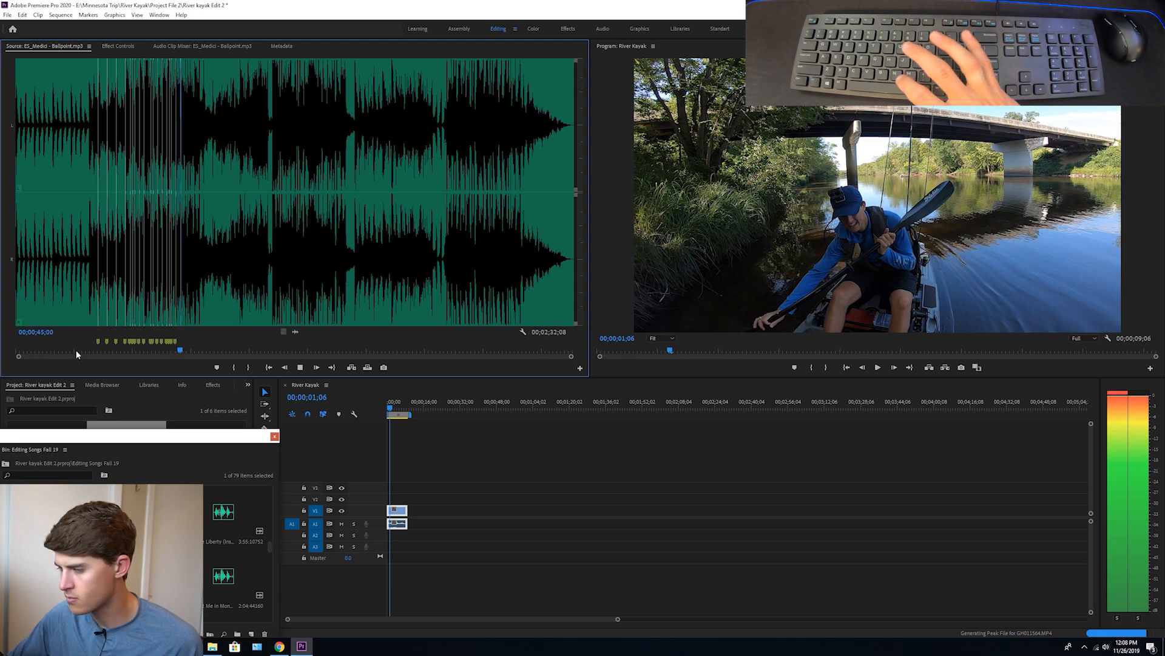
{"action": "key", "text": "m"}
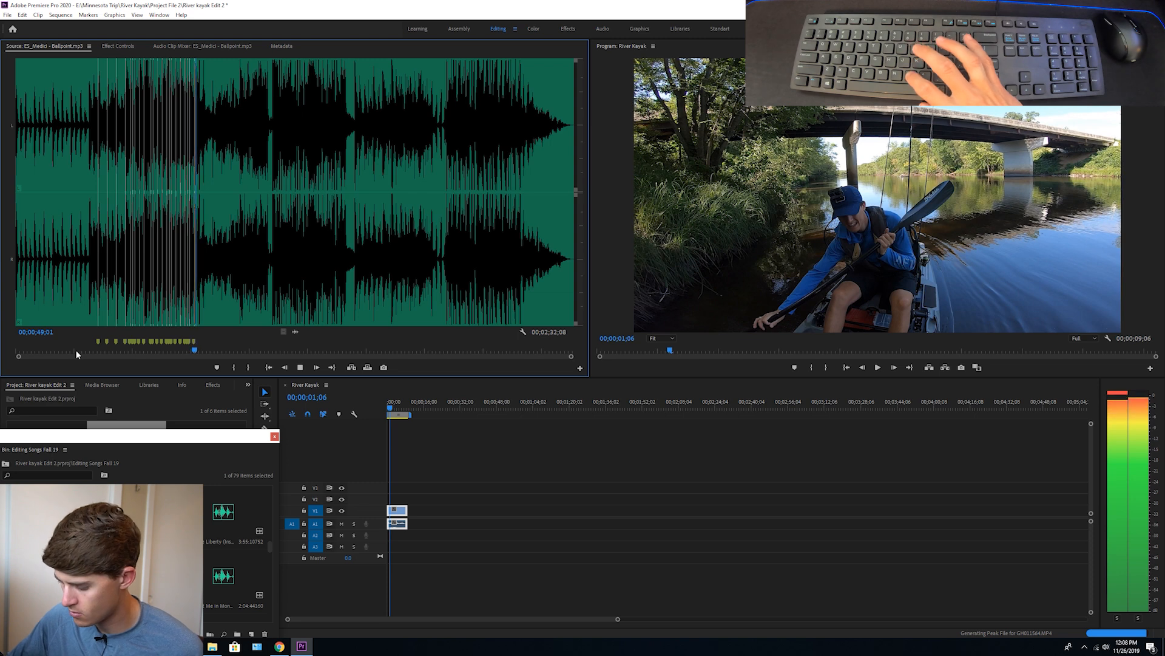
{"action": "key", "text": "m"}
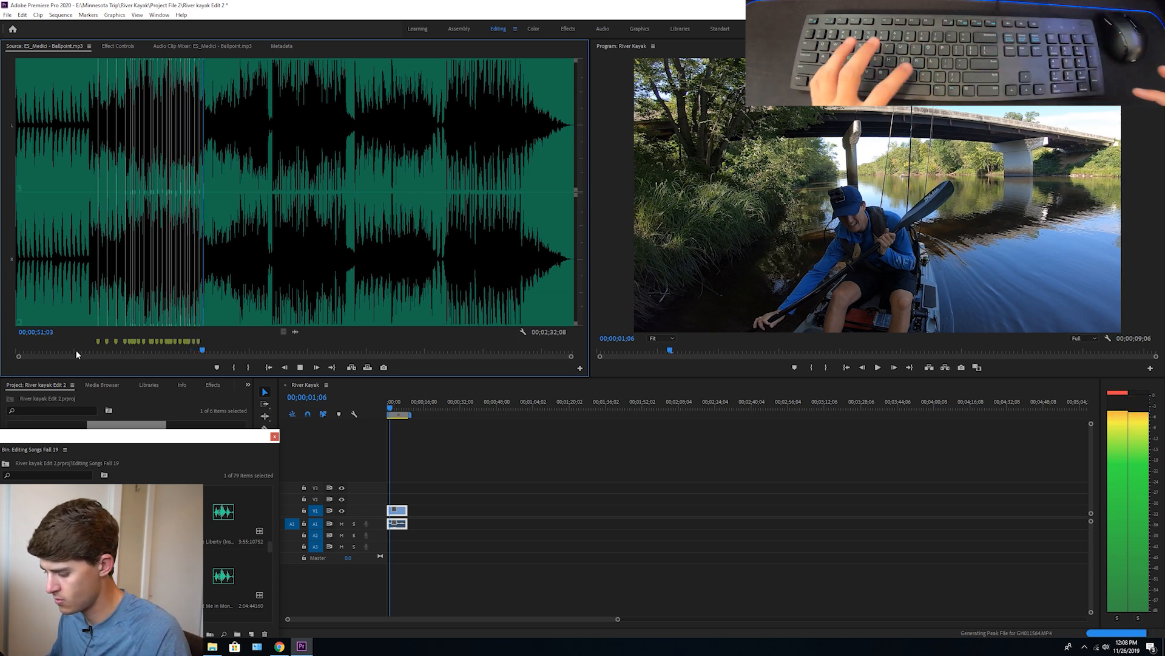
{"action": "key", "text": "space"}
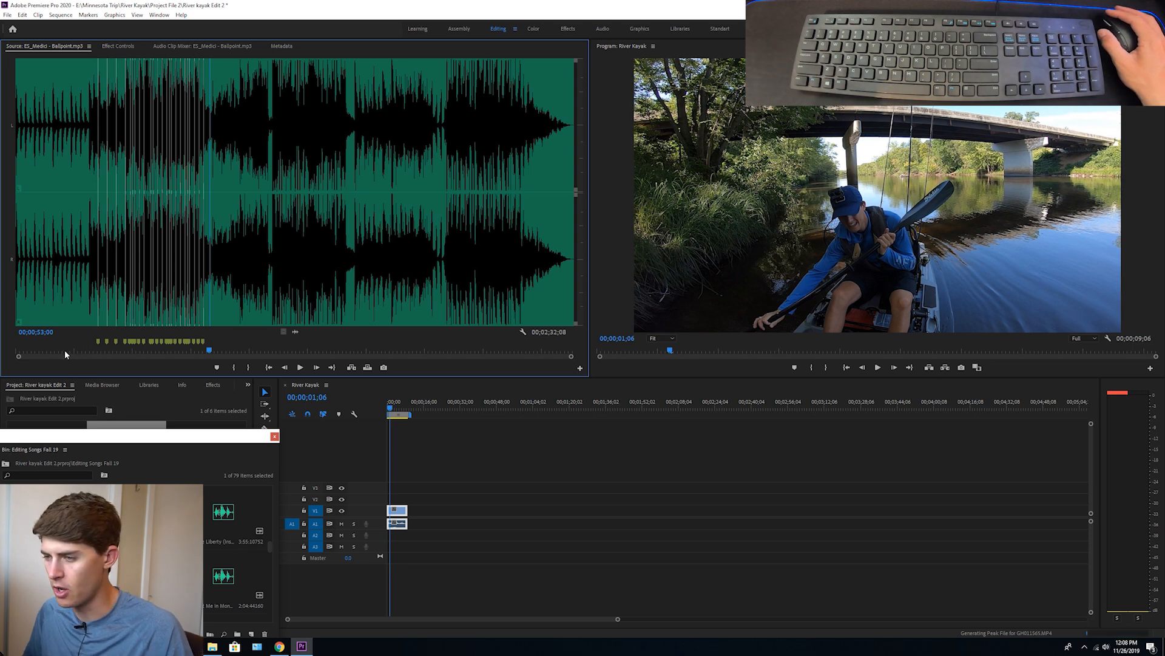
Mark the song's In point at 00;00;13;21 and its Out point at 00;00;58;13 in the Source monitor
{"action": "left_click", "coordinate": [66, 351]}
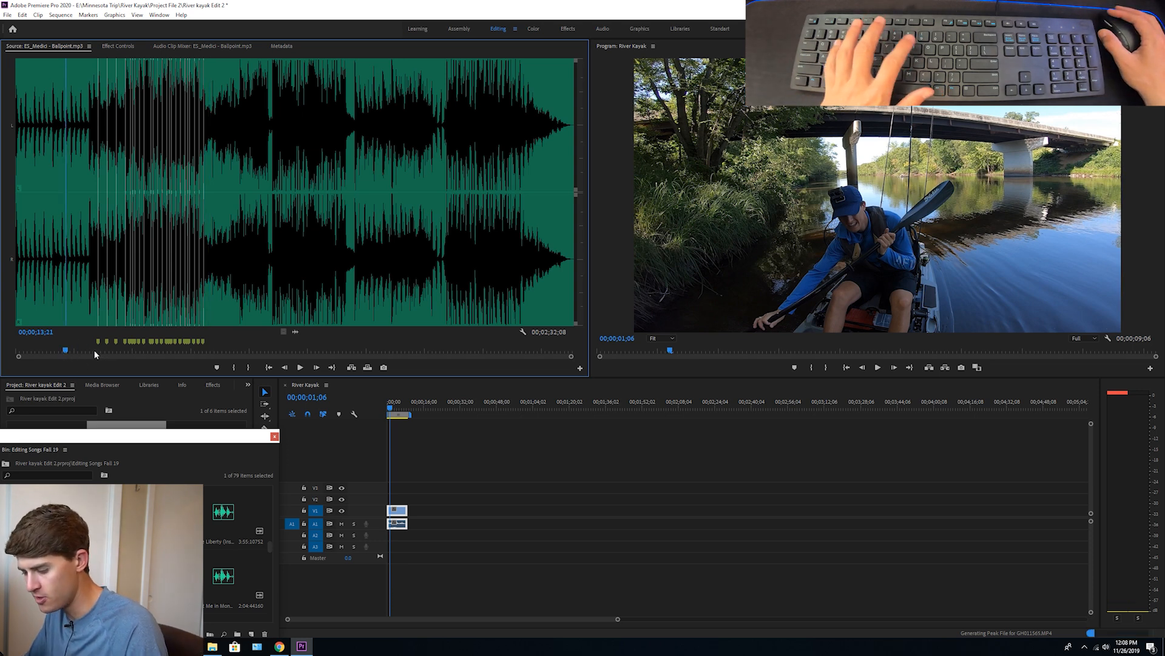
{"action": "key", "text": "i"}
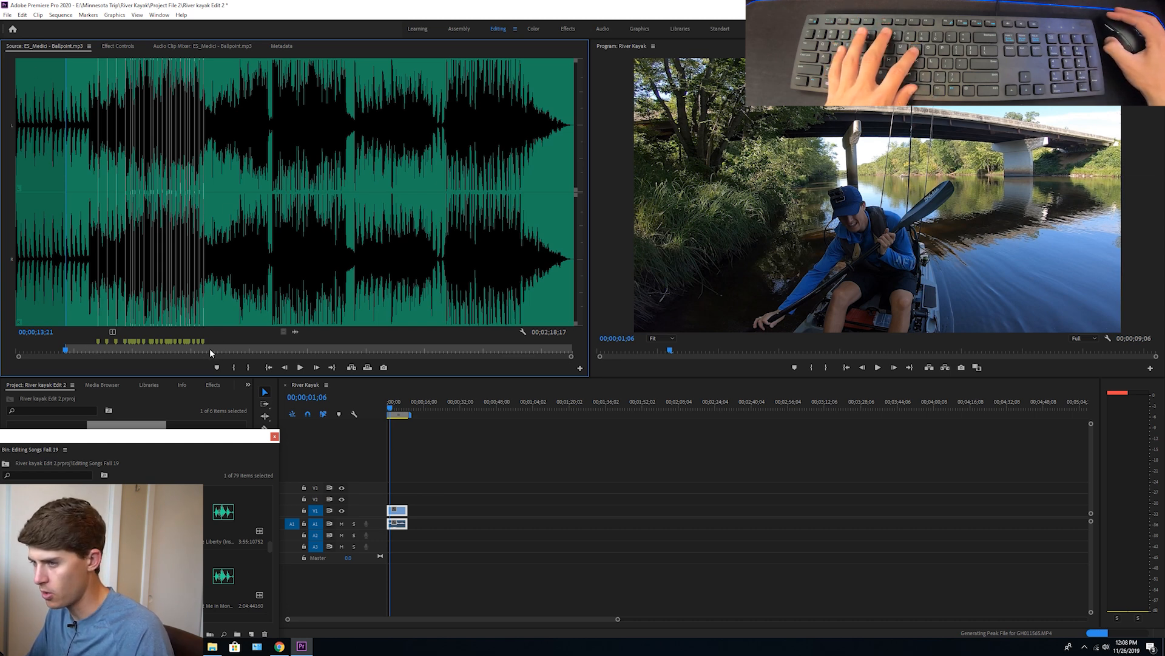
{"action": "left_click", "coordinate": [226, 349]}
{"action": "key", "text": "space"}
{"action": "key", "text": "space"}
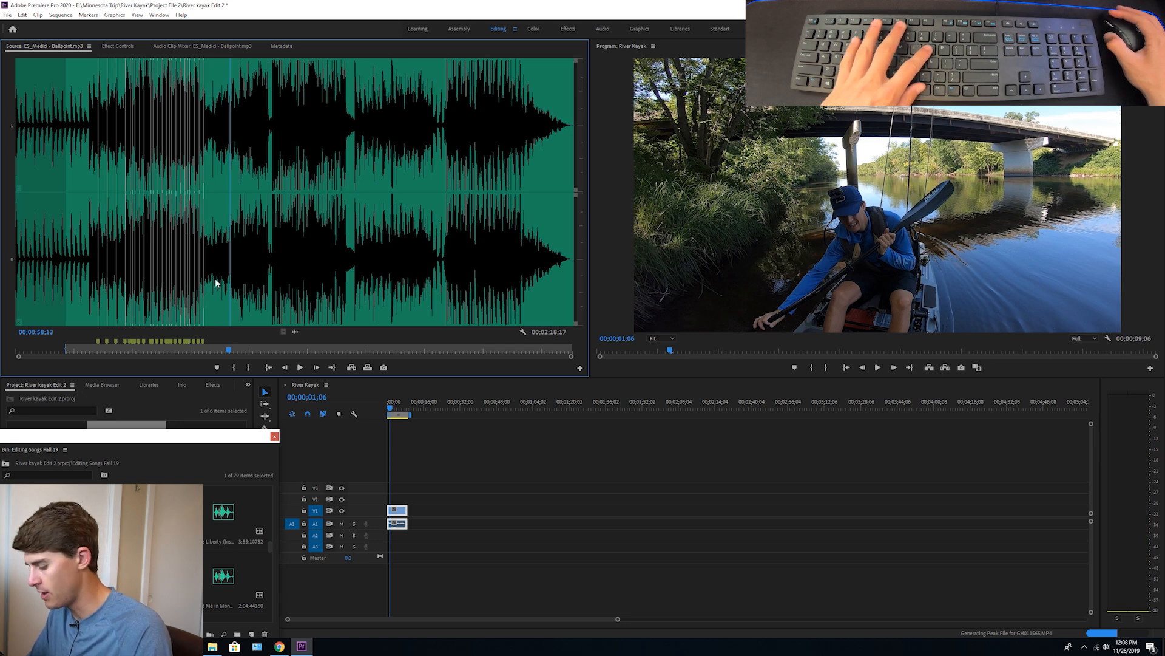
{"action": "key", "text": "o"}
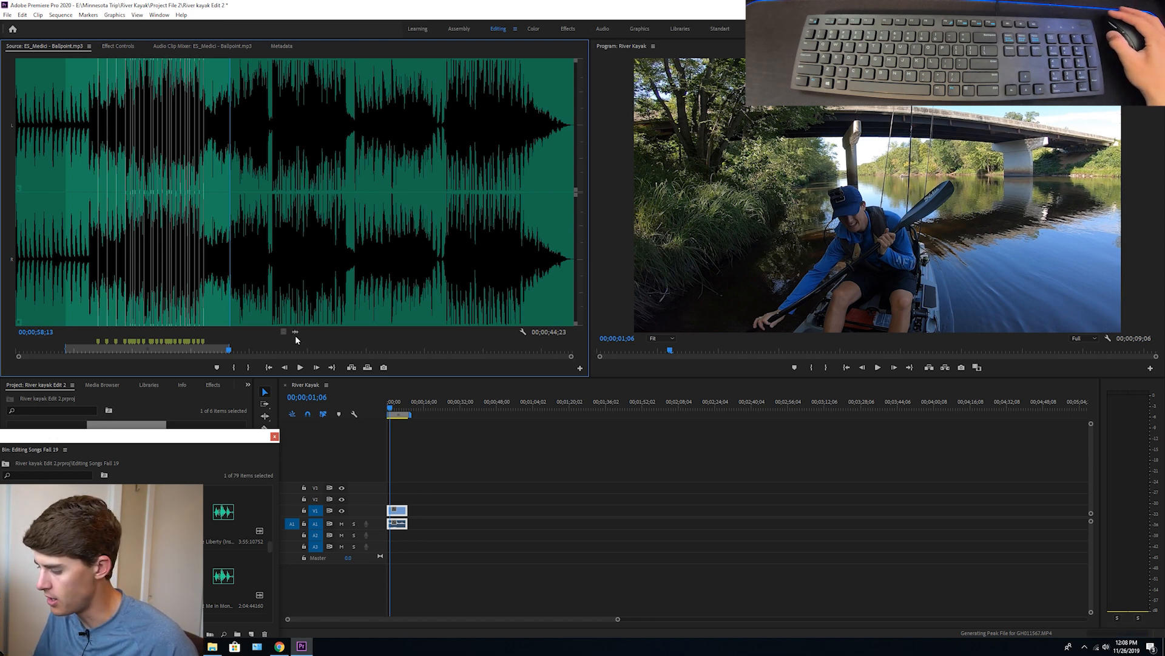
Place the marked song section on track A2 of the River Kayak sequence and align its start with the sequence start
{"action": "left_click_drag", "start_coordinate": [320, 380], "coordinate": [423, 538]}
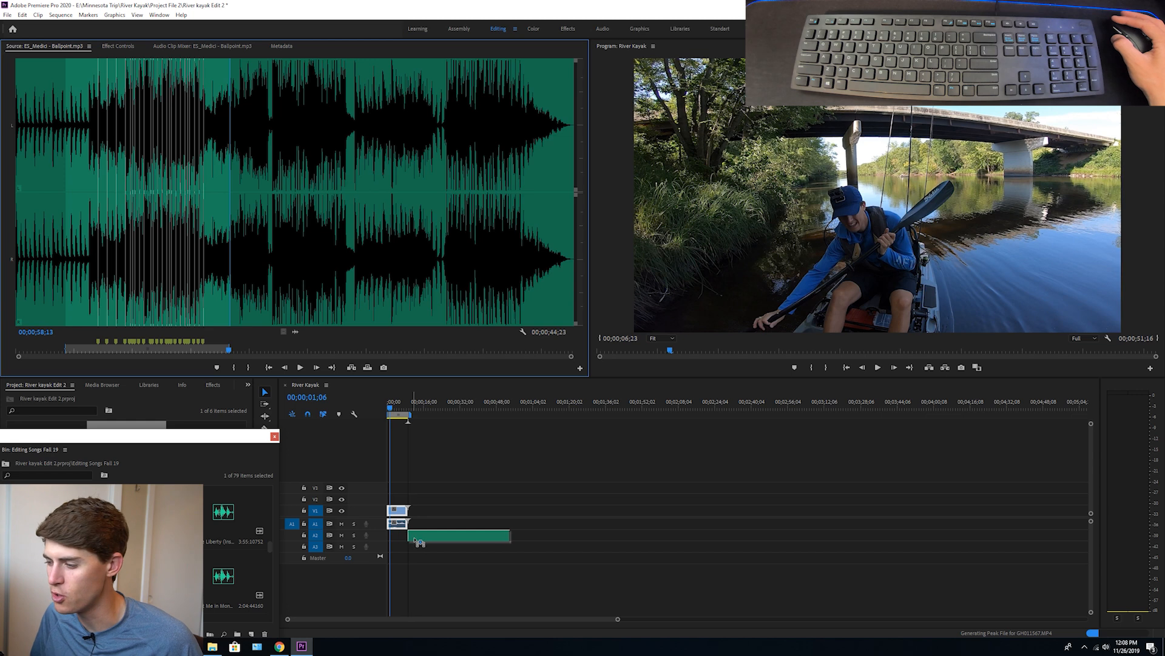
{"action": "left_click_drag", "start_coordinate": [415, 544], "coordinate": [415, 542]}
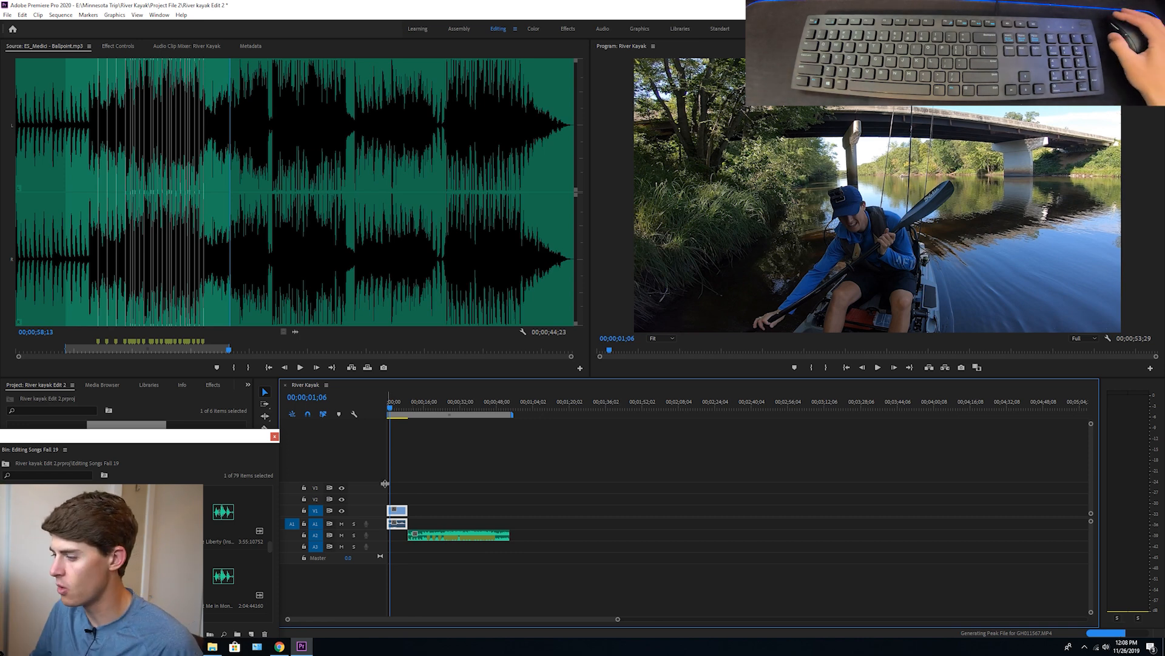
{"action": "left_click_drag", "start_coordinate": [618, 621], "coordinate": [413, 619]}
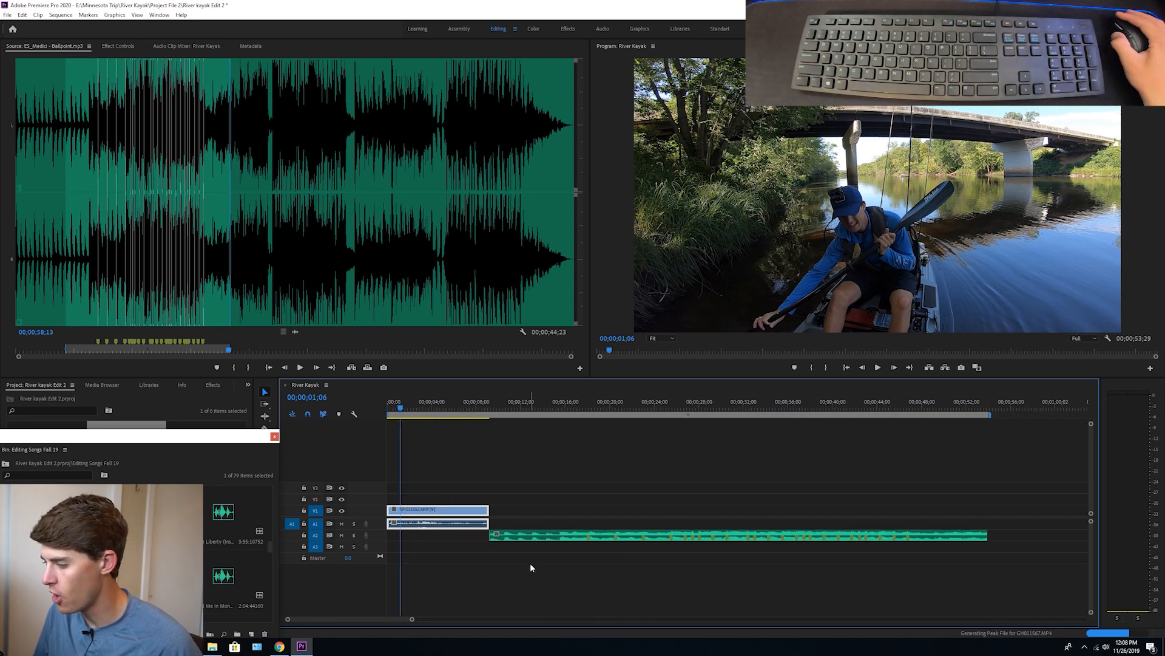
{"action": "left_click_drag", "start_coordinate": [517, 539], "coordinate": [428, 541]}
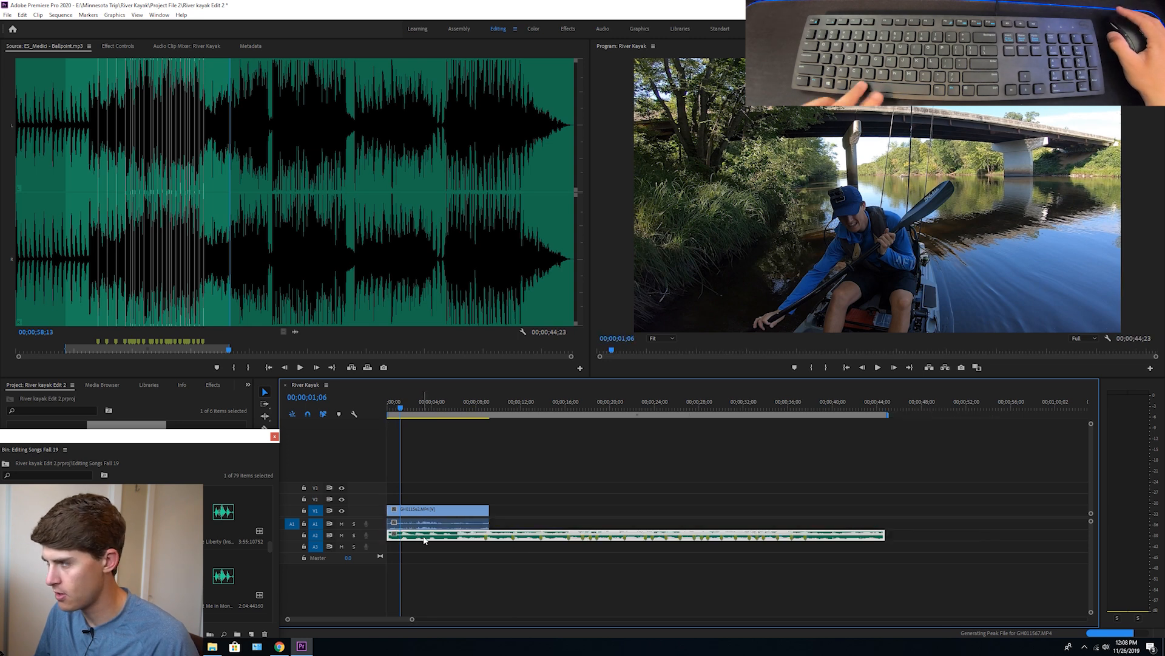
Play the sequence opening with the music, and shift the song on A2 to start about 2.6 seconds in
{"action": "key", "text": "space"}
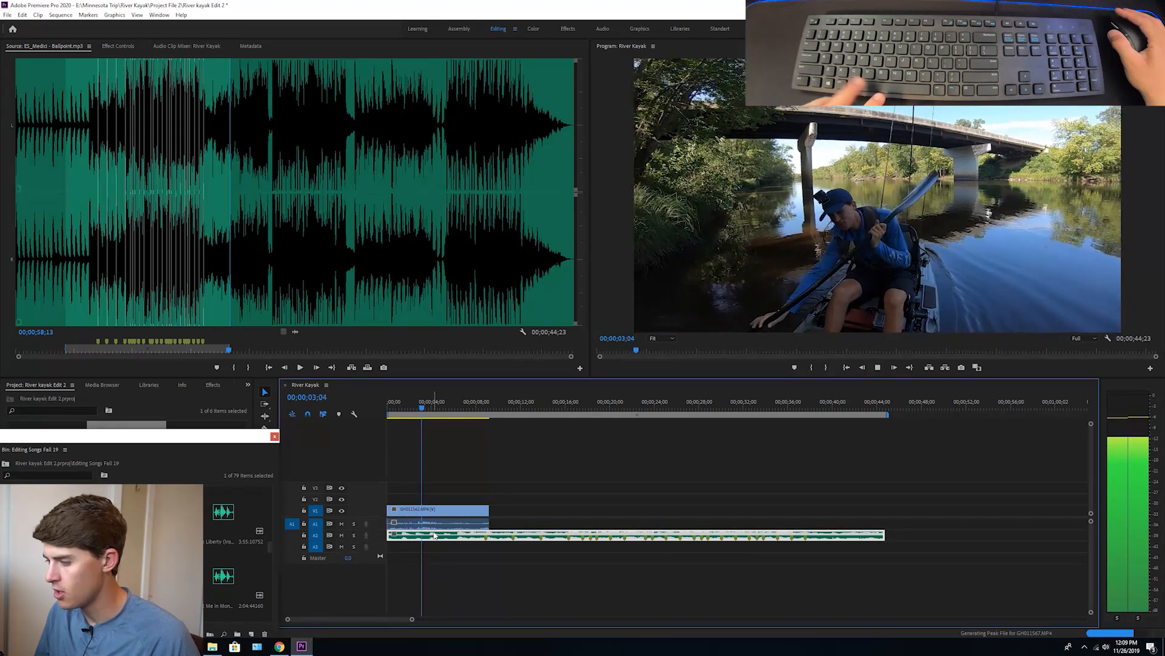
{"action": "key", "text": "space"}
{"action": "left_click_drag", "start_coordinate": [426, 538], "coordinate": [430, 538]}
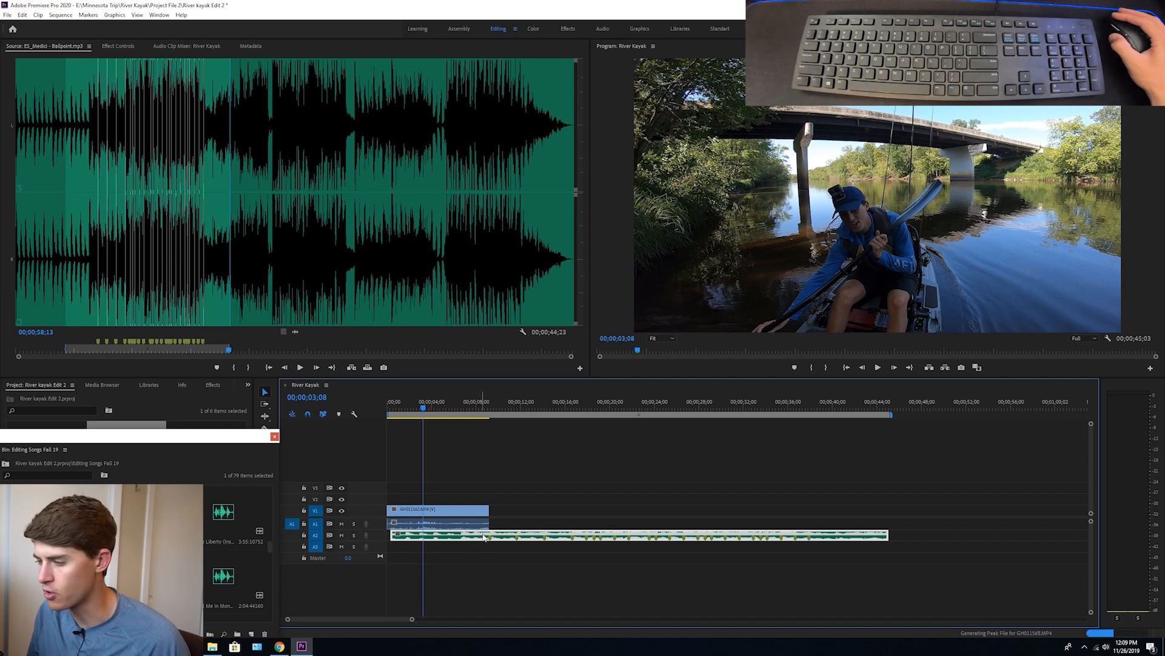
{"action": "left_click_drag", "start_coordinate": [465, 540], "coordinate": [485, 541]}
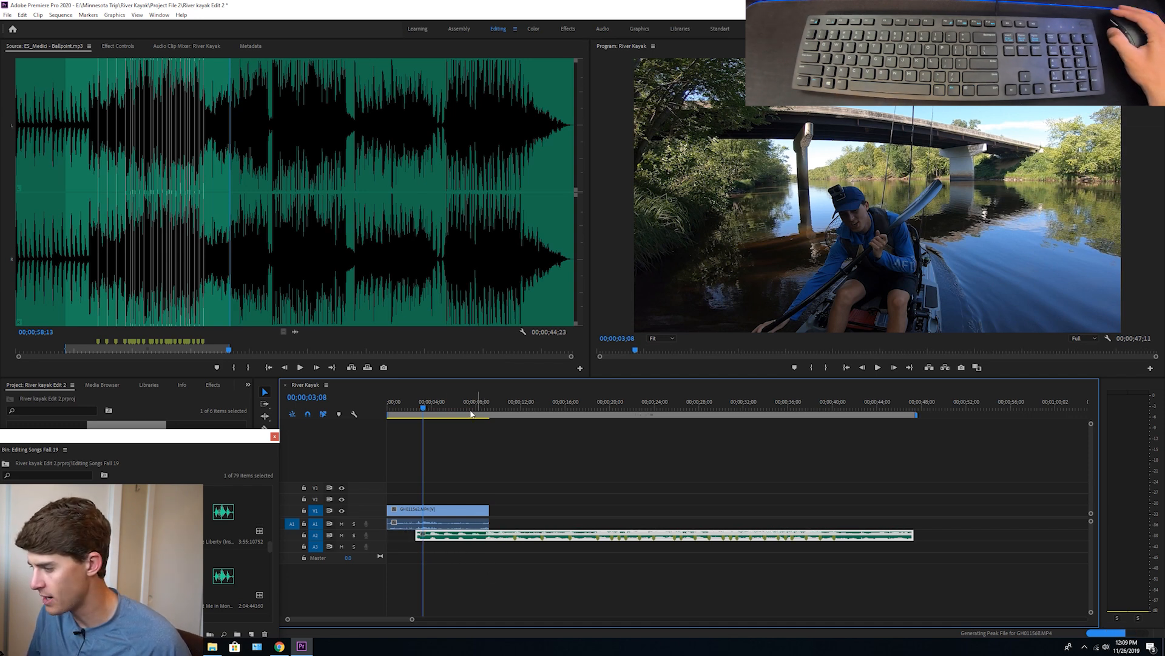
Move the song on A2 back to the sequence start and play the opening through the end of the kayak clip
{"action": "left_click_drag", "start_coordinate": [417, 537], "coordinate": [388, 537]}
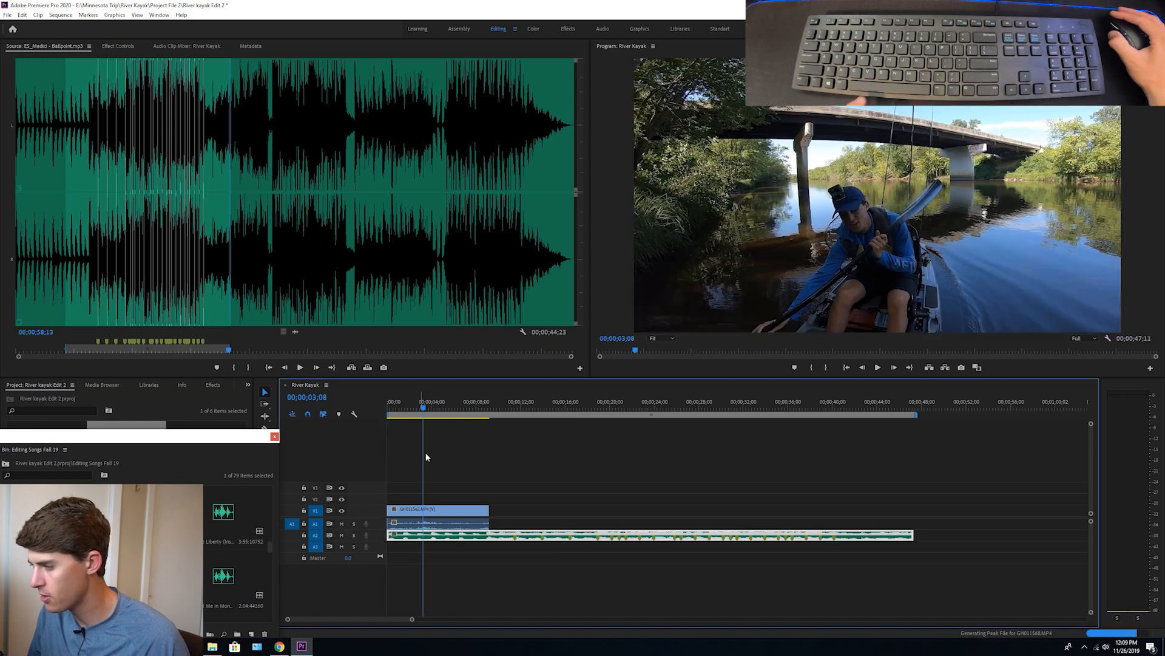
{"action": "key", "text": "space"}
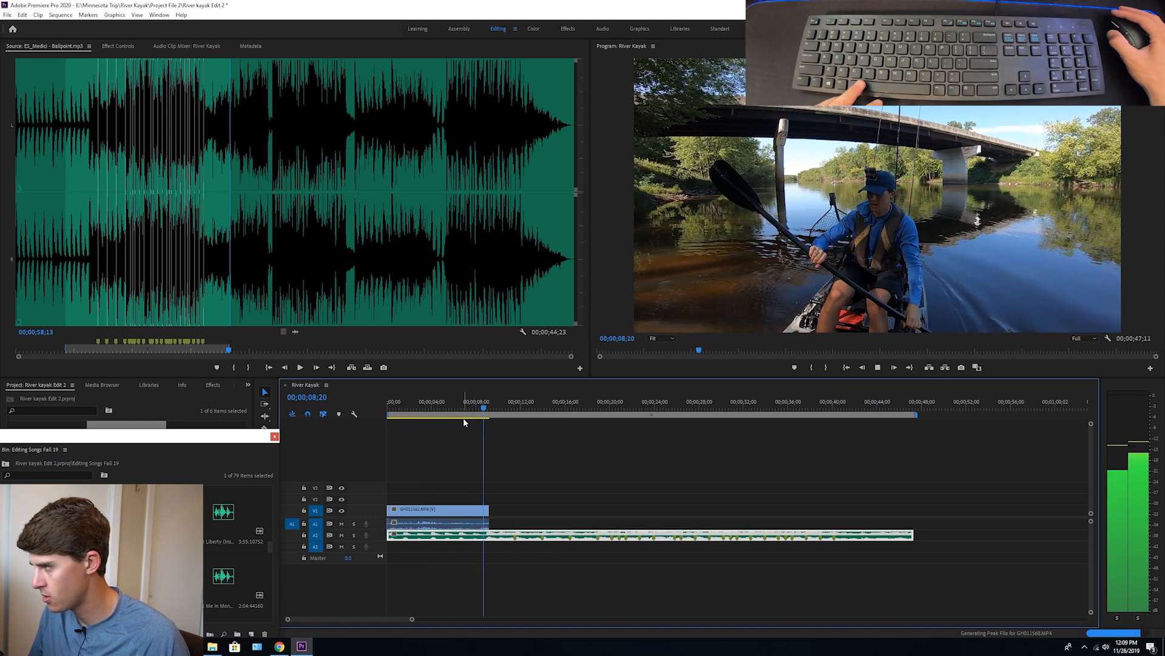
{"action": "key", "text": "space"}
{"action": "left_click_drag", "start_coordinate": [403, 407], "coordinate": [377, 420]}
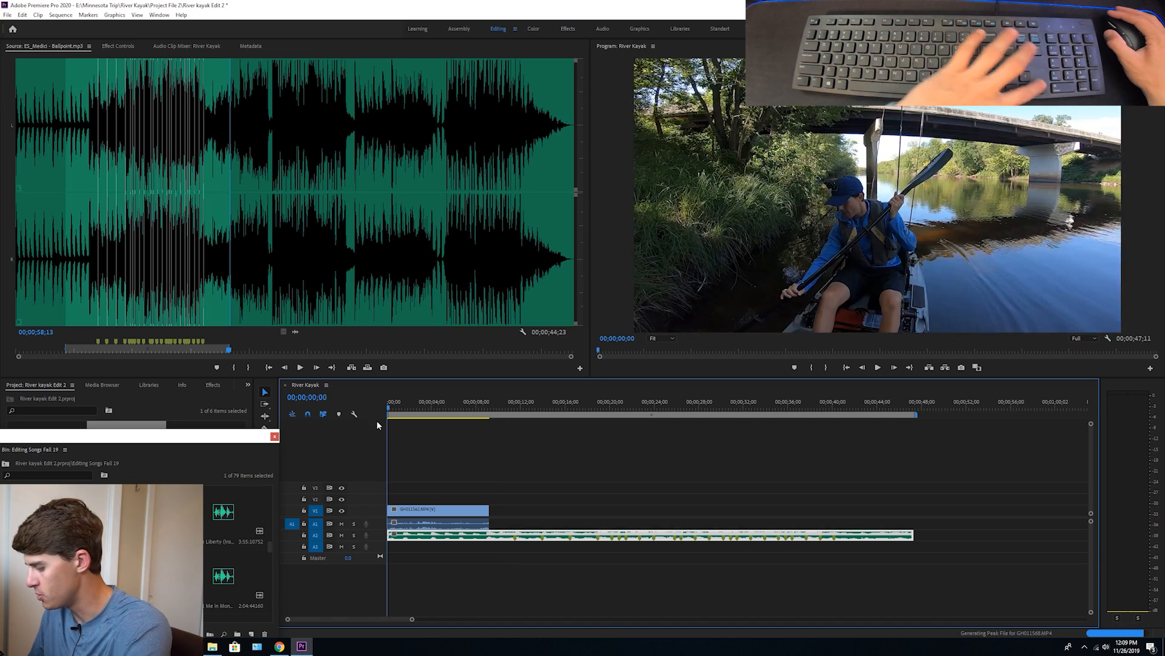
Shift the song on A2 about seven frames later, play the opening, and extend the song's beginning back to the sequence start
{"action": "key", "text": "Right"}
{"action": "key", "text": "Right"}
{"action": "key", "text": "Right"}
{"action": "key", "text": "Right"}
{"action": "key", "text": "Right"}
{"action": "key", "text": "Right"}
{"action": "key", "text": "Right"}
{"action": "left_click_drag", "start_coordinate": [396, 535], "coordinate": [395, 534]}
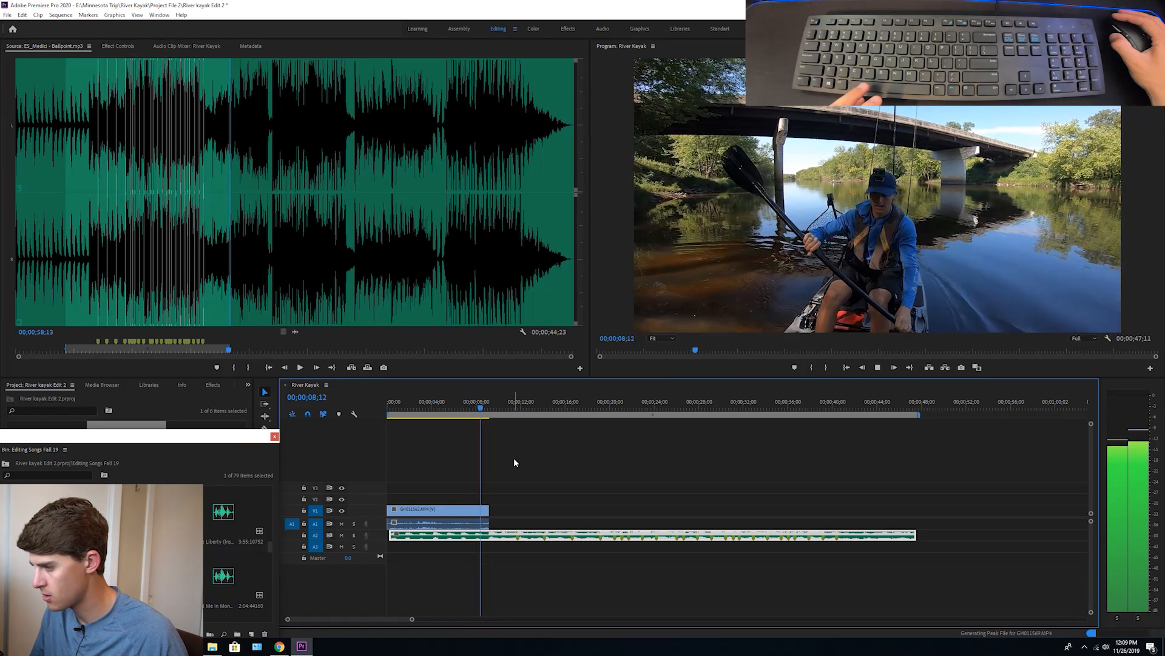
{"action": "key", "text": "space"}
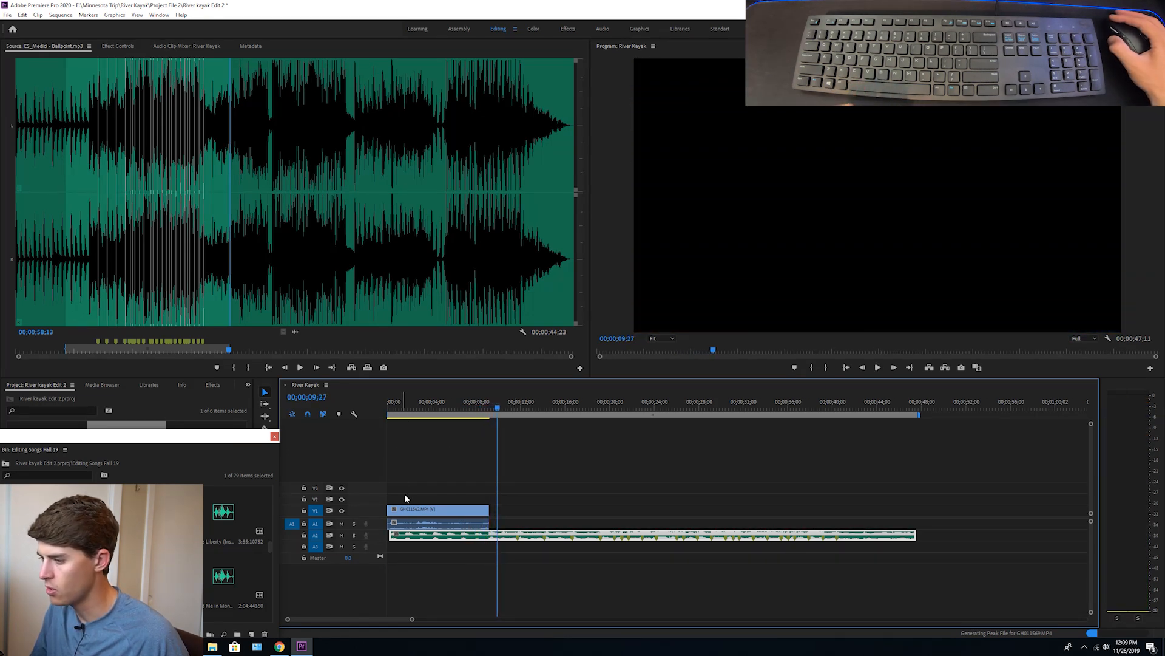
{"action": "left_click_drag", "start_coordinate": [393, 533], "coordinate": [387, 534]}
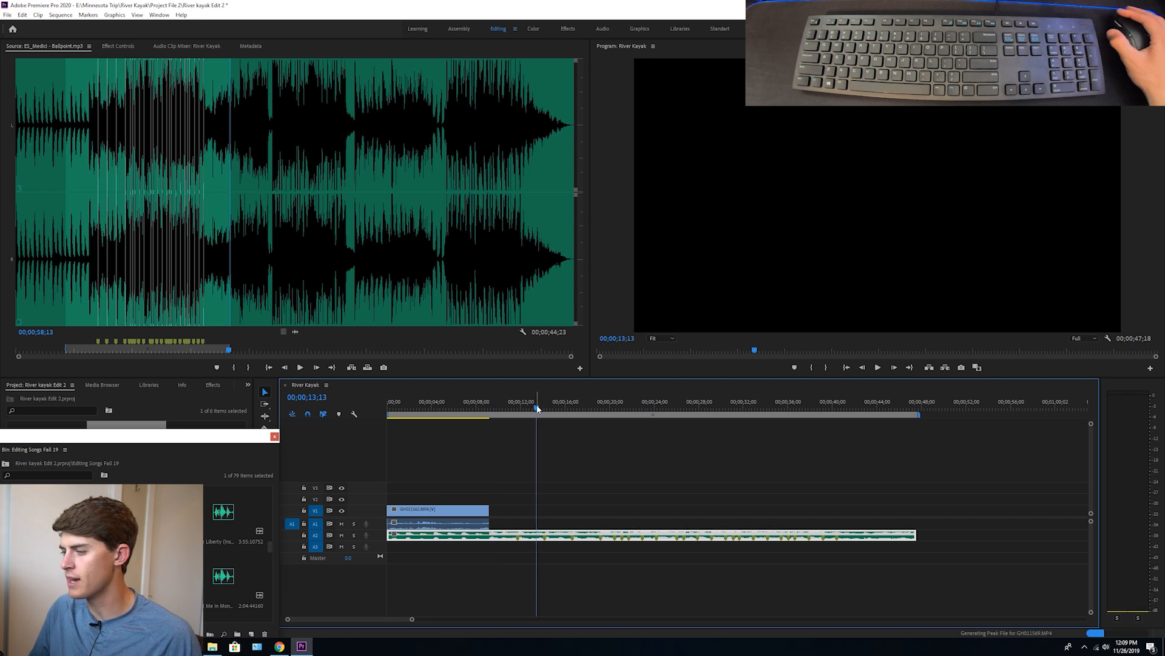
Adjust the audio gain of the song on A2 by -6 dB
{"action": "right_click", "coordinate": [540, 535]}
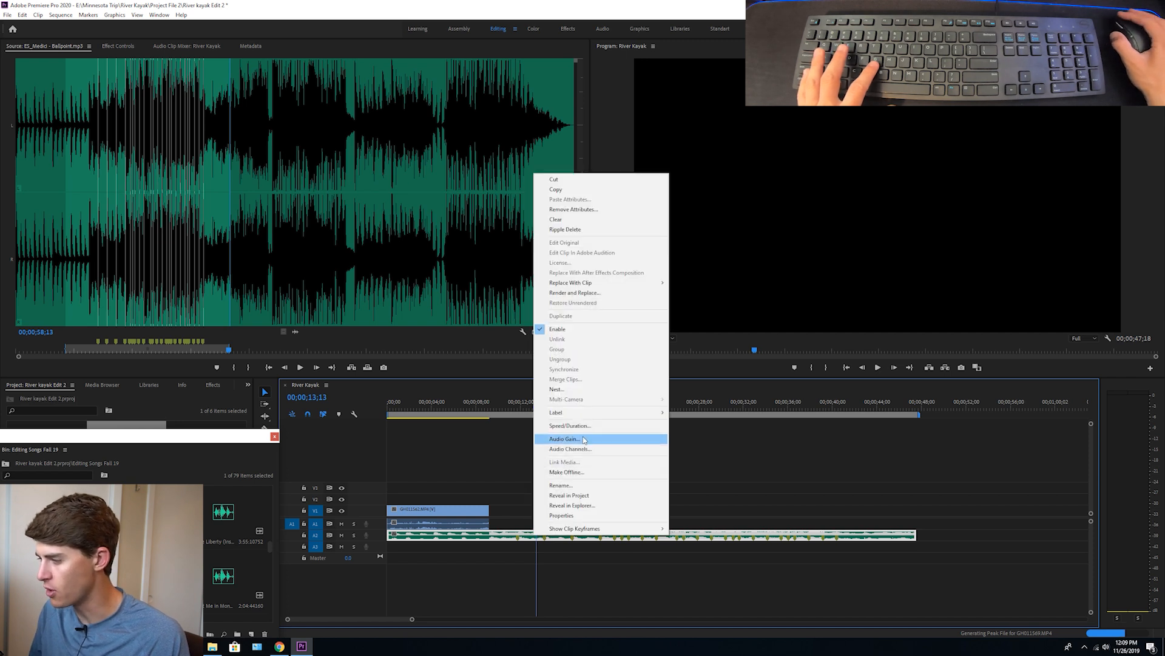
{"action": "left_click", "coordinate": [773, 460]}
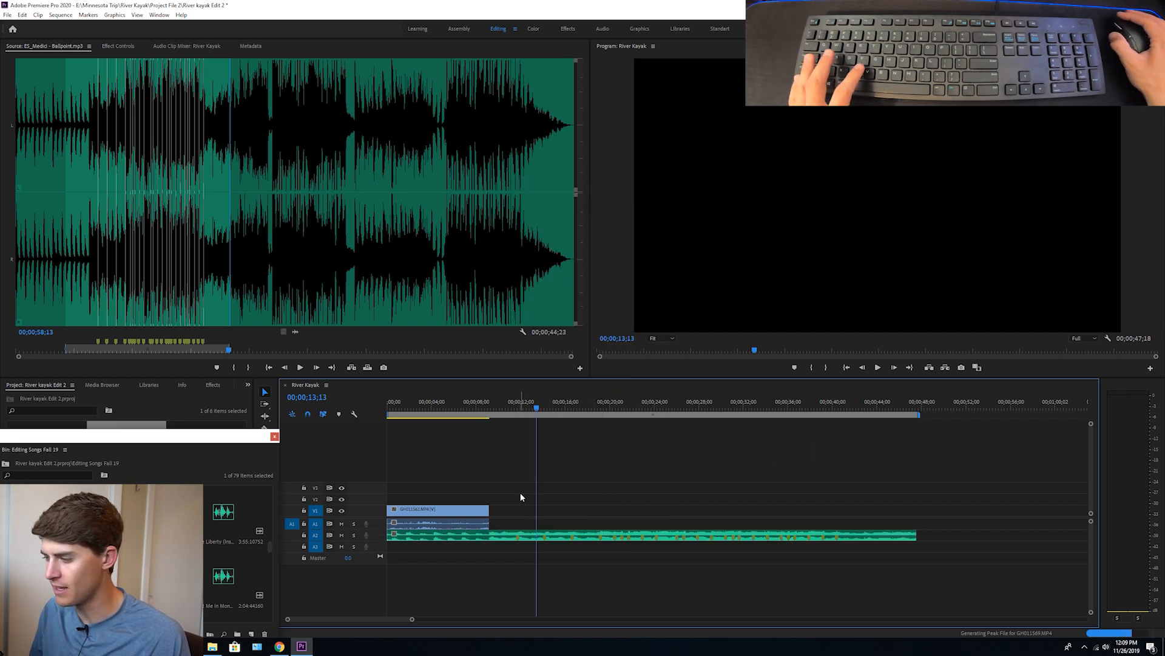
{"action": "left_click", "coordinate": [529, 538]}
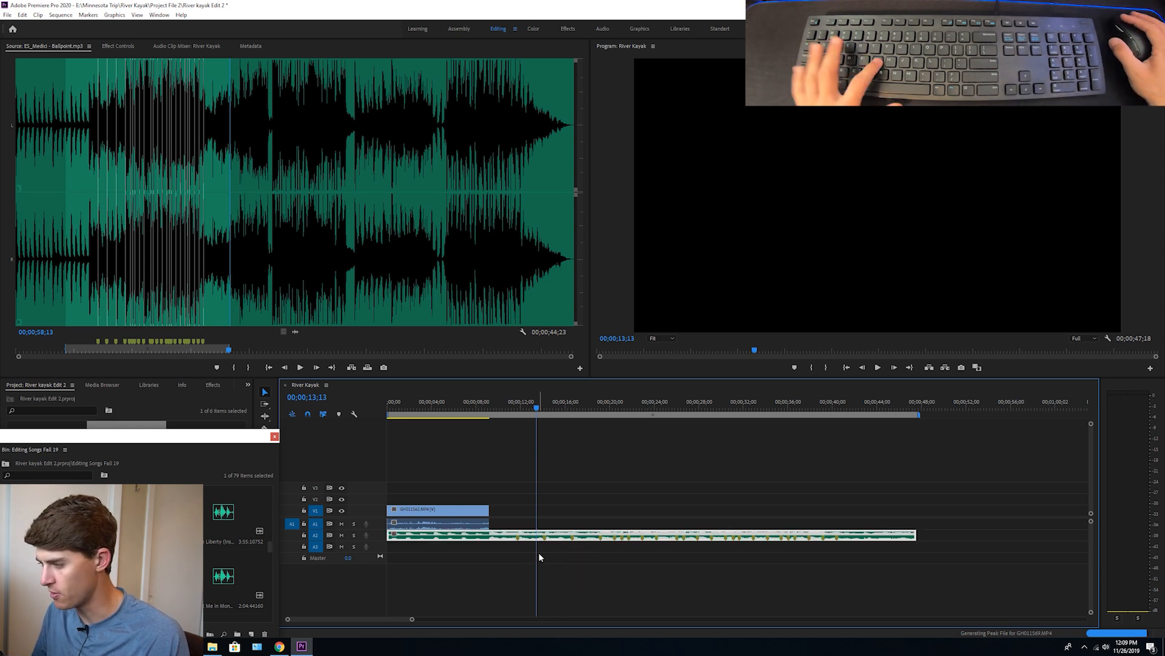
{"action": "key", "text": "g"}
{"action": "type", "text": "-6"}
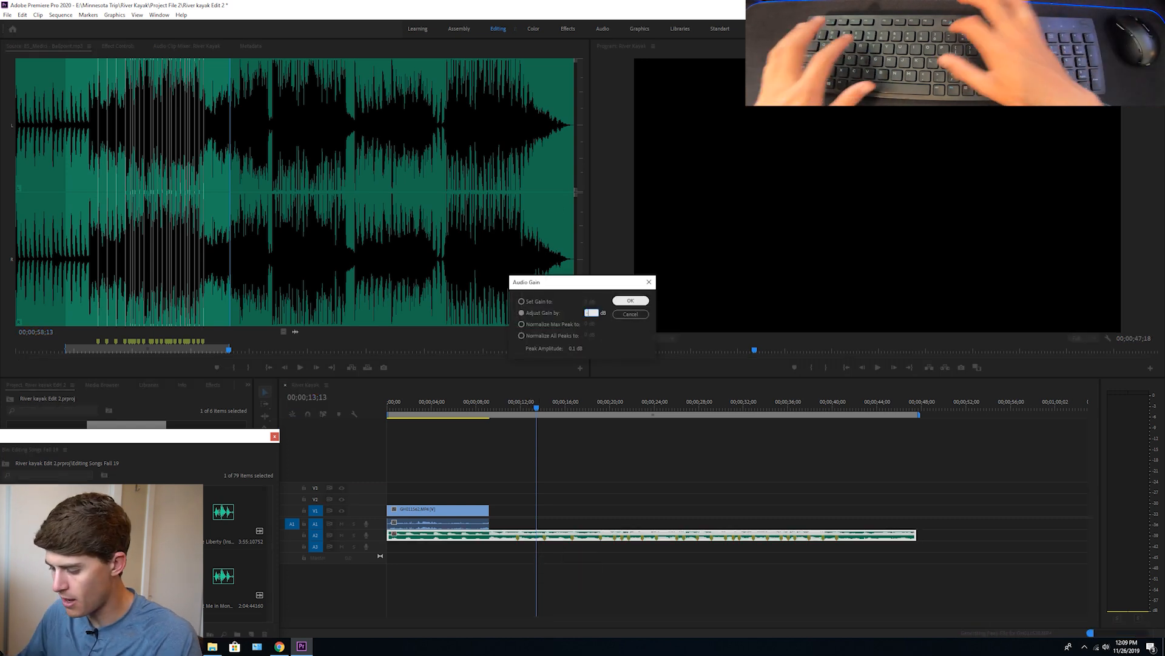
{"action": "left_click", "coordinate": [630, 301]}
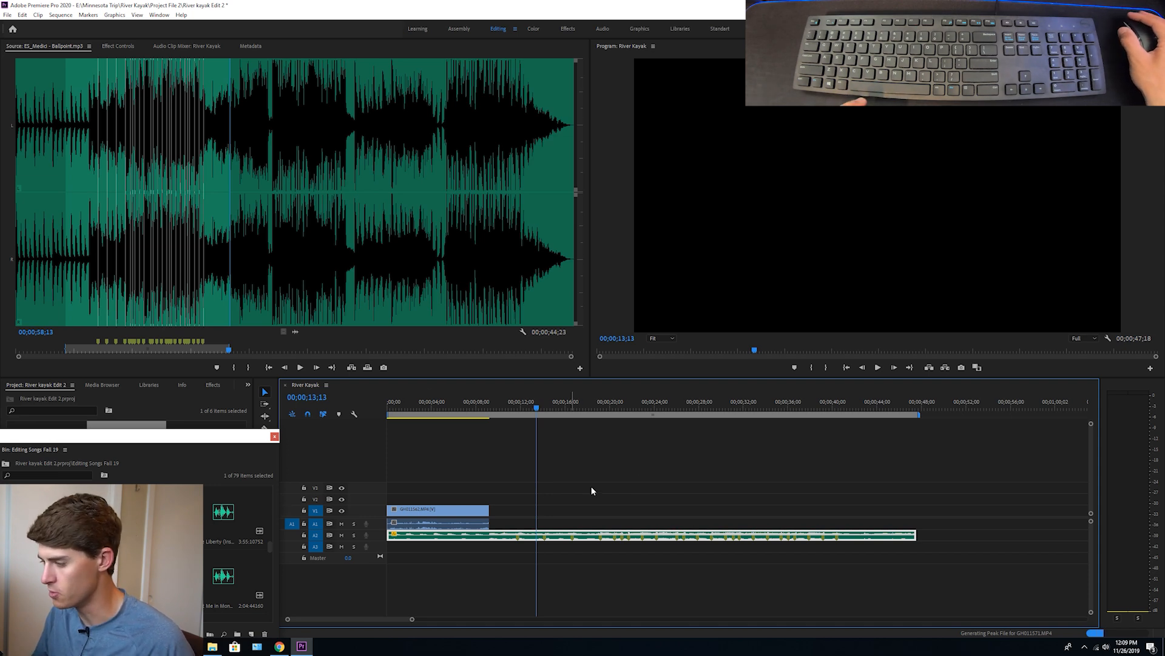
Expand track A2 and keyframe the song's volume to rise from a low level to full by the end of the kayak clip
{"action": "key", "text": "Home"}
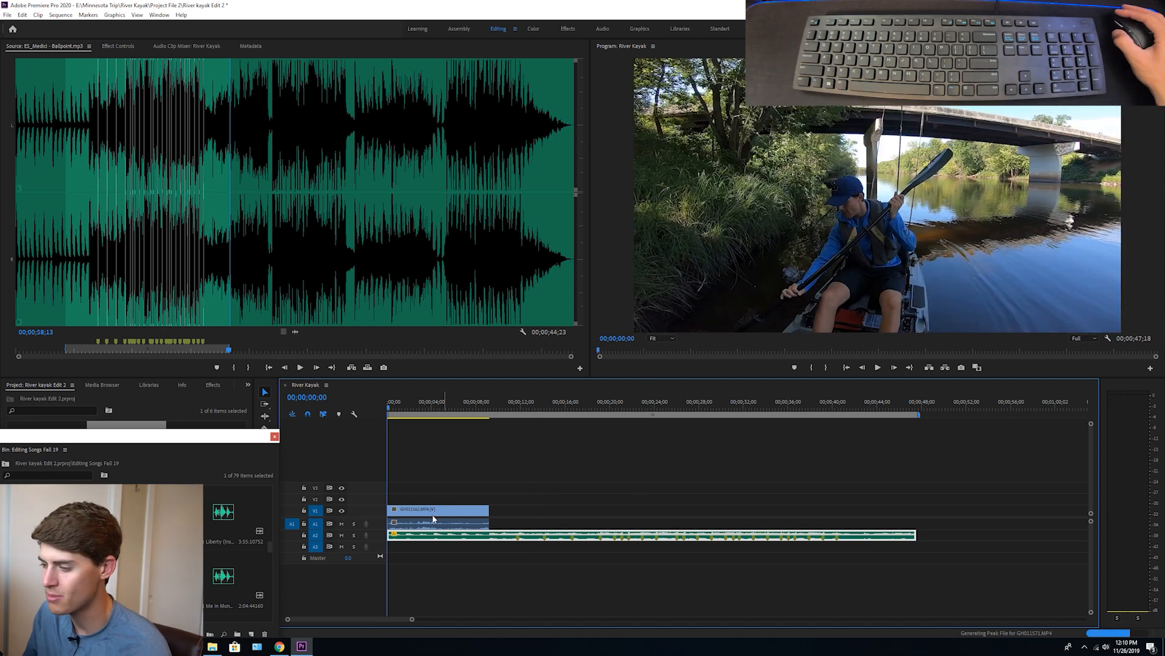
{"action": "left_click_drag", "start_coordinate": [386, 530], "coordinate": [385, 553]}
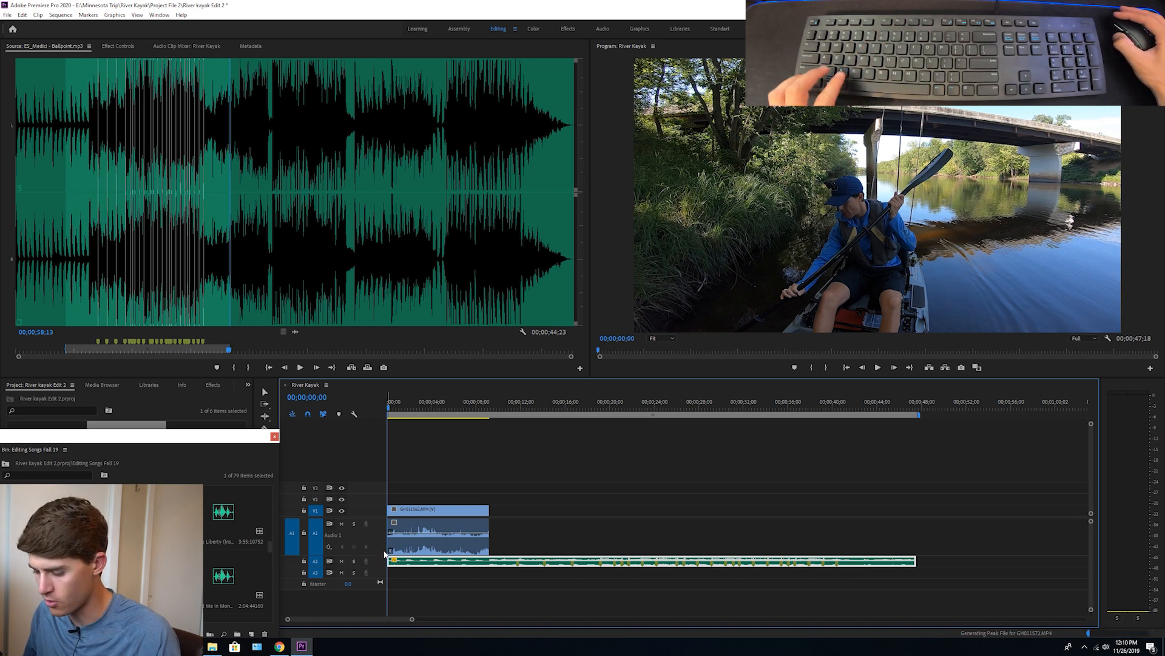
{"action": "left_click_drag", "start_coordinate": [385, 555], "coordinate": [472, 567]}
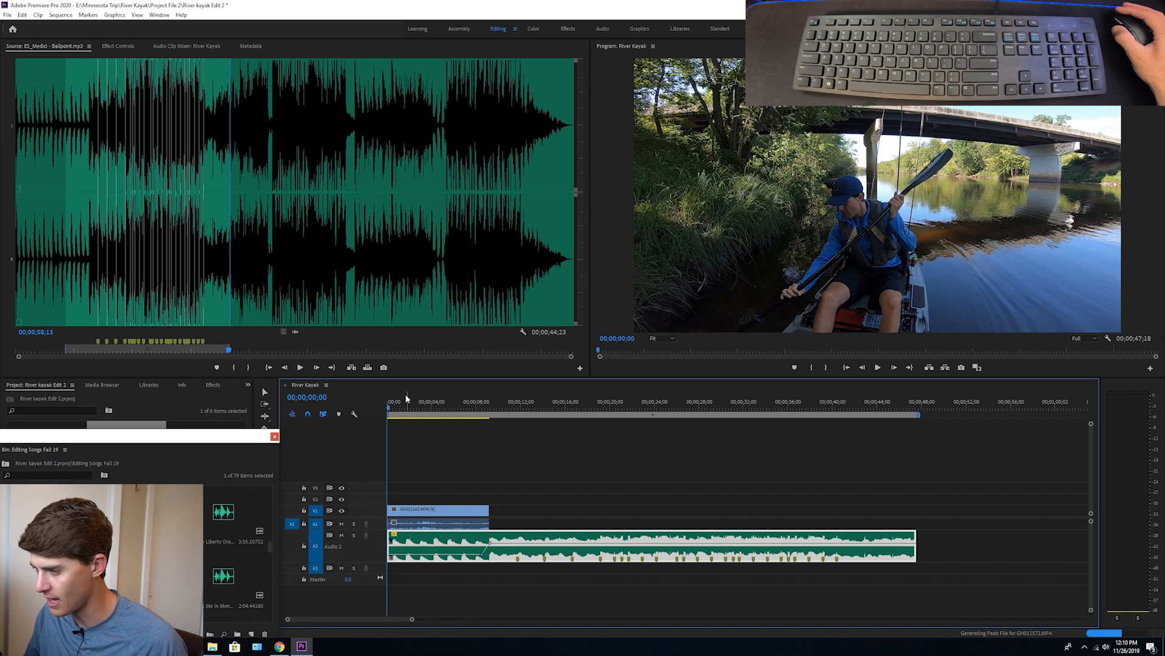
{"action": "key", "text": "space"}
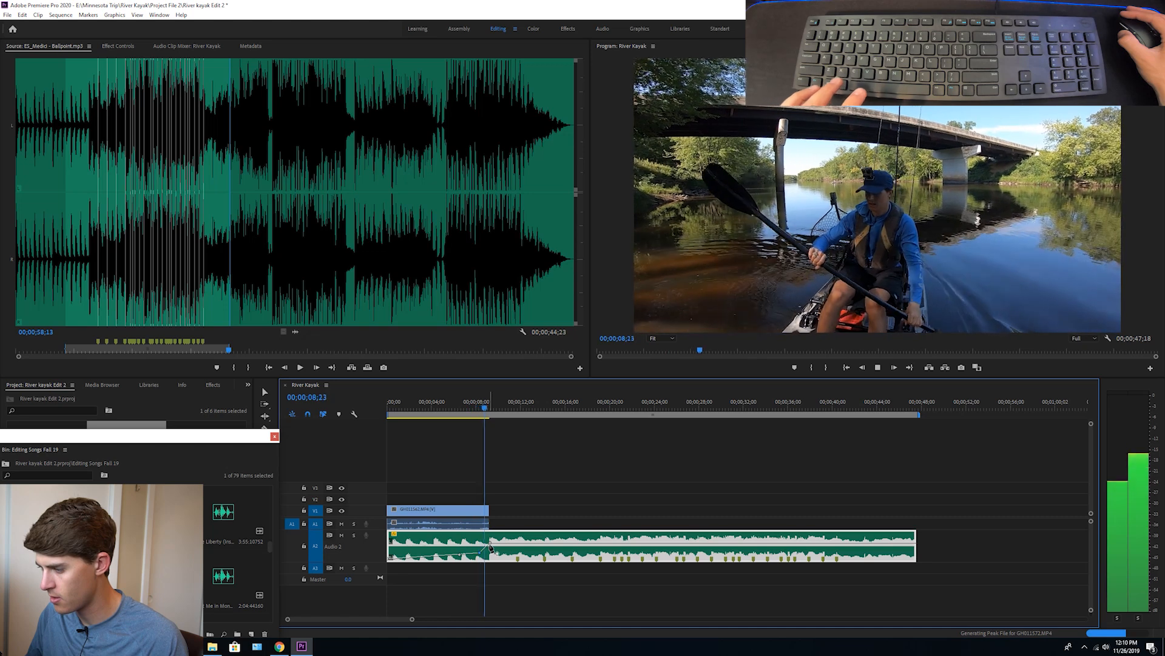
{"action": "key", "text": "space"}
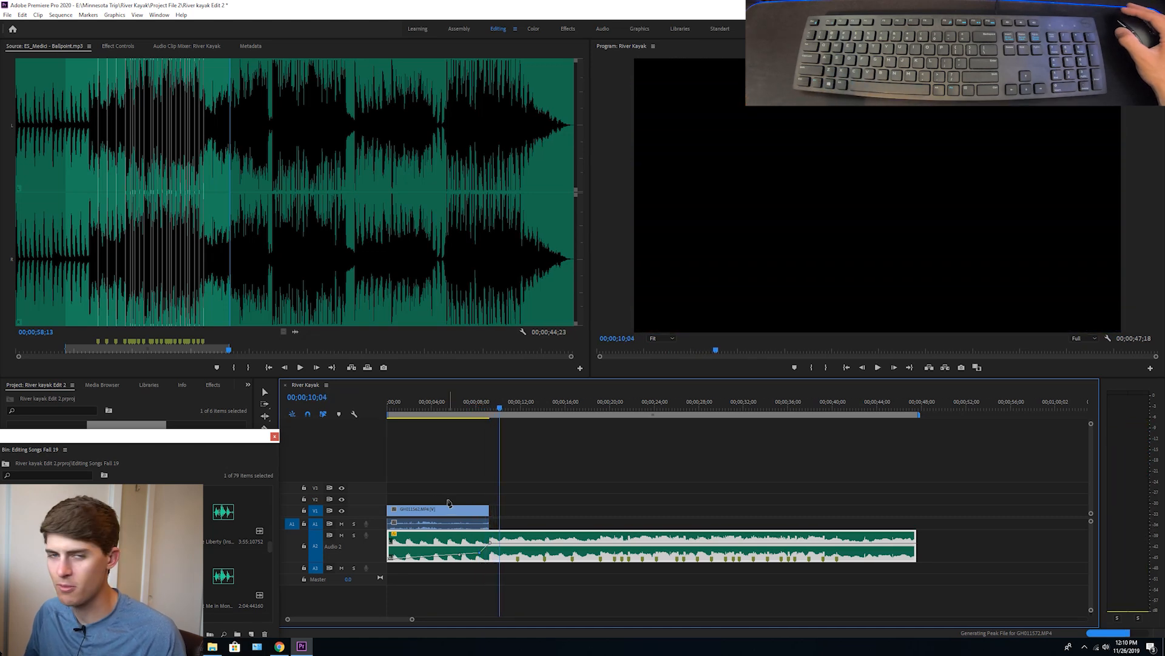
{"action": "left_click", "coordinate": [431, 469]}
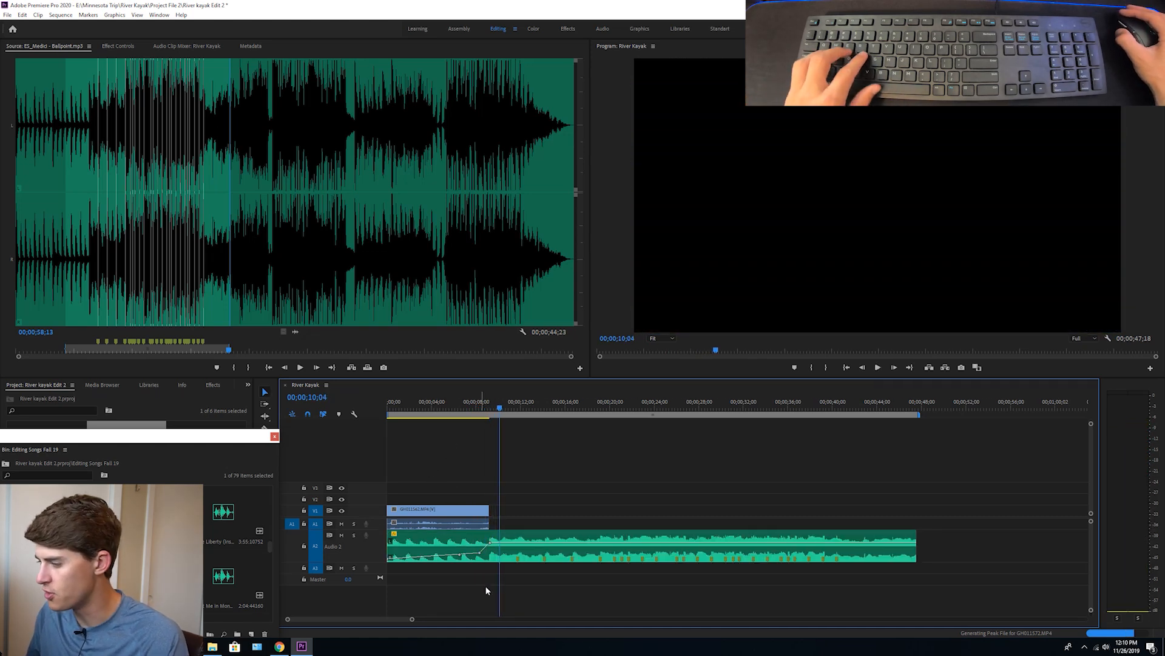
{"action": "left_click", "coordinate": [481, 550]}
Adjust the kayak clip's audio gain and play the opening to check its balance with the music
{"action": "left_click", "coordinate": [440, 410]}
{"action": "left_click", "coordinate": [429, 523]}
{"action": "key", "text": "g"}
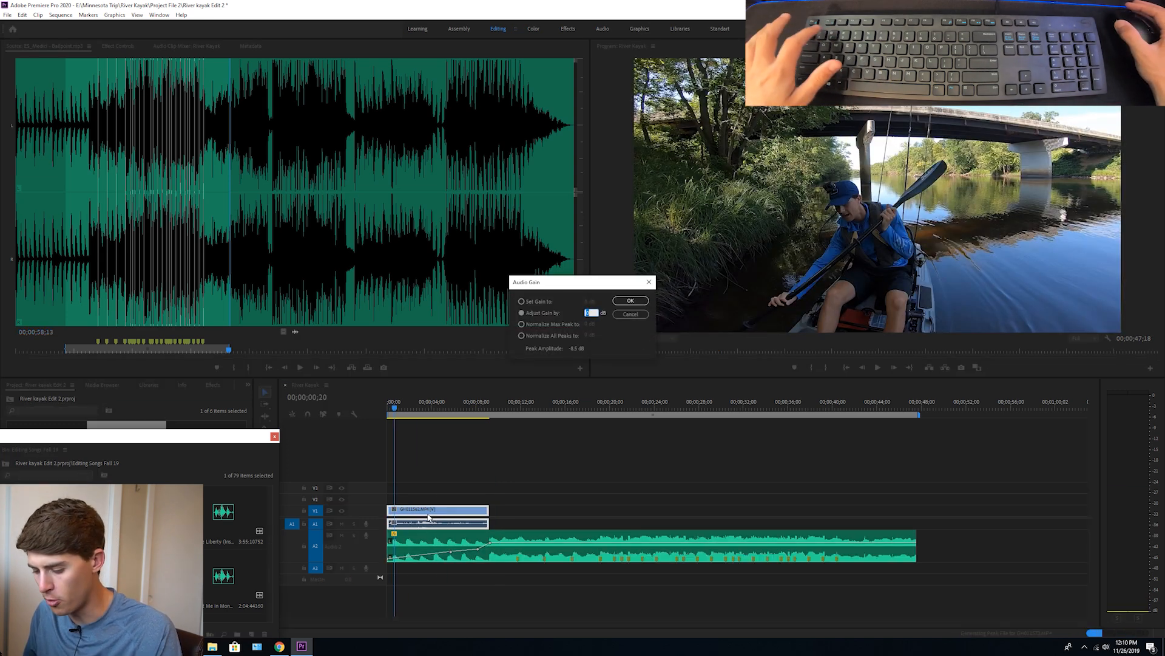
{"action": "key", "text": "Return"}
{"action": "key", "text": "space"}
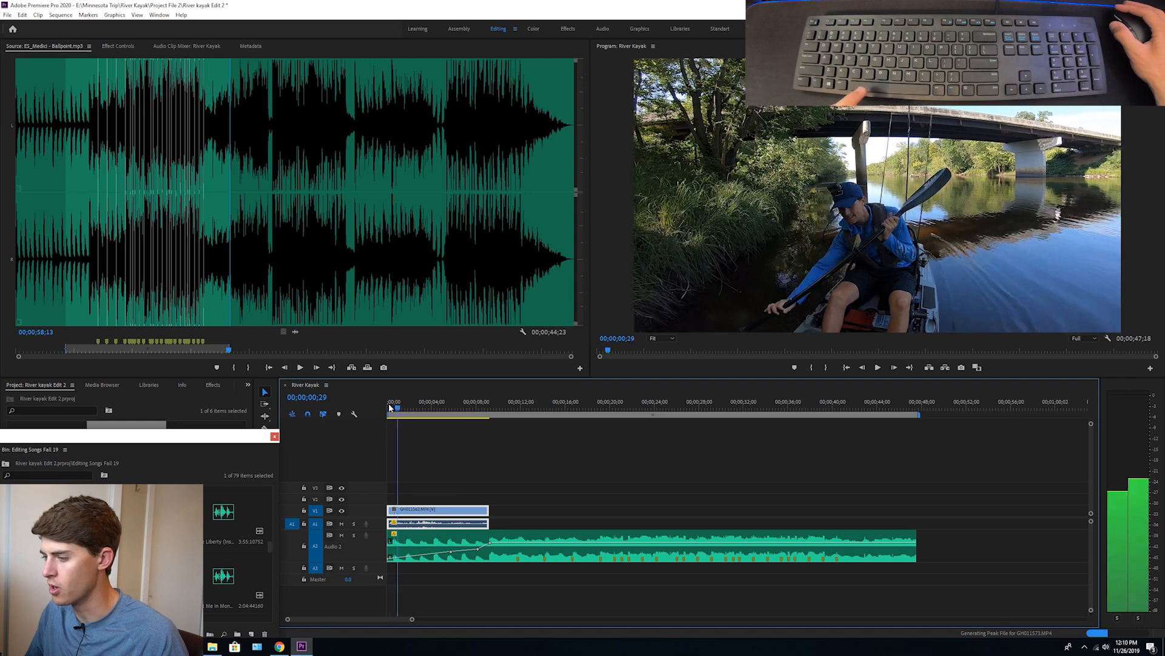
{"action": "key", "text": "space"}
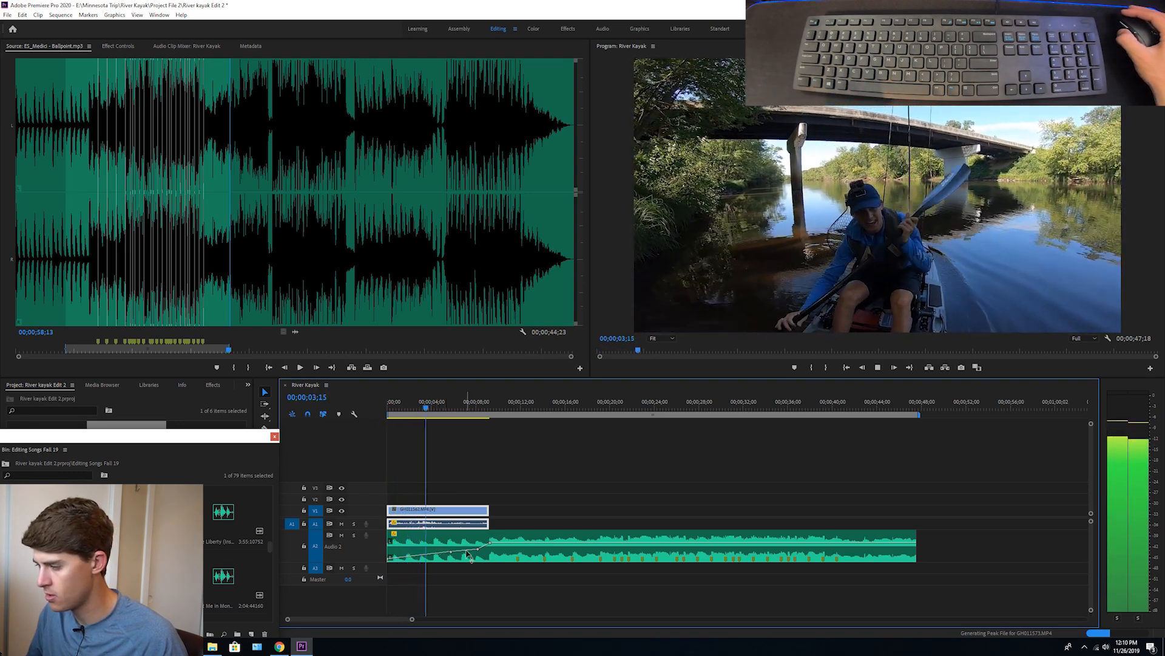
{"action": "left_click", "coordinate": [444, 556]}
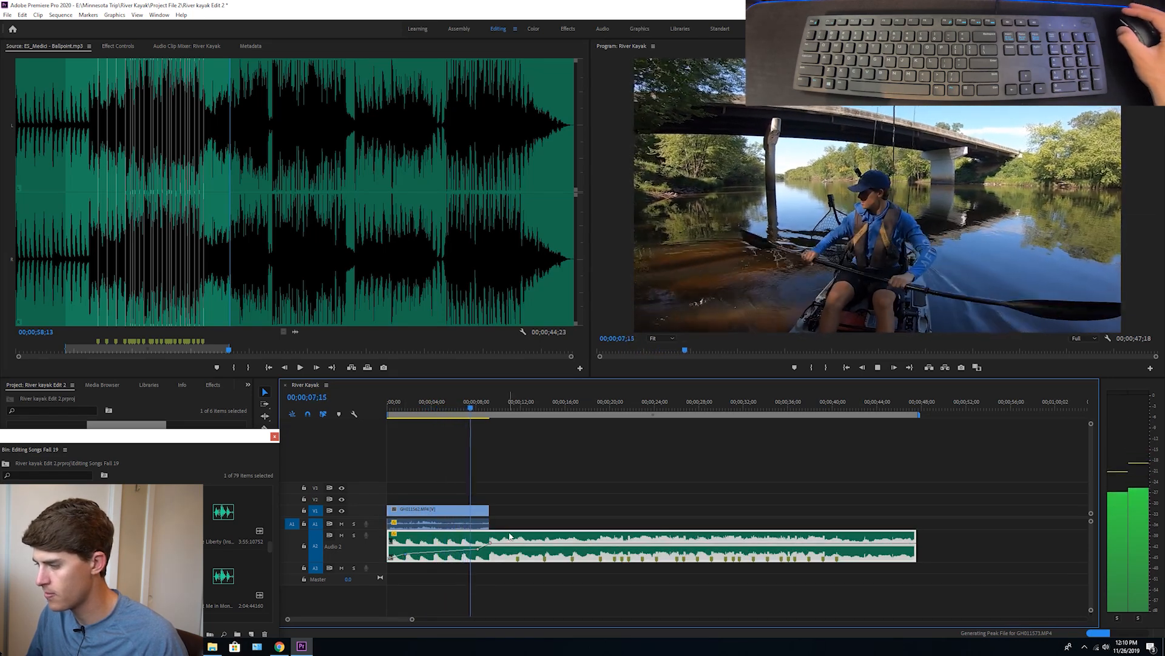
{"action": "key", "text": "space"}
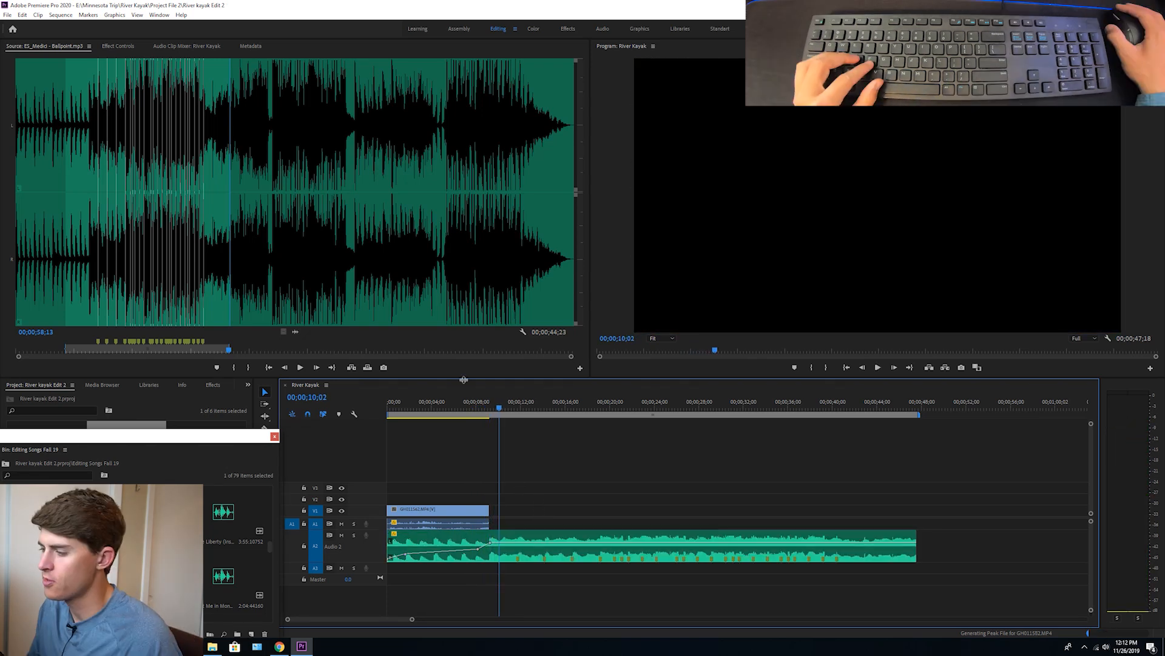
Close the songs bin and open C0001.MP4 from the Sony bin in the Source monitor
{"action": "left_click", "coordinate": [460, 406]}
{"action": "key", "text": "d"}
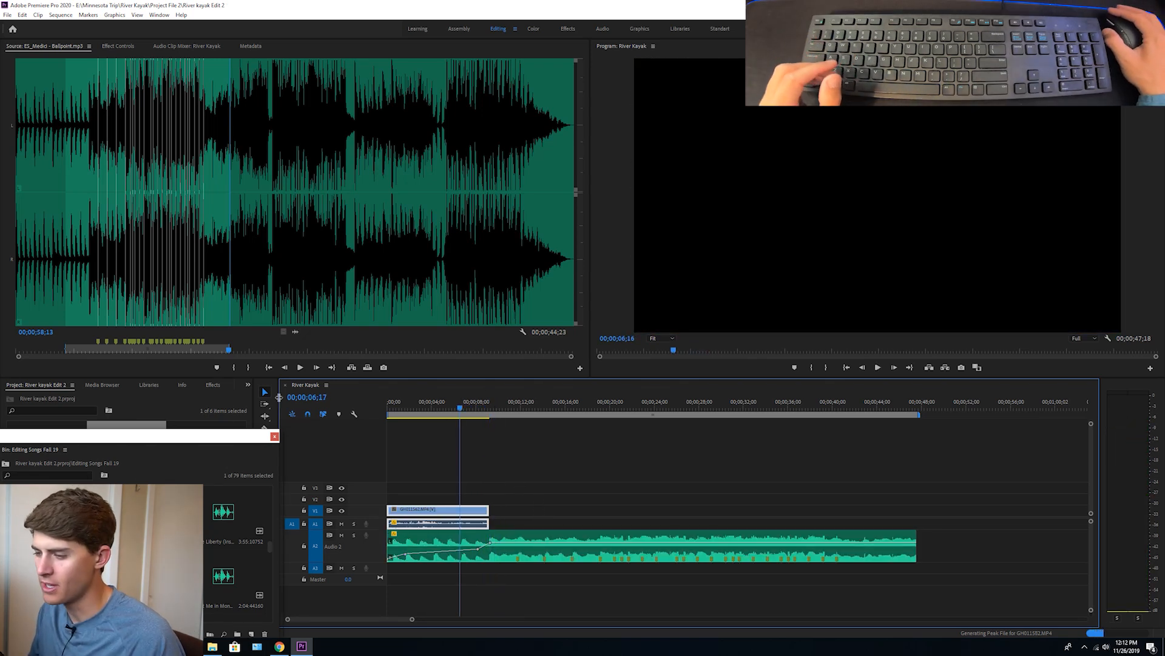
{"action": "left_click", "coordinate": [274, 437]}
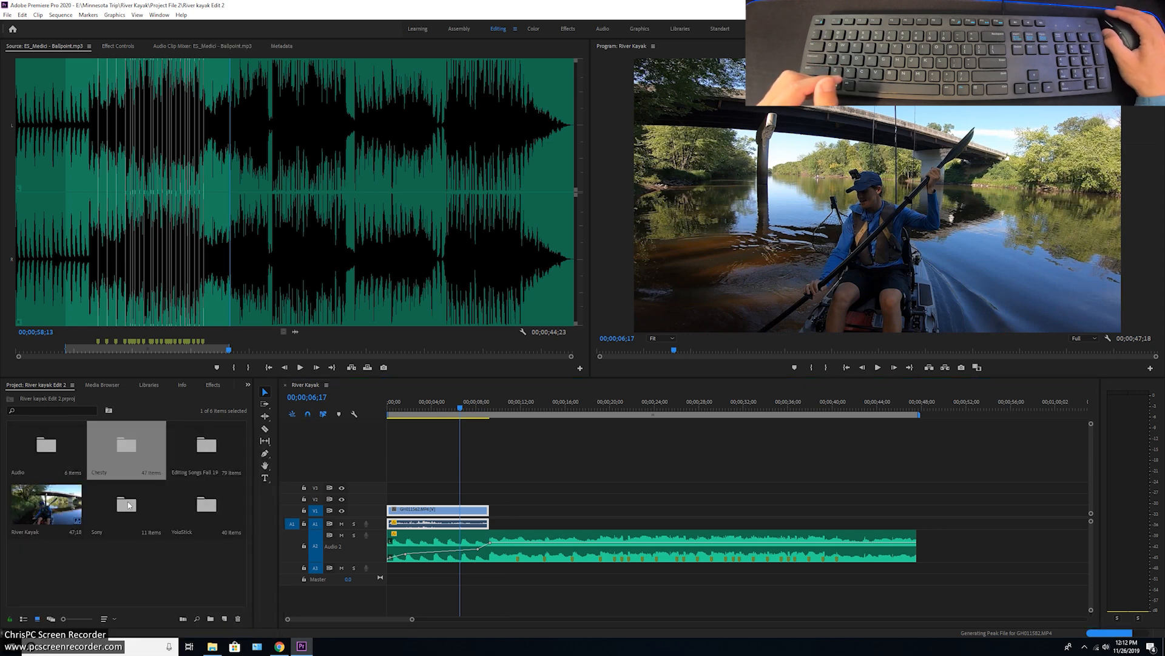
{"action": "double_click", "coordinate": [132, 505]}
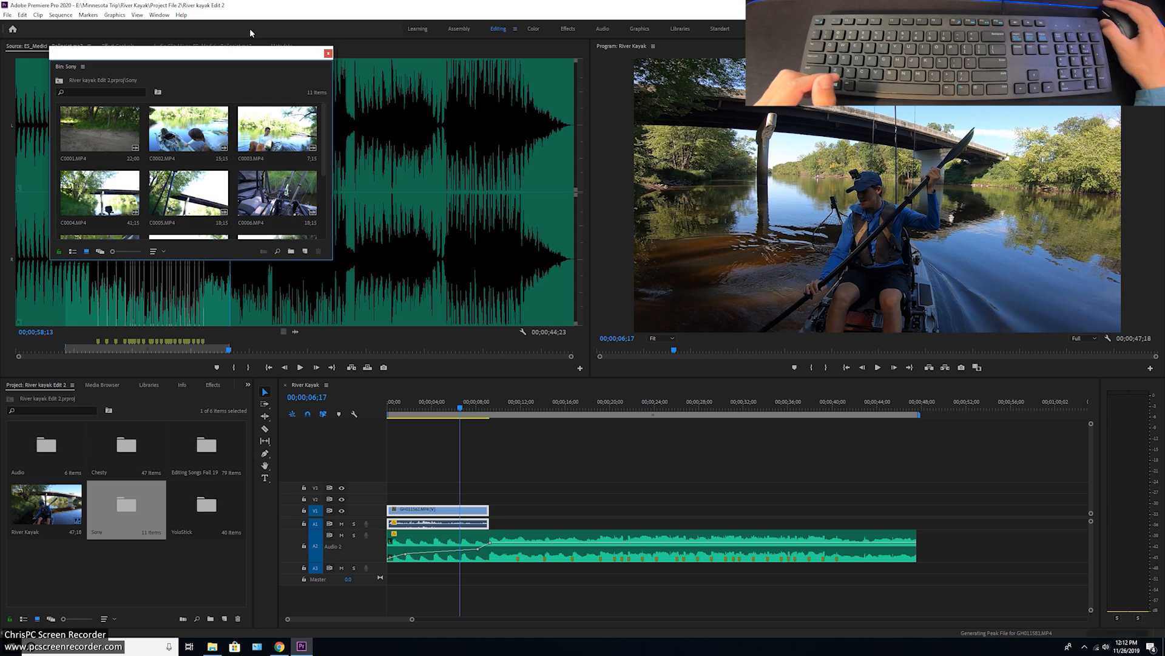
{"action": "left_click_drag", "start_coordinate": [261, 54], "coordinate": [222, 432]}
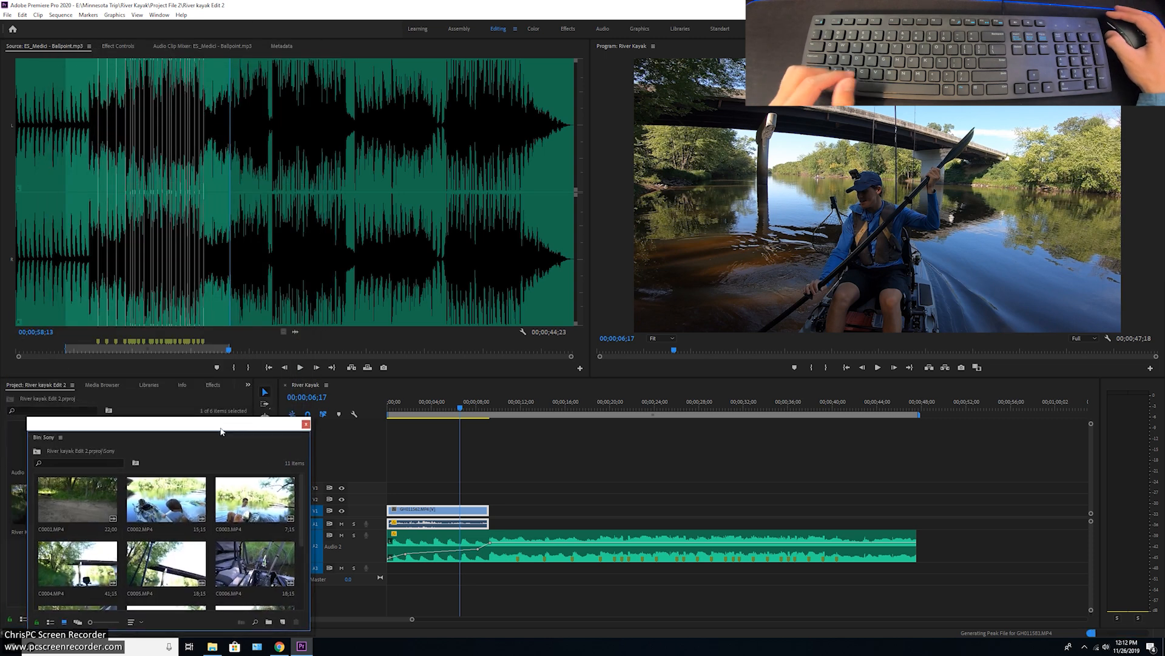
{"action": "double_click", "coordinate": [45, 501]}
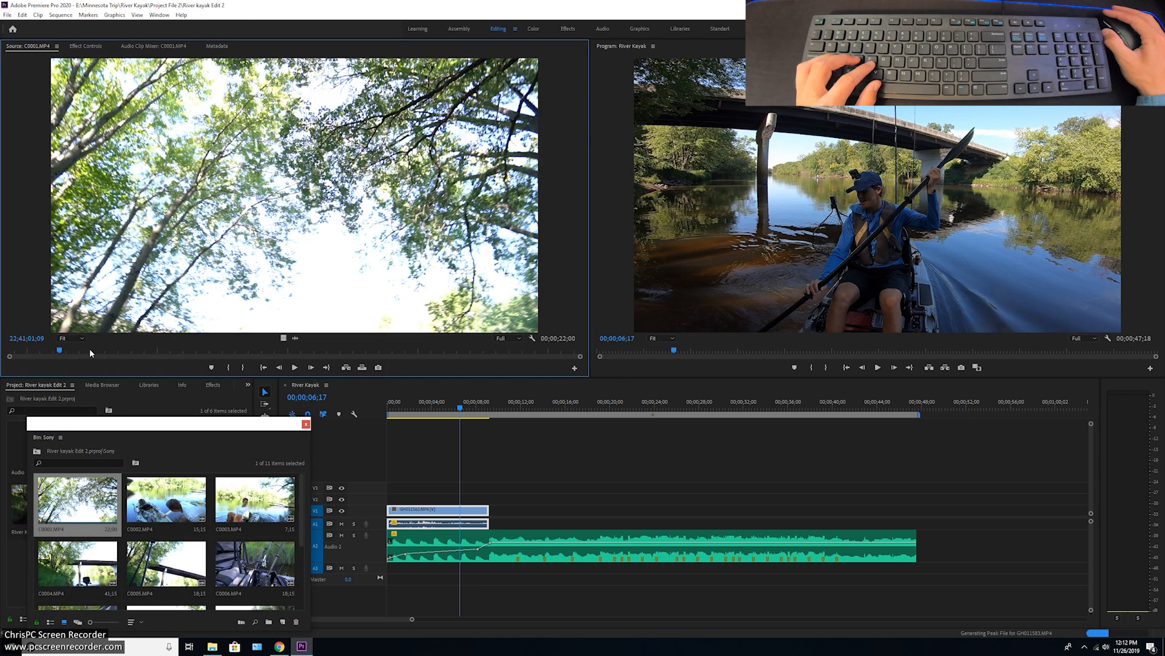
Mark the kayak-dragging section of C0001.MP4 with In at 22;41;07;00 and Out at 22;41;09;24
{"action": "key", "text": "space"}
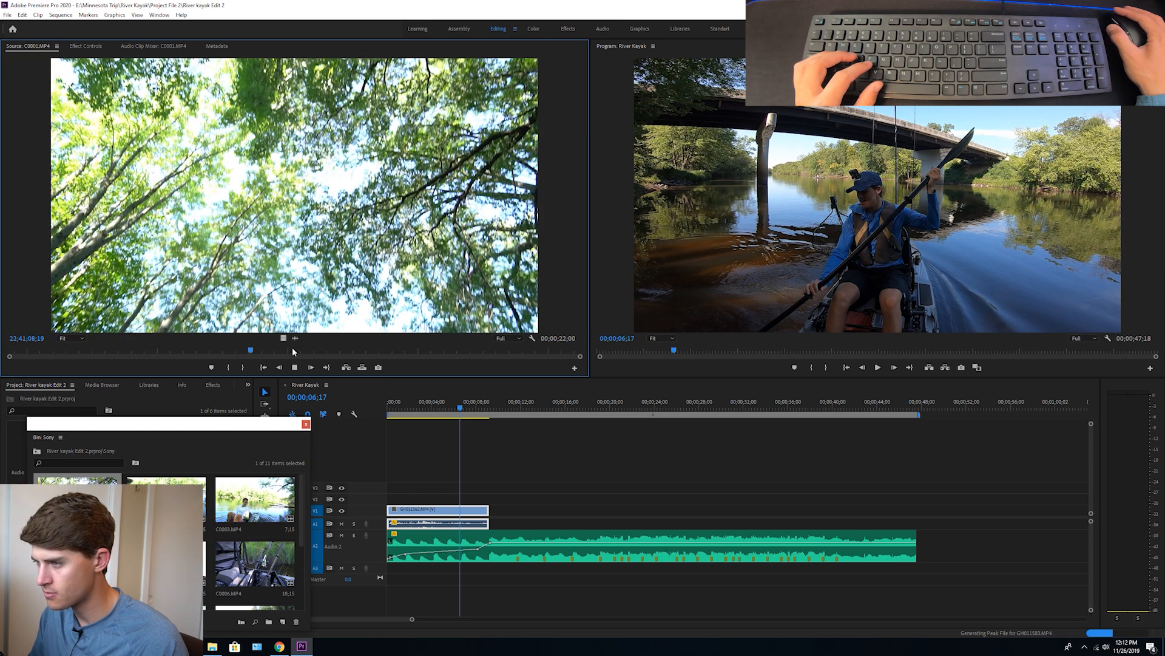
{"action": "left_click", "coordinate": [226, 347]}
{"action": "key", "text": "i"}
{"action": "key", "text": "space"}
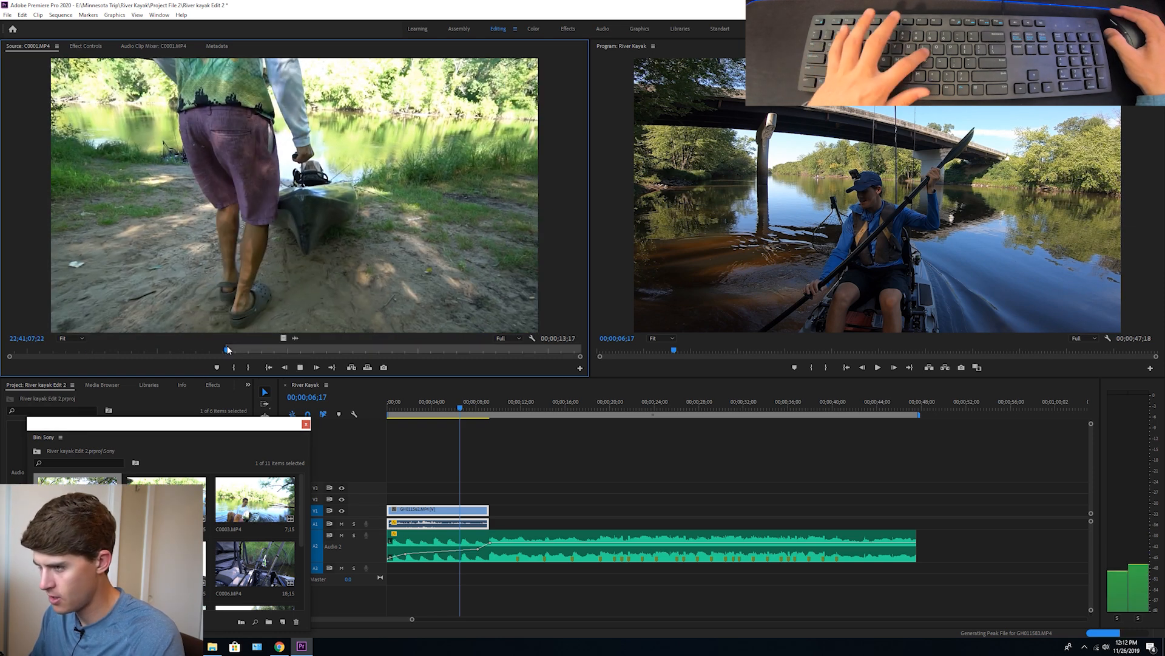
{"action": "key", "text": "space"}
{"action": "left_click", "coordinate": [164, 350]}
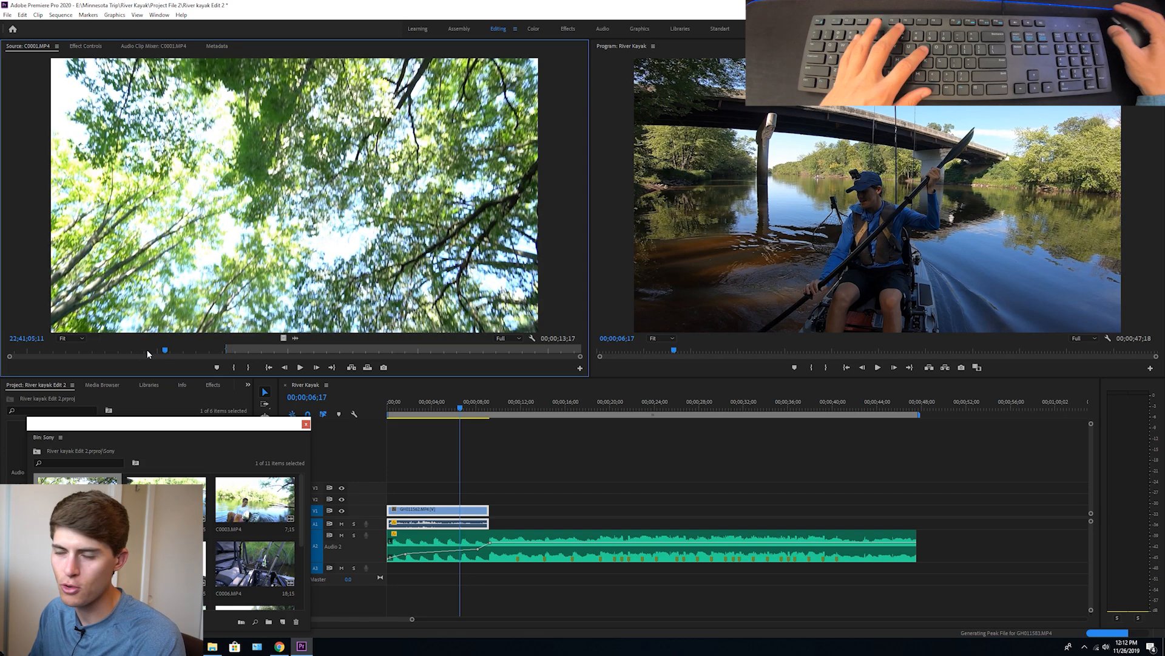
{"action": "left_click_drag", "start_coordinate": [163, 352], "coordinate": [210, 351]}
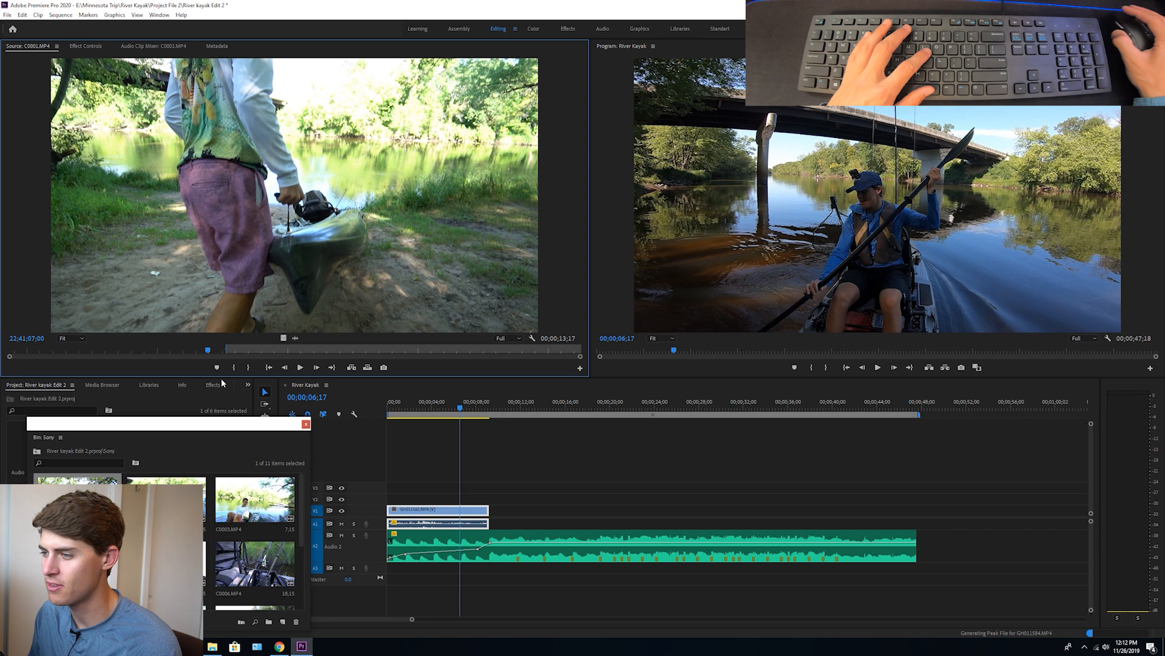
{"action": "key", "text": "space"}
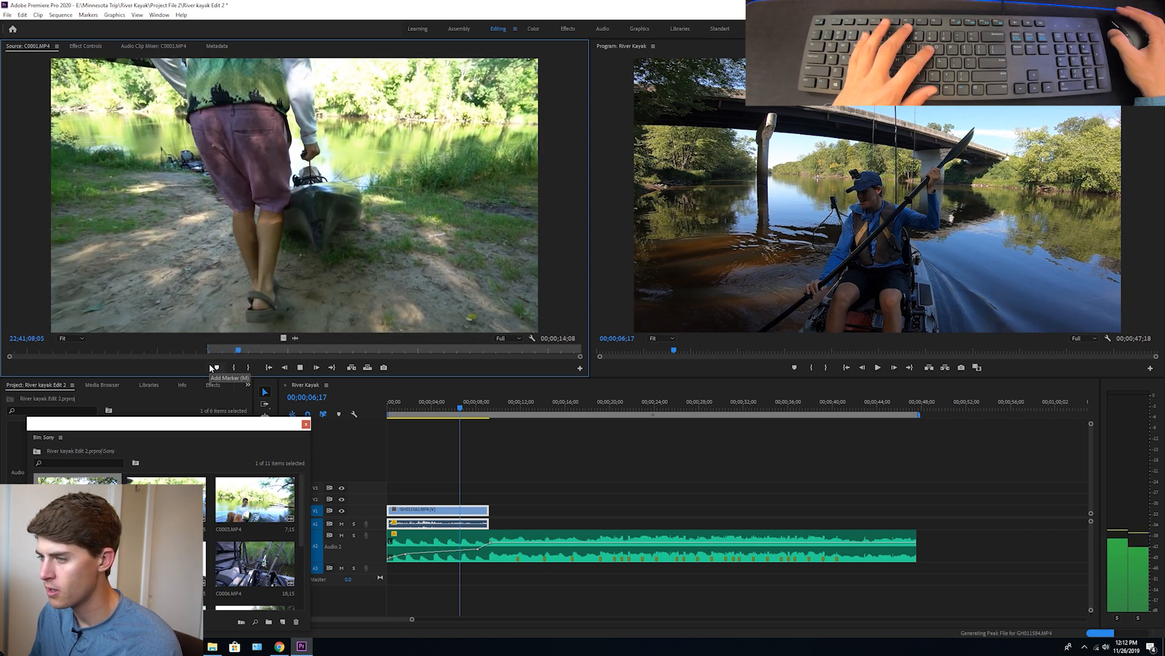
{"action": "key", "text": "o"}
{"action": "key", "text": "space"}
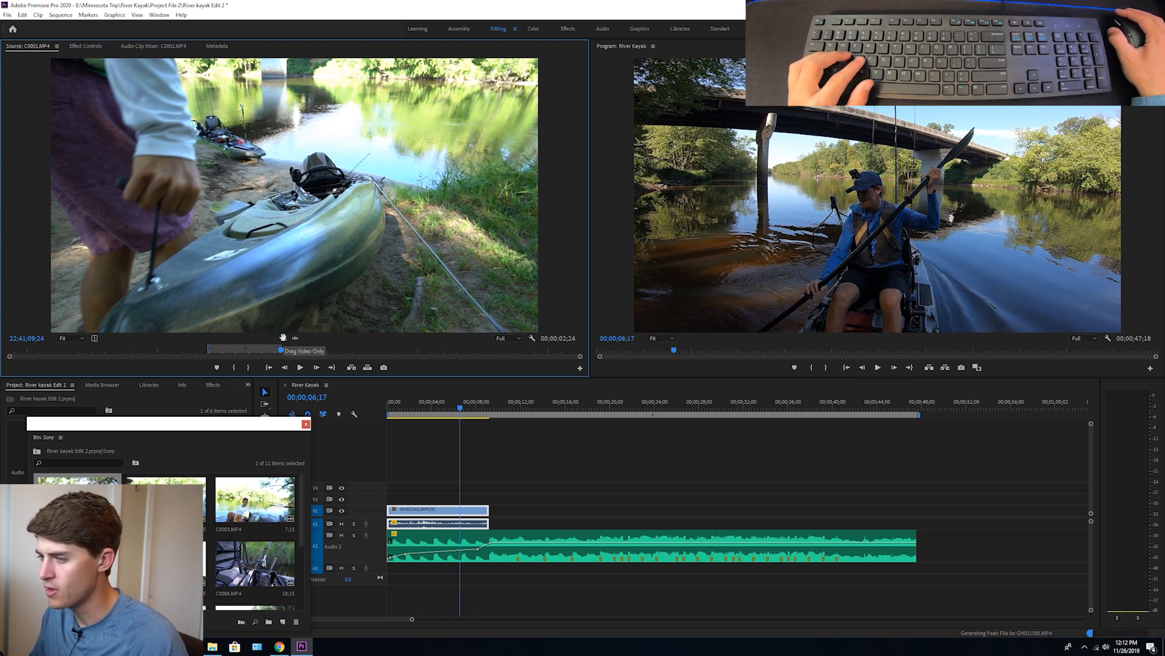
Place only the video of the marked C0001.MP4 section on V2, starting where the kayak clip on V1 ends
{"action": "left_click_drag", "start_coordinate": [294, 345], "coordinate": [436, 436]}
{"action": "left_click_drag", "start_coordinate": [512, 498], "coordinate": [492, 499]}
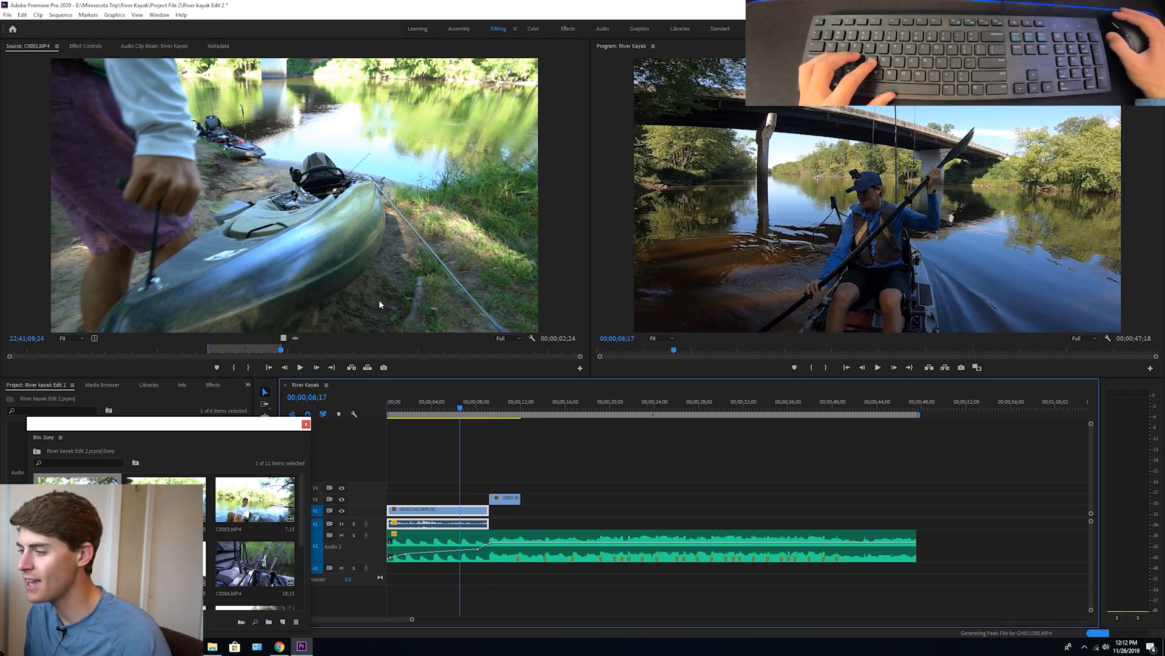
{"action": "left_click", "coordinate": [480, 405]}
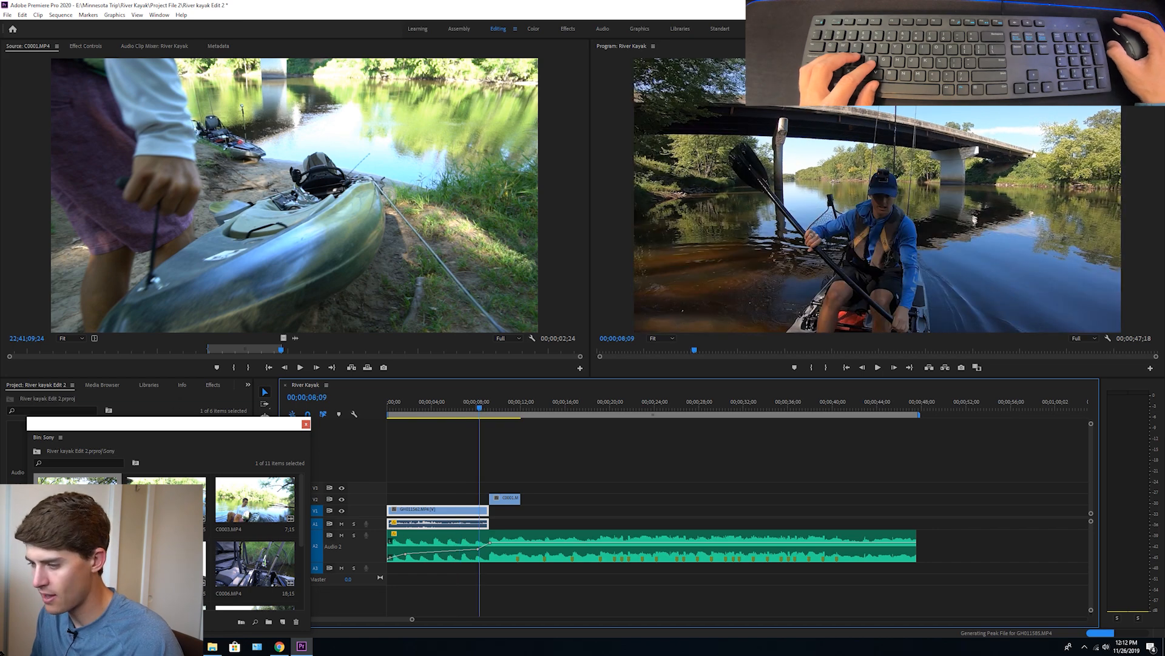
Mark the C0002.MP4 section ending at 22;41;27;12 and place only its video on V2, leaving a gap after the C0001.MP4 clip
{"action": "double_click", "coordinate": [163, 495]}
{"action": "left_click", "coordinate": [80, 349]}
{"action": "key", "text": "space"}
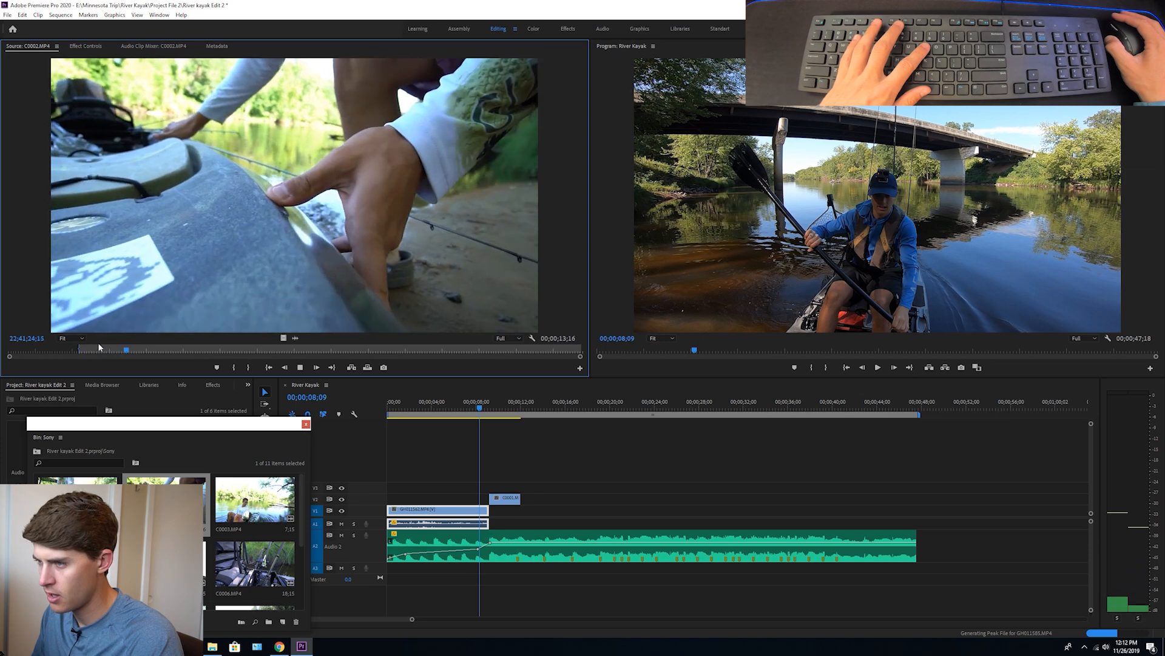
{"action": "key", "text": "space"}
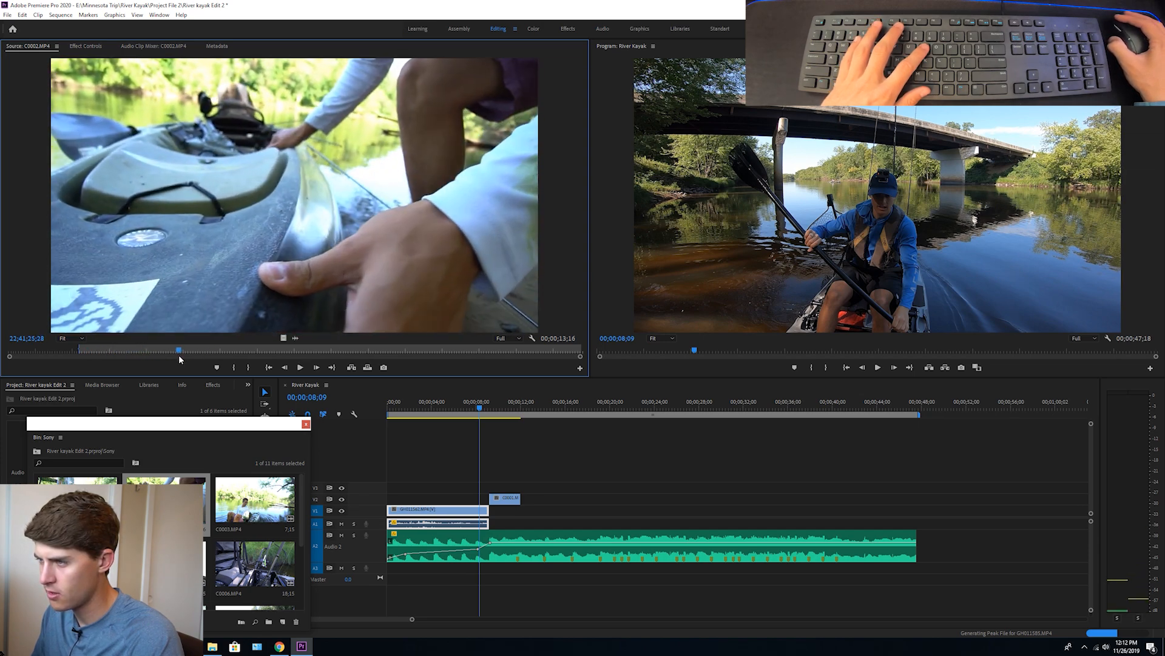
{"action": "left_click_drag", "start_coordinate": [180, 359], "coordinate": [173, 358]}
{"action": "key", "text": "space"}
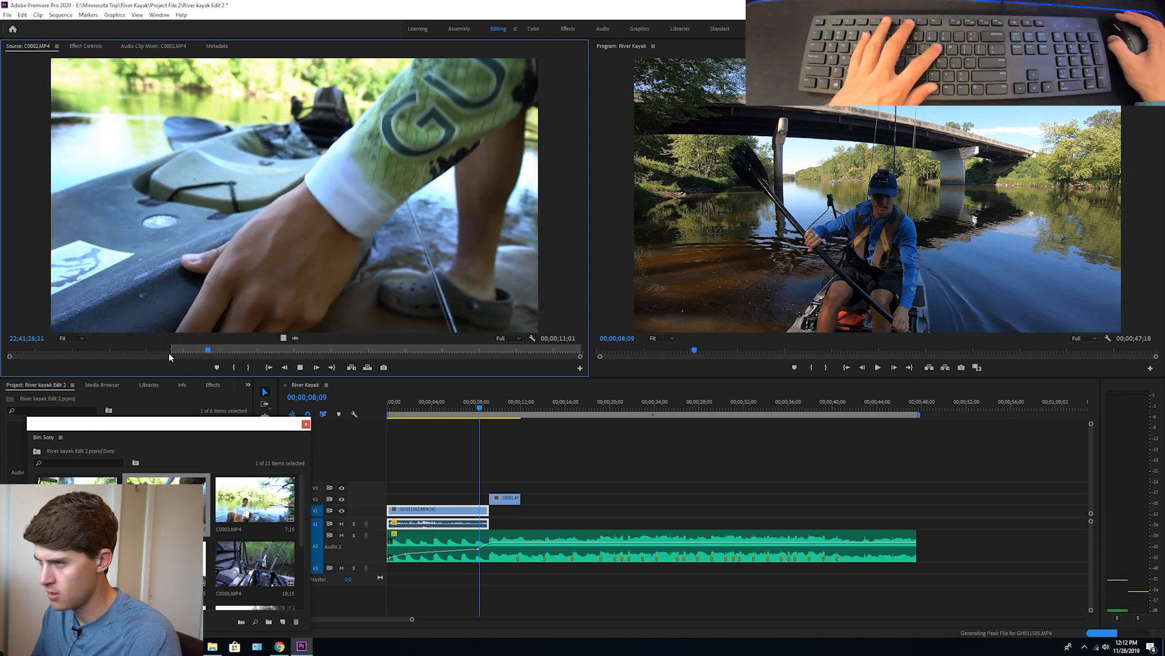
{"action": "key", "text": "o"}
{"action": "left_click_drag", "start_coordinate": [284, 337], "coordinate": [551, 459]}
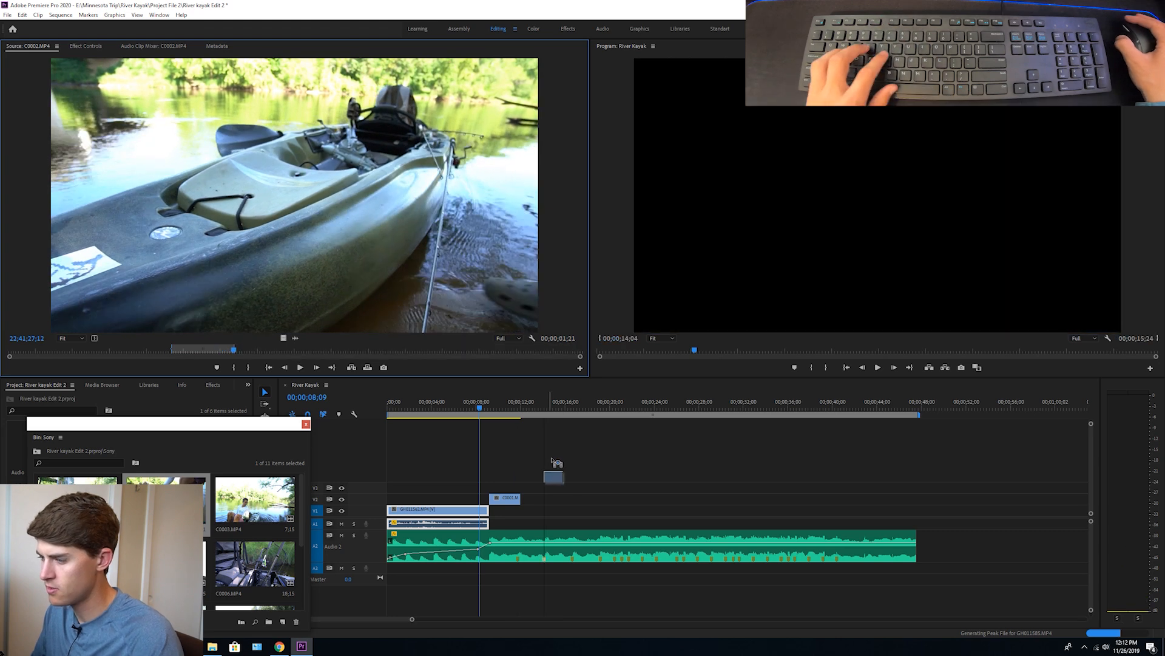
{"action": "left_click_drag", "start_coordinate": [538, 499], "coordinate": [540, 499]}
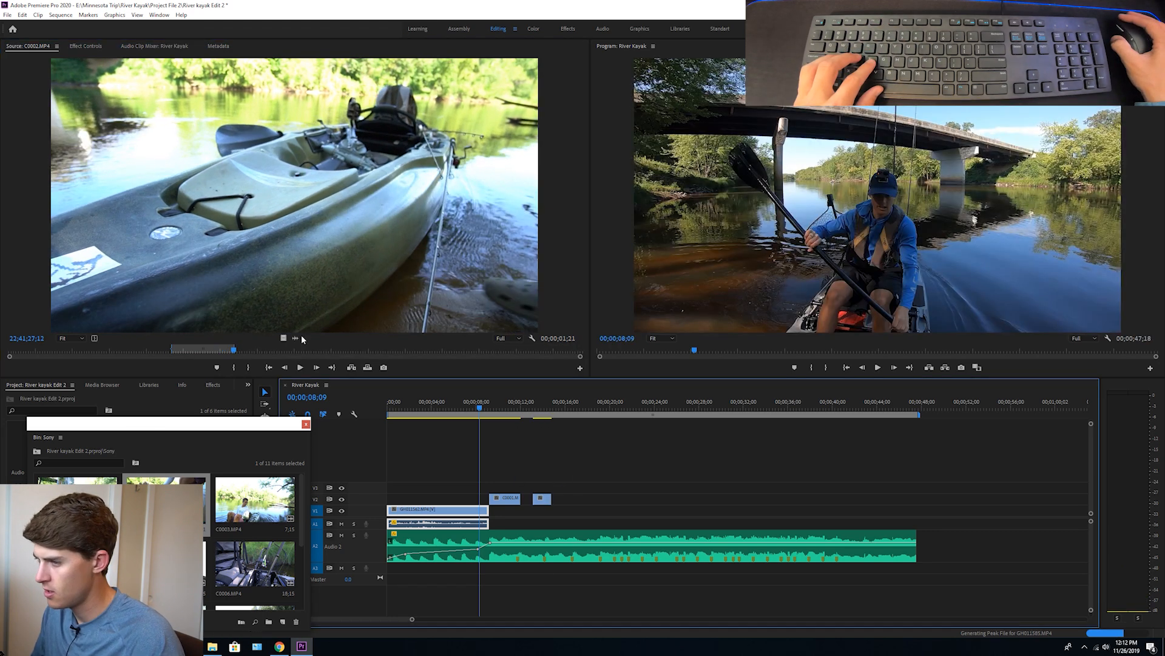
Mark a second C0002.MP4 section starting at 22;41;32;02, about 2;10 long, and place only its video further along V2
{"action": "left_click", "coordinate": [417, 348]}
{"action": "key", "text": "i"}
{"action": "key", "text": "space"}
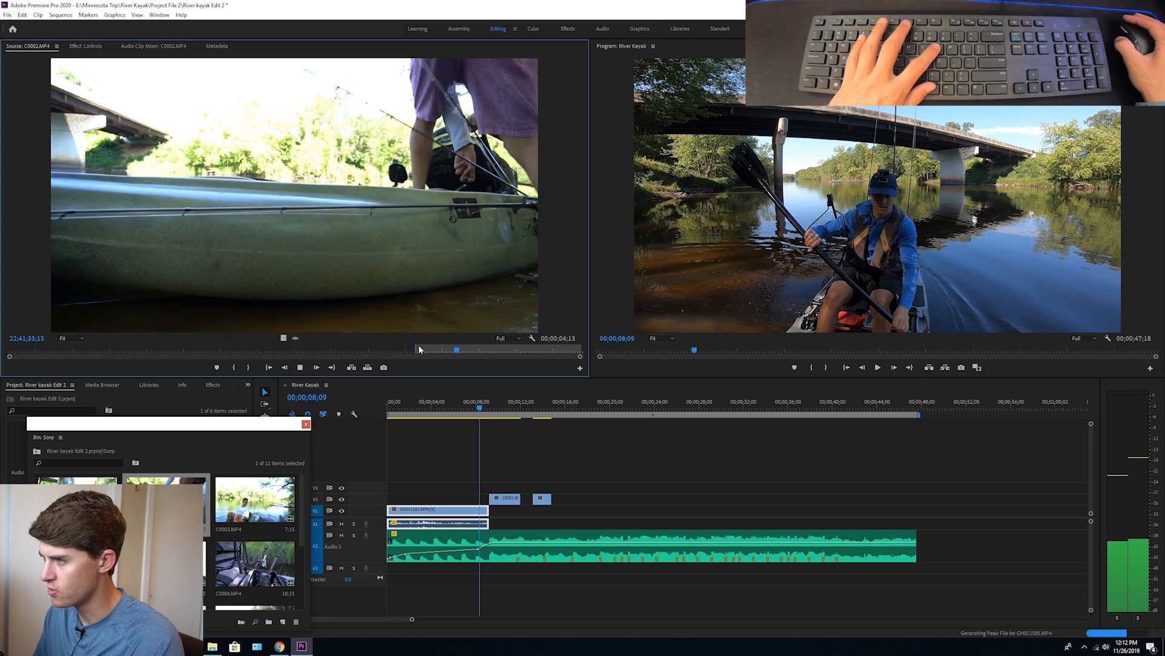
{"action": "key", "text": "o"}
{"action": "key", "text": "space"}
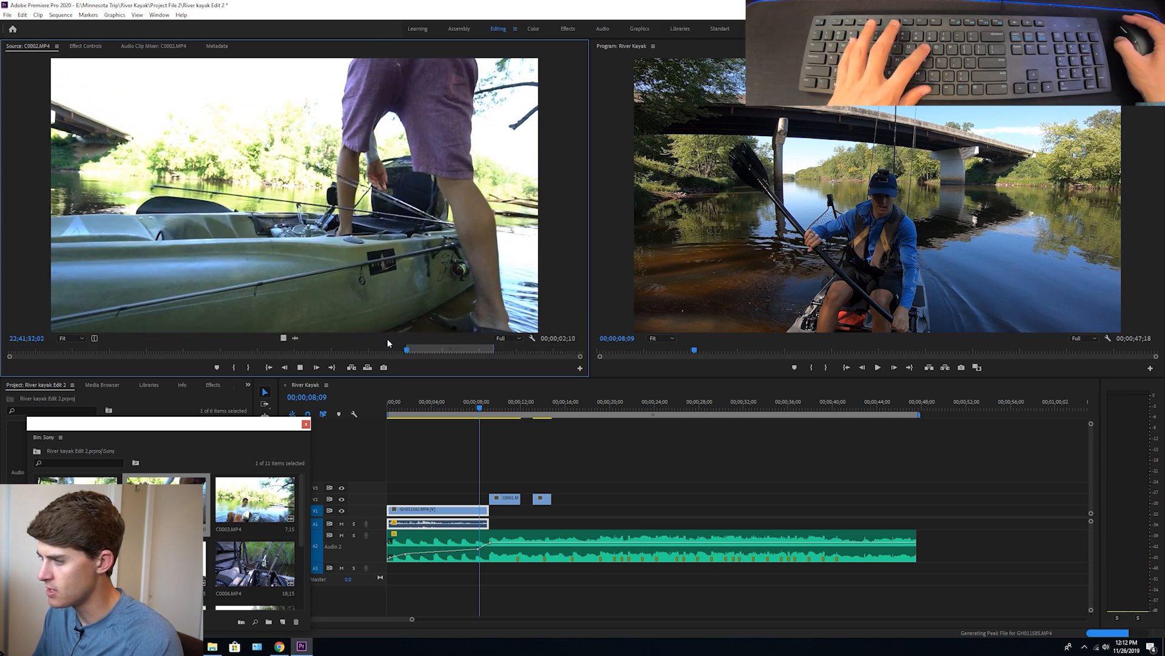
{"action": "left_click_drag", "start_coordinate": [295, 338], "coordinate": [565, 504]}
Add video from C0003.MP4 and a C0004.MP4 section ending at 22;42;20;10 to V2, spaced after the C0002.MP4 clips
{"action": "double_click", "coordinate": [255, 499]}
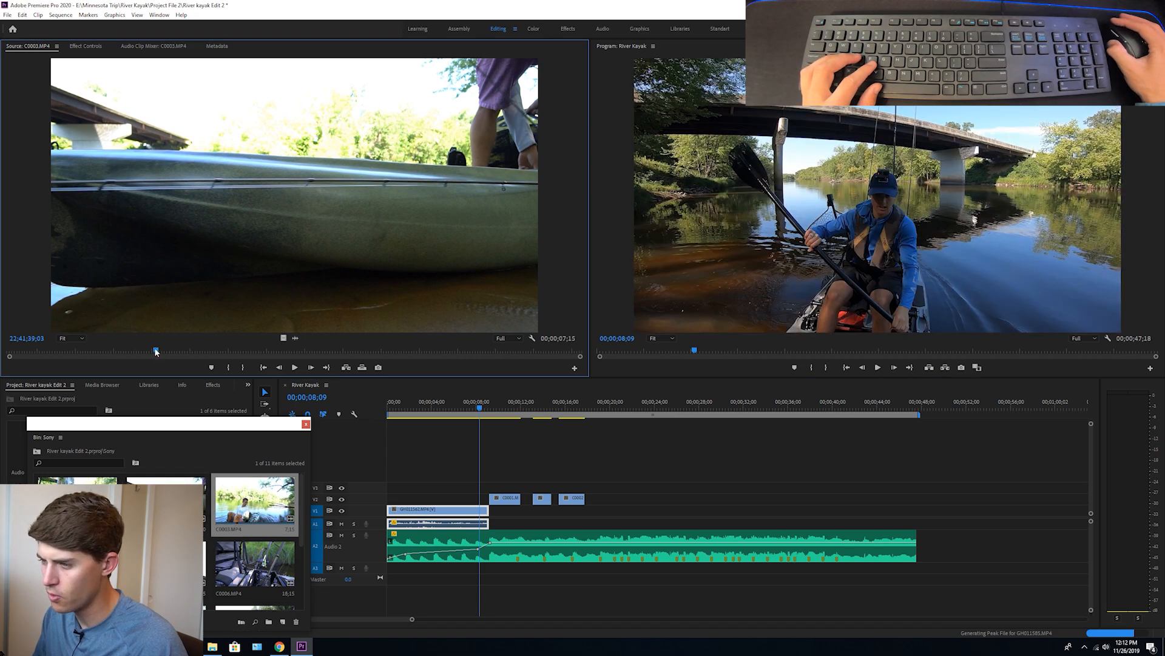
{"action": "left_click_drag", "start_coordinate": [156, 352], "coordinate": [184, 344]}
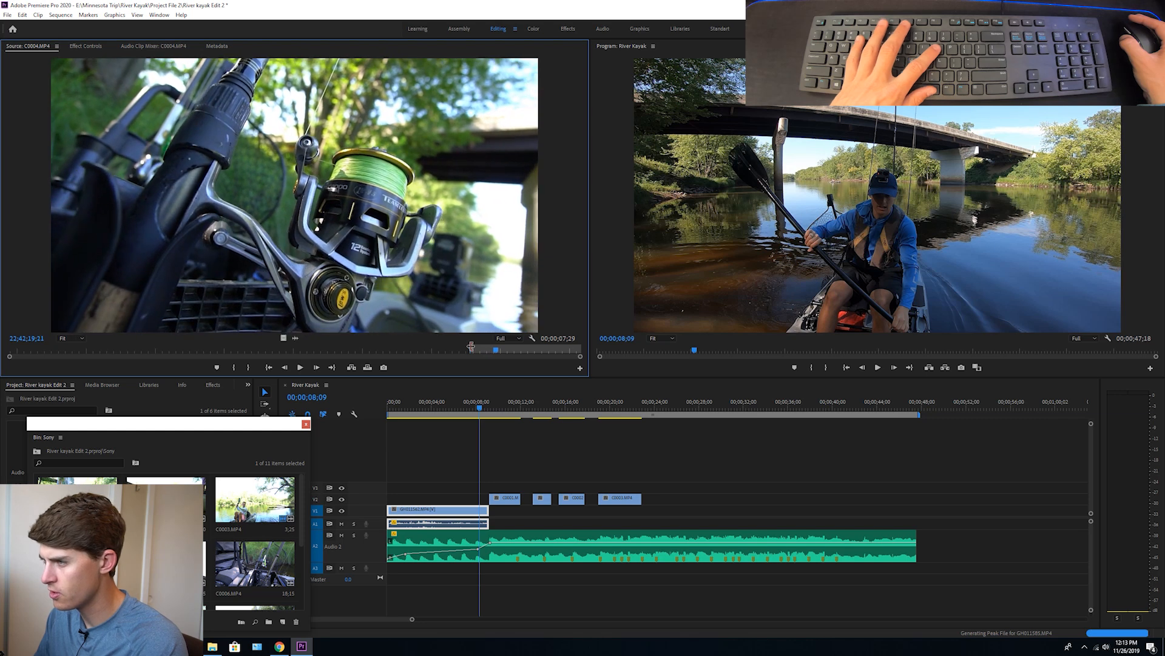
{"action": "key", "text": "o"}
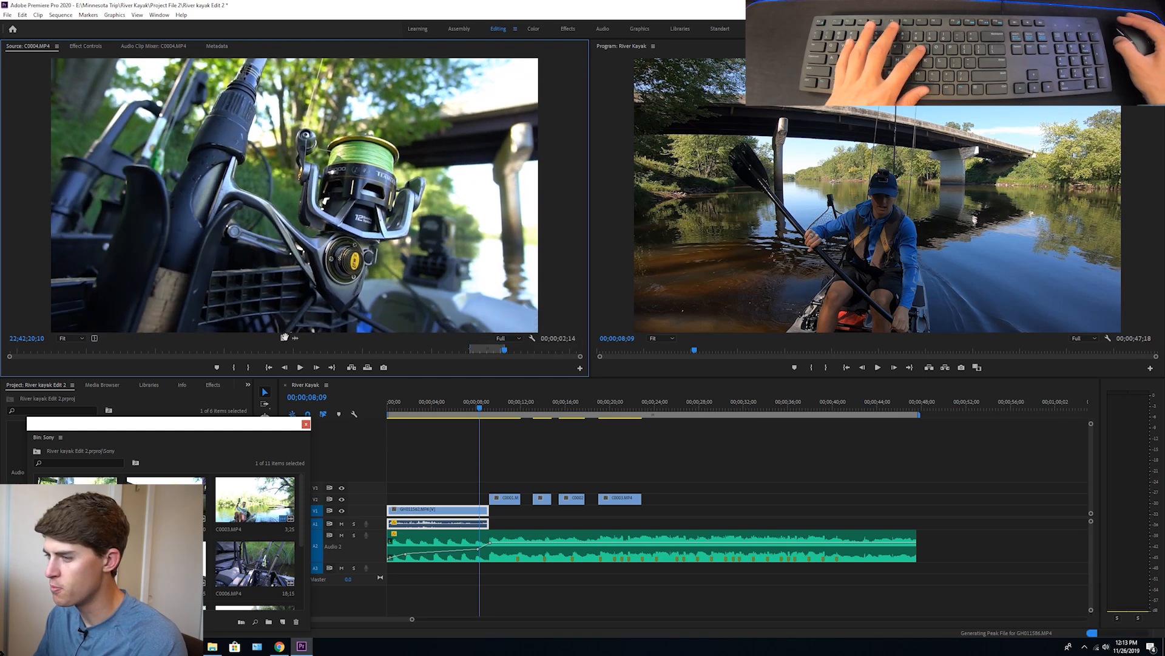
{"action": "left_click_drag", "start_coordinate": [283, 338], "coordinate": [661, 498]}
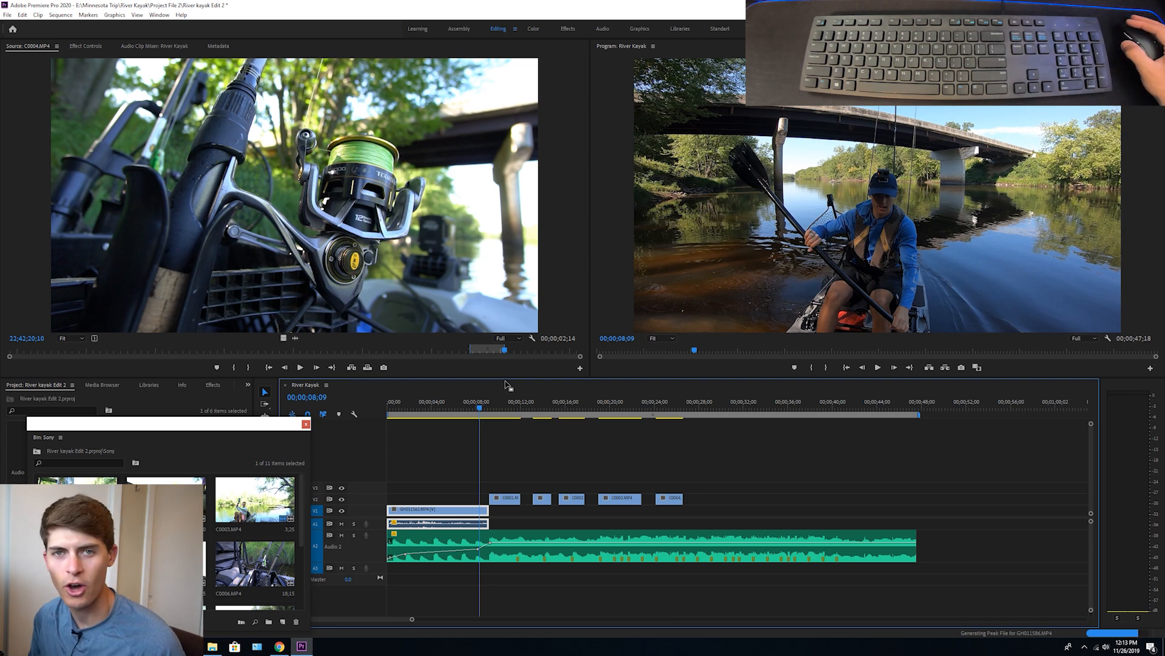
Shift the last four V2 clips later to widen the gap after the C0001.MP4 clip, and play from 00;00;08;18
{"action": "left_click_drag", "start_coordinate": [540, 453], "coordinate": [707, 503]}
{"action": "left_click", "coordinate": [661, 476]}
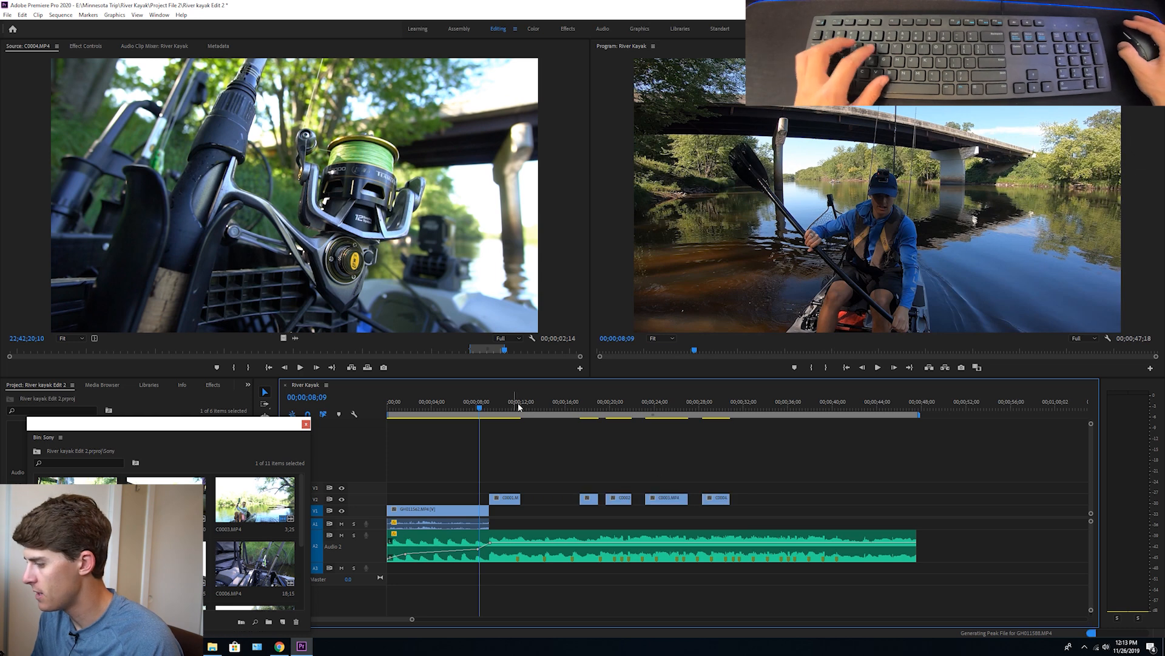
{"action": "left_click", "coordinate": [483, 403]}
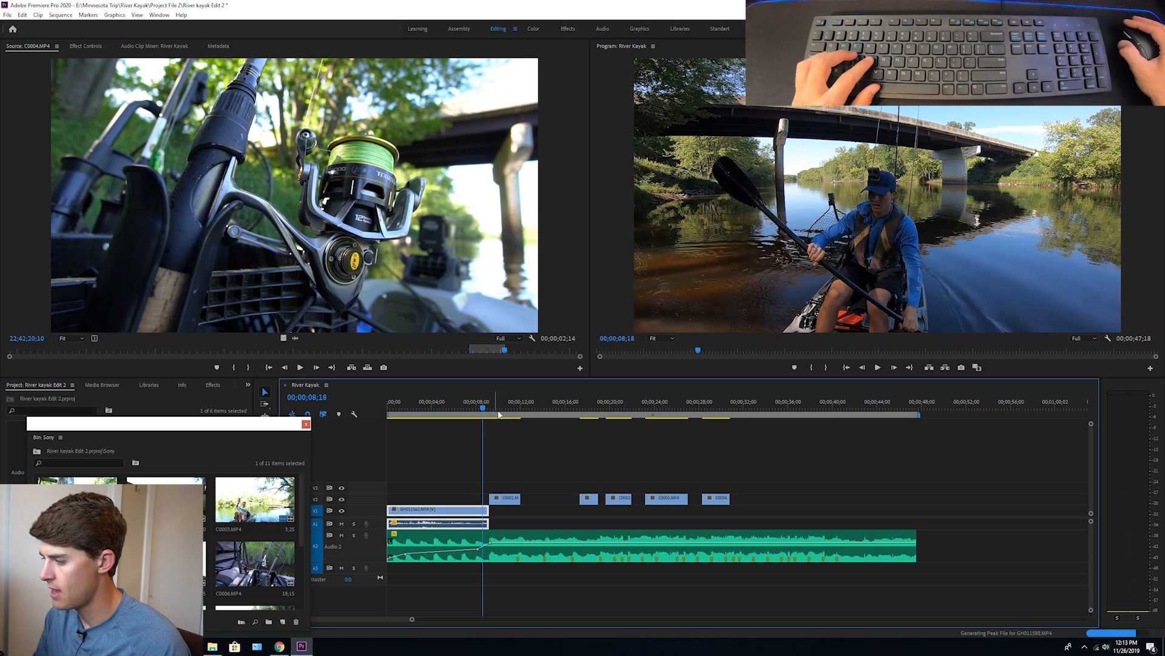
{"action": "left_click", "coordinate": [506, 498]}
{"action": "left_click", "coordinate": [527, 463]}
{"action": "key", "text": "space"}
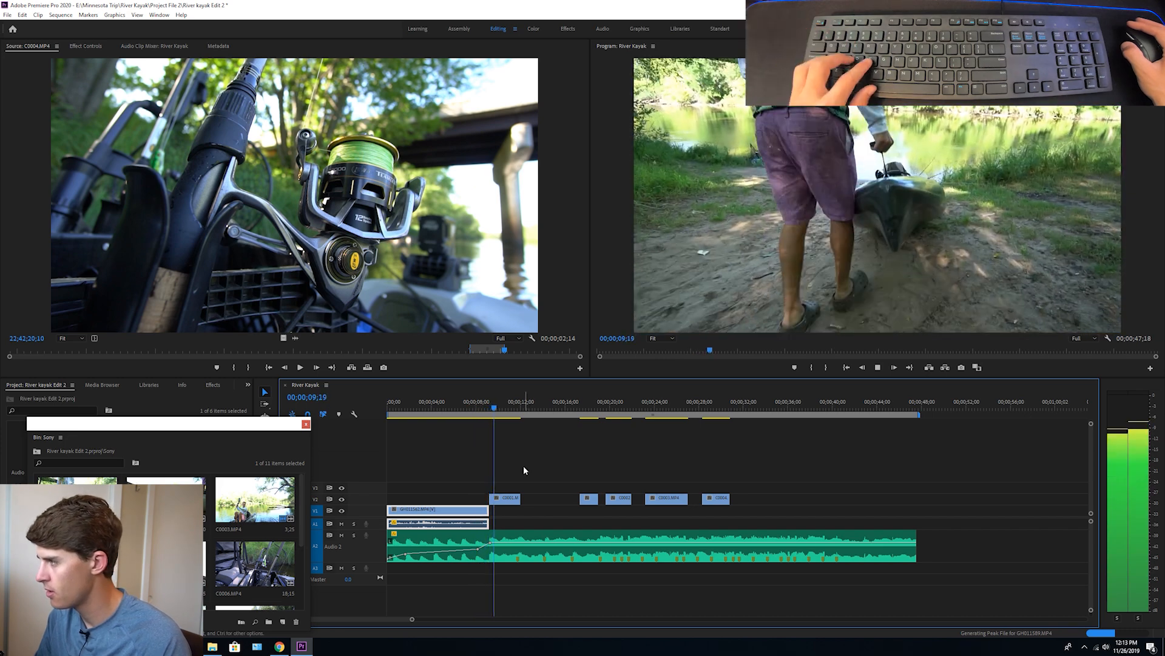
{"action": "left_click", "coordinate": [509, 495]}
{"action": "left_click", "coordinate": [509, 497]}
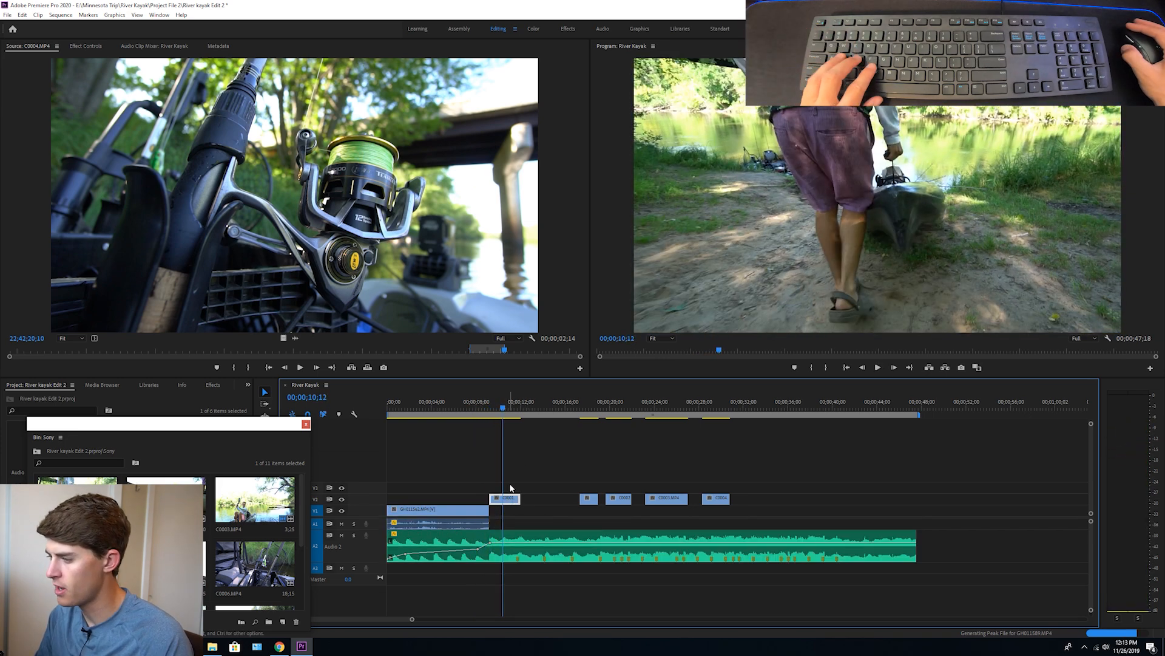
{"action": "left_click_drag", "start_coordinate": [504, 503], "coordinate": [509, 495]}
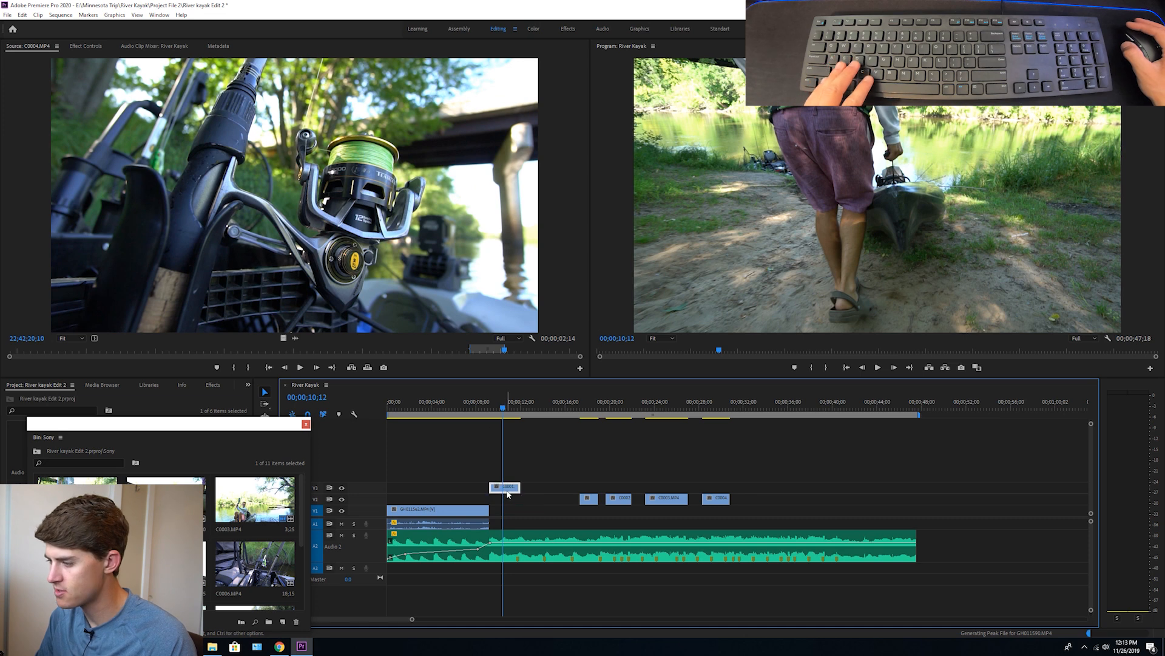
{"action": "key", "text": "ctrl+r"}
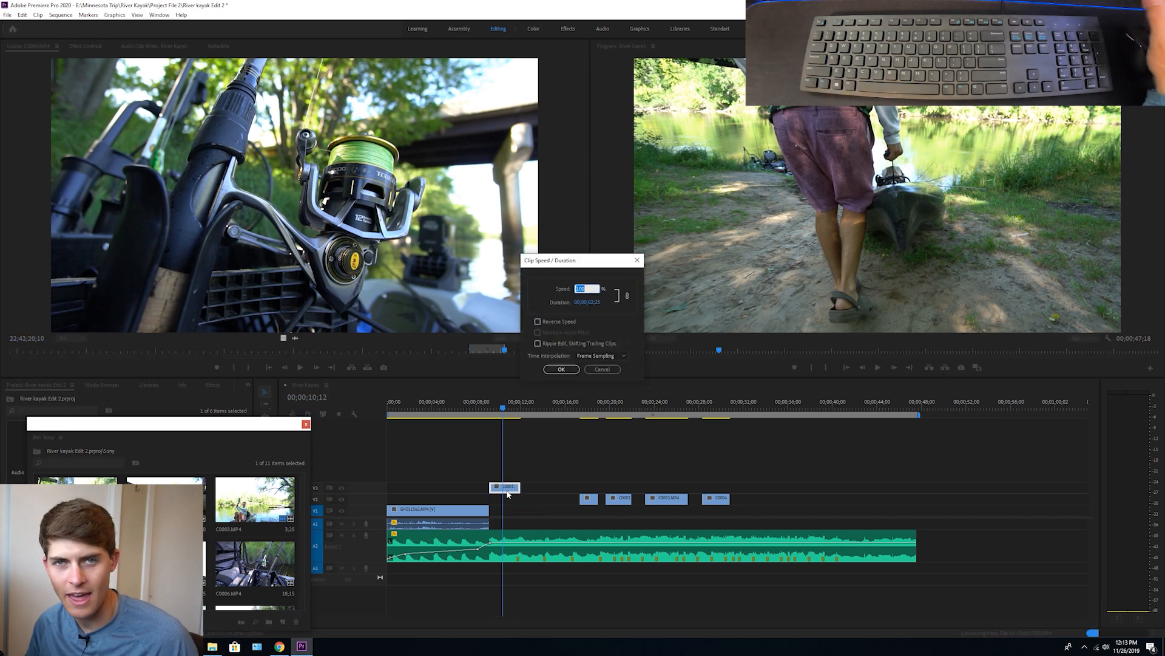
{"action": "left_click", "coordinate": [592, 370]}
{"action": "right_click", "coordinate": [506, 487]}
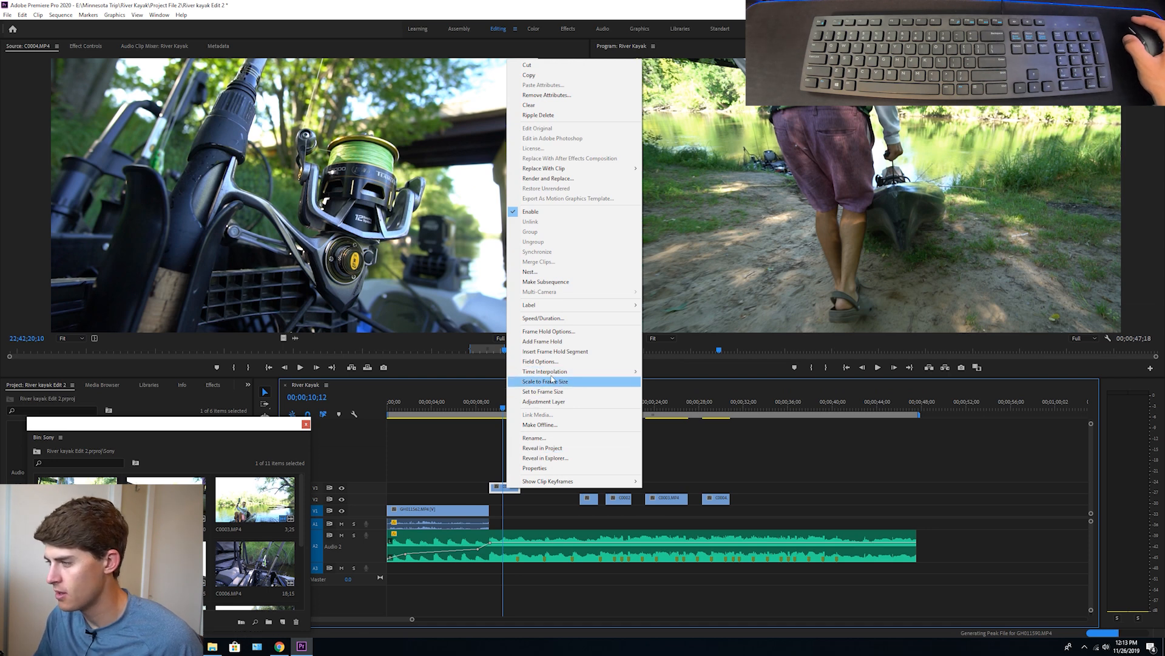
{"action": "left_click", "coordinate": [497, 449]}
{"action": "left_click_drag", "start_coordinate": [497, 487], "coordinate": [497, 498]}
Set the speed of the C0001.MP4 clip on V2 to 50% and play it from 00;00;07;27
{"action": "left_click", "coordinate": [495, 485]}
{"action": "key", "text": "ctrl+r"}
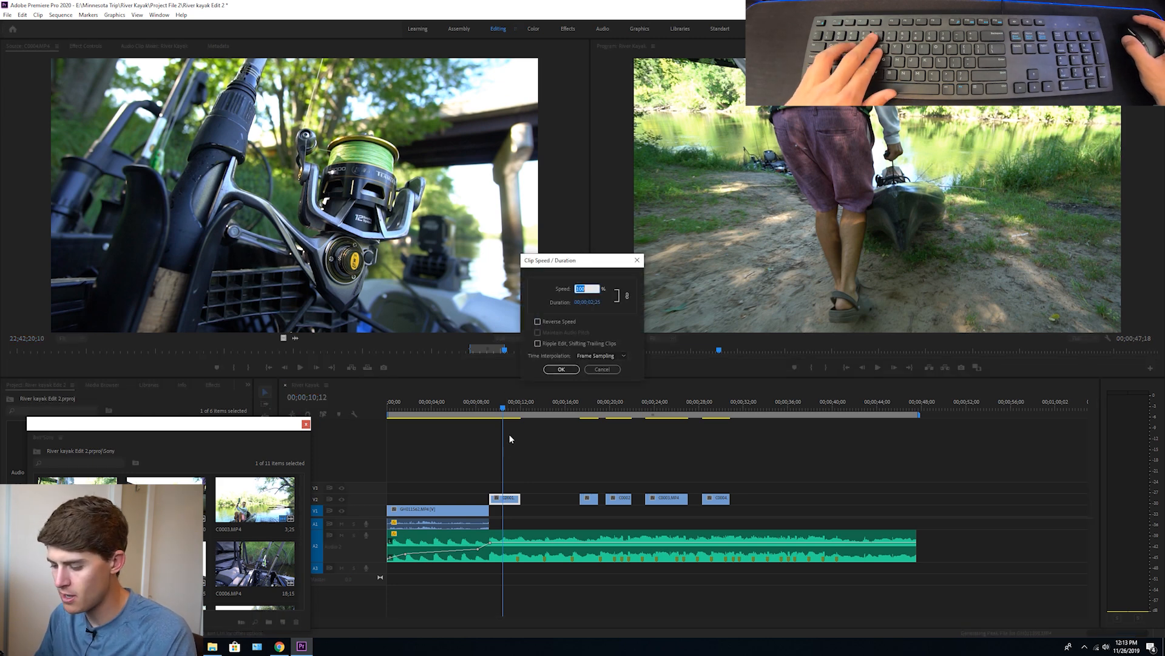
{"action": "type", "text": "50"}
{"action": "key", "text": "Return"}
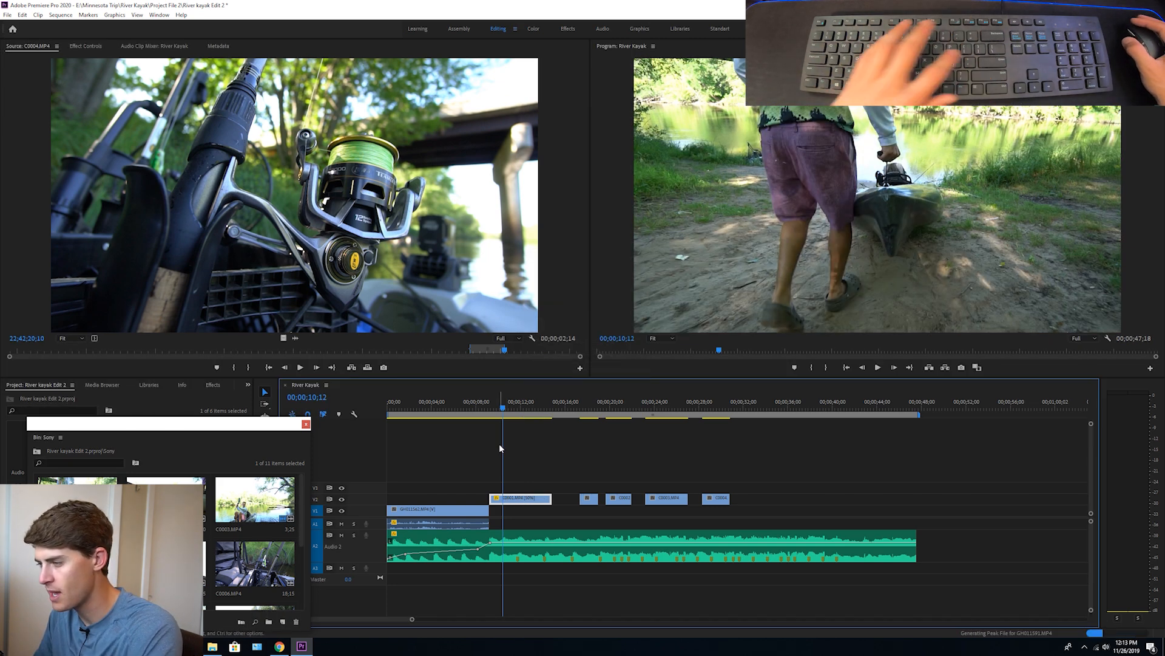
{"action": "left_click", "coordinate": [480, 411]}
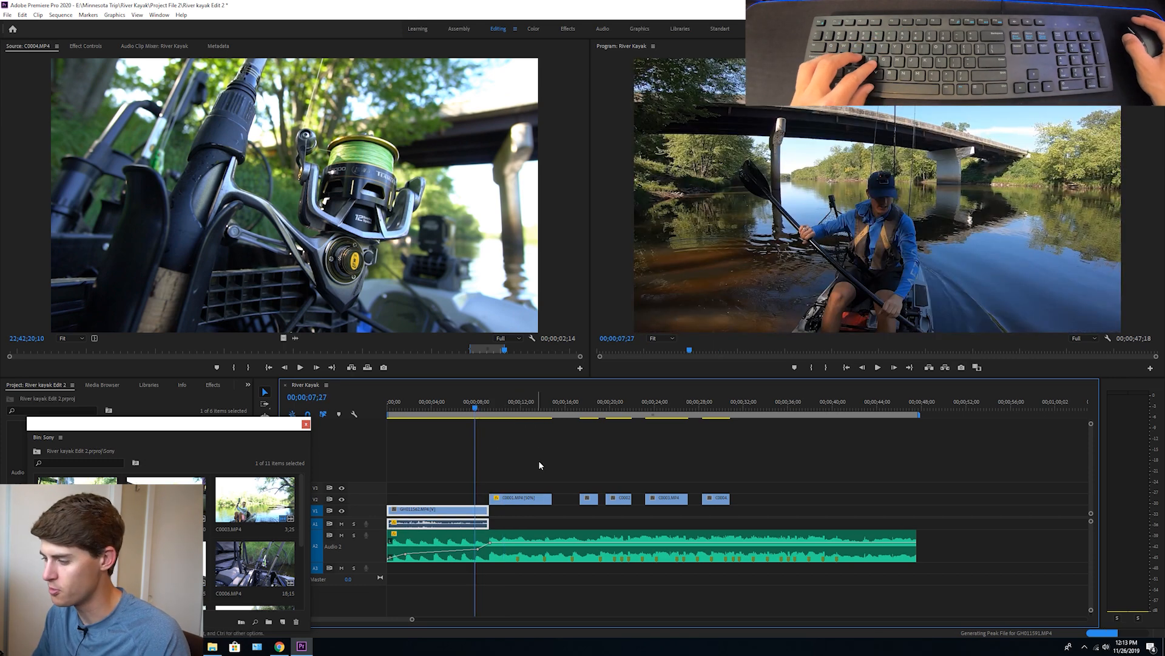
{"action": "key", "text": "space"}
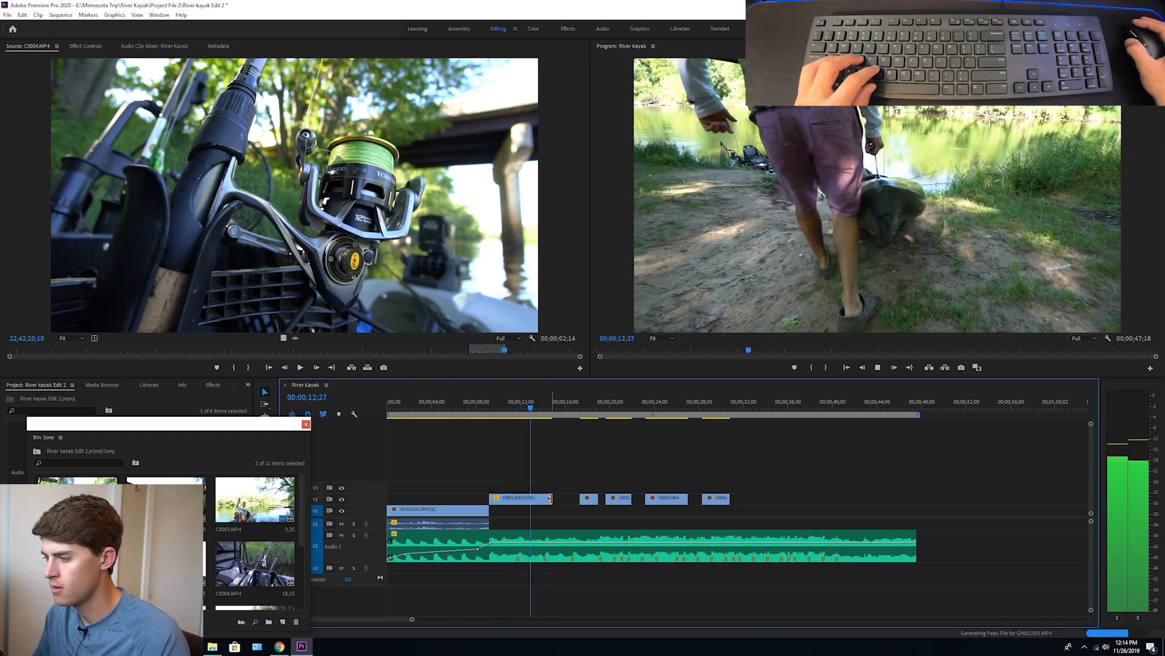
Trim the end of the slowed C0001.MP4 clip back to the nearest beat marker on the music
{"action": "left_click_drag", "start_coordinate": [550, 497], "coordinate": [542, 498]}
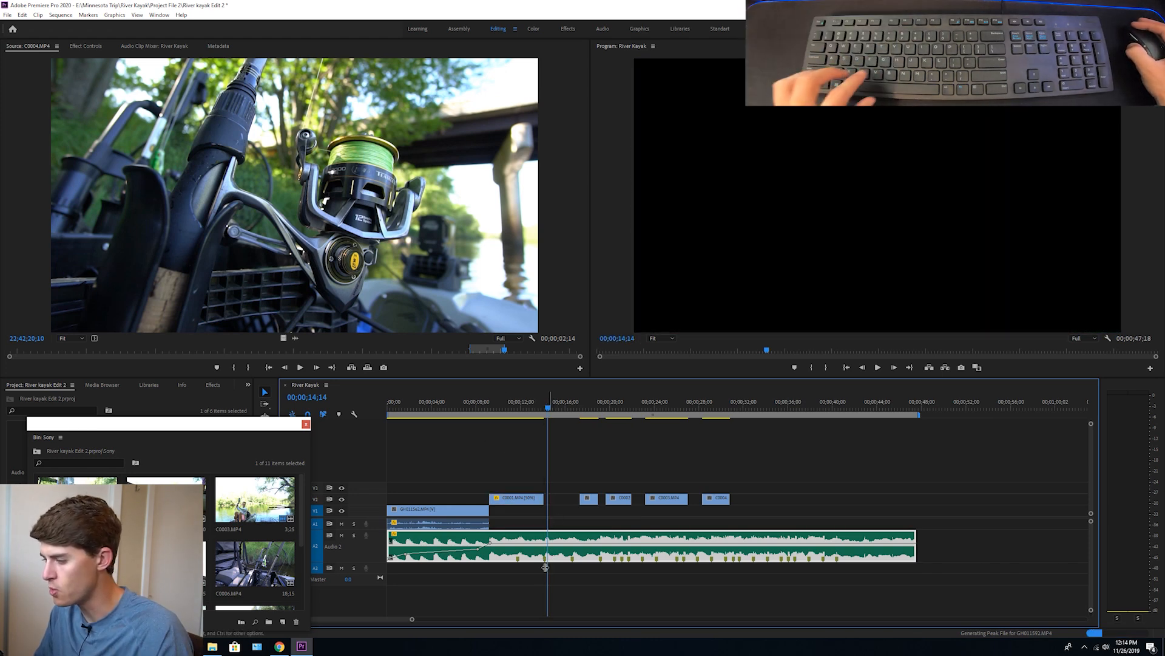
{"action": "left_click", "coordinate": [592, 460]}
{"action": "left_click", "coordinate": [528, 408]}
{"action": "left_click", "coordinate": [603, 532]}
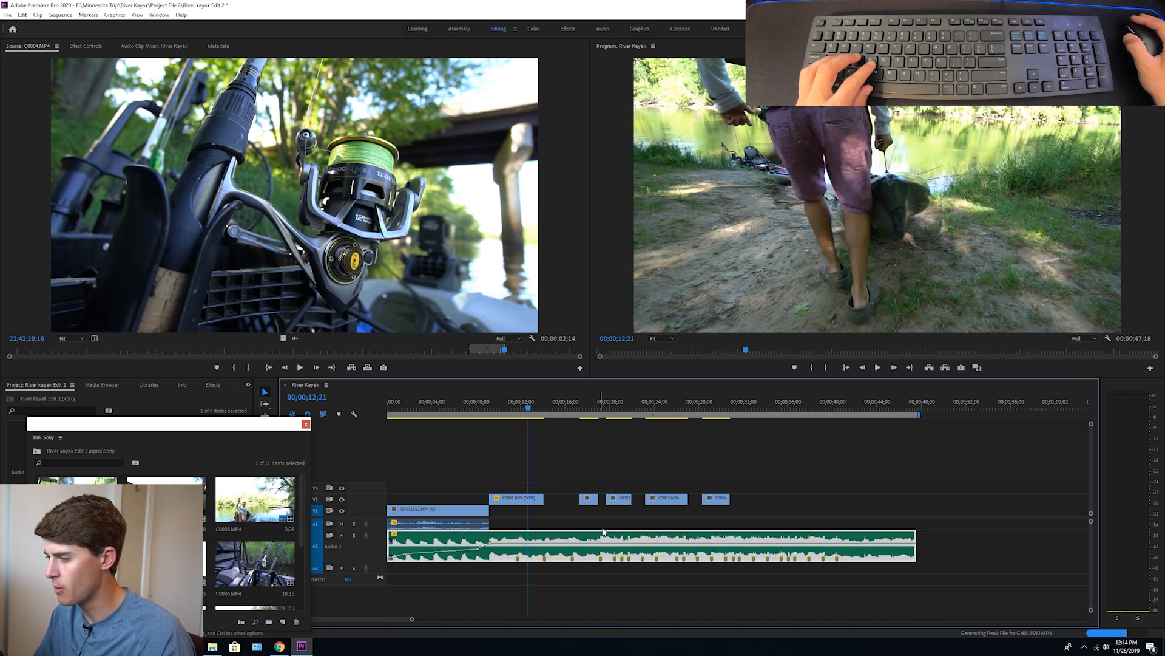
Position the first C0002.MP4 clip on V3 directly after the end of the C0001.MP4 clip and extend its length
{"action": "left_click_drag", "start_coordinate": [592, 502], "coordinate": [557, 504]}
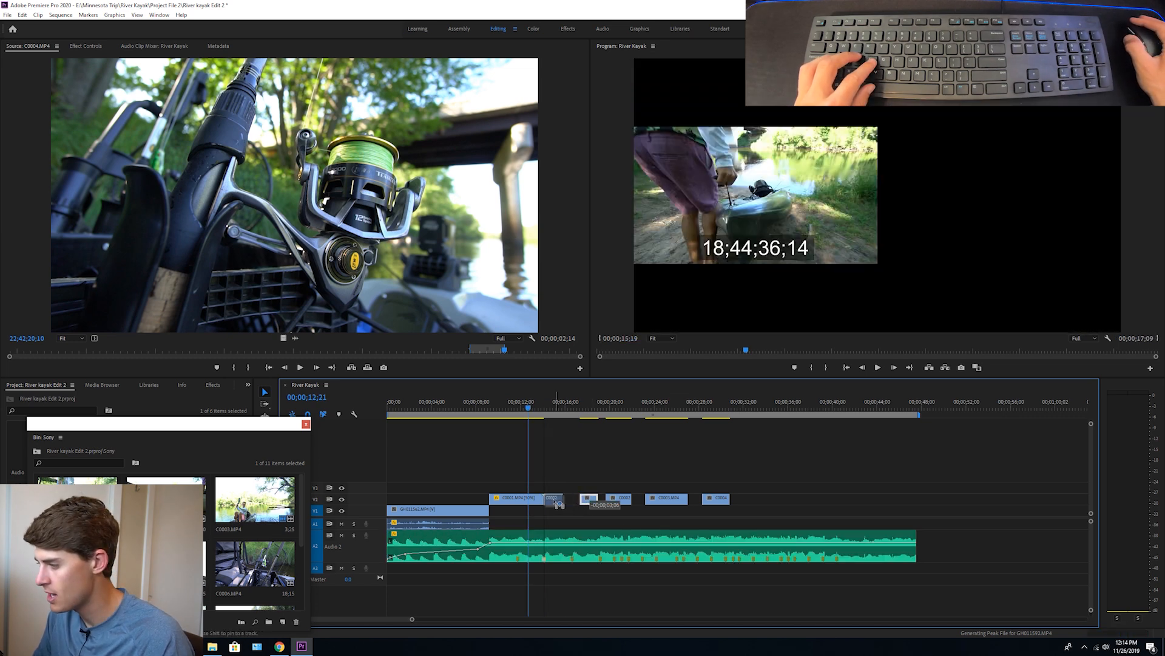
{"action": "left_click", "coordinate": [548, 413]}
{"action": "left_click_drag", "start_coordinate": [580, 498], "coordinate": [569, 486]}
Set the speed of the C0002.MP4 clip on V3 to 50% and play the transition into it
{"action": "key", "text": "ctrl+r"}
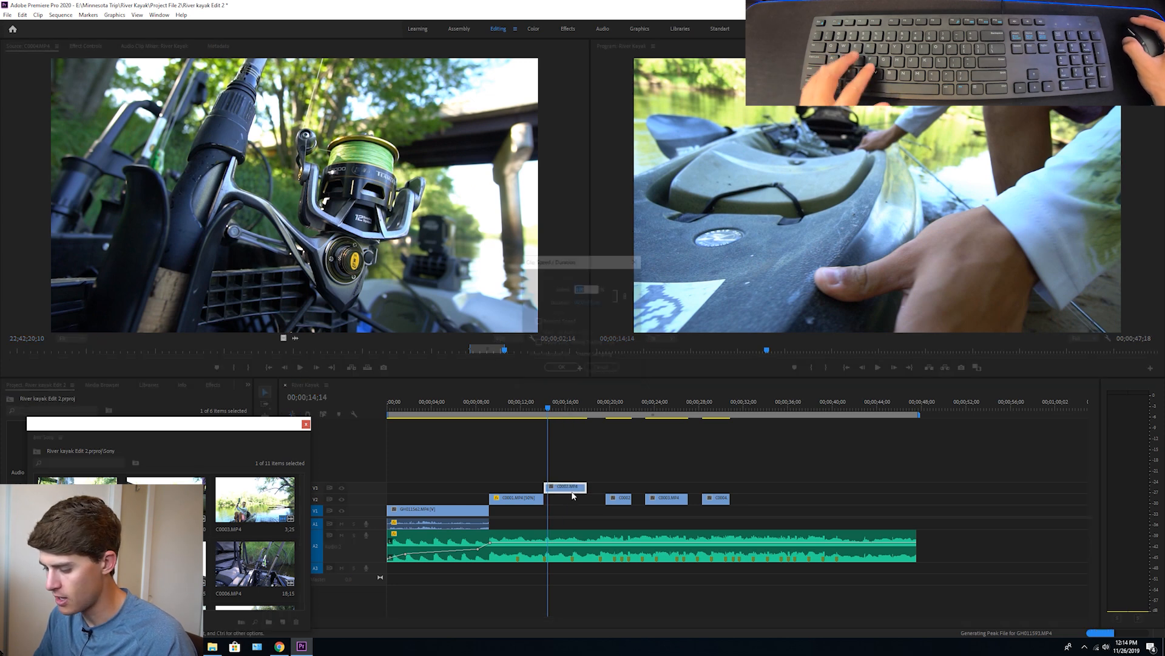
{"action": "type", "text": "50"}
{"action": "key", "text": "Return"}
{"action": "left_click", "coordinate": [518, 407]}
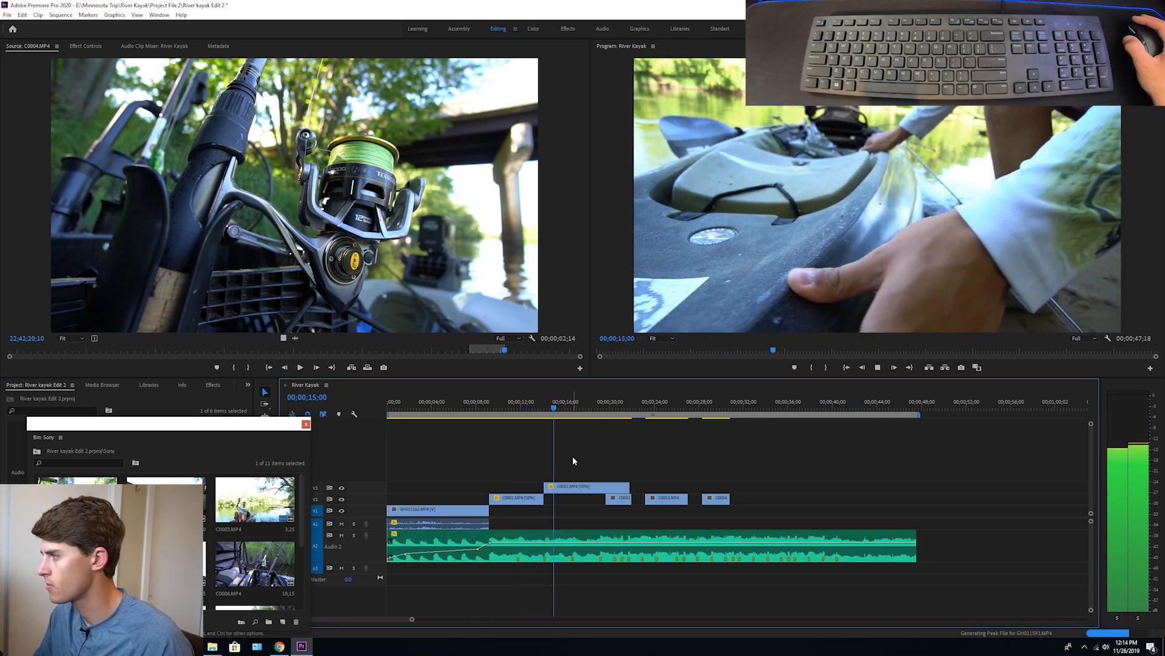
Cut the slowed C0002.MP4 clip at the beat marker near 19 seconds, move its first part to V2, and delete the remainder
{"action": "key", "text": "c"}
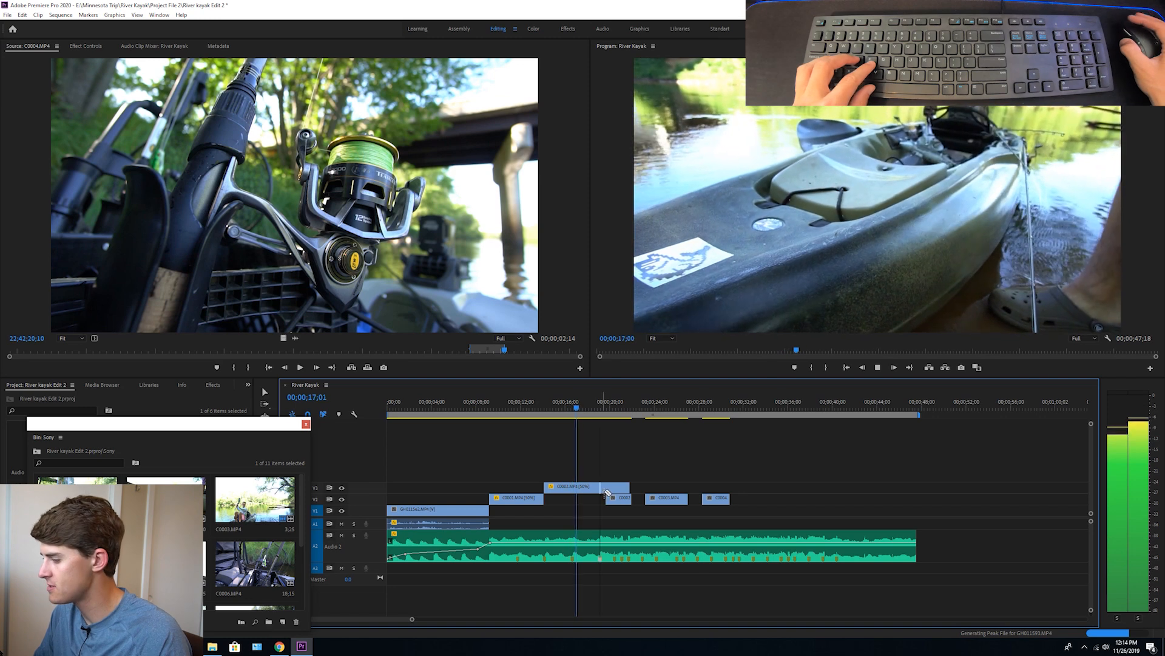
{"action": "left_click", "coordinate": [602, 488]}
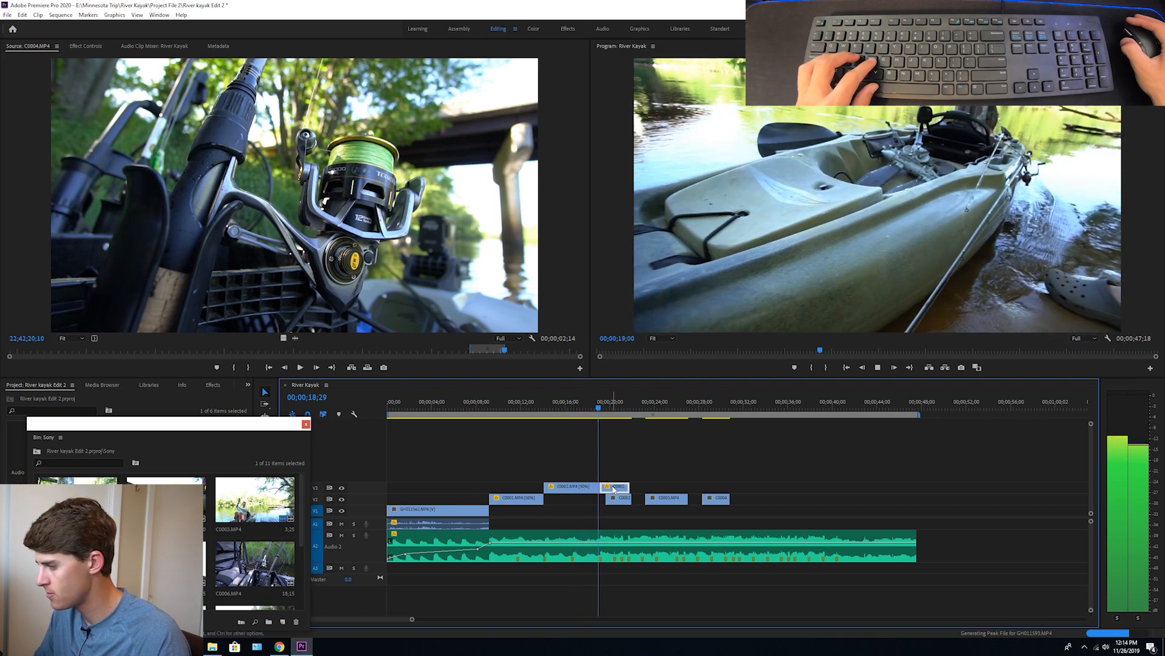
{"action": "key", "text": "v"}
{"action": "left_click_drag", "start_coordinate": [595, 487], "coordinate": [587, 500]}
{"action": "key", "text": "Delete"}
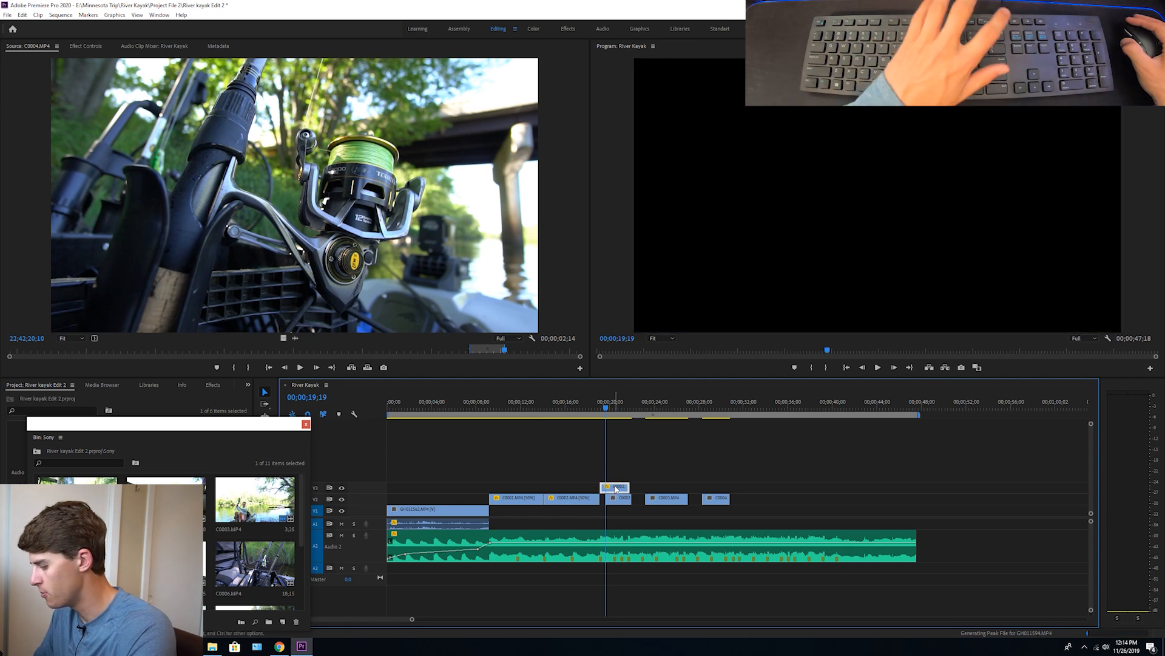
Move the floating Sony bin window off the editing tools and place the playhead at 00;00;20;12
{"action": "left_click", "coordinate": [572, 406]}
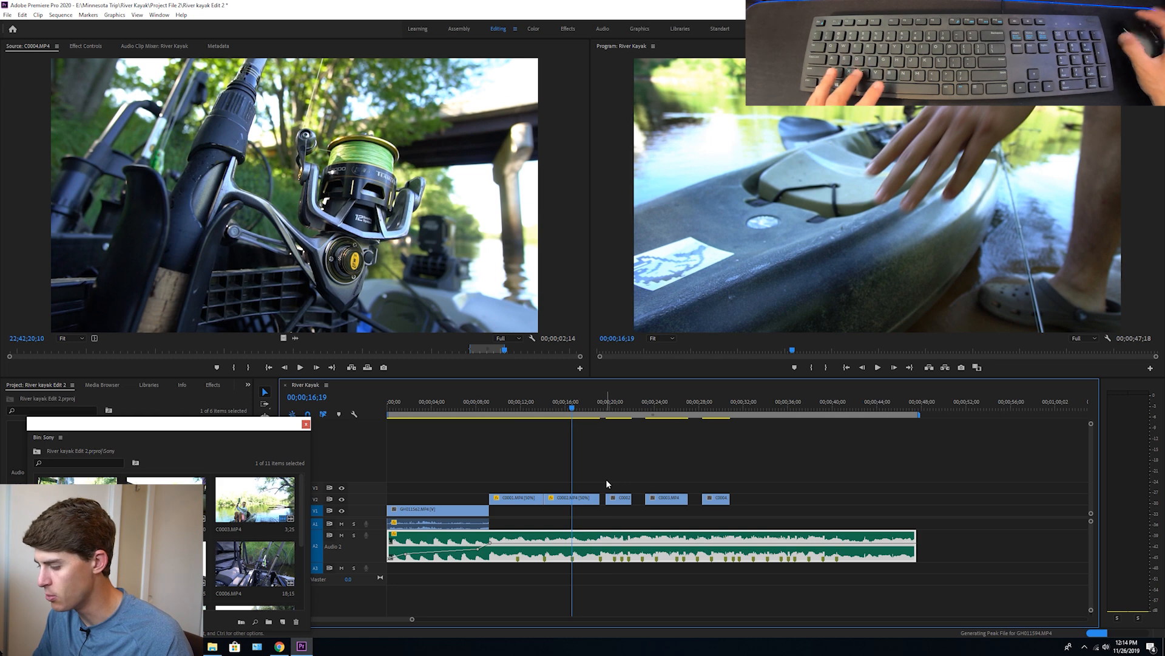
{"action": "key", "text": "c"}
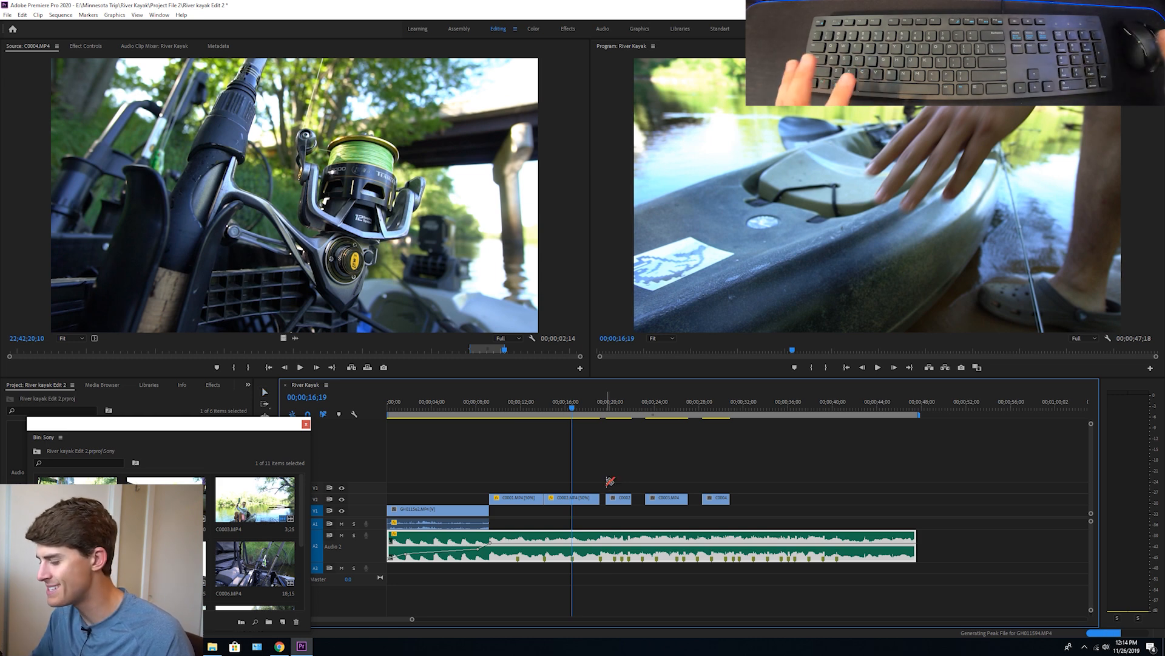
{"action": "left_click_drag", "start_coordinate": [287, 430], "coordinate": [170, 433]}
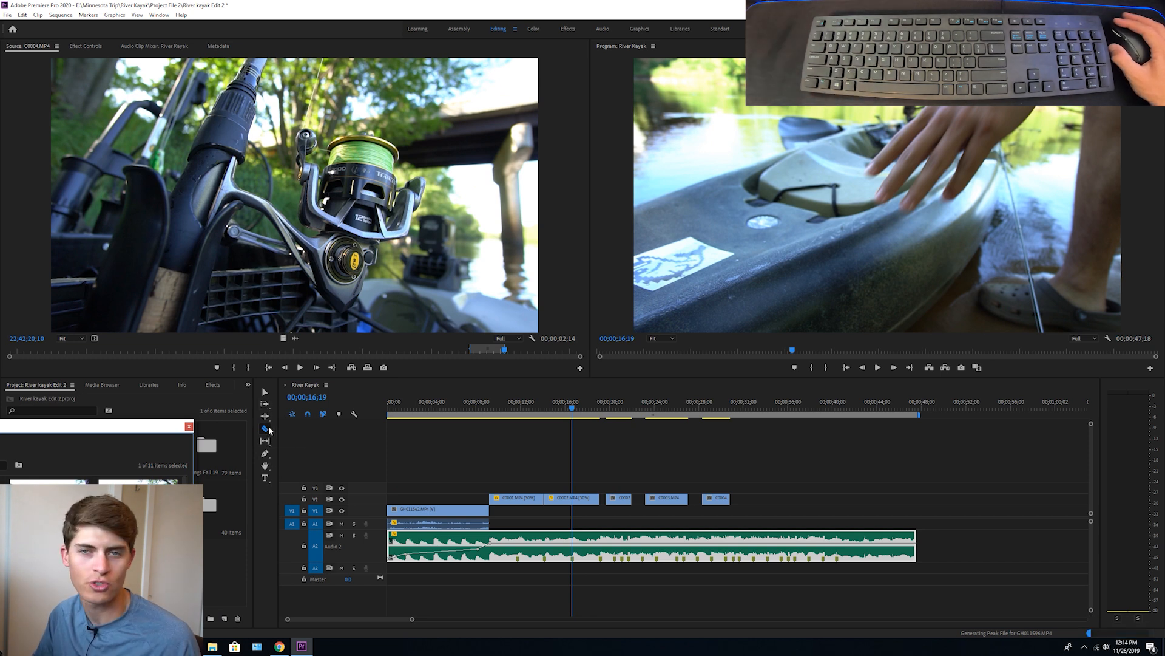
{"action": "left_click", "coordinate": [517, 497]}
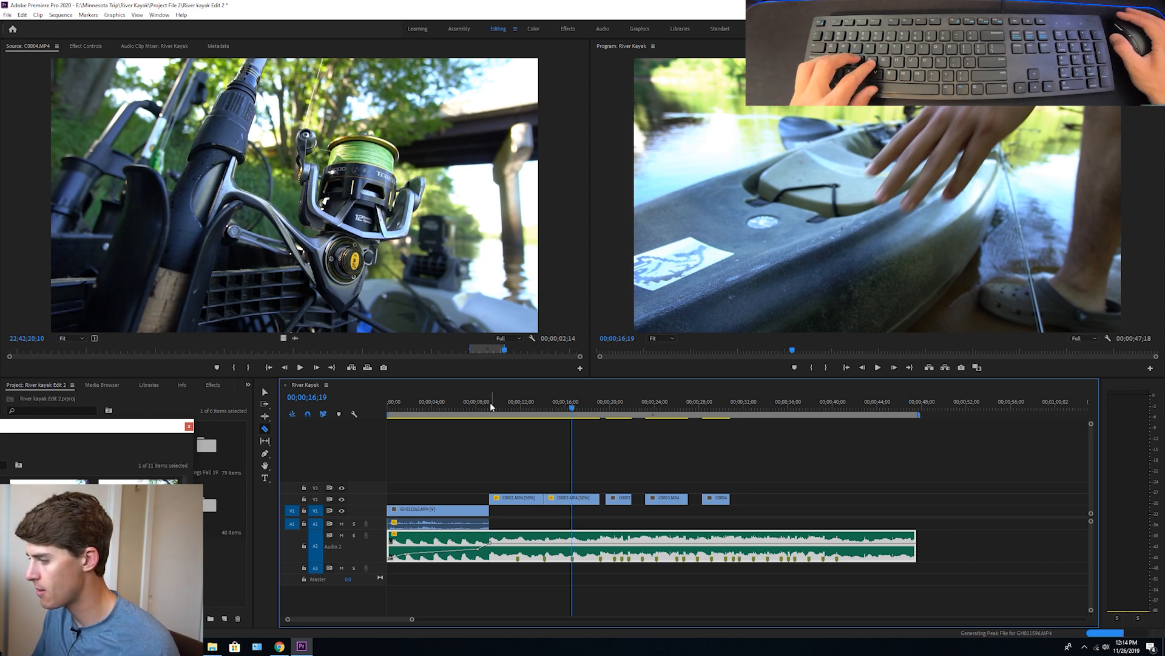
{"action": "left_click", "coordinate": [614, 404]}
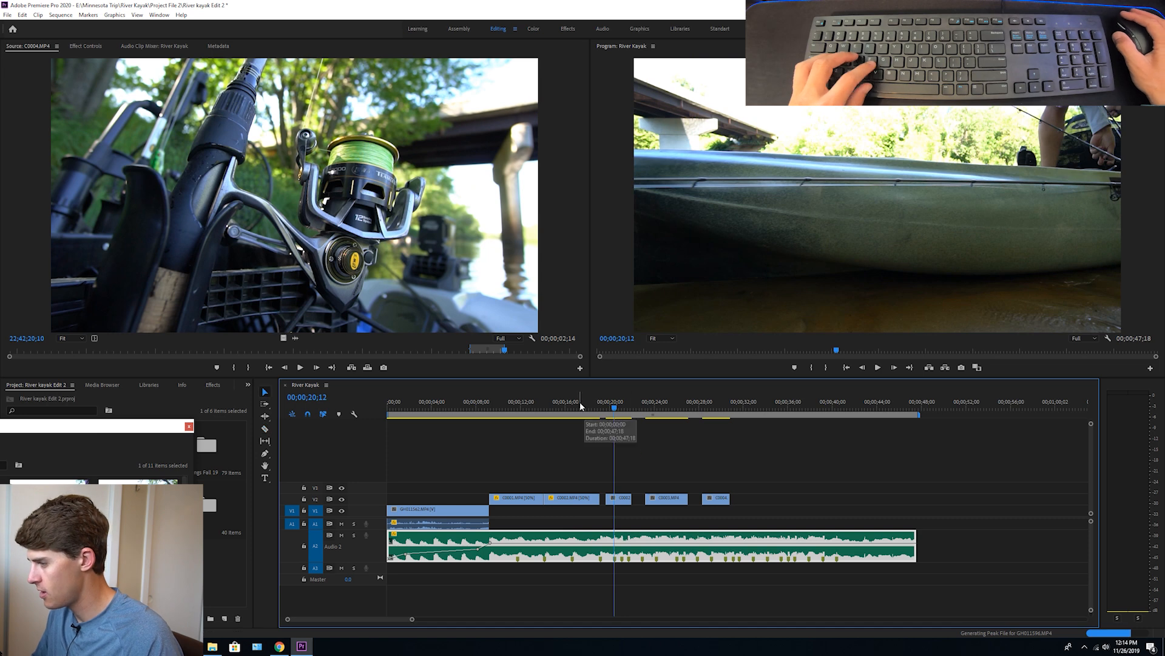
Move the third clip on V2 back against the end of the slowed C0002.MP4 clip and play the transition
{"action": "left_click", "coordinate": [580, 405]}
{"action": "left_click_drag", "start_coordinate": [619, 501], "coordinate": [614, 501]}
{"action": "key", "text": "space"}
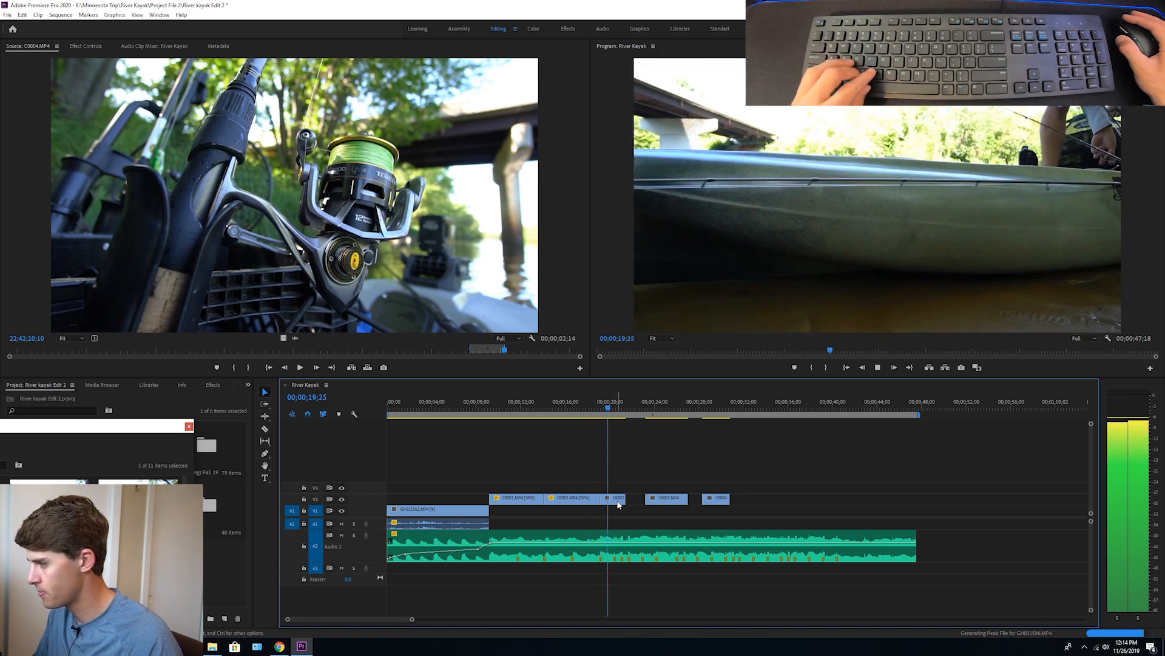
{"action": "key", "text": "space"}
{"action": "left_click", "coordinate": [588, 406]}
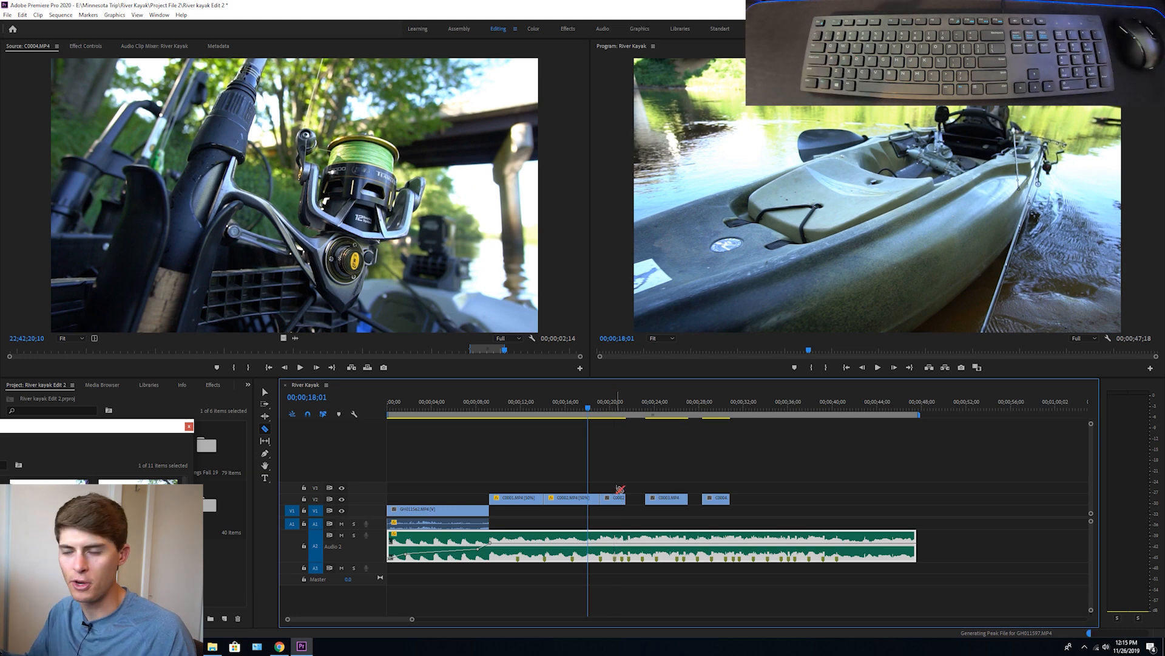
Cut the third V2 clip at the beat marker near 20 seconds, set its second part to 50% speed, and play the result
{"action": "key", "text": "ctrl+s"}
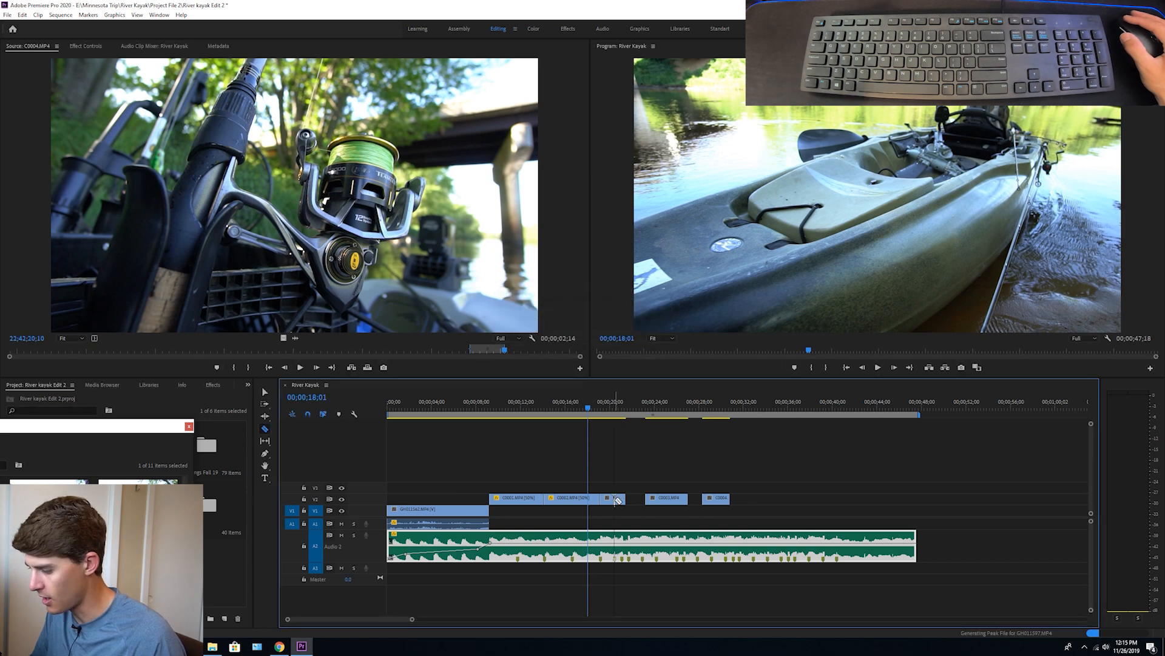
{"action": "left_click", "coordinate": [620, 500]}
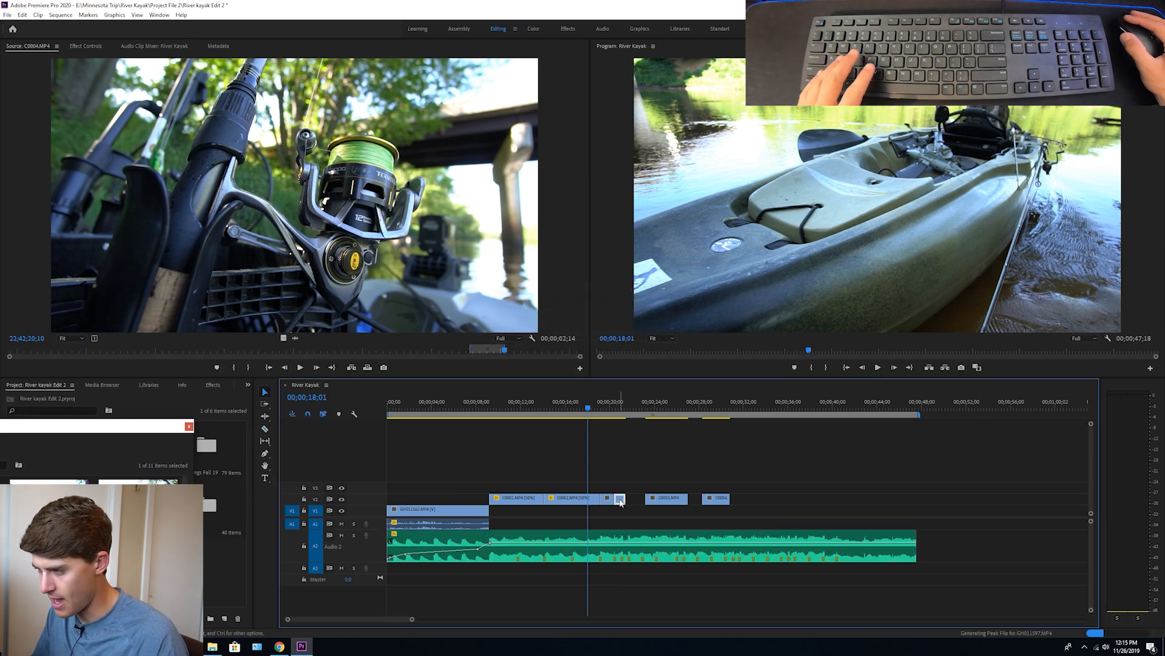
{"action": "key", "text": "ctrl+r"}
{"action": "type", "text": "50"}
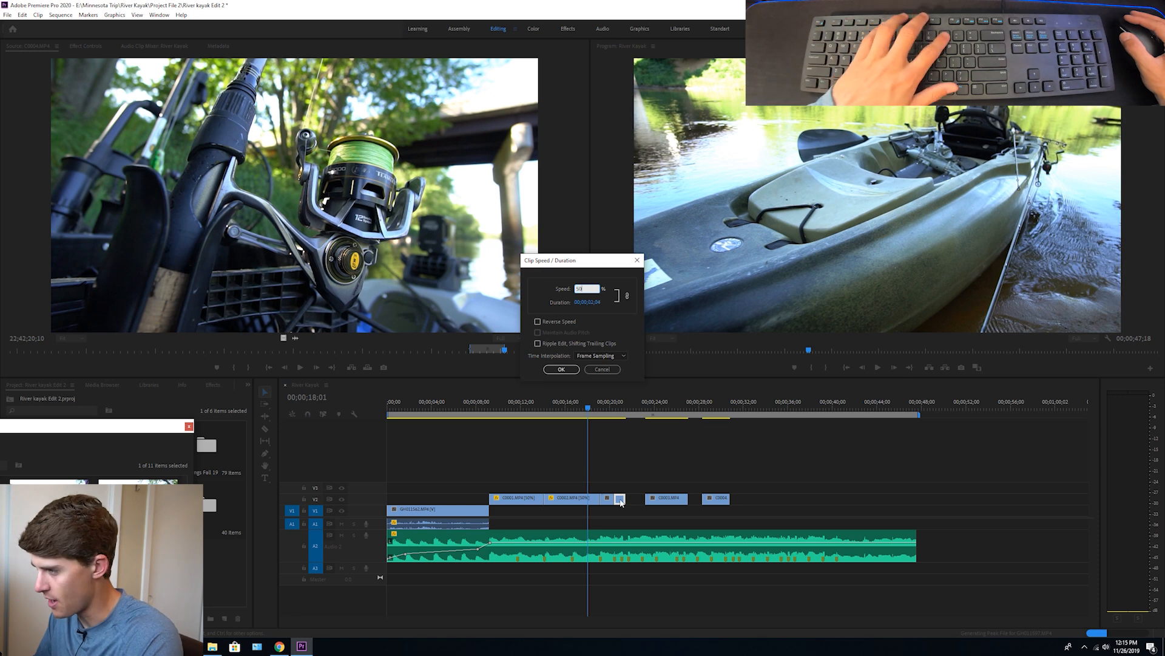
{"action": "key", "text": "Return"}
{"action": "key", "text": "space"}
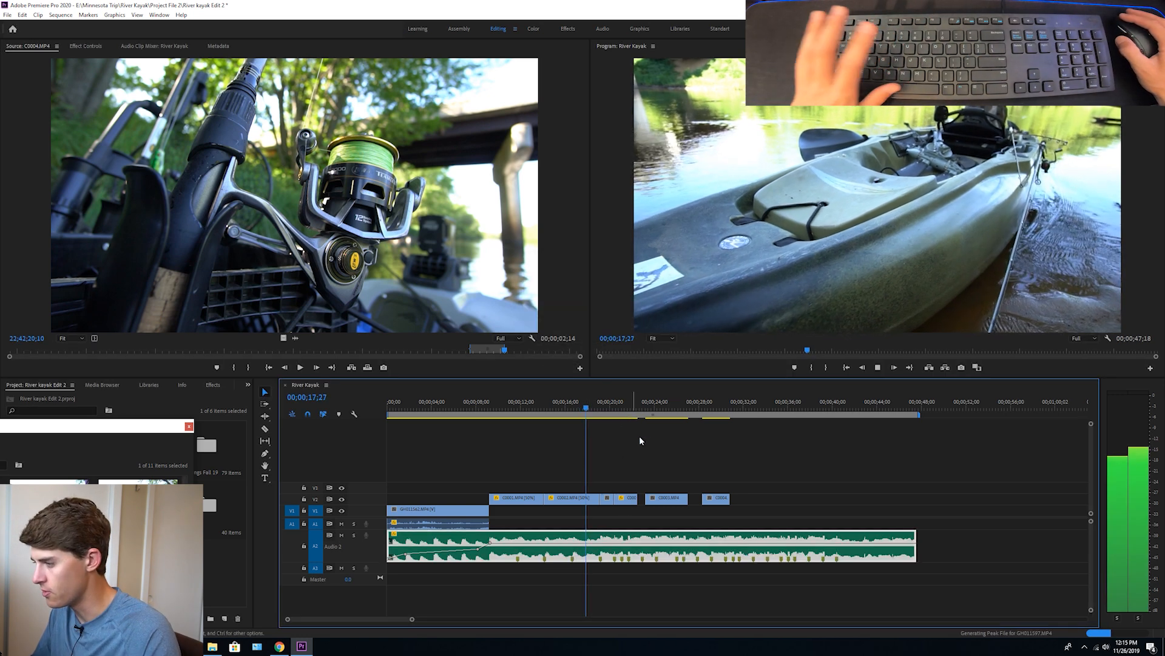
{"action": "left_click", "coordinate": [640, 436]}
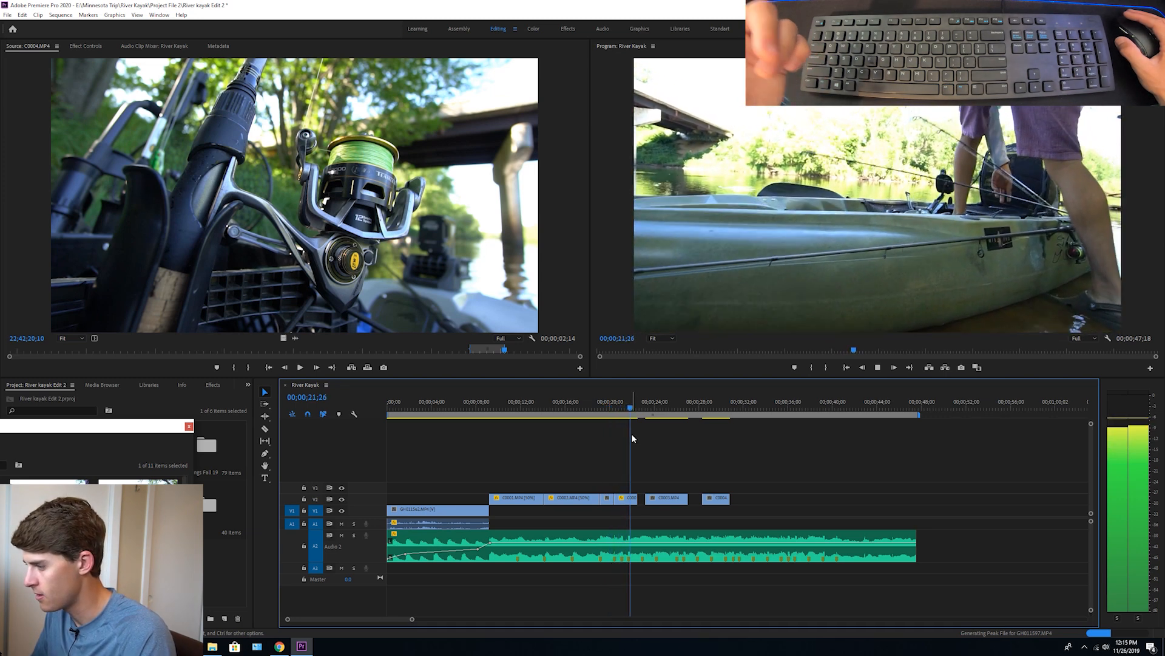
{"action": "key", "text": "space"}
Cut the slowed part at the beat marker near 22 seconds, return the piece after it to normal speed, and extend it to the next marker
{"action": "left_click", "coordinate": [606, 407]}
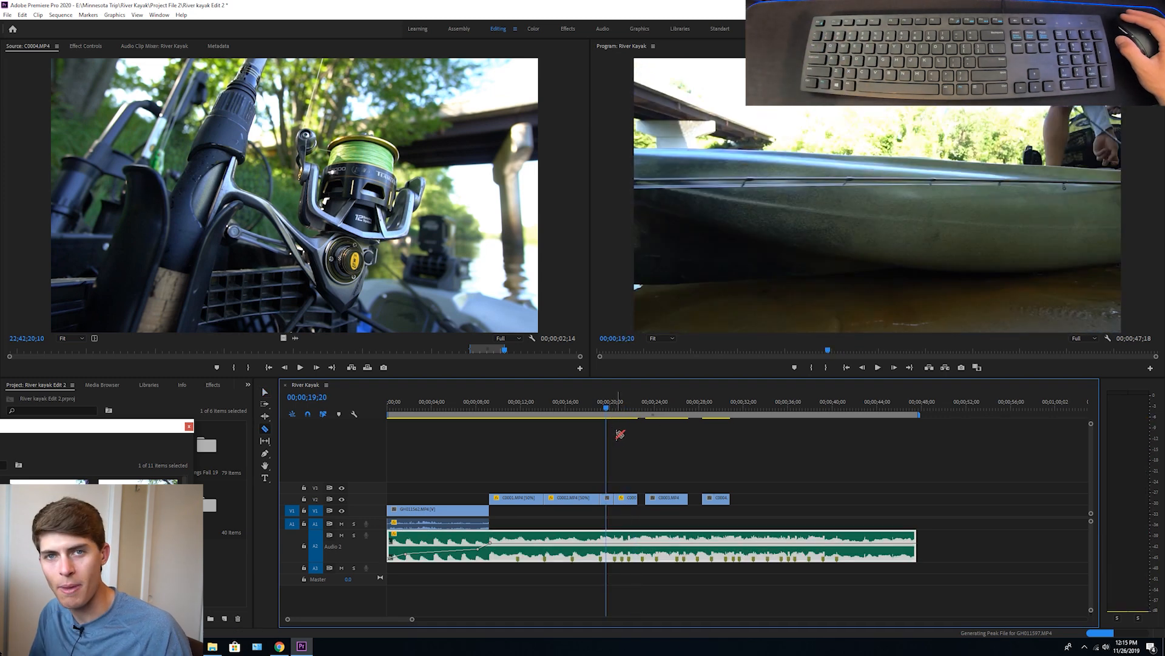
{"action": "key", "text": "space"}
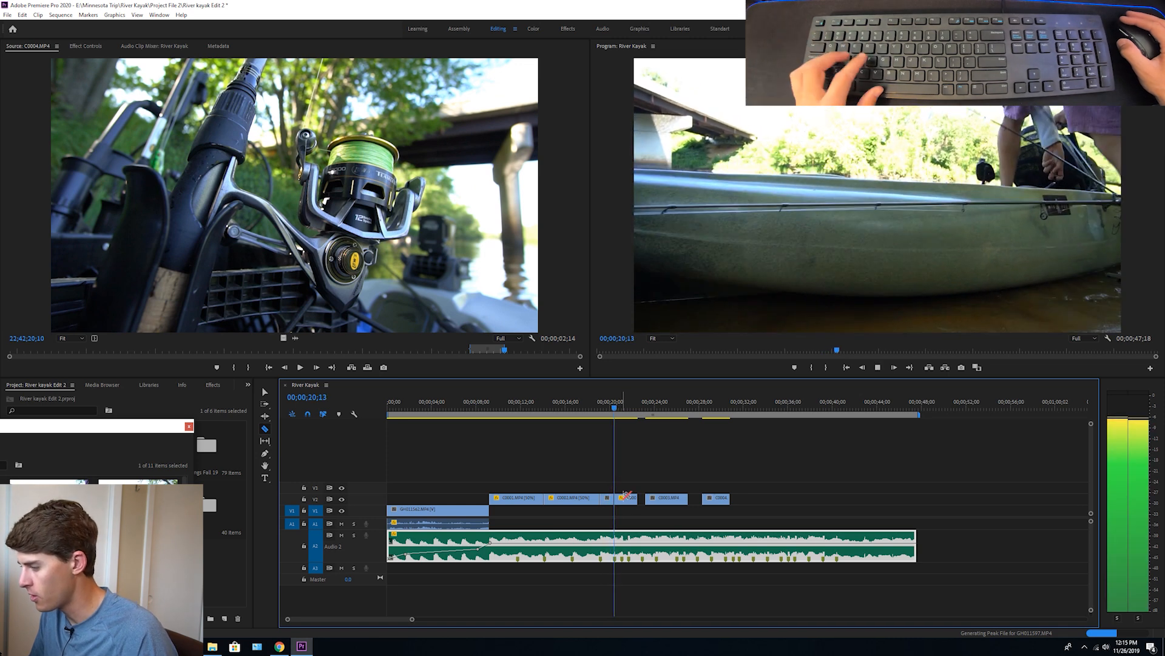
{"action": "key", "text": "space"}
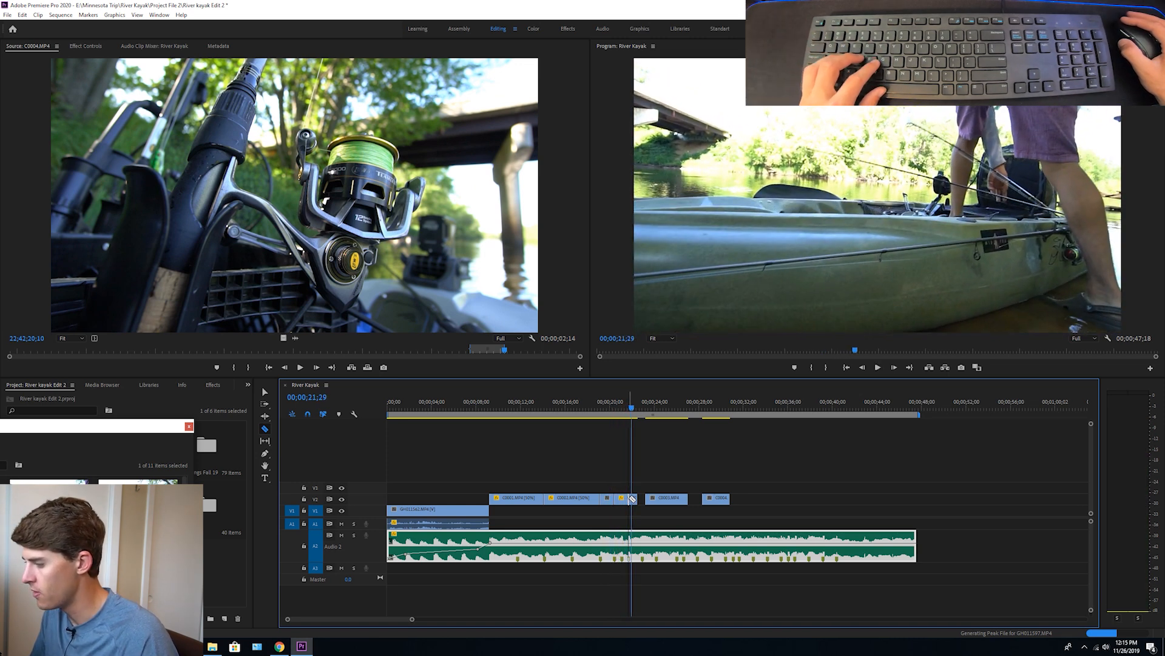
{"action": "left_click", "coordinate": [633, 498]}
{"action": "key", "text": "ctrl+r"}
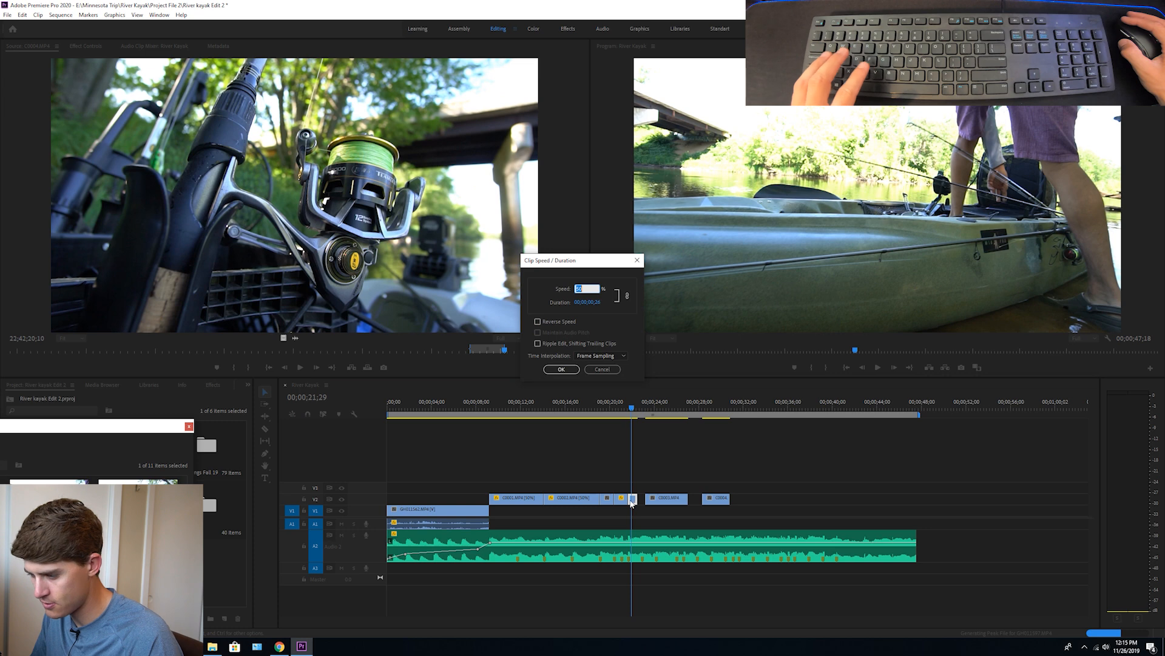
{"action": "key", "text": "Return"}
{"action": "left_click_drag", "start_coordinate": [632, 498], "coordinate": [644, 498]}
Play the edited transition and move the paddling clip on V2 back to close the gap before it
{"action": "left_click", "coordinate": [595, 402]}
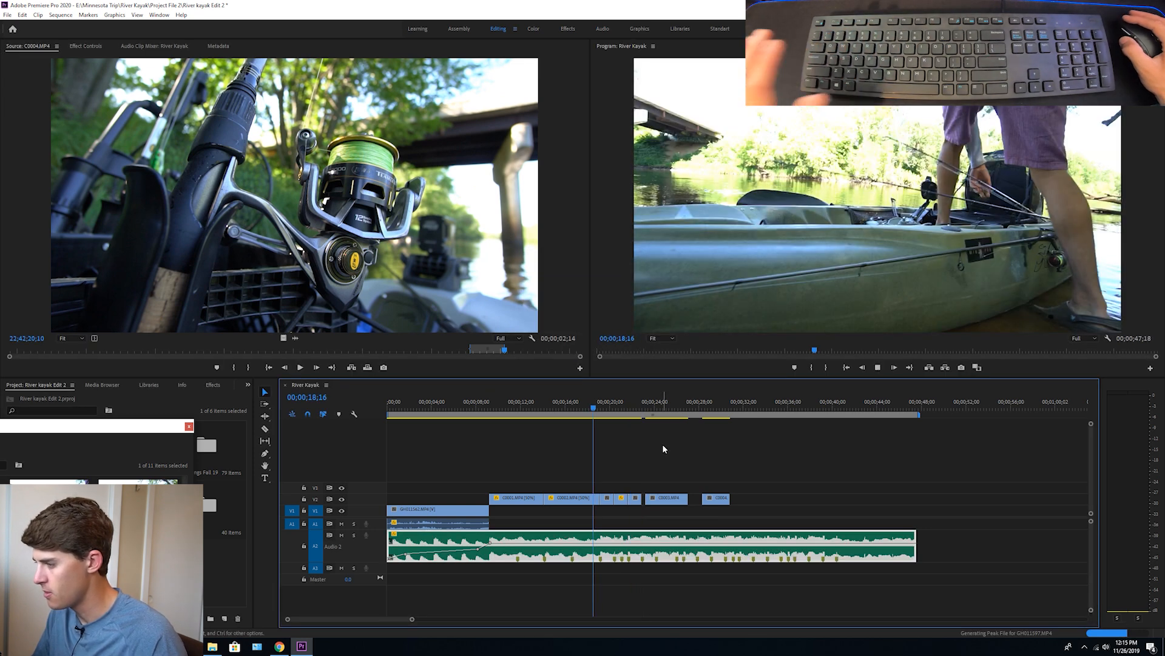
{"action": "key", "text": "space"}
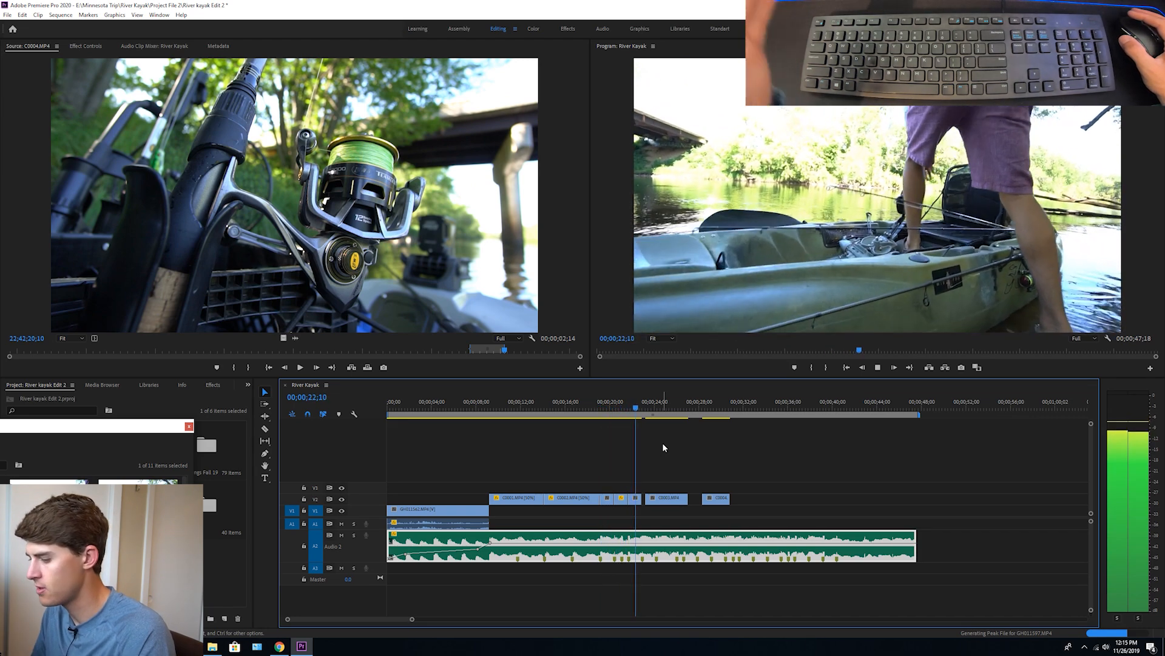
{"action": "key", "text": "space"}
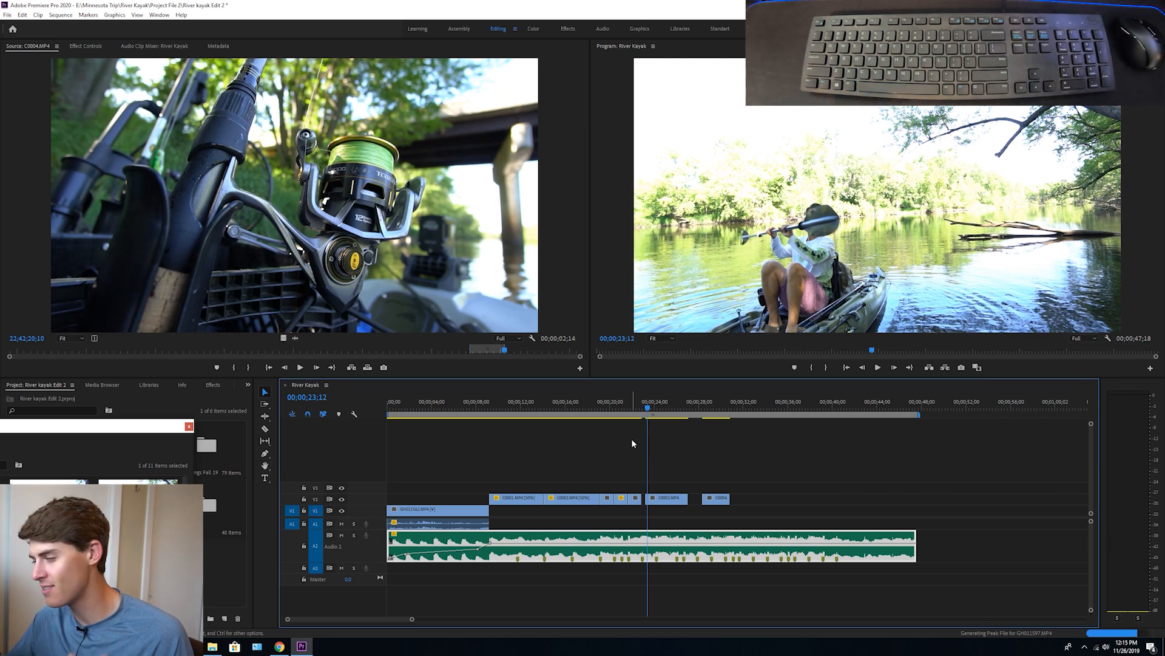
{"action": "left_click", "coordinate": [608, 402]}
{"action": "left_click_drag", "start_coordinate": [662, 499], "coordinate": [661, 502]}
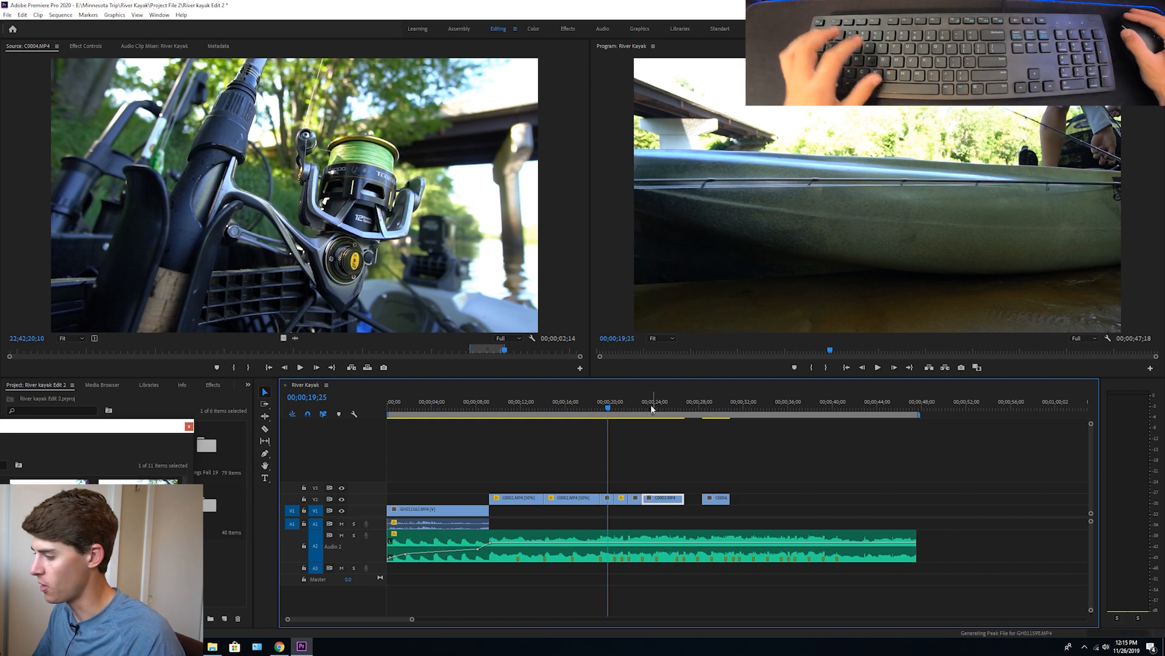
{"action": "left_click", "coordinate": [627, 408]}
{"action": "key", "text": "space"}
{"action": "left_click", "coordinate": [660, 440]}
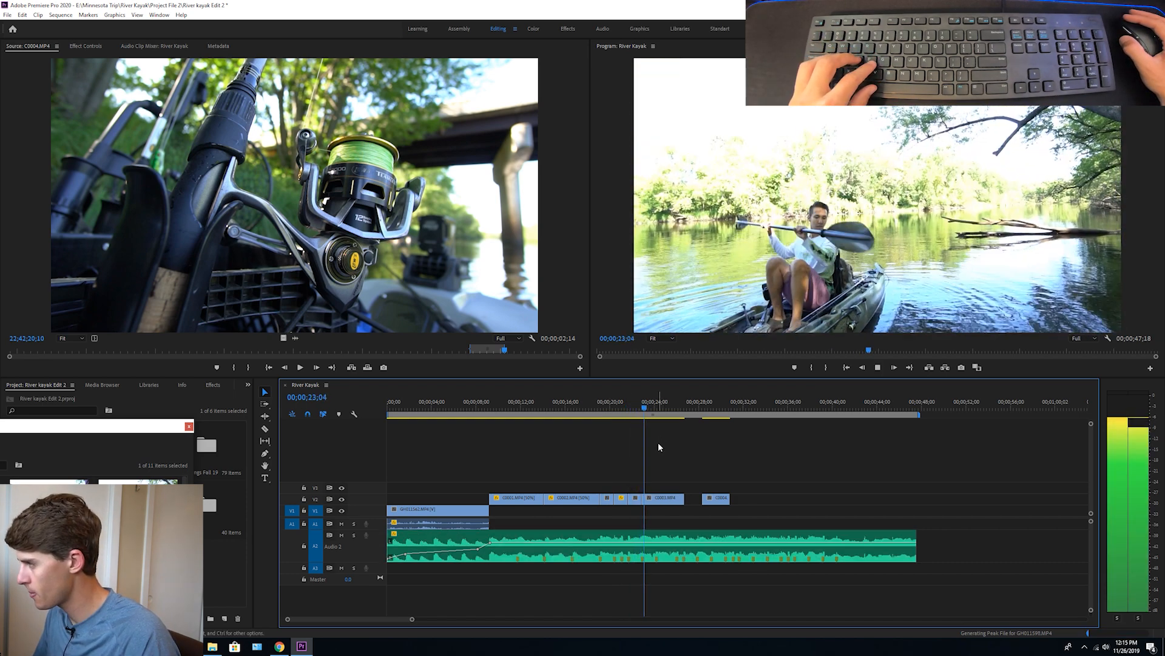
Cut the paddling clip on V2 at the beat marker near 24 seconds and select the part after the cut
{"action": "key", "text": "c"}
{"action": "key", "text": "space"}
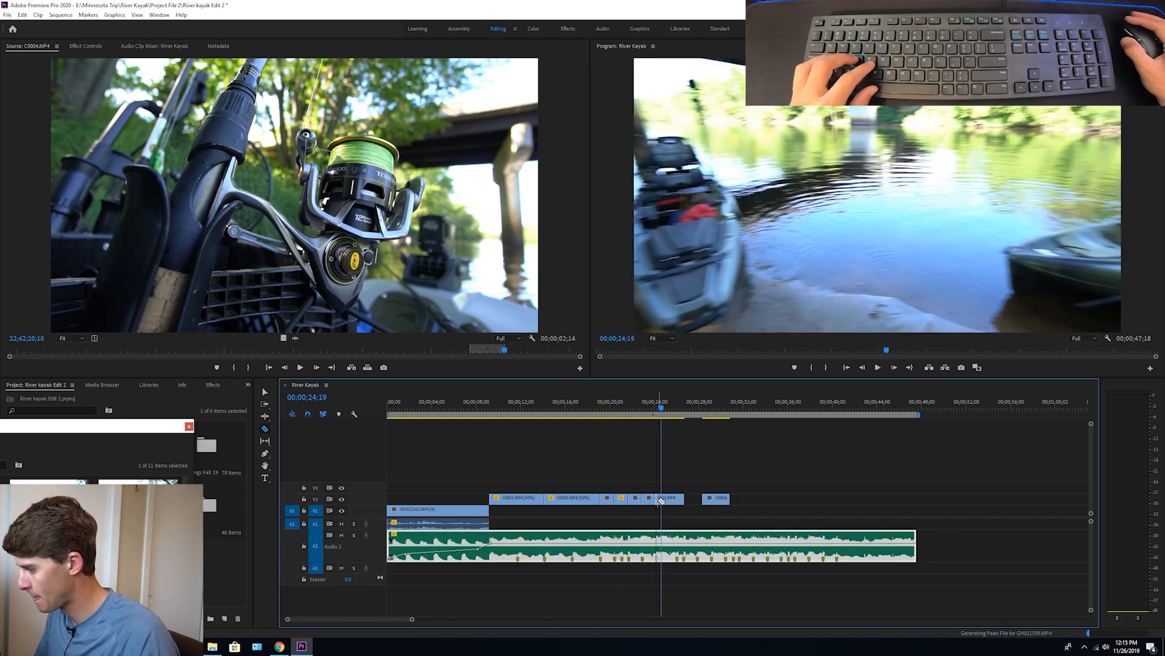
{"action": "left_click", "coordinate": [645, 408]}
{"action": "left_click", "coordinate": [665, 499]}
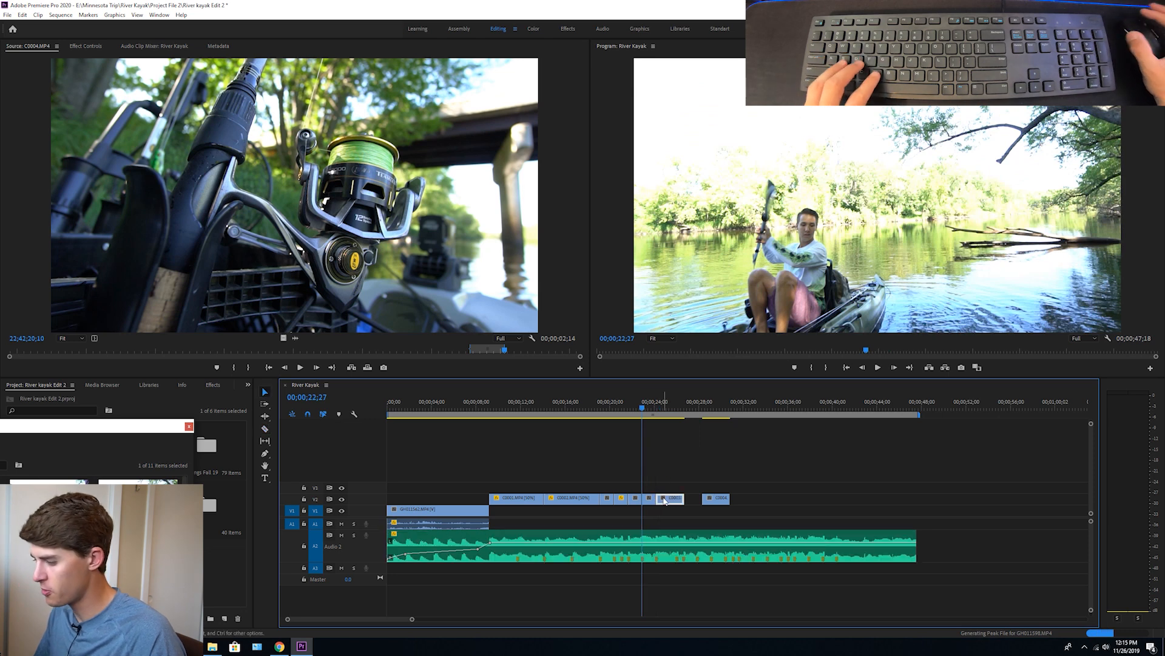
Set the speed of the part after the 24-second cut to 200% and play it back
{"action": "key", "text": "ctrl+r"}
{"action": "type", "text": "200"}
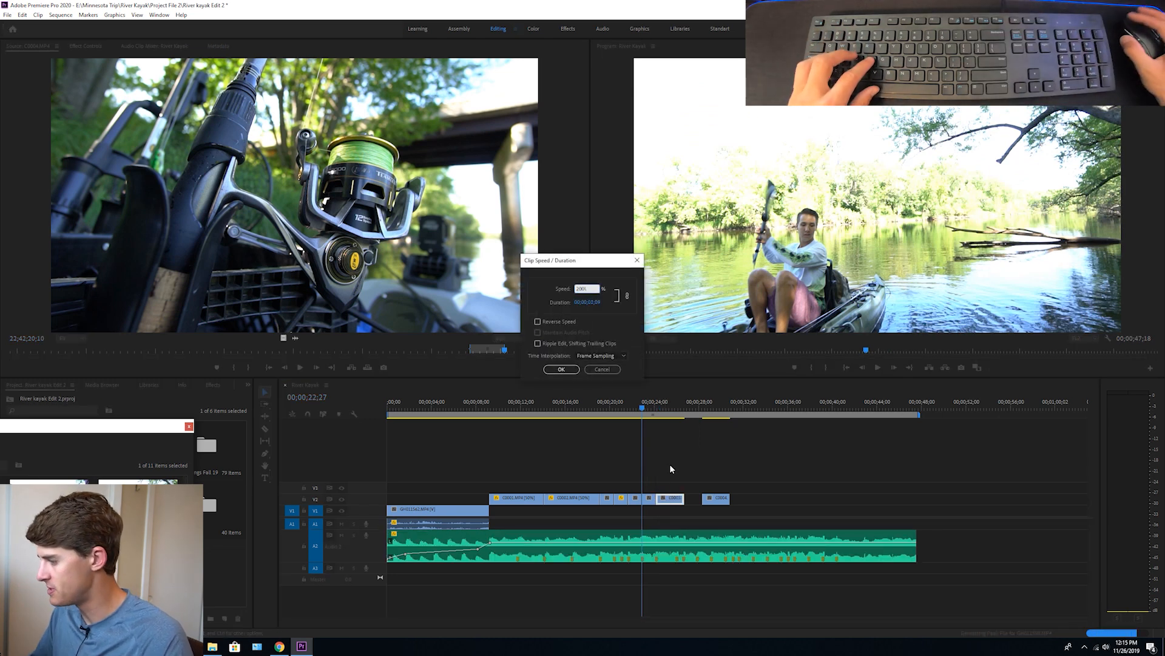
{"action": "key", "text": "Return"}
{"action": "key", "text": "space"}
{"action": "key", "text": "c"}
{"action": "key", "text": "space"}
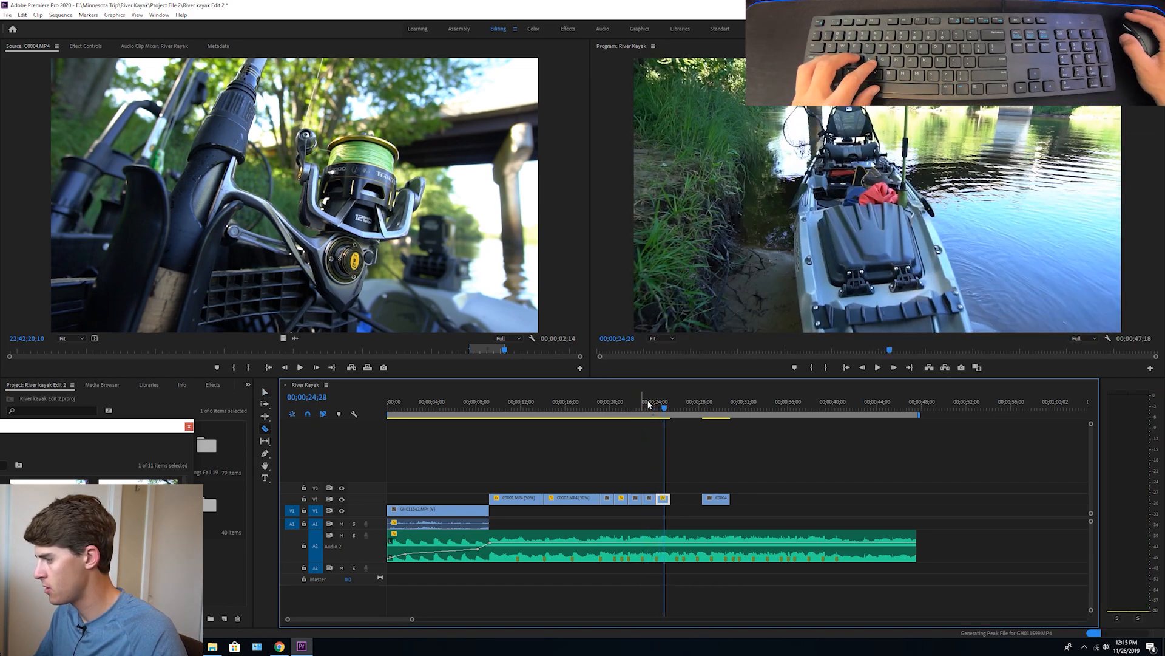
Extend the end of the sped-up clip on V2 and cut it near 00;00;25;12
{"action": "left_click", "coordinate": [650, 406]}
{"action": "key", "text": "space"}
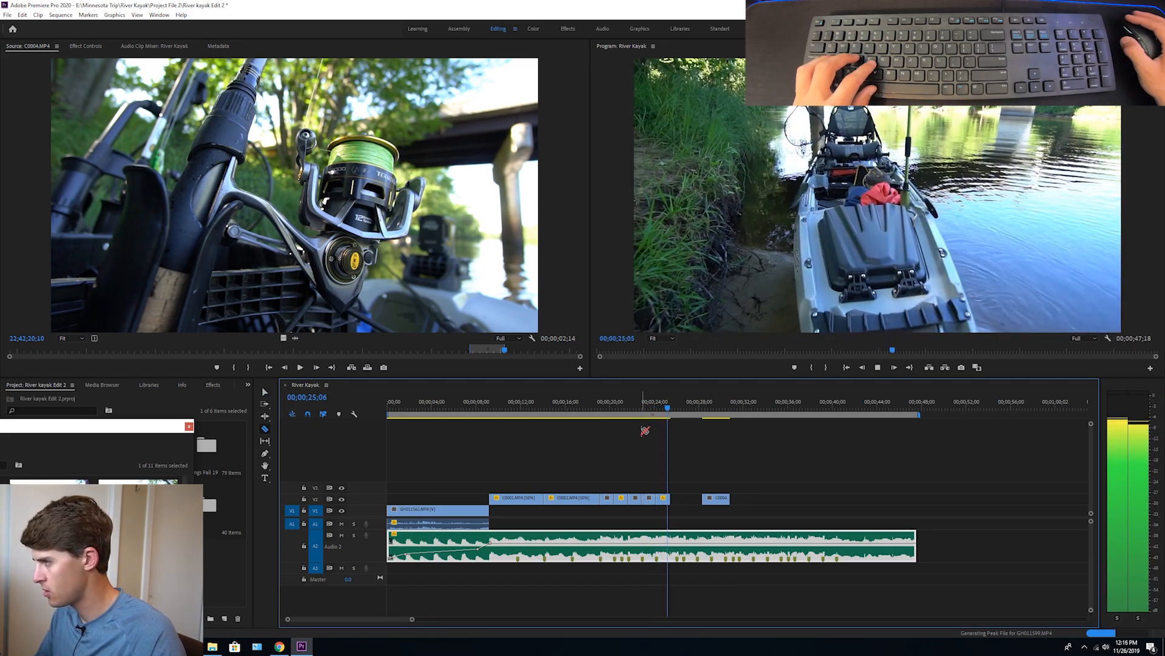
{"action": "key", "text": "space"}
{"action": "key", "text": "v"}
{"action": "left_click", "coordinate": [640, 461]}
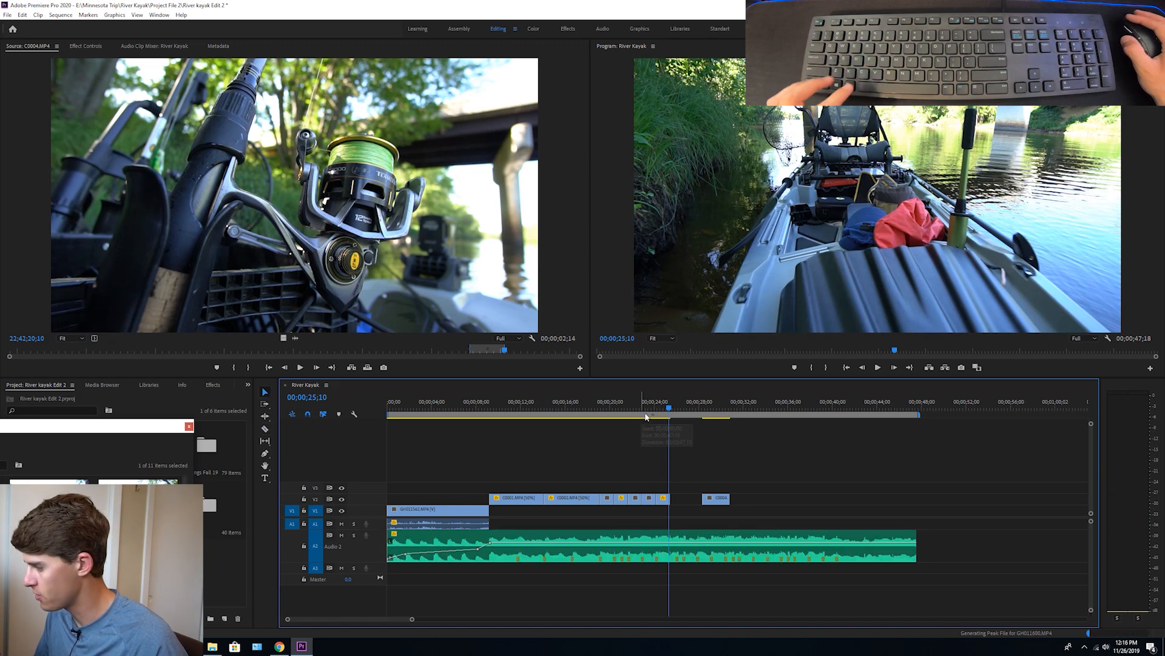
{"action": "left_click", "coordinate": [644, 406]}
{"action": "left_click_drag", "start_coordinate": [649, 410], "coordinate": [668, 408]}
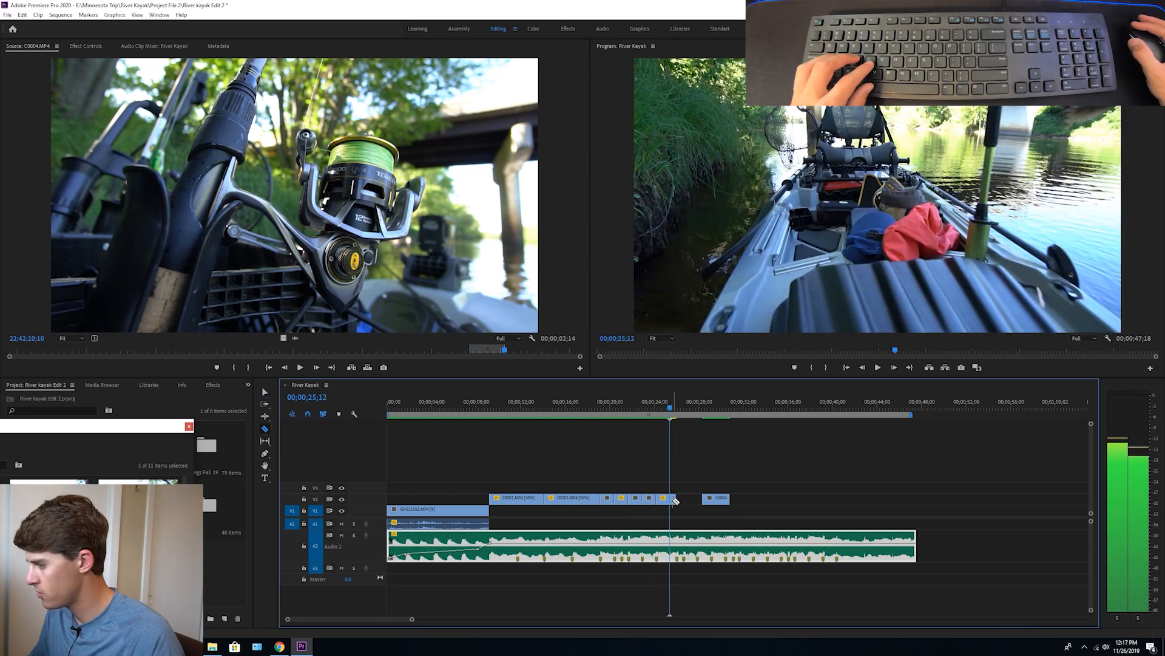
Set the speed of the piece after the 25-second cut to 50% and play the speed change
{"action": "key", "text": "ctrl+r"}
{"action": "type", "text": "50"}
{"action": "key", "text": "Return"}
{"action": "left_click", "coordinate": [644, 409]}
{"action": "key", "text": "space"}
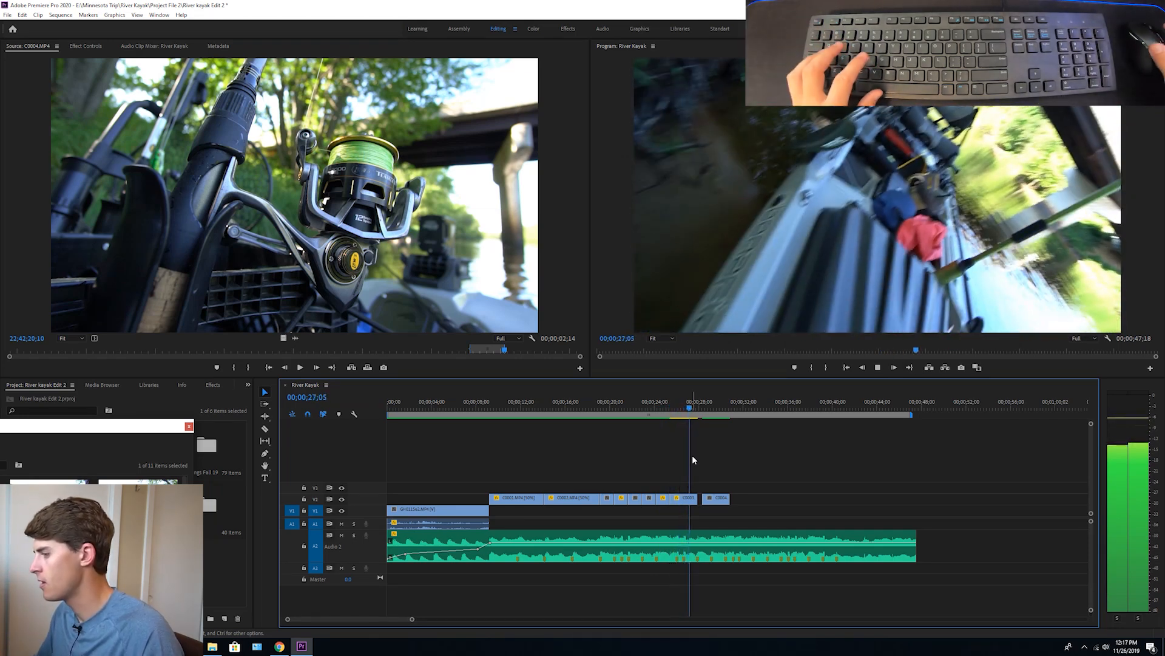
Cut the slowed piece at the beat marker between 26 and 27 seconds and delete the remainder
{"action": "key", "text": "space"}
{"action": "left_click", "coordinate": [661, 405]}
{"action": "key", "text": "c"}
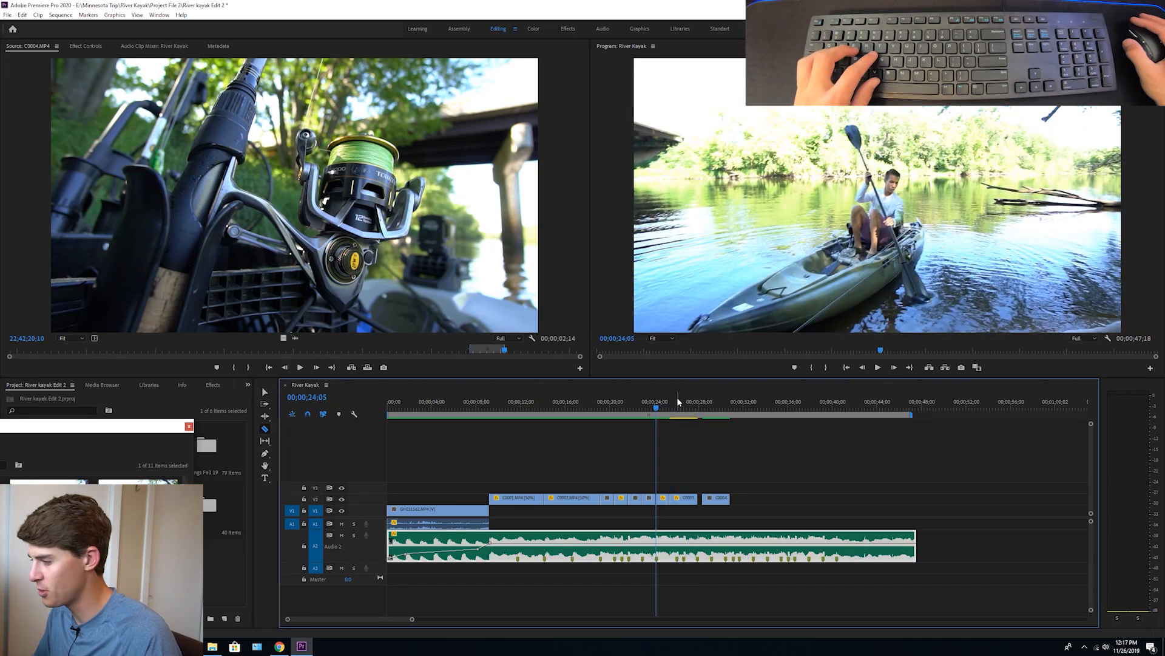
{"action": "key", "text": "space"}
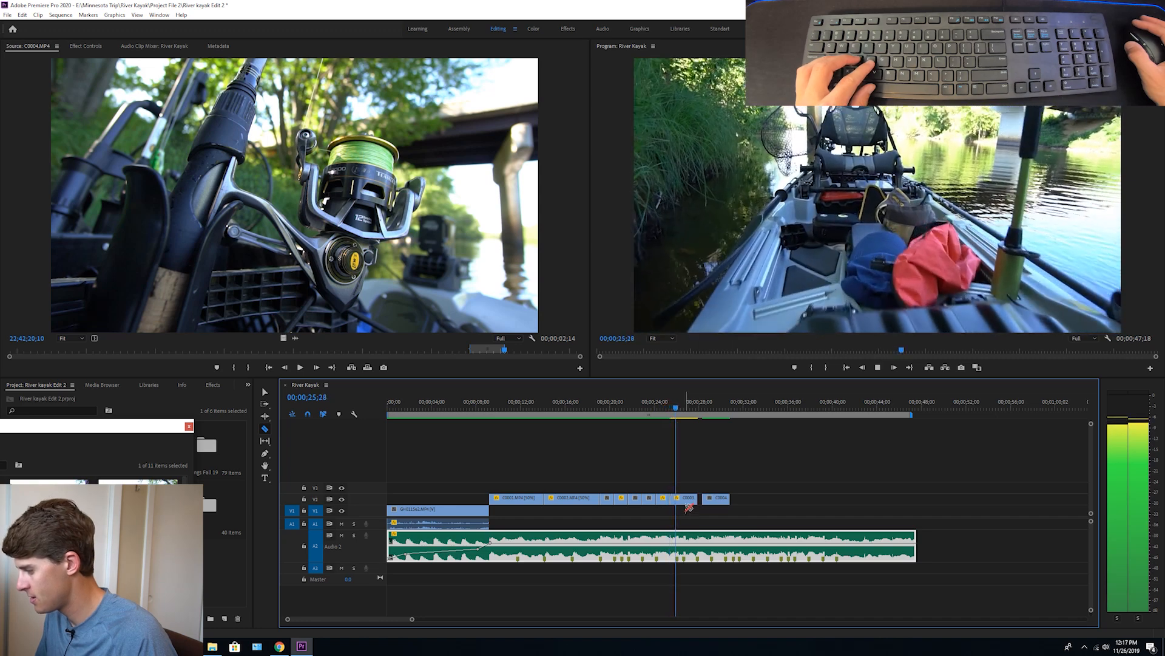
{"action": "key", "text": "space"}
{"action": "left_click", "coordinate": [686, 500]}
{"action": "key", "text": "v"}
{"action": "left_click", "coordinate": [692, 501]}
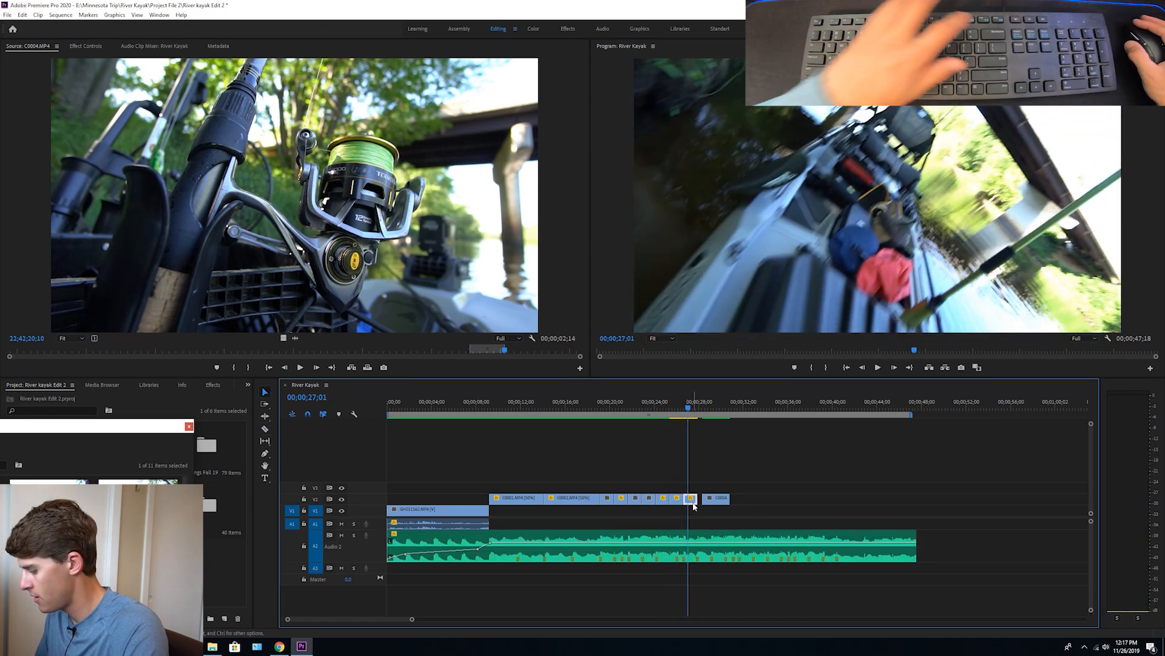
{"action": "key", "text": "Delete"}
Move the last V2 clip, showing the fishing reel, against the preceding clip and set its speed to 50%, checking the transition in playback
{"action": "left_click", "coordinate": [712, 403]}
{"action": "left_click_drag", "start_coordinate": [718, 501], "coordinate": [693, 502]}
{"action": "key", "text": "ctrl+r"}
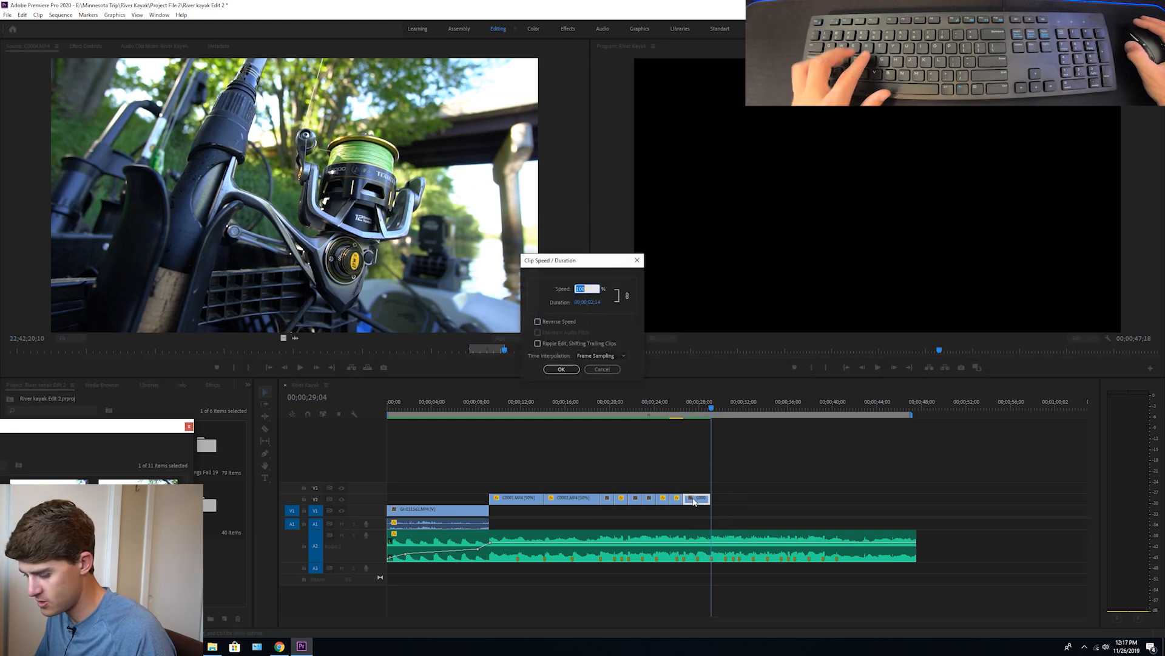
{"action": "key", "text": "Return"}
{"action": "left_click", "coordinate": [655, 406]}
{"action": "key", "text": "space"}
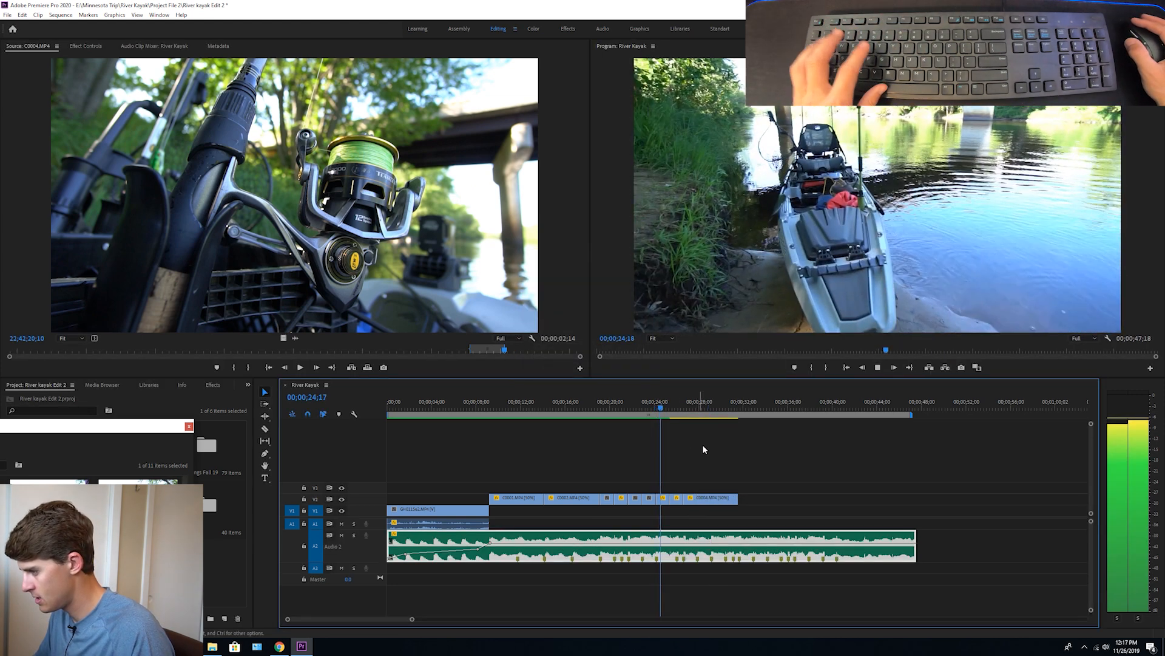
{"action": "left_click", "coordinate": [702, 448]}
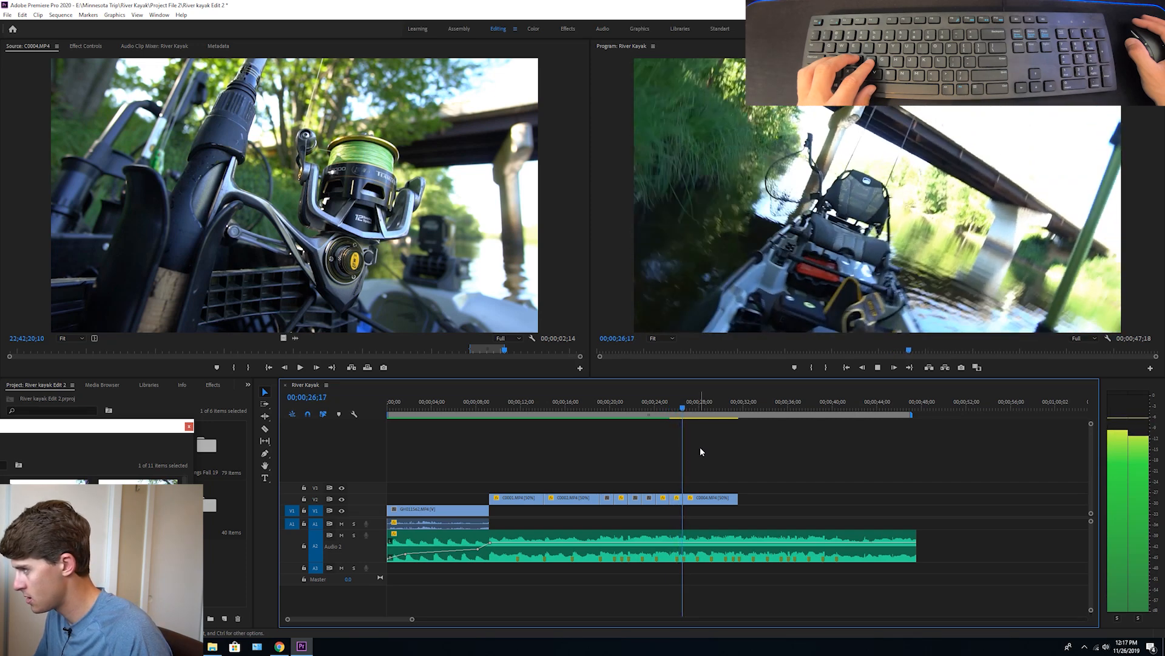
Cut the slowed fishing reel clip at the beat marker near 29 seconds and delete the part after the cut
{"action": "key", "text": "c"}
{"action": "left_click", "coordinate": [714, 497]}
{"action": "key", "text": "v"}
{"action": "left_click", "coordinate": [728, 498]}
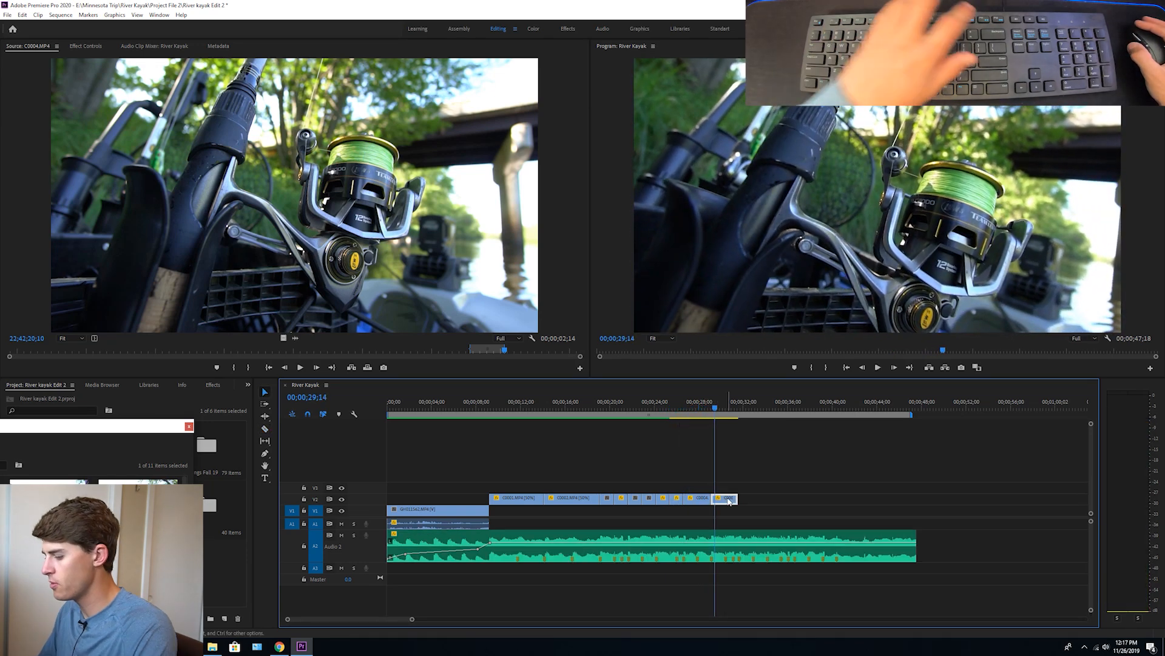
{"action": "key", "text": "Delete"}
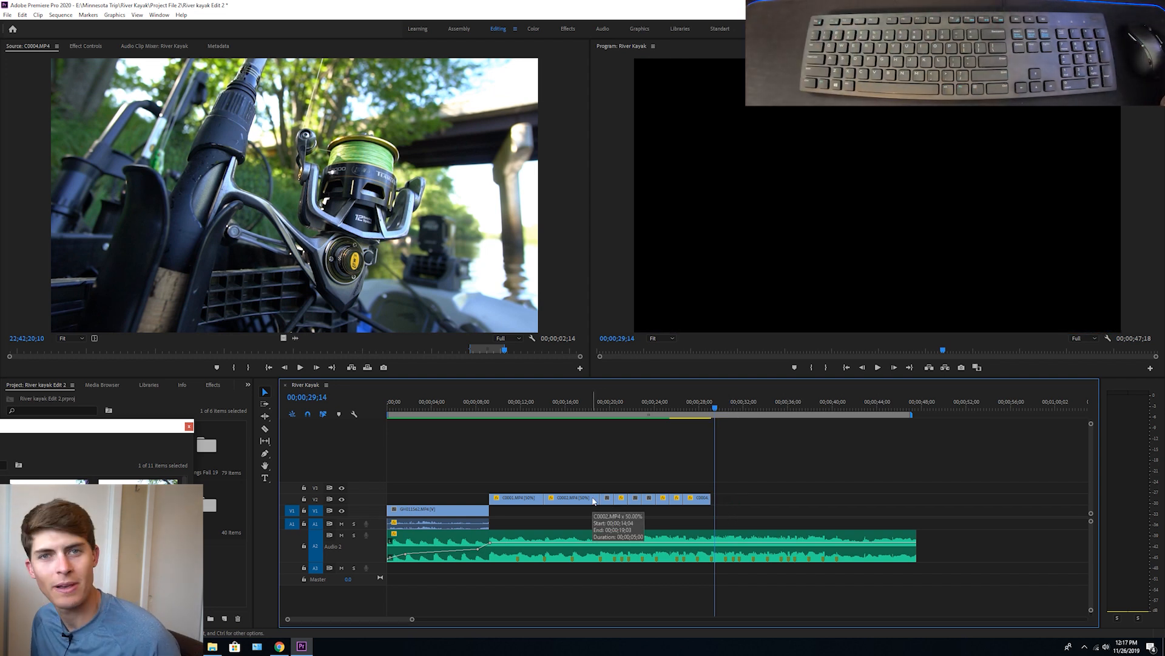
Place the playhead at 00;00;10;14 and render the effects in the sequence's work area
{"action": "left_click", "coordinate": [505, 408]}
{"action": "key", "text": "Return"}
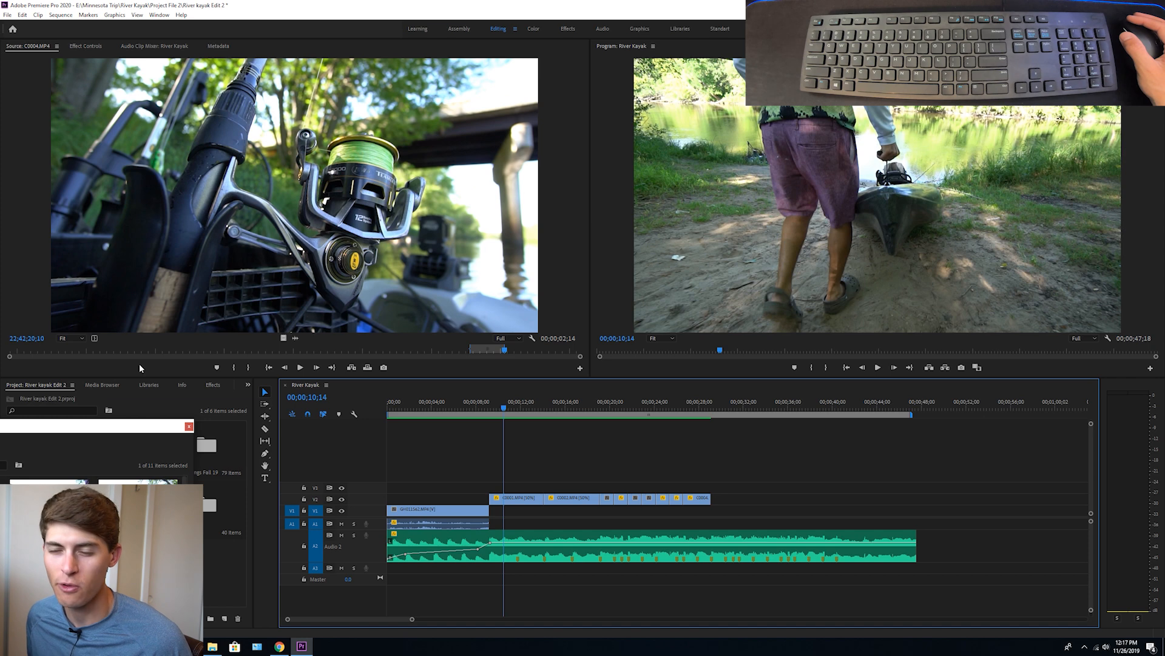
Save the project and close the floating Sony bin window
{"action": "key", "text": "ctrl+s"}
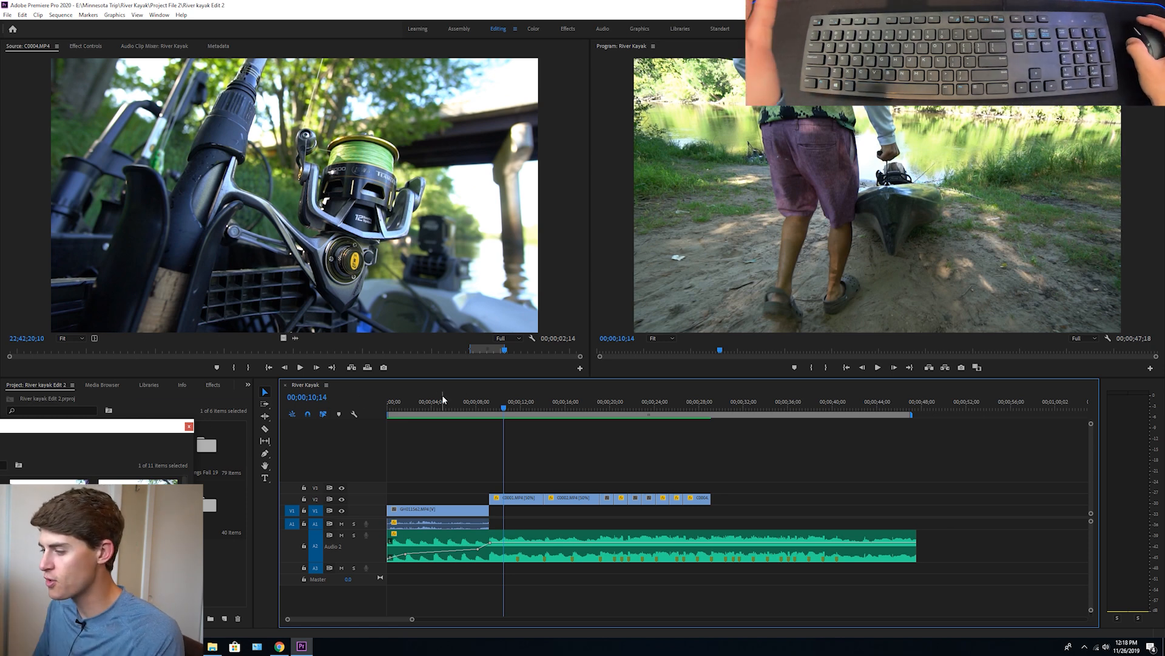
{"action": "left_click", "coordinate": [189, 426]}
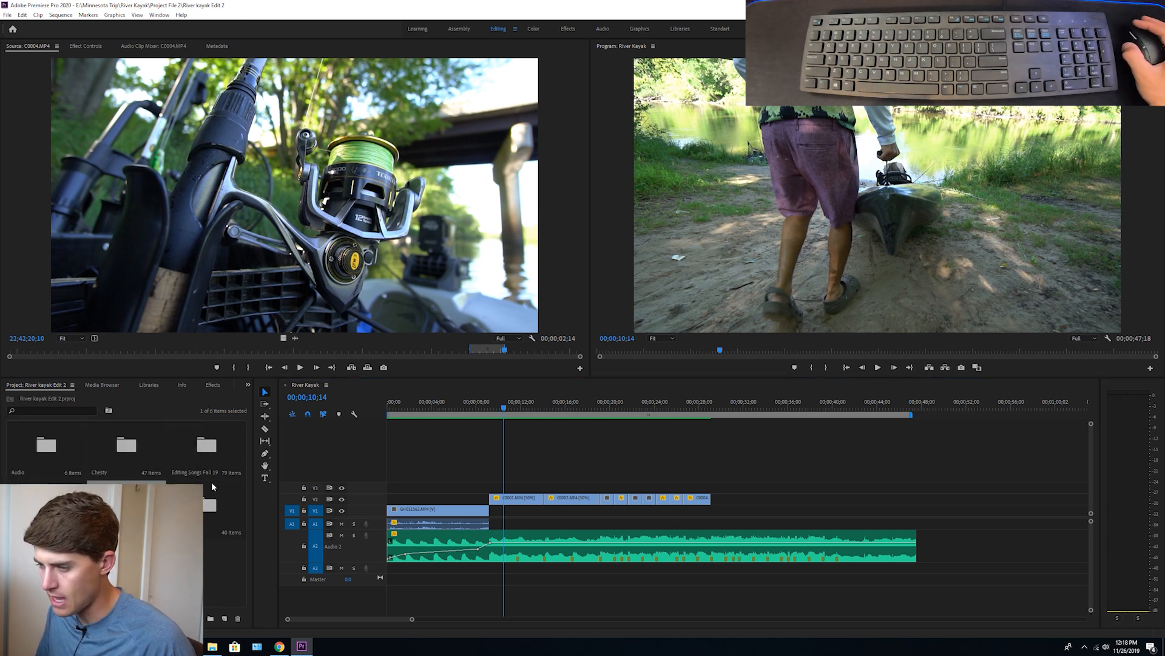
Load GOPR1682.MP4 from the Chesty bin and mark the section from 01:58:15:43 to 01:58:57:39
{"action": "double_click", "coordinate": [125, 428]}
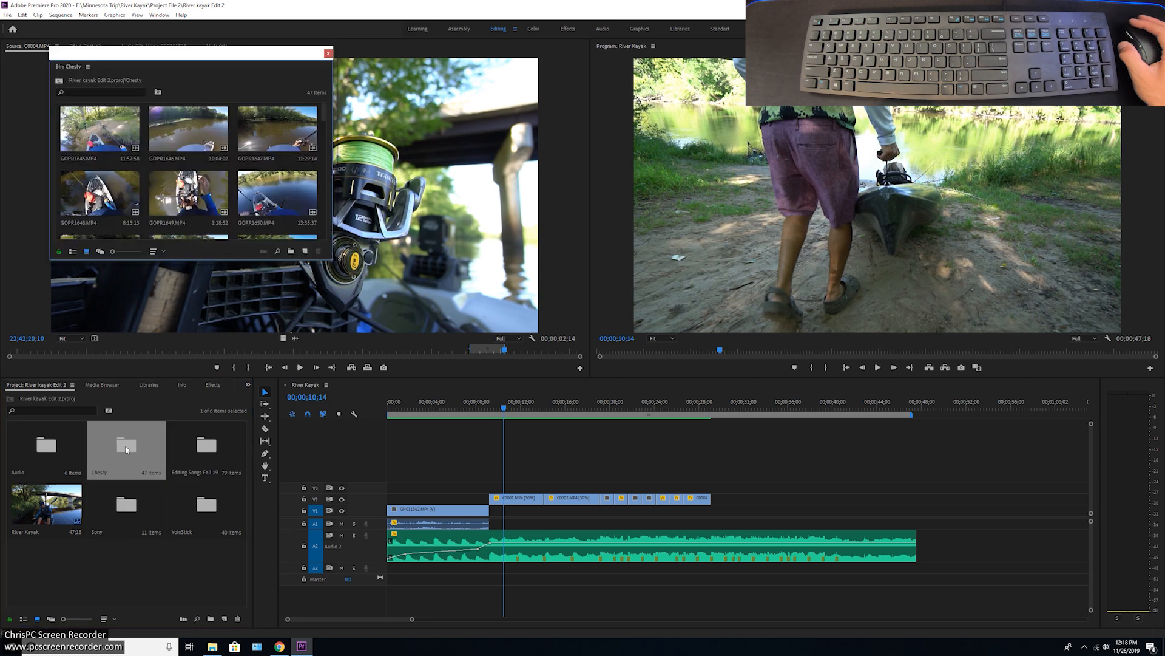
{"action": "scroll", "coordinate": [235, 200], "scroll_direction": "down", "scroll_amount": 10}
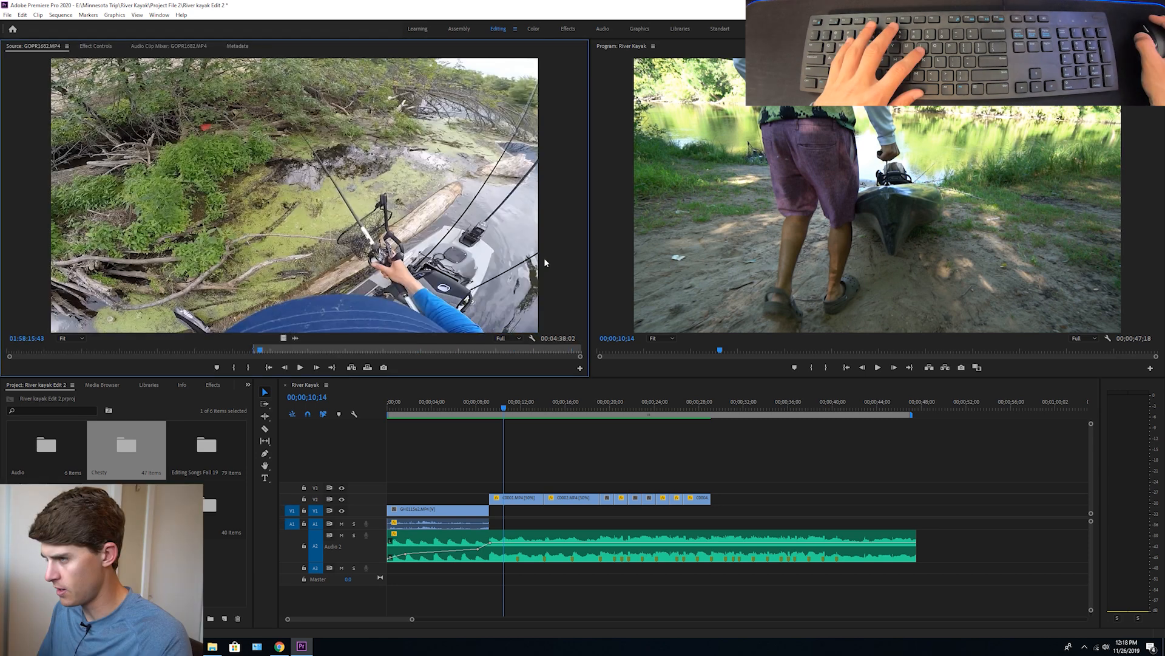
{"action": "key", "text": "i"}
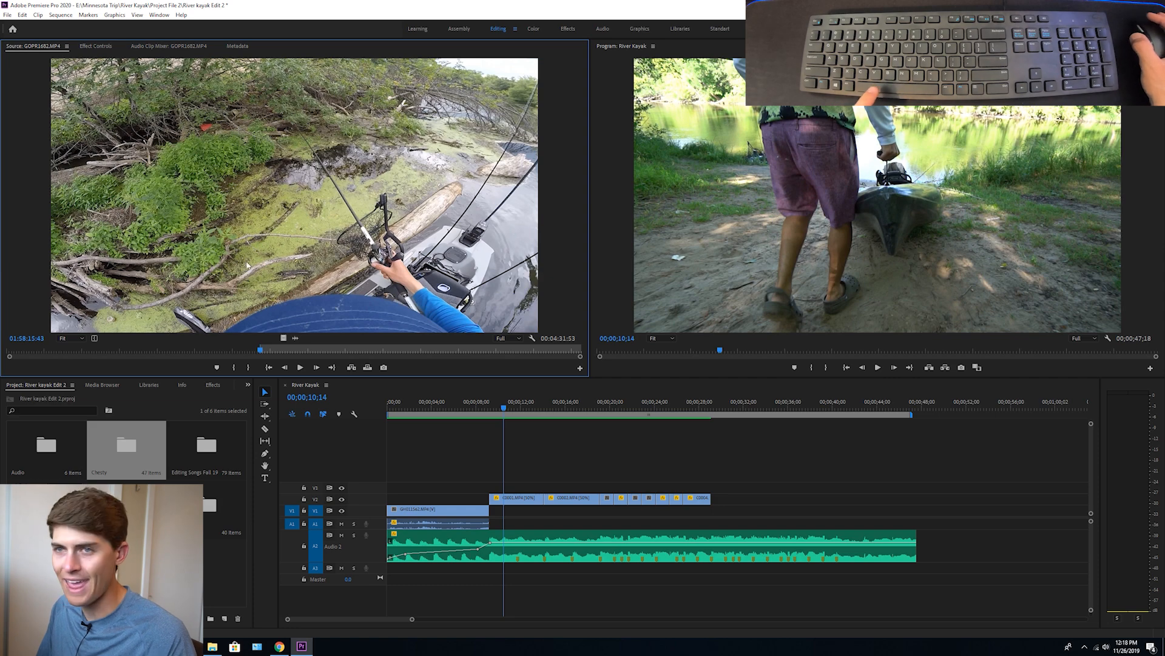
{"action": "key", "text": "space"}
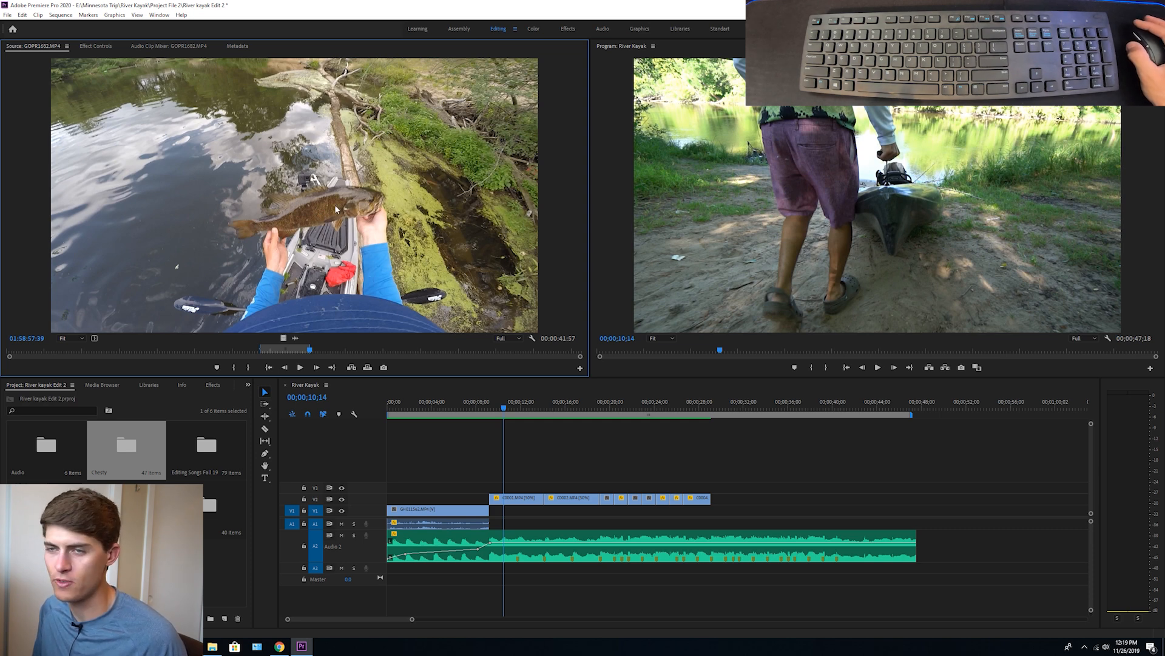
Place the marked GOPR1682.MP4 section with its audio on V1 and A1, starting where the last V2 clip ends
{"action": "left_click", "coordinate": [293, 338]}
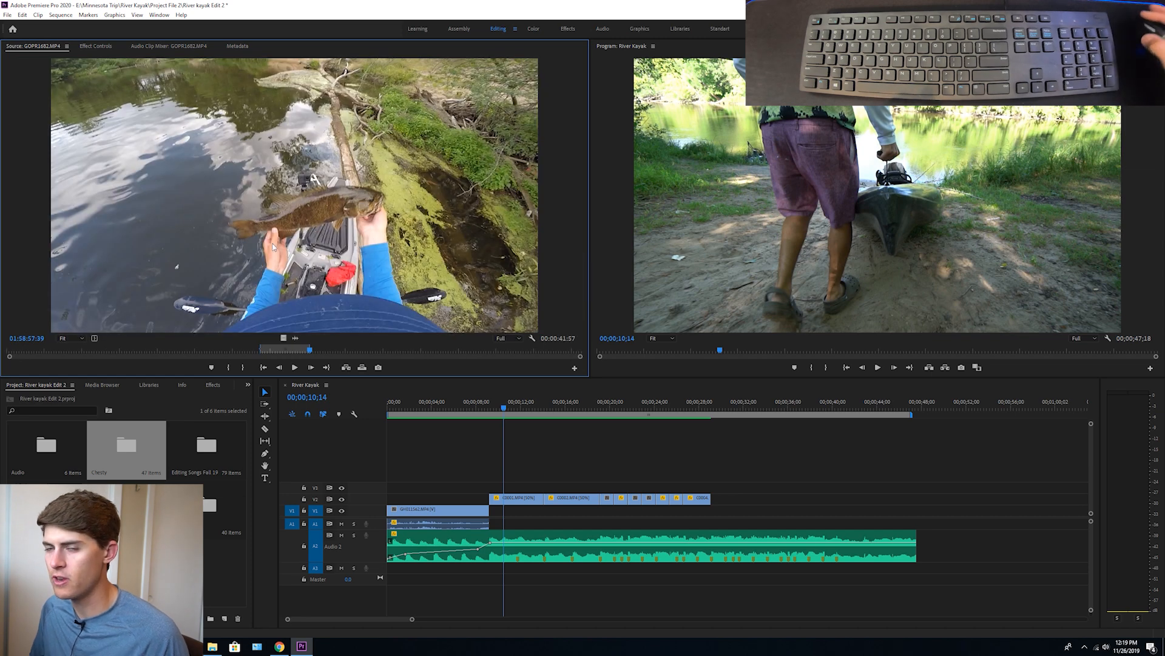
{"action": "left_click_drag", "start_coordinate": [286, 338], "coordinate": [721, 522]}
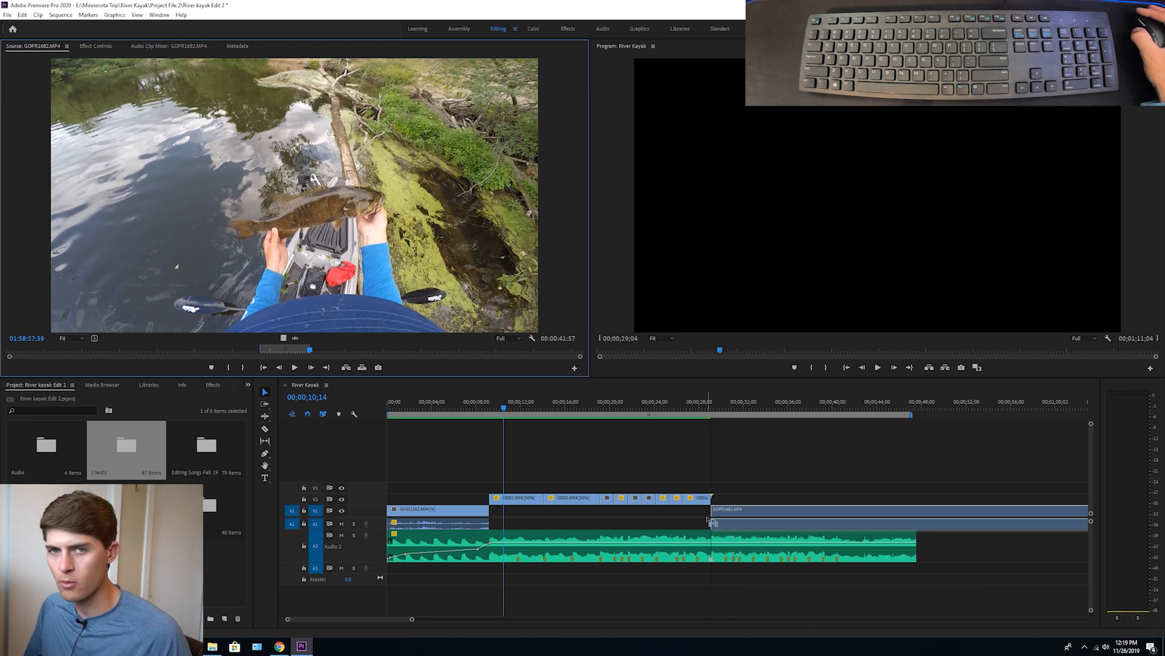
{"action": "mouse_move", "coordinate": [707, 519]}
{"action": "left_mouse_down"}
{"action": "mouse_move", "coordinate": [720, 510]}
{"action": "mouse_move", "coordinate": [735, 534]}
{"action": "mouse_move", "coordinate": [650, 548]}
{"action": "mouse_move", "coordinate": [801, 543]}
{"action": "mouse_move", "coordinate": [714, 516]}
{"action": "left_mouse_up"}
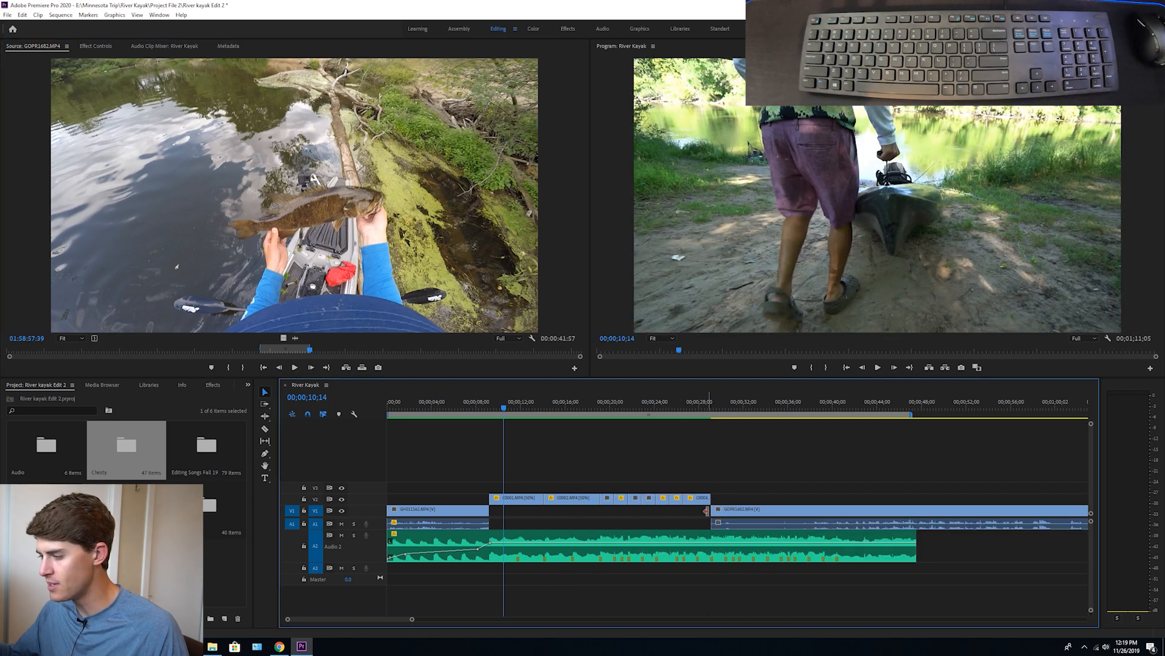
Add Pen tool volume keyframes to the Audio 2 music, fading it down from about 28 to 39 seconds under the GoPro clip
{"action": "left_click", "coordinate": [677, 408]}
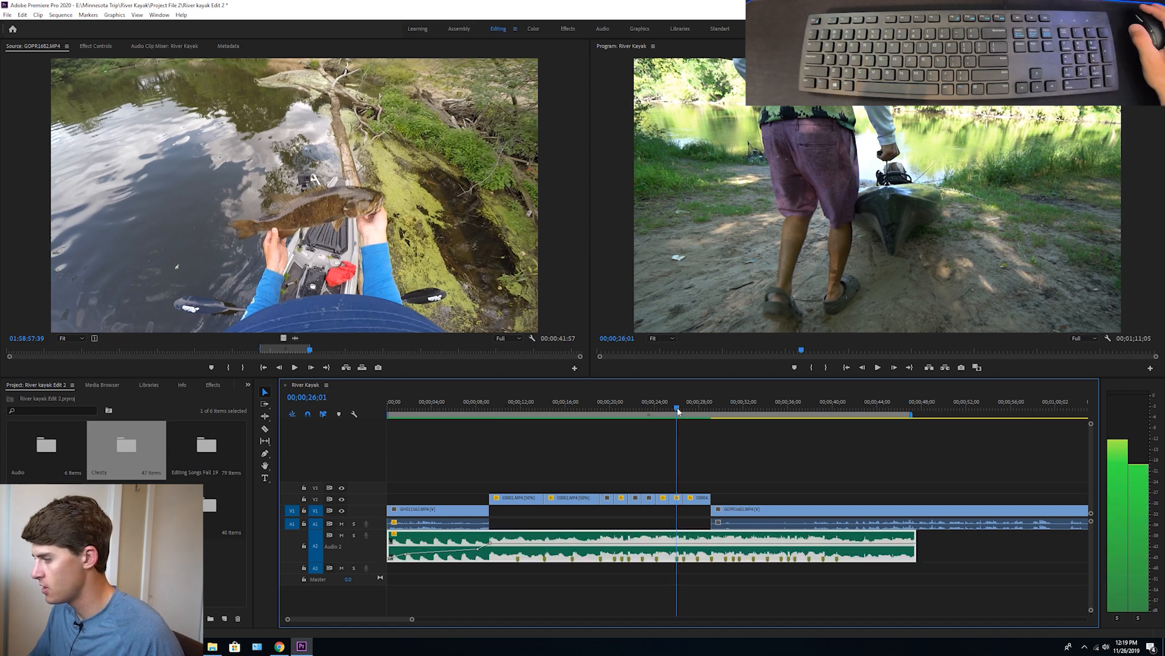
{"action": "key", "text": "p"}
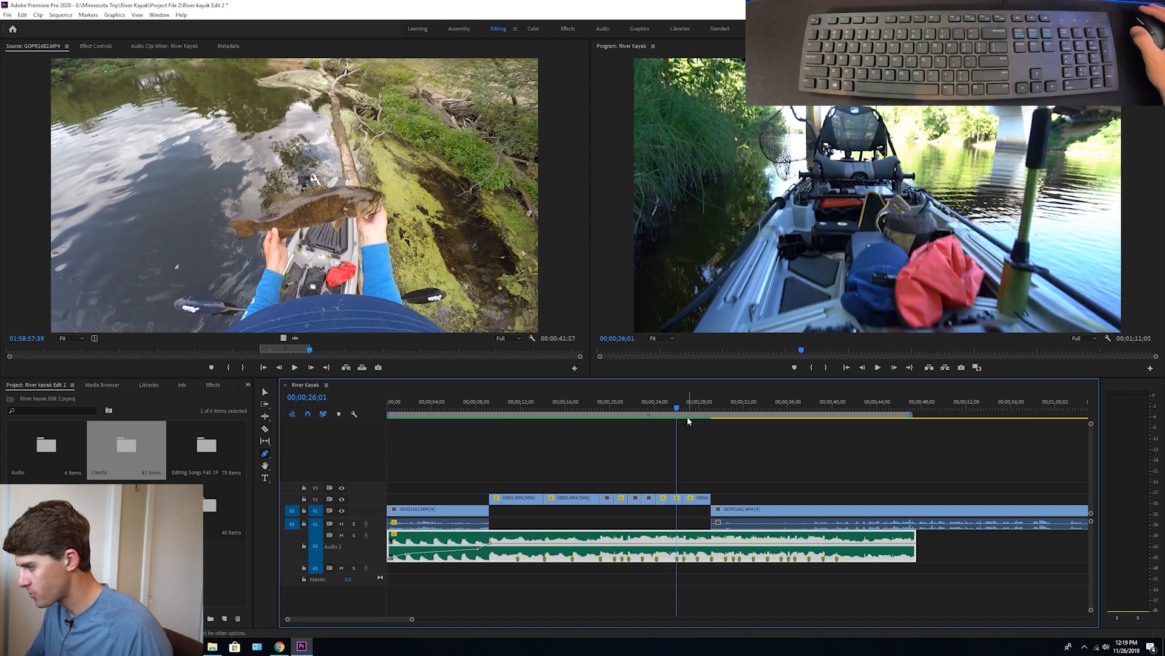
{"action": "key", "text": "Down"}
{"action": "left_click", "coordinate": [739, 424]}
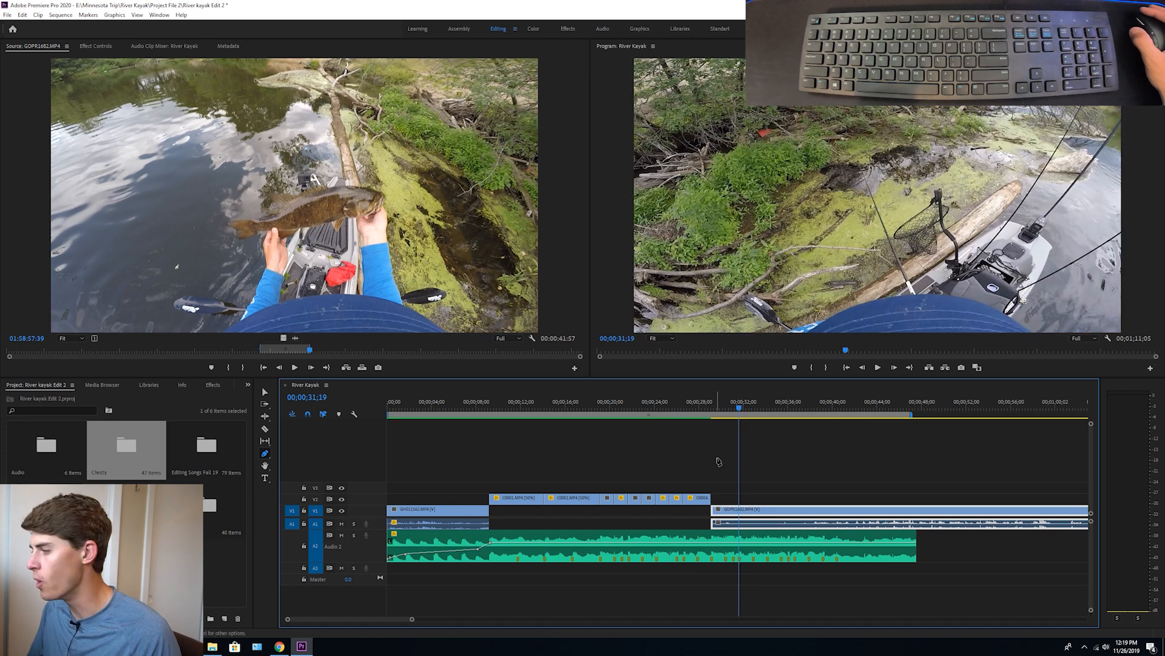
{"action": "left_click", "coordinate": [696, 413]}
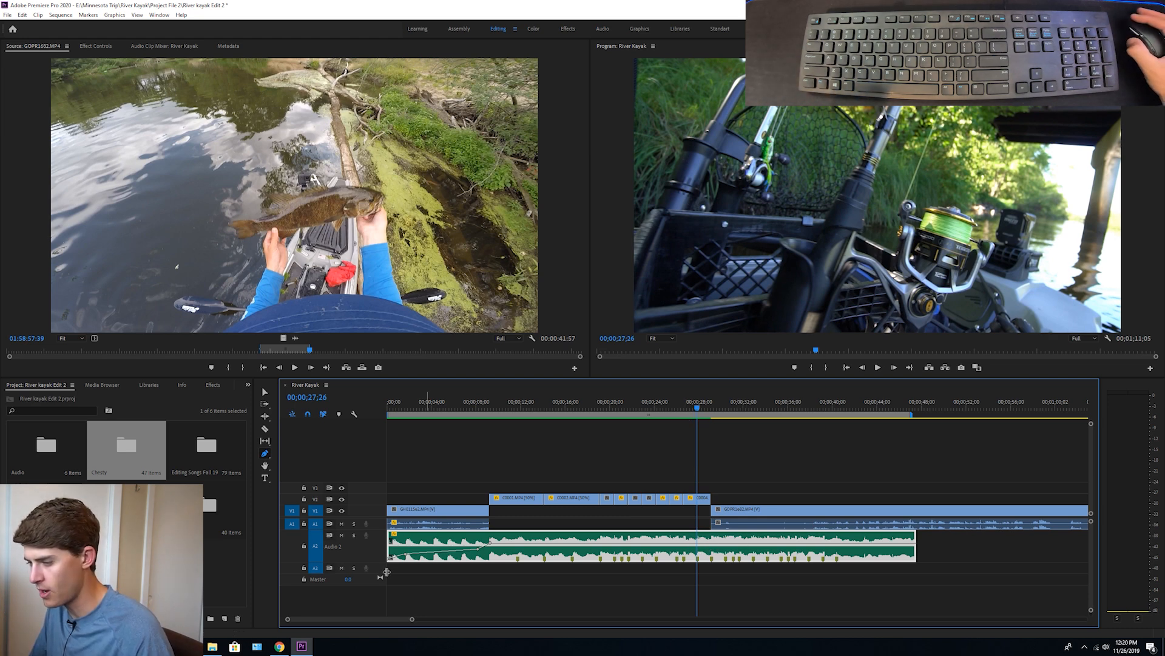
{"action": "mouse_move", "coordinate": [380, 561]}
{"action": "left_mouse_down"}
{"action": "mouse_move", "coordinate": [380, 605]}
{"action": "mouse_move", "coordinate": [381, 564]}
{"action": "left_mouse_up"}
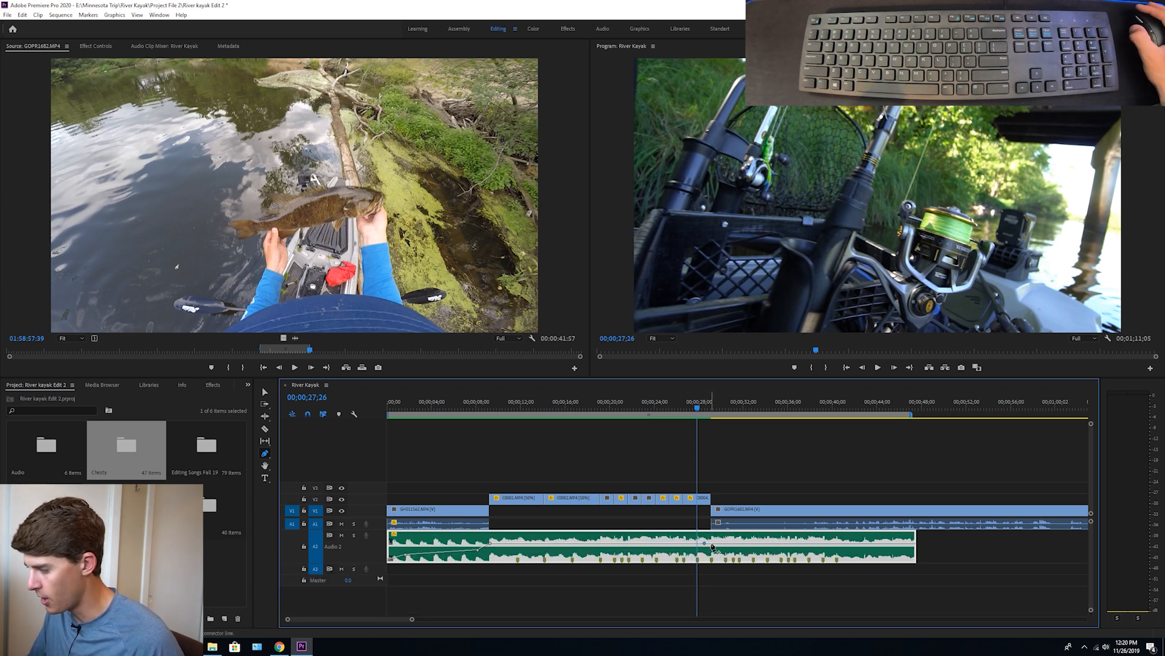
{"action": "left_click_drag", "start_coordinate": [722, 546], "coordinate": [800, 551]}
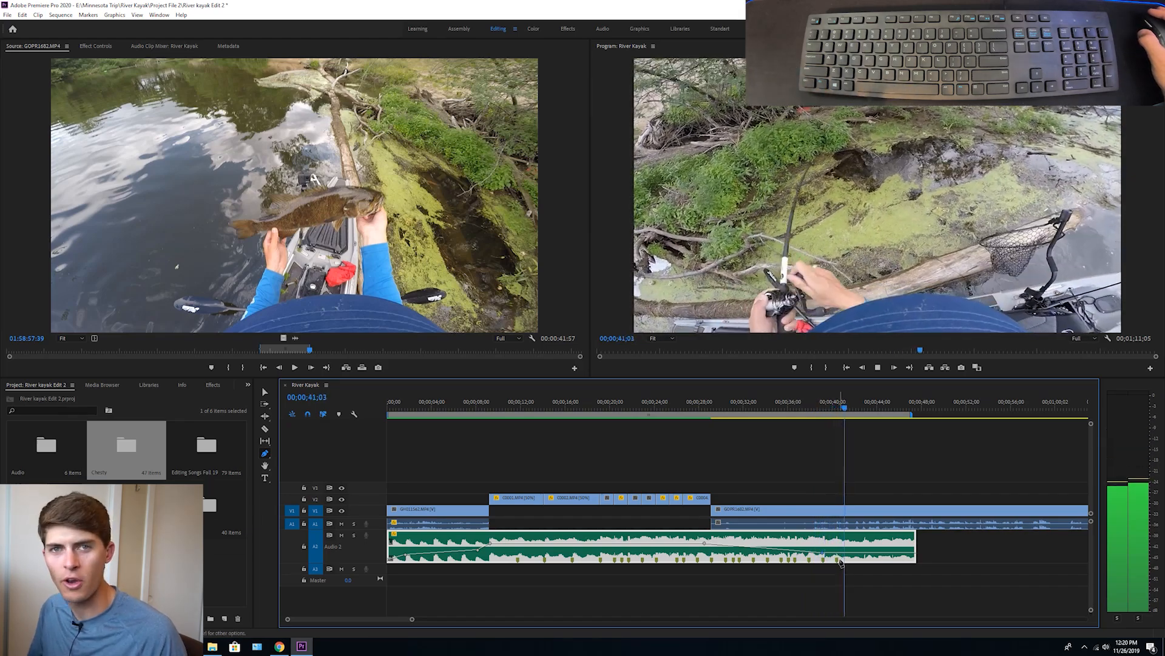
Extend the music past the end of the GoPro clip to 00;01;21;20 and stretch the work area to match
{"action": "key", "text": "v"}
{"action": "left_click_drag", "start_coordinate": [915, 549], "coordinate": [1025, 550]}
{"action": "key", "text": "minus"}
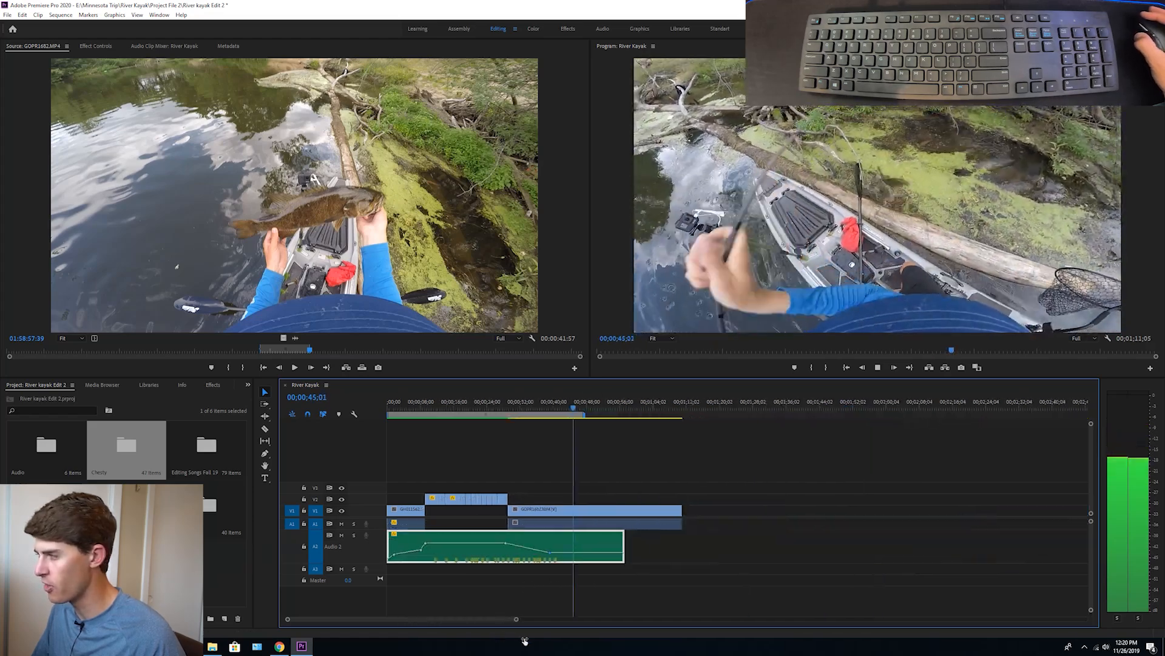
{"action": "left_click_drag", "start_coordinate": [623, 552], "coordinate": [682, 549]}
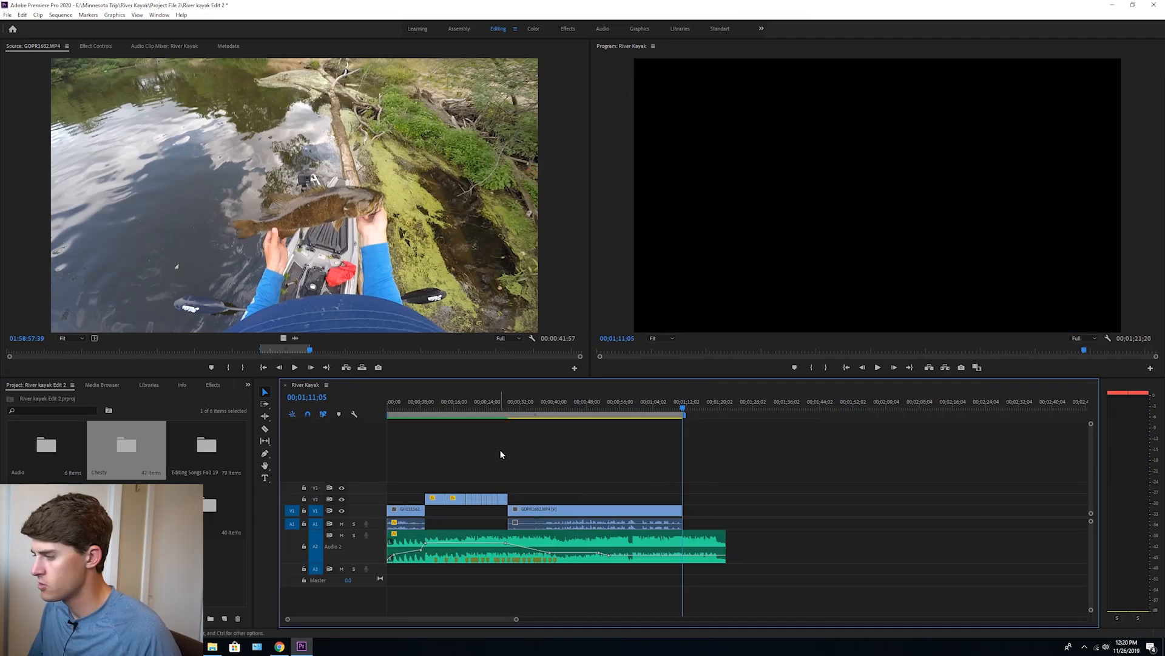
{"action": "left_click_drag", "start_coordinate": [689, 410], "coordinate": [740, 413]}
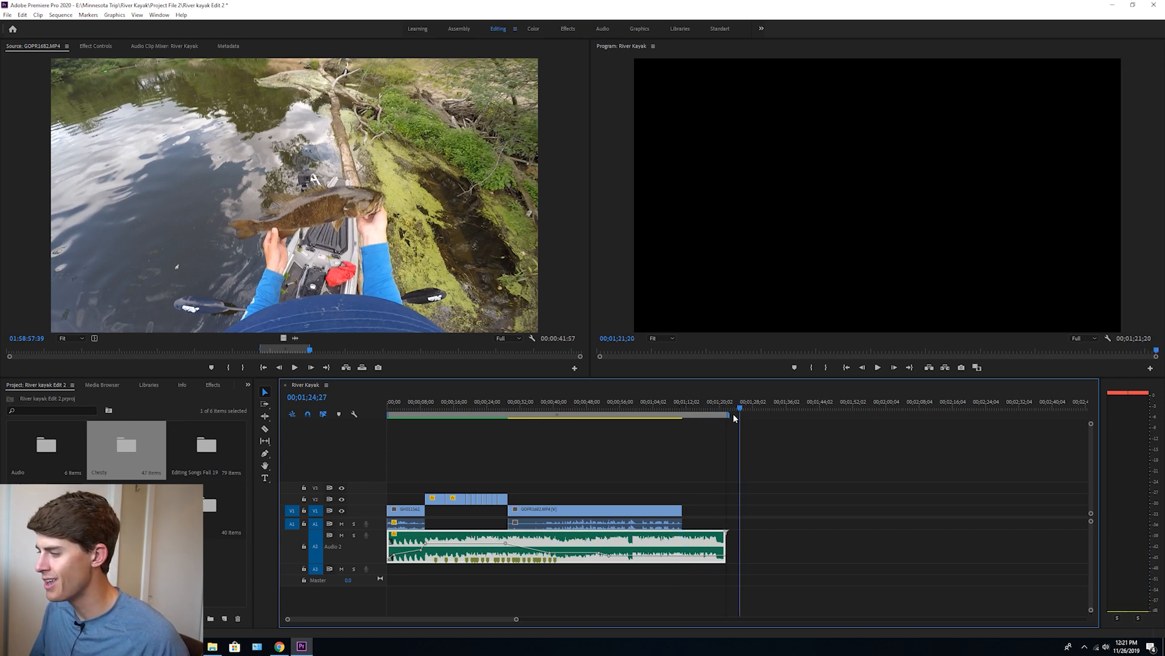
{"action": "left_click", "coordinate": [534, 403]}
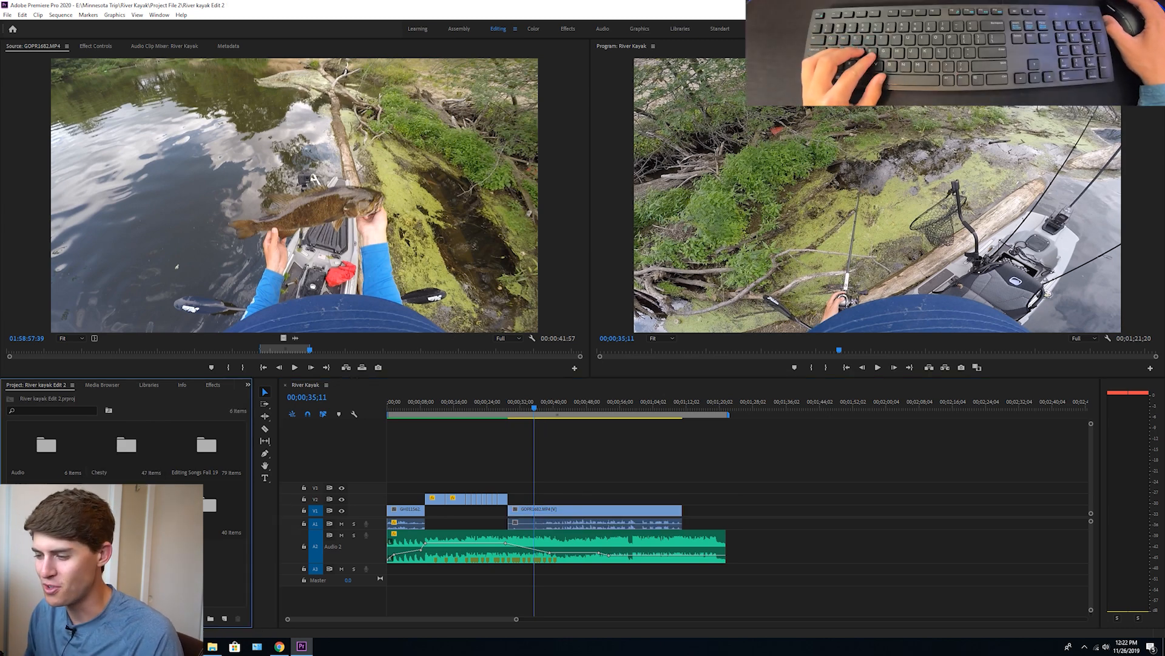
Load MAH04847.MP4 from the Sony bin into the source monitor and close the bin window
{"action": "double_click", "coordinate": [126, 505]}
{"action": "scroll", "coordinate": [229, 228], "scroll_direction": "down", "scroll_amount": 3}
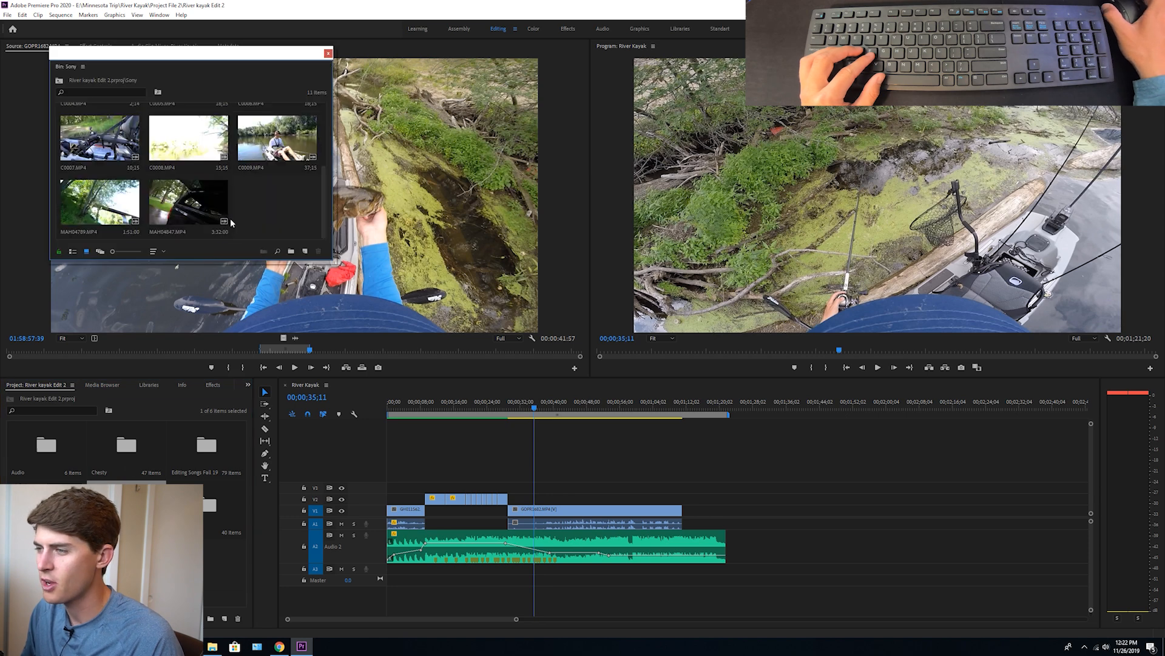
{"action": "double_click", "coordinate": [200, 195]}
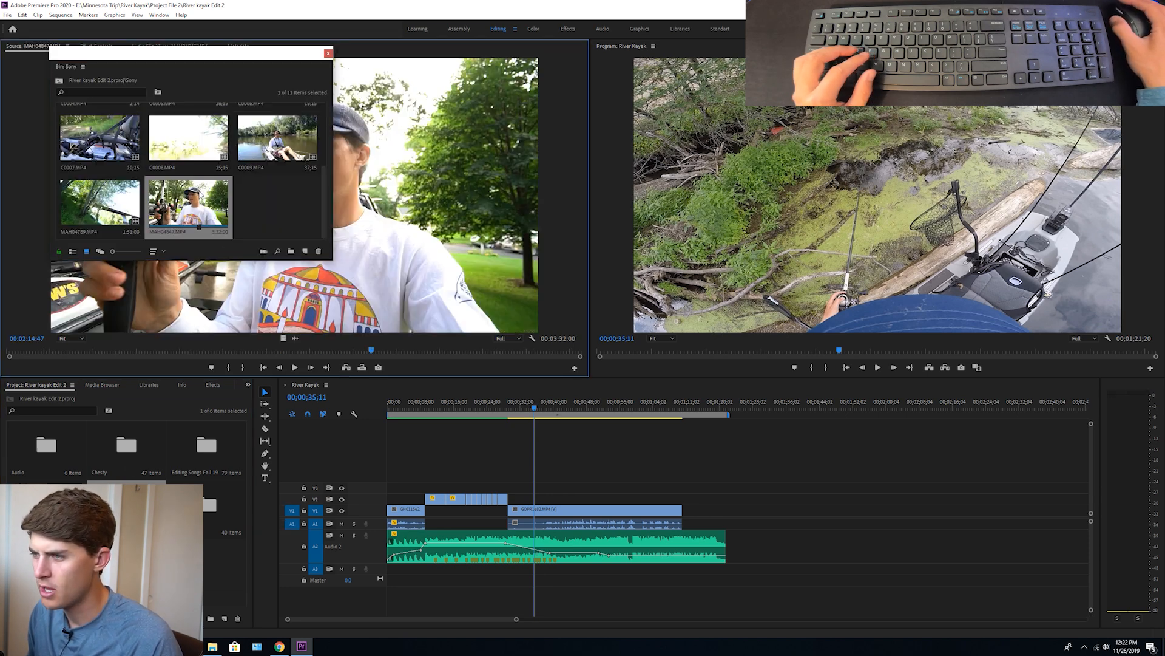
{"action": "left_click", "coordinate": [327, 53]}
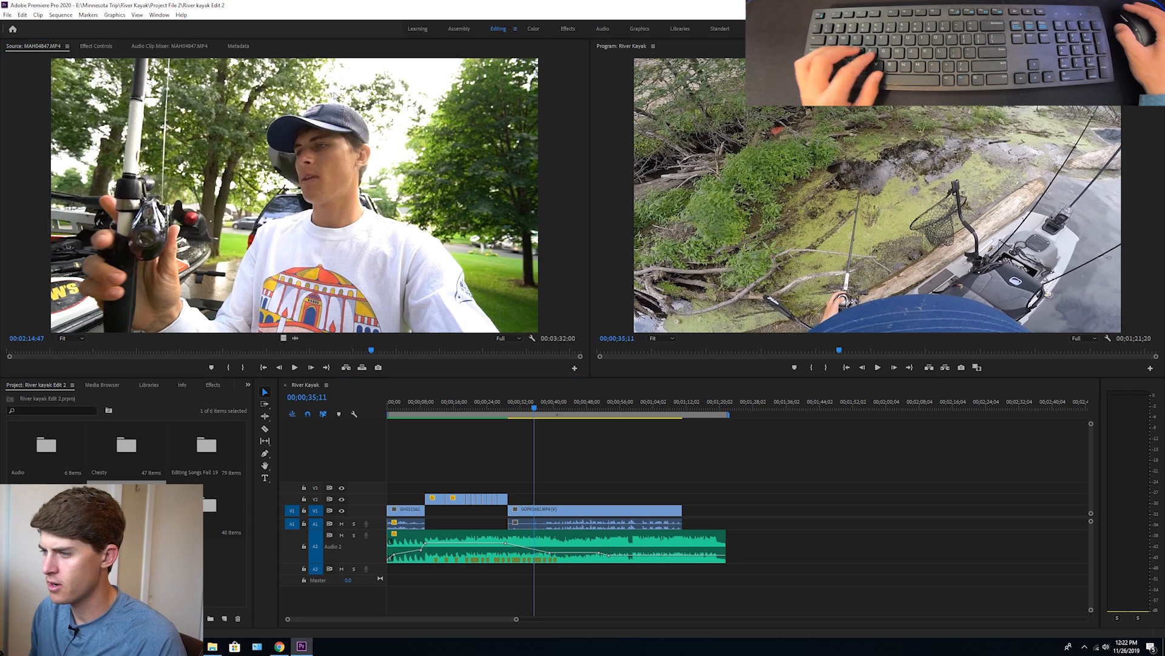
Place a 20-second section of MAH04847.MP4 on V1 after the GoPro clip, extending the music and work area to about 00;01;33;14
{"action": "left_click", "coordinate": [341, 352]}
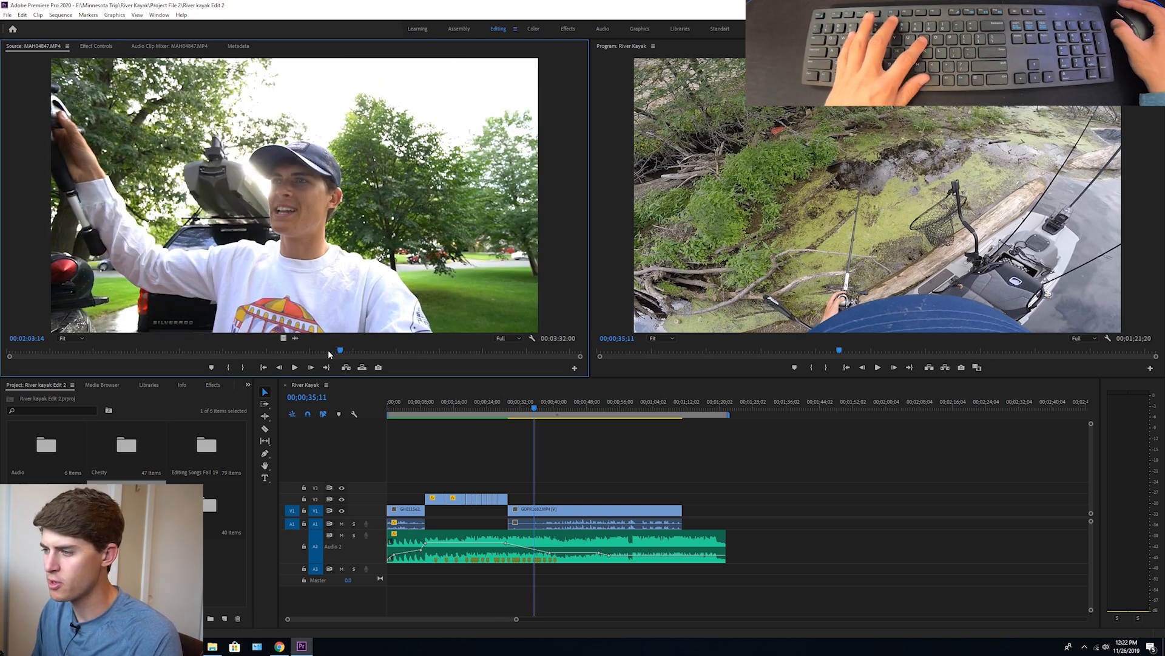
{"action": "key", "text": "i"}
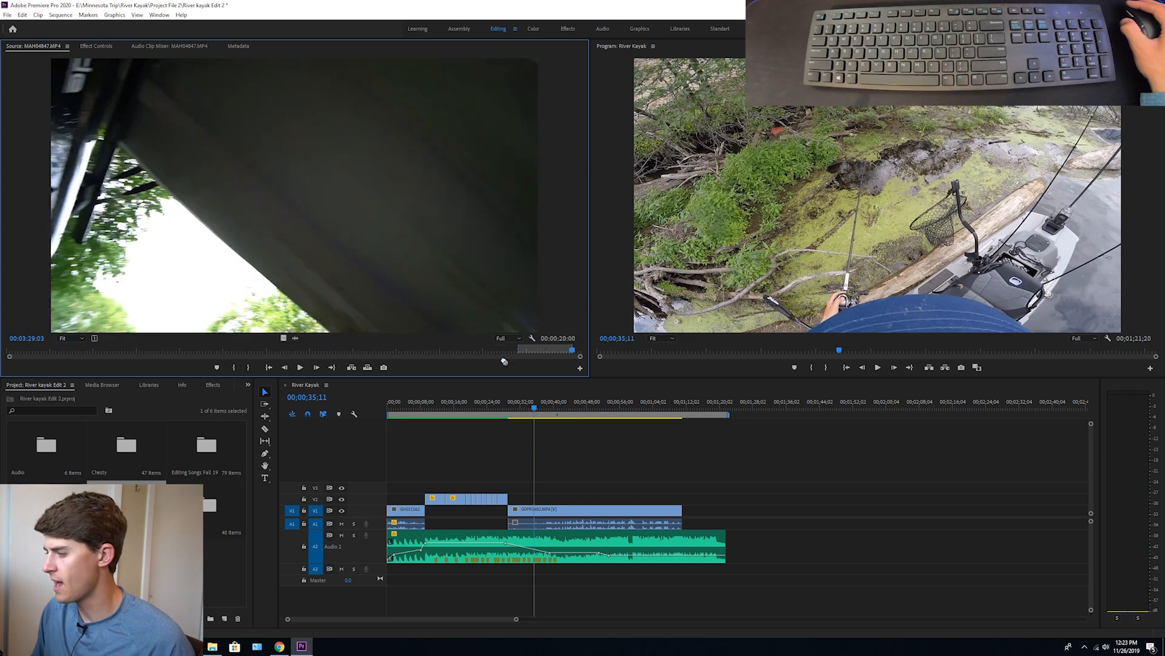
{"action": "left_click_drag", "start_coordinate": [504, 361], "coordinate": [774, 545]}
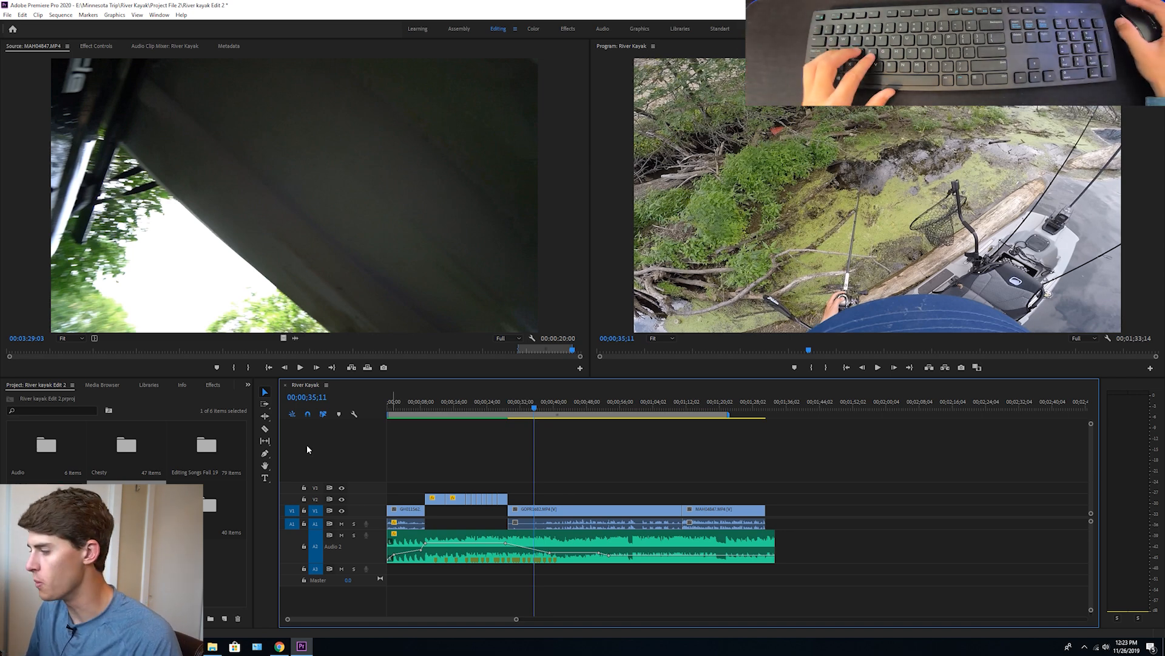
{"action": "left_click_drag", "start_coordinate": [724, 422], "coordinate": [778, 417]}
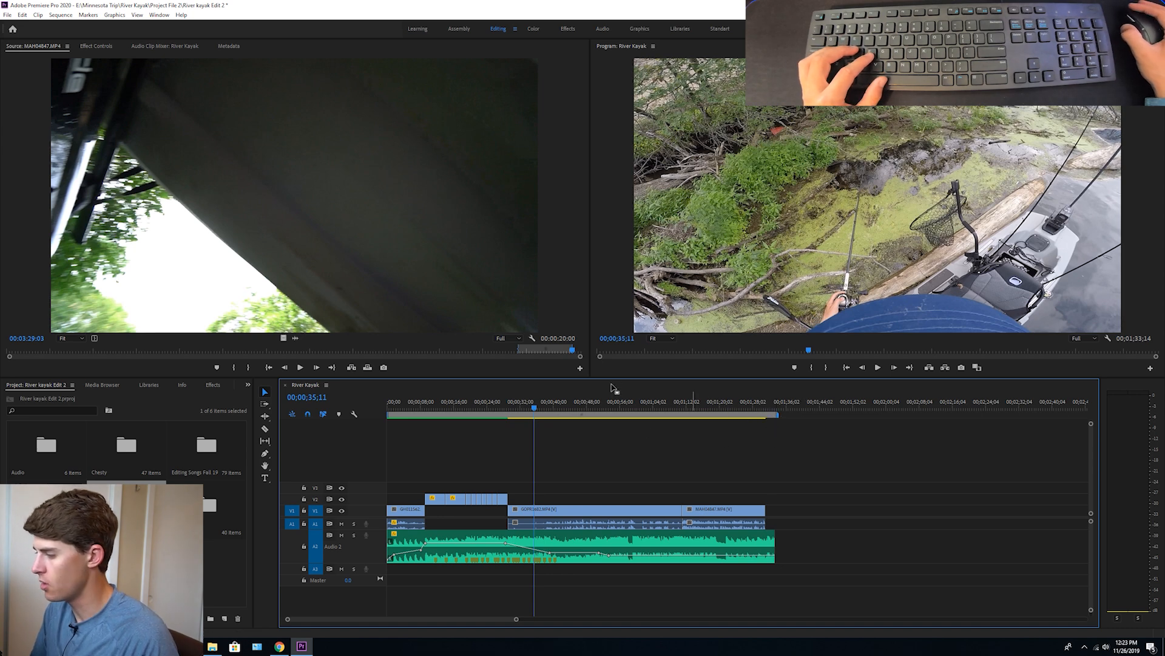
Review several points in the GoPro clip and the following MAH04847.MP4 clip, ending at 00;01;08;18
{"action": "left_click", "coordinate": [650, 400]}
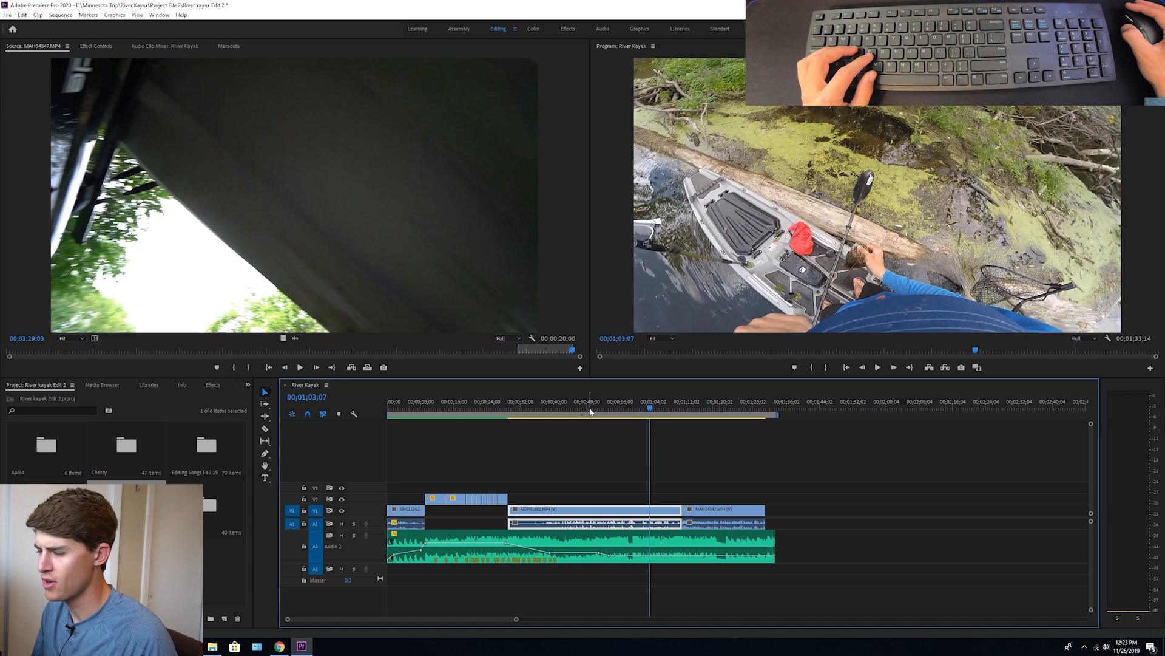
{"action": "left_click", "coordinate": [600, 401]}
{"action": "key", "text": "space"}
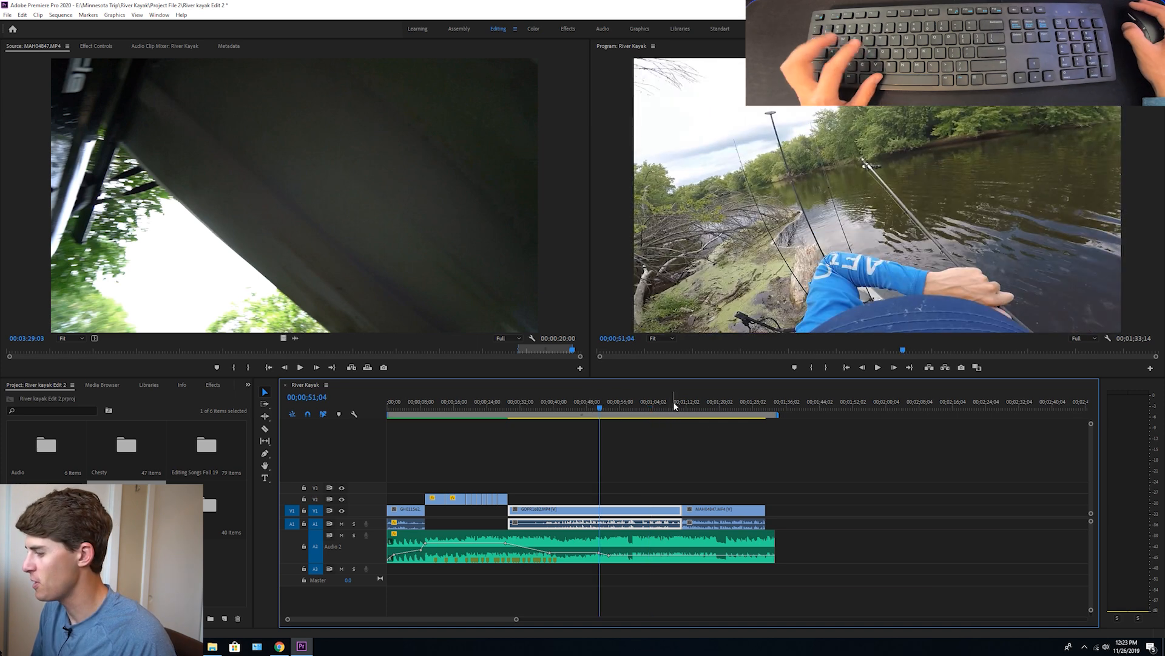
{"action": "left_click", "coordinate": [720, 402]}
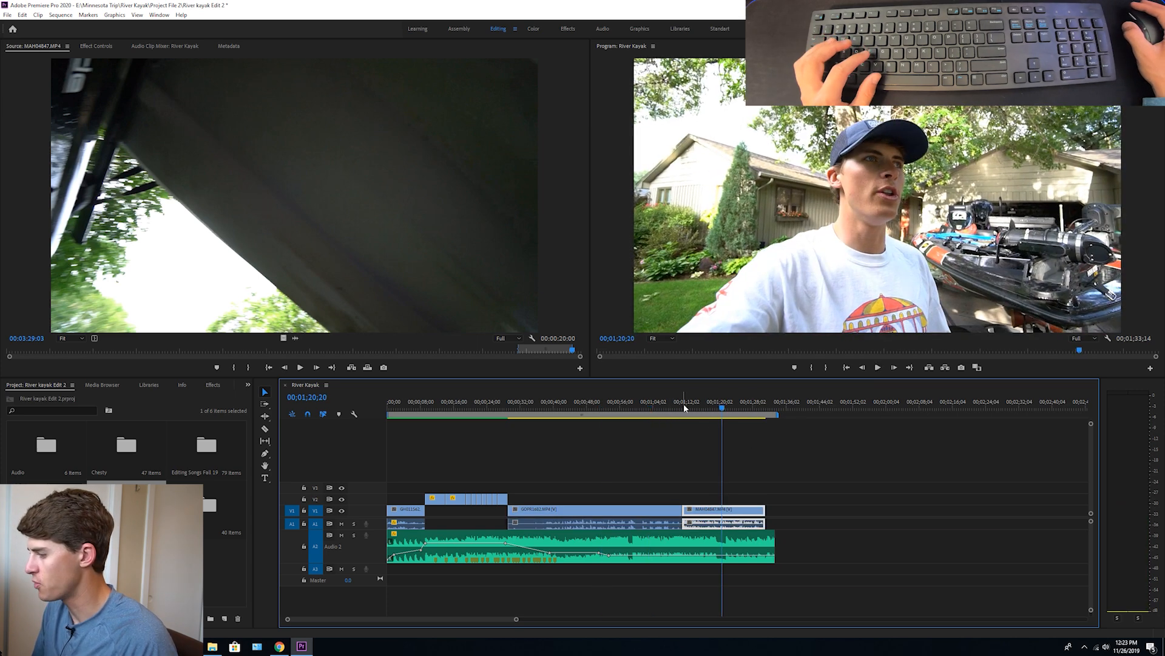
{"action": "left_click", "coordinate": [672, 403]}
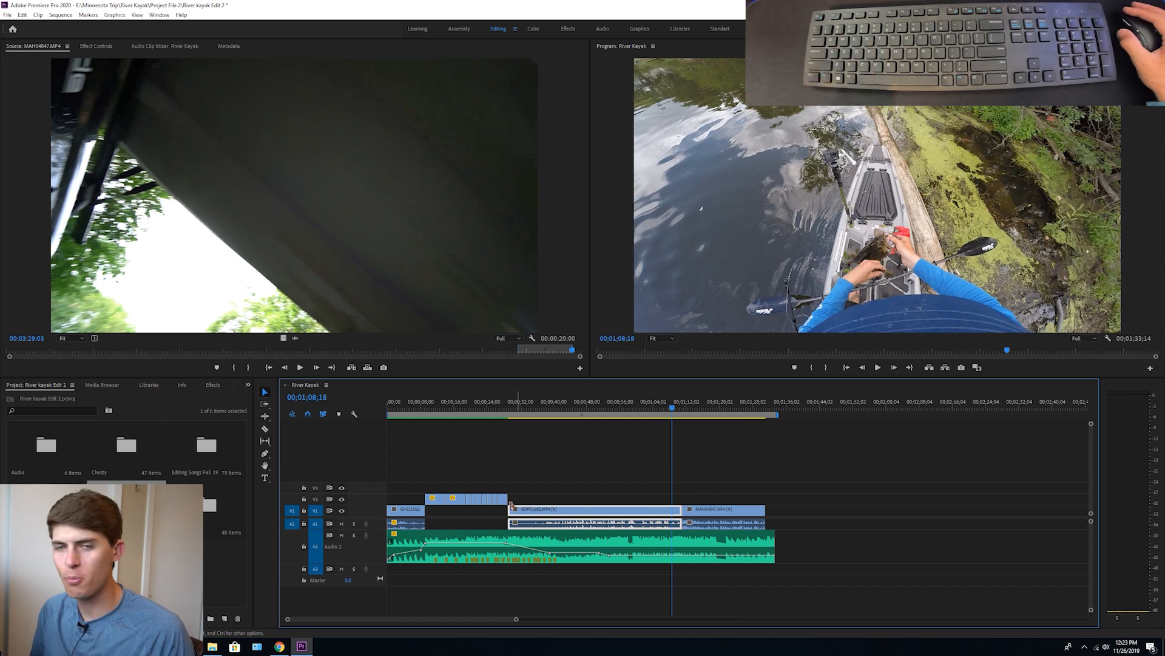
Move the music down to A3 and shift the GoPro clip to V2 and A2, keeping their timing
{"action": "left_click", "coordinate": [606, 542]}
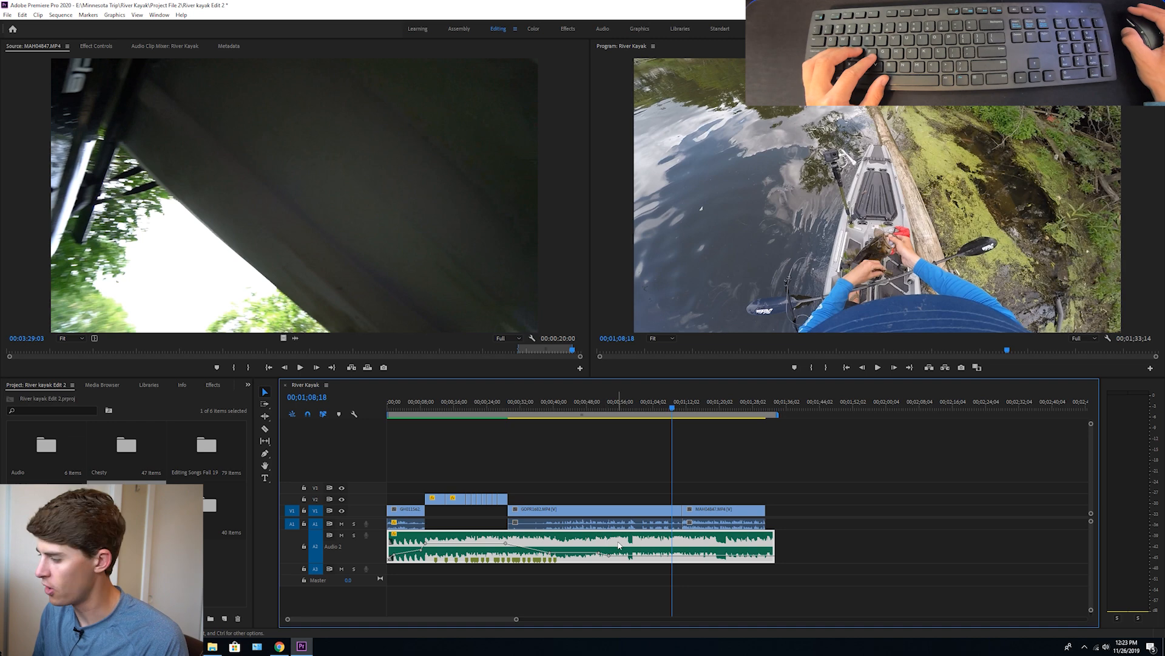
{"action": "left_click_drag", "start_coordinate": [615, 548], "coordinate": [614, 570]}
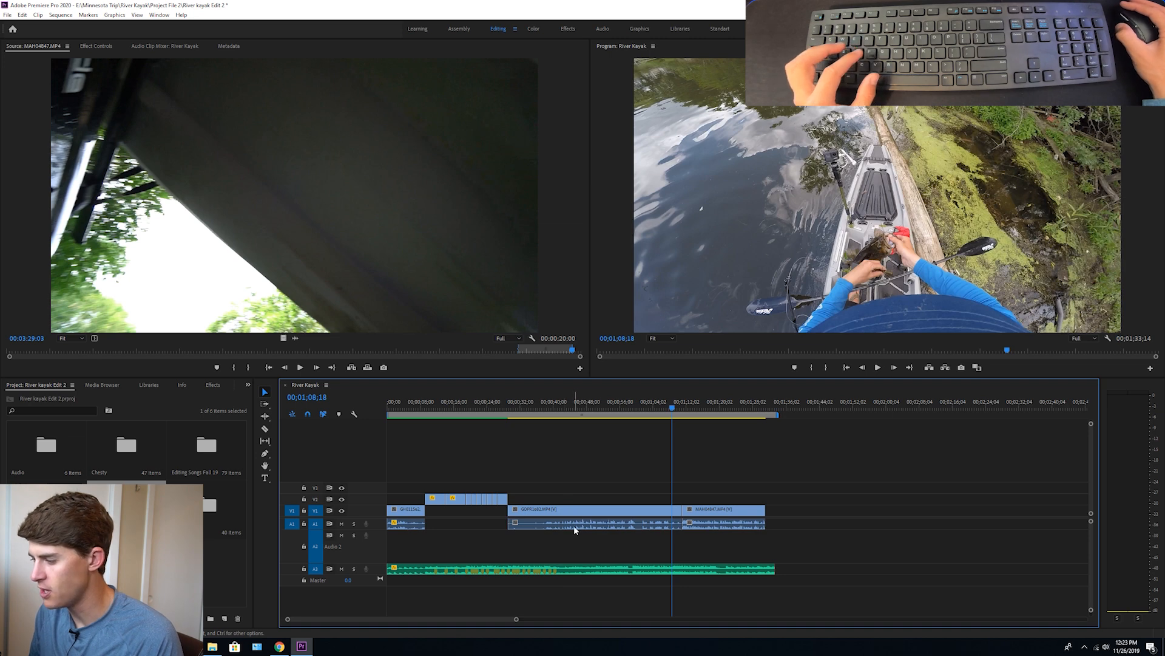
{"action": "left_click_drag", "start_coordinate": [577, 519], "coordinate": [582, 538]}
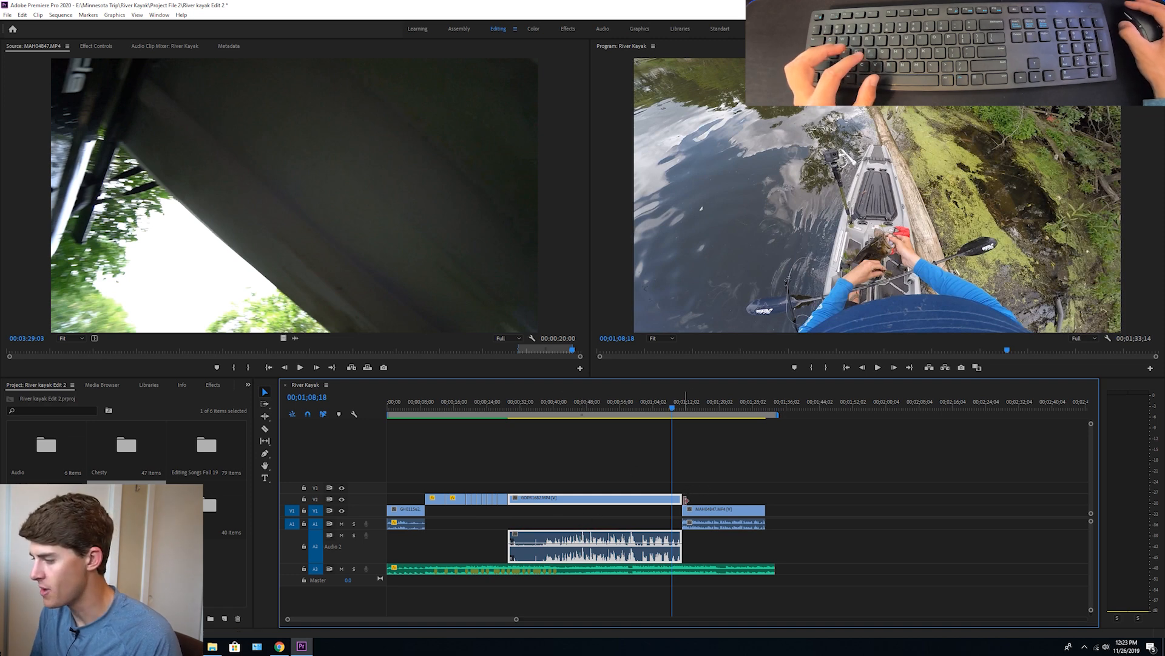
Lock Audio 2 and extend only the GoPro video on V2 about 1.4 seconds over the following clip, checking the overlap in playback
{"action": "left_click_drag", "start_coordinate": [517, 620], "coordinate": [427, 616]}
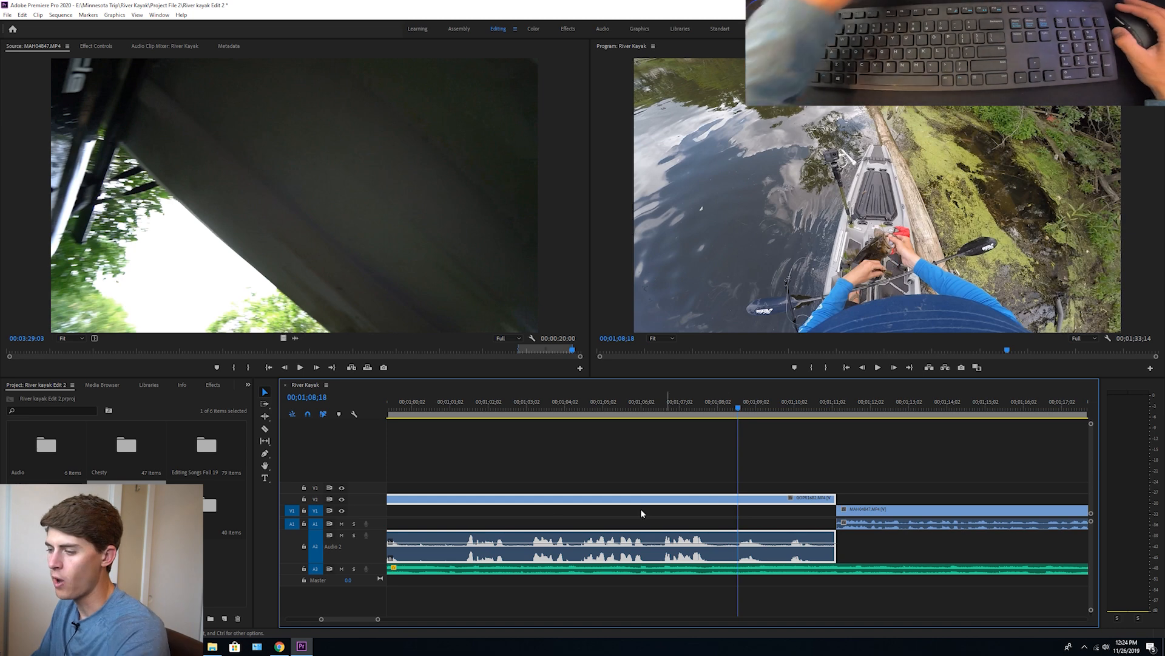
{"action": "left_click", "coordinate": [304, 546]}
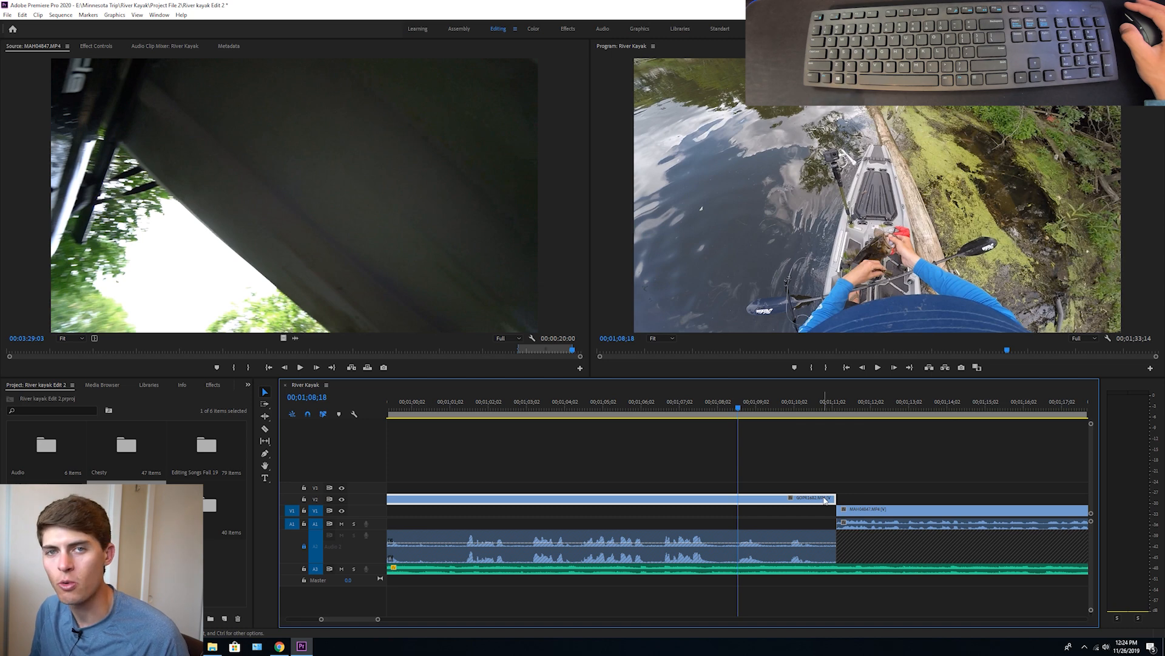
{"action": "left_click_drag", "start_coordinate": [835, 498], "coordinate": [889, 498]}
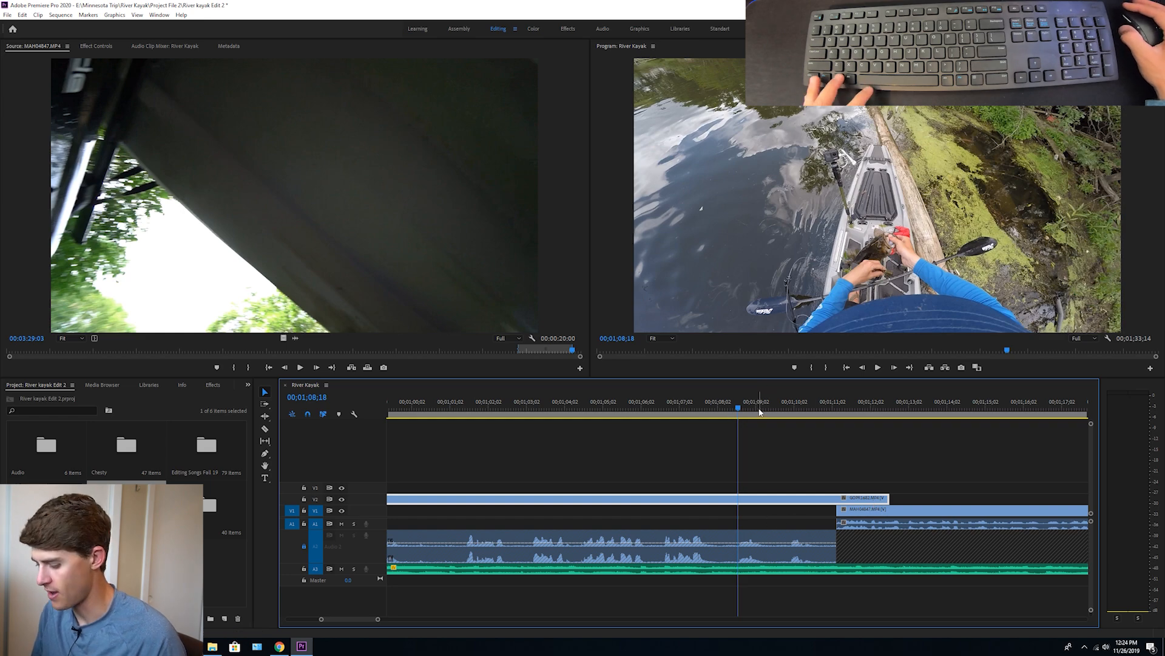
{"action": "key", "text": "space"}
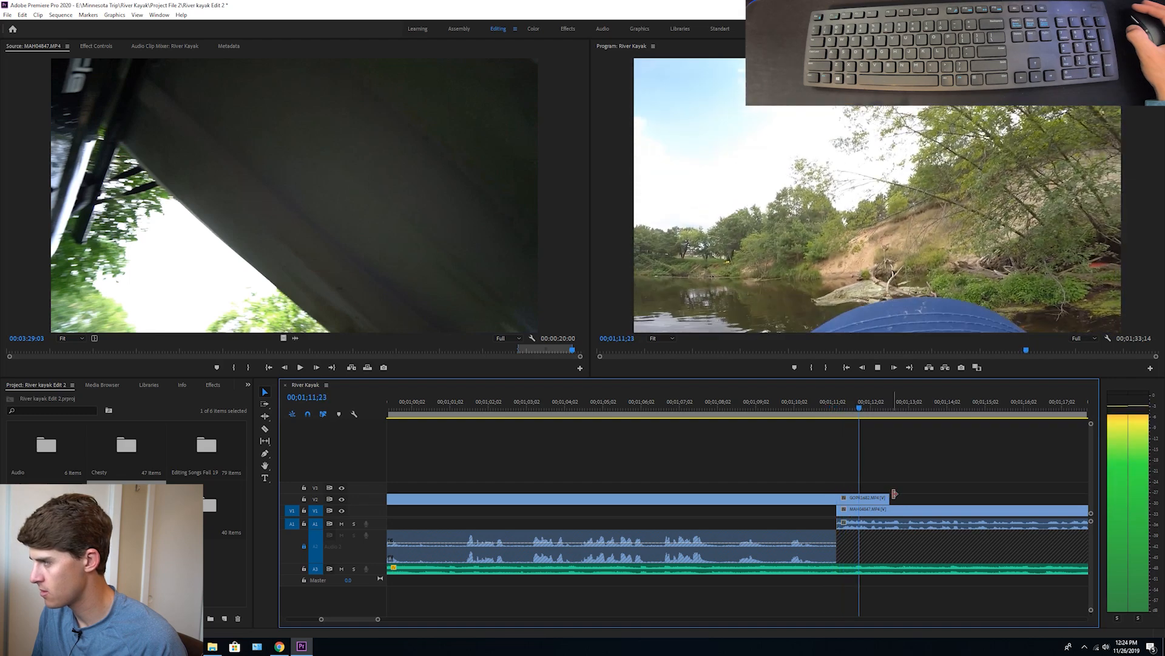
{"action": "key", "text": "space"}
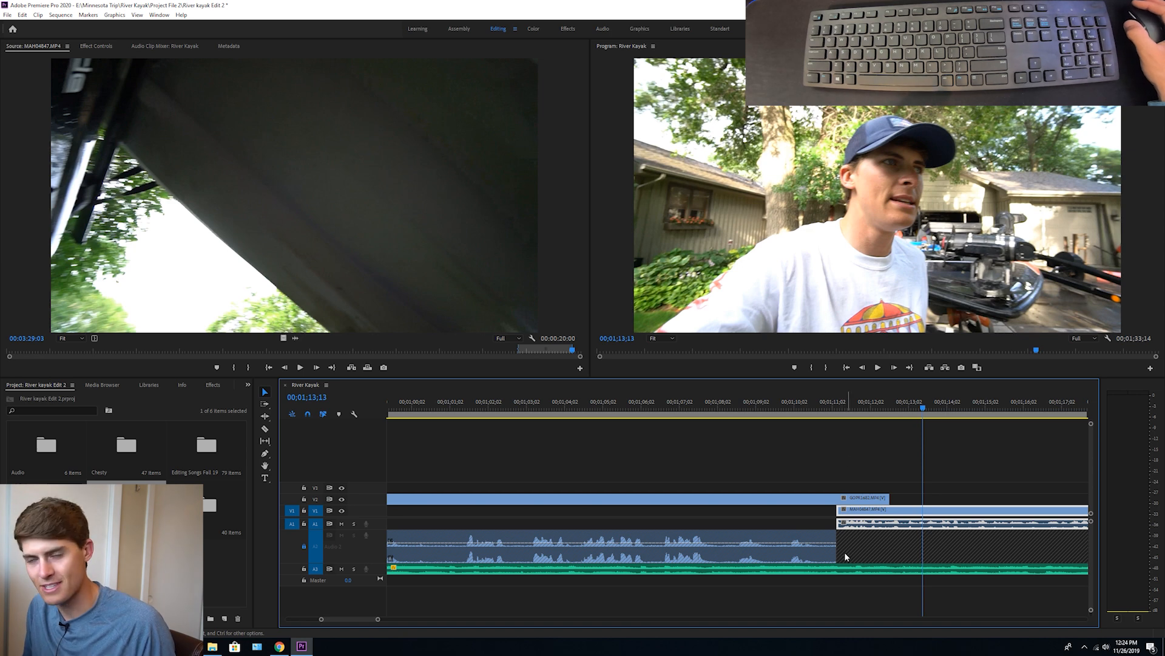
Scrub and play the overlap between the GoPro clip and MAH04847.MP4, and save the project
{"action": "left_click", "coordinate": [862, 405]}
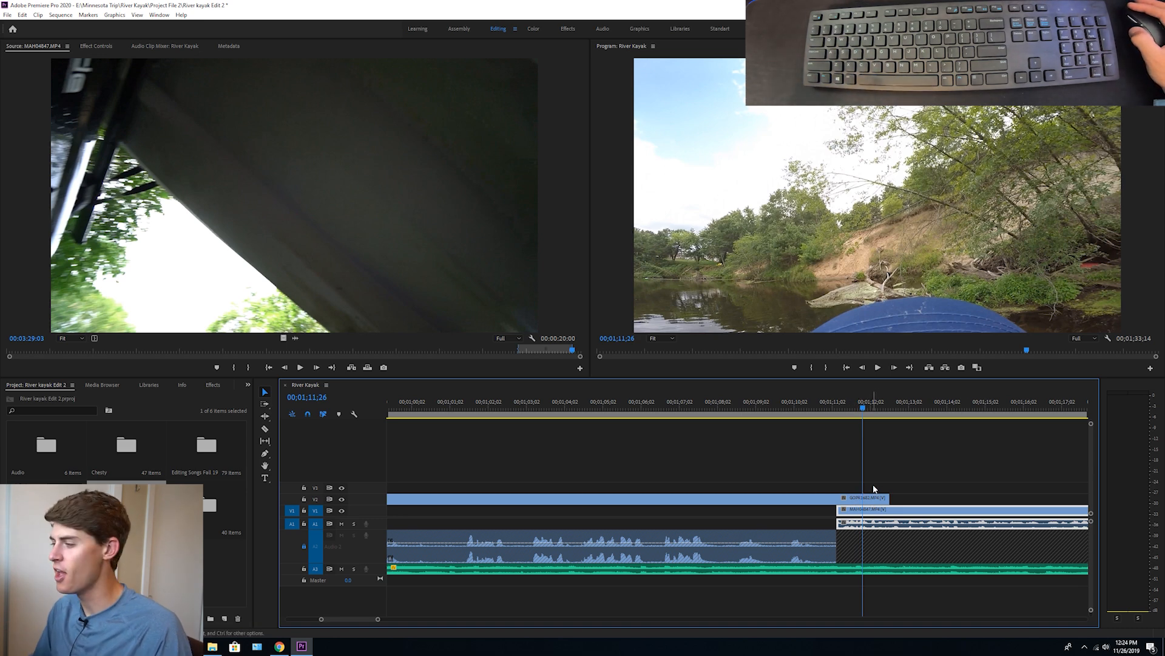
{"action": "left_click_drag", "start_coordinate": [911, 418], "coordinate": [868, 418]}
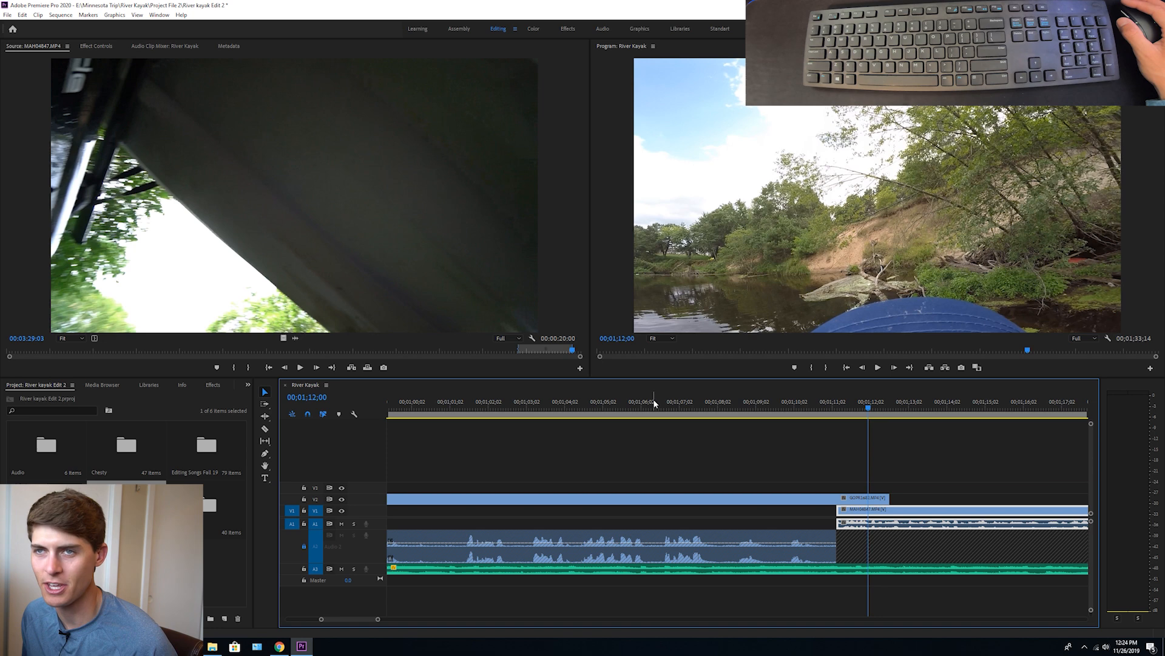
{"action": "key", "text": "ctrl+s"}
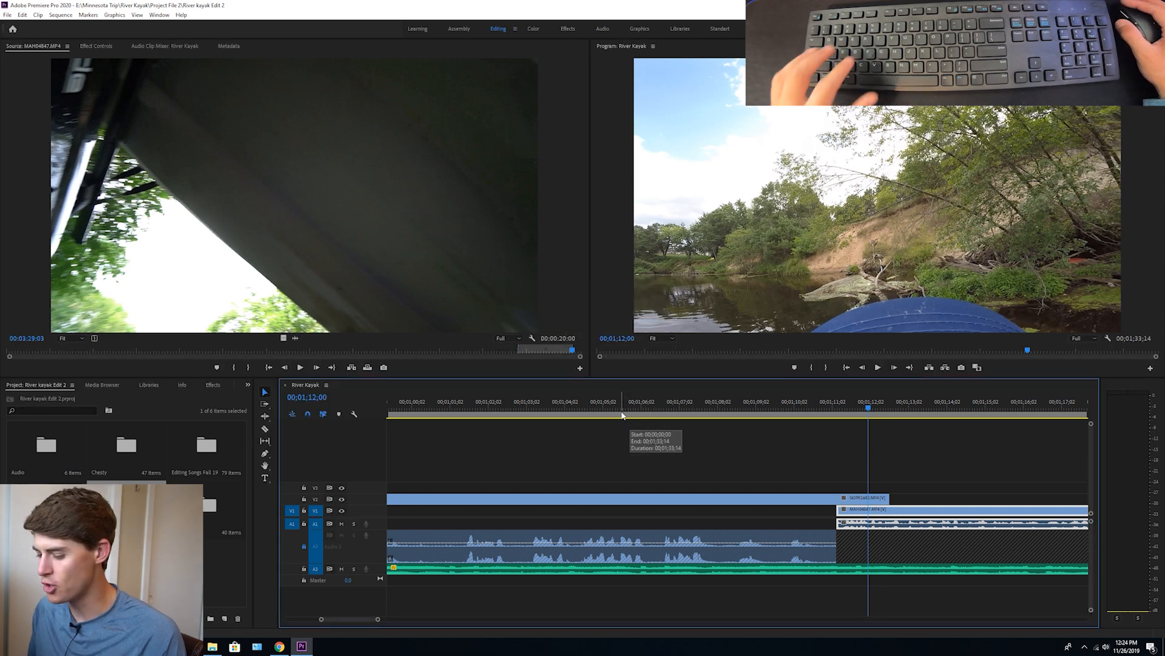
{"action": "key", "text": "space"}
{"action": "key", "text": "space"}
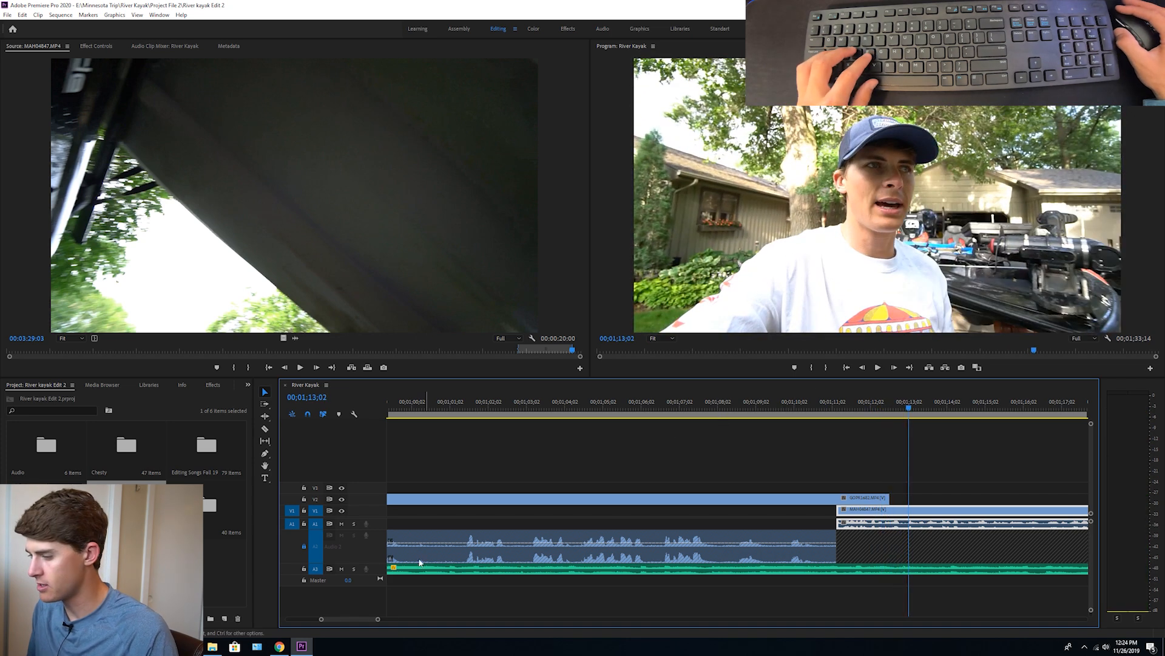
Unlock Audio 2 and play the start of the MAH04847.MP4 talking clip together with the music
{"action": "left_click_drag", "start_coordinate": [378, 618], "coordinate": [441, 620]}
{"action": "left_click", "coordinate": [304, 547]}
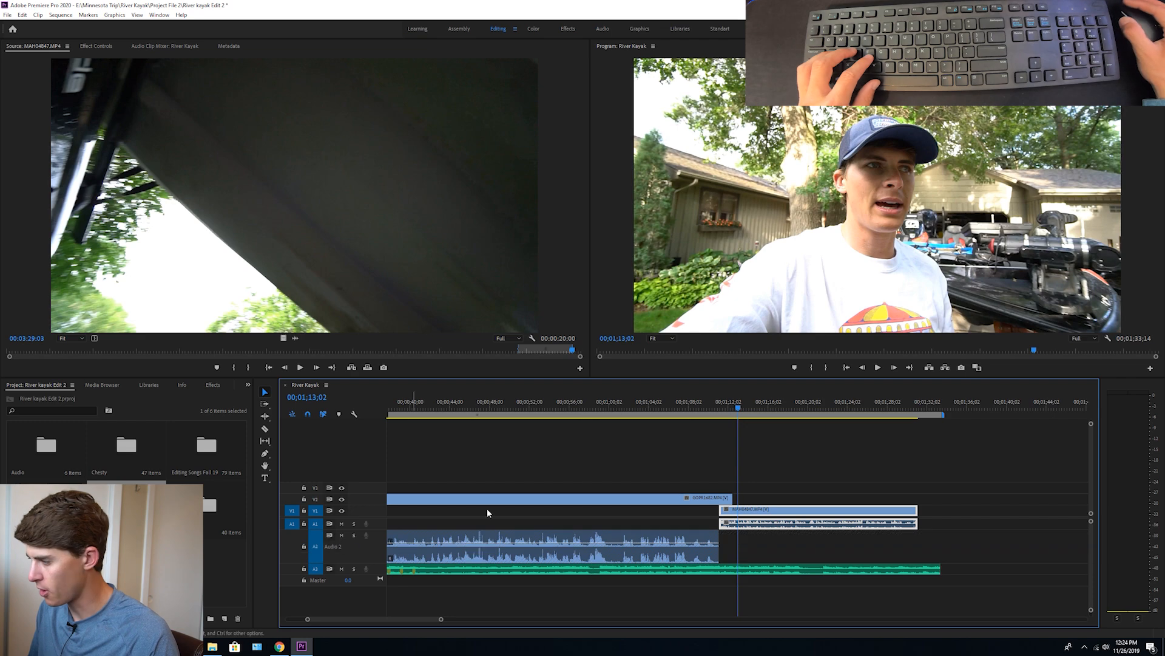
{"action": "left_click", "coordinate": [803, 460]}
{"action": "key", "text": "space"}
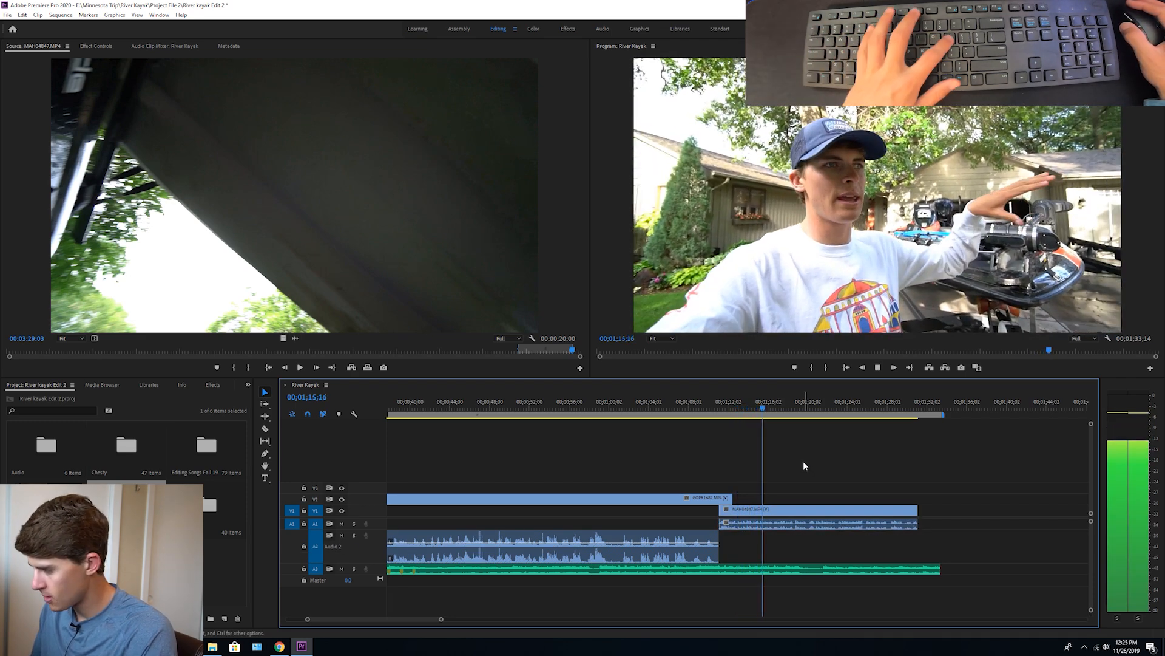
{"action": "key", "text": "p"}
{"action": "key", "text": "space"}
Enlarge the Audio 3 track and trim the music's end to the end of MAH04847.MP4 at 00;01;31;05
{"action": "left_click_drag", "start_coordinate": [380, 573], "coordinate": [379, 610]}
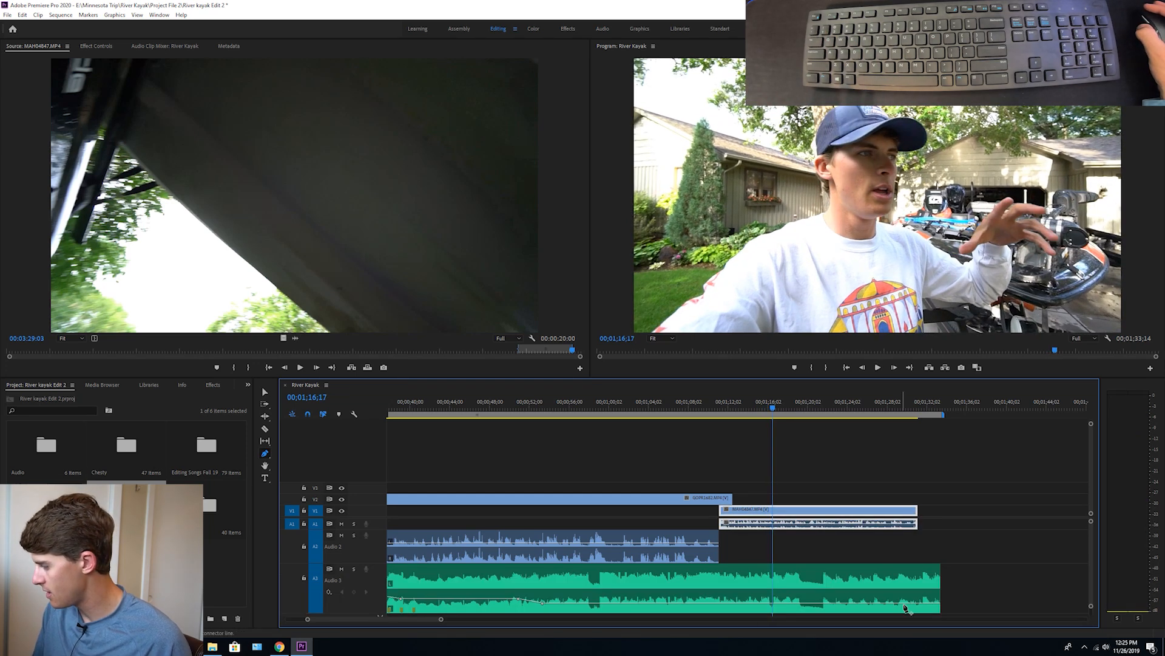
{"action": "key", "text": "v"}
{"action": "left_click_drag", "start_coordinate": [940, 586], "coordinate": [918, 583]}
{"action": "scroll", "coordinate": [925, 557], "scroll_direction": "down", "scroll_amount": 1}
Add volume keyframes at the end of the music on Audio 3 to make a short fade-out
{"action": "key", "text": "p"}
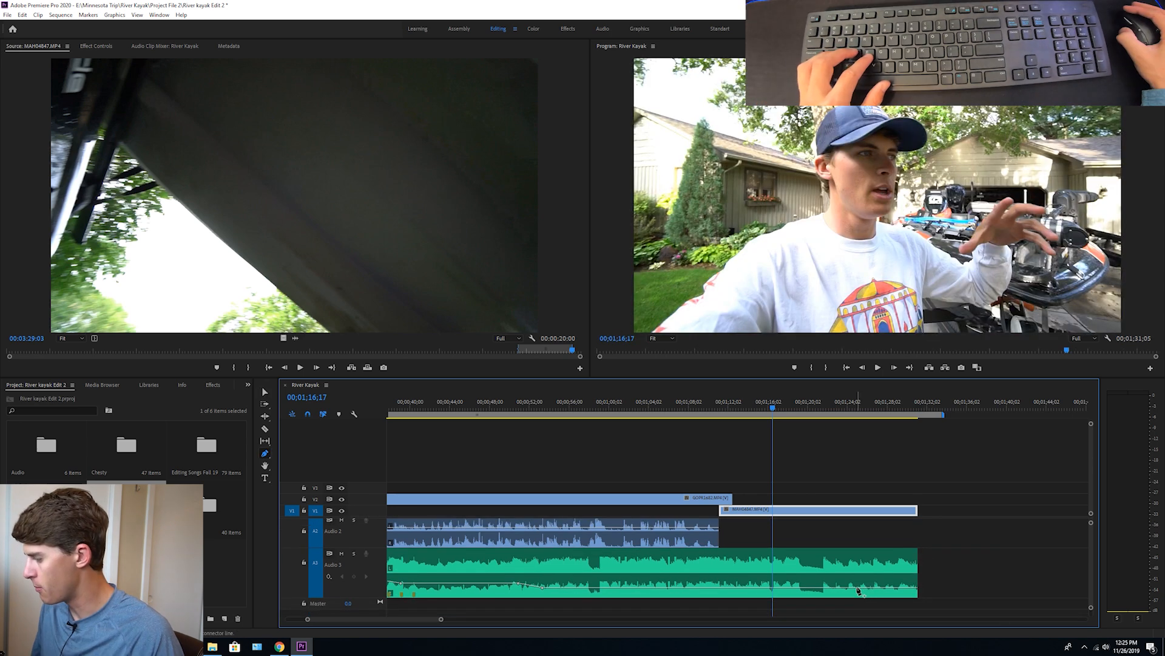
{"action": "left_click", "coordinate": [857, 587]}
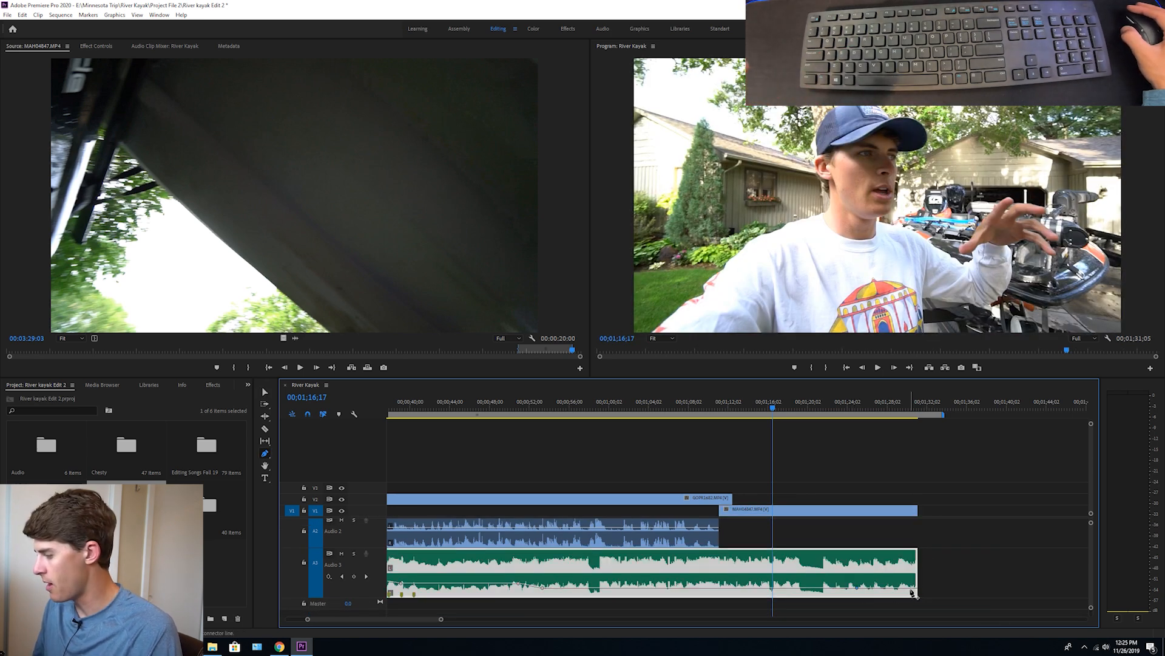
{"action": "left_click_drag", "start_coordinate": [914, 590], "coordinate": [914, 590]}
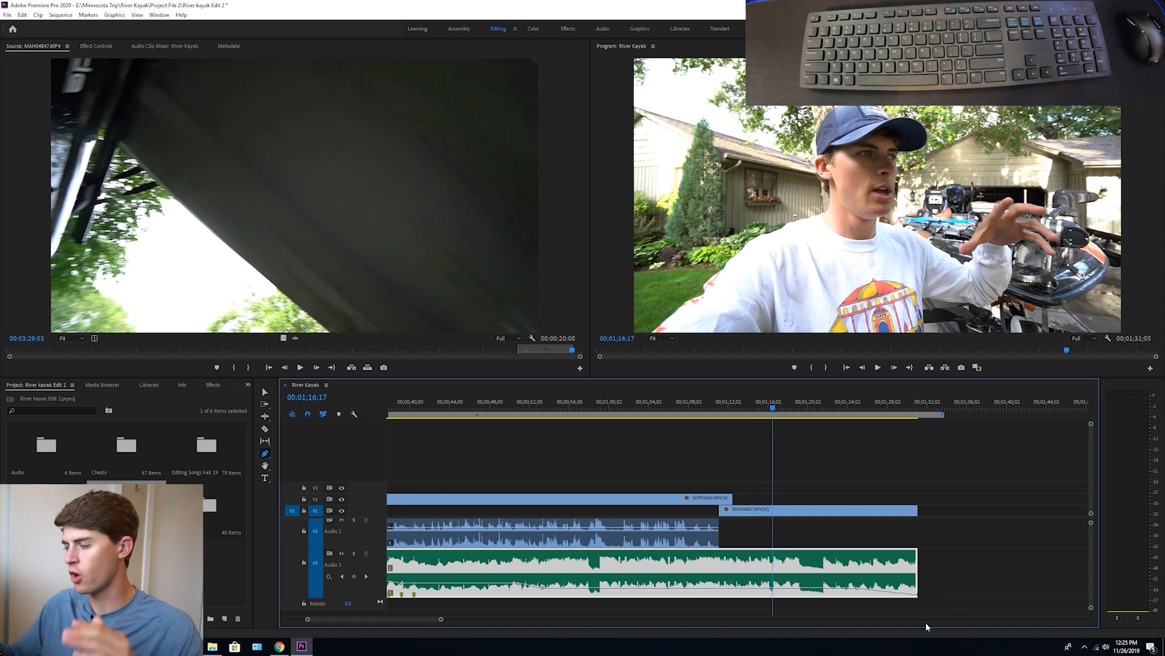
{"action": "left_click_drag", "start_coordinate": [898, 589], "coordinate": [898, 589]}
Enlarge the Audio 1 track and keyframe a short volume fade-out at the end of MAH04847.MP4's audio
{"action": "left_click", "coordinate": [881, 404]}
{"action": "scroll", "coordinate": [882, 540], "scroll_direction": "up", "scroll_amount": 1}
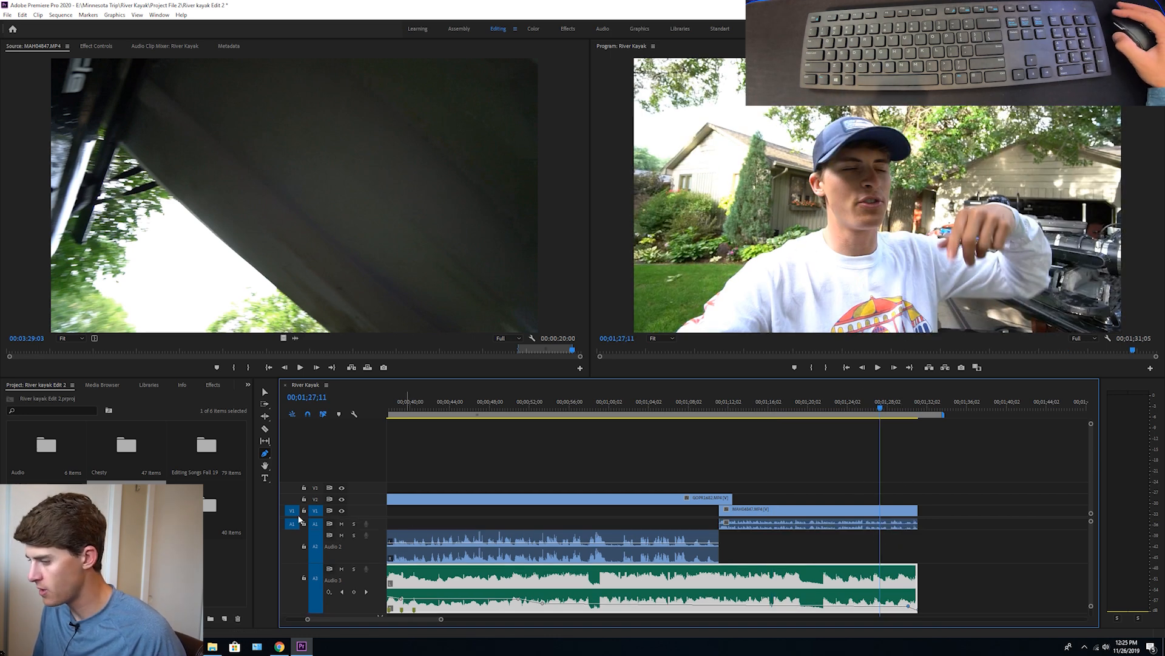
{"action": "left_click_drag", "start_coordinate": [383, 530], "coordinate": [384, 550]}
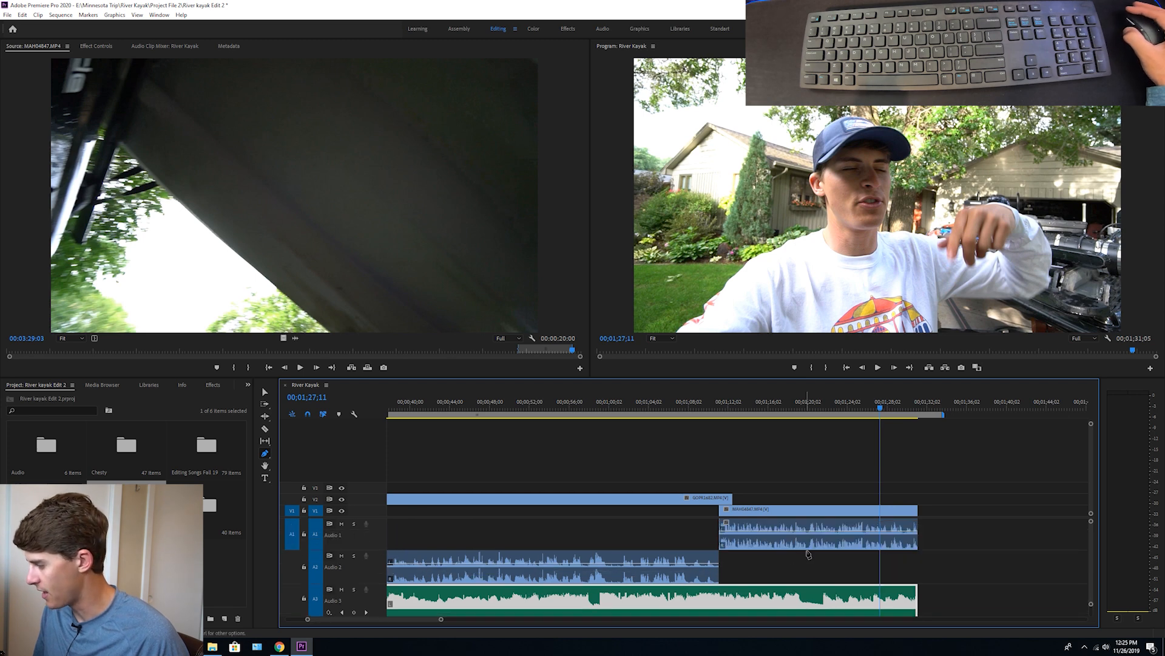
{"action": "left_click", "coordinate": [912, 534]}
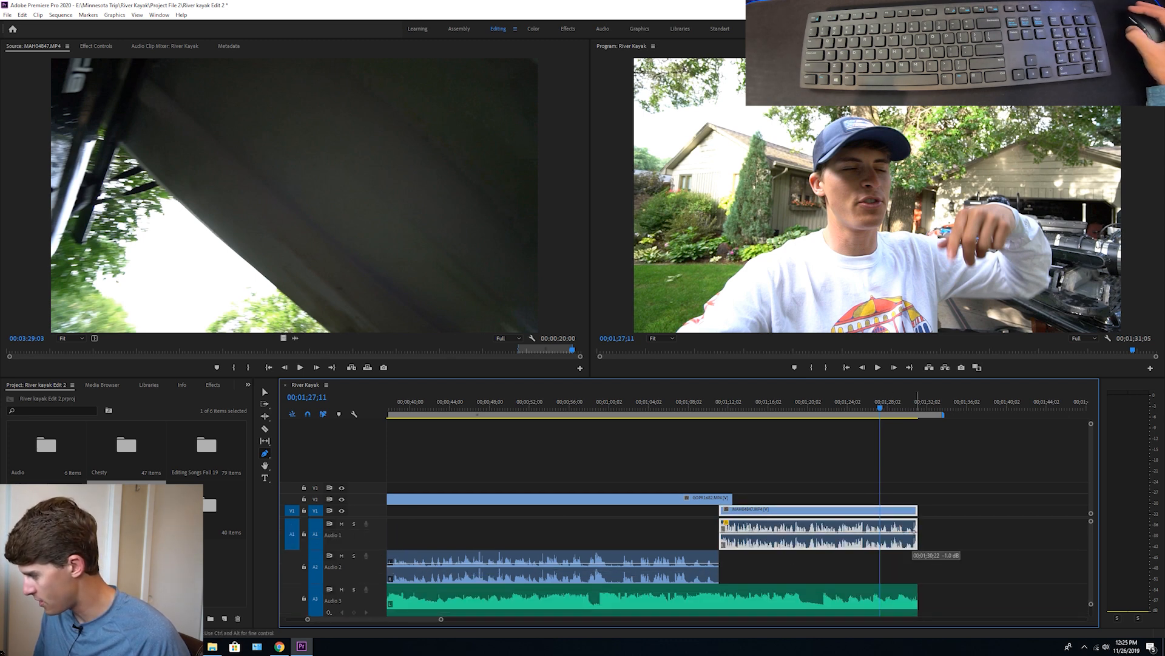
{"action": "left_click_drag", "start_coordinate": [914, 534], "coordinate": [910, 532]}
{"action": "key", "text": "v"}
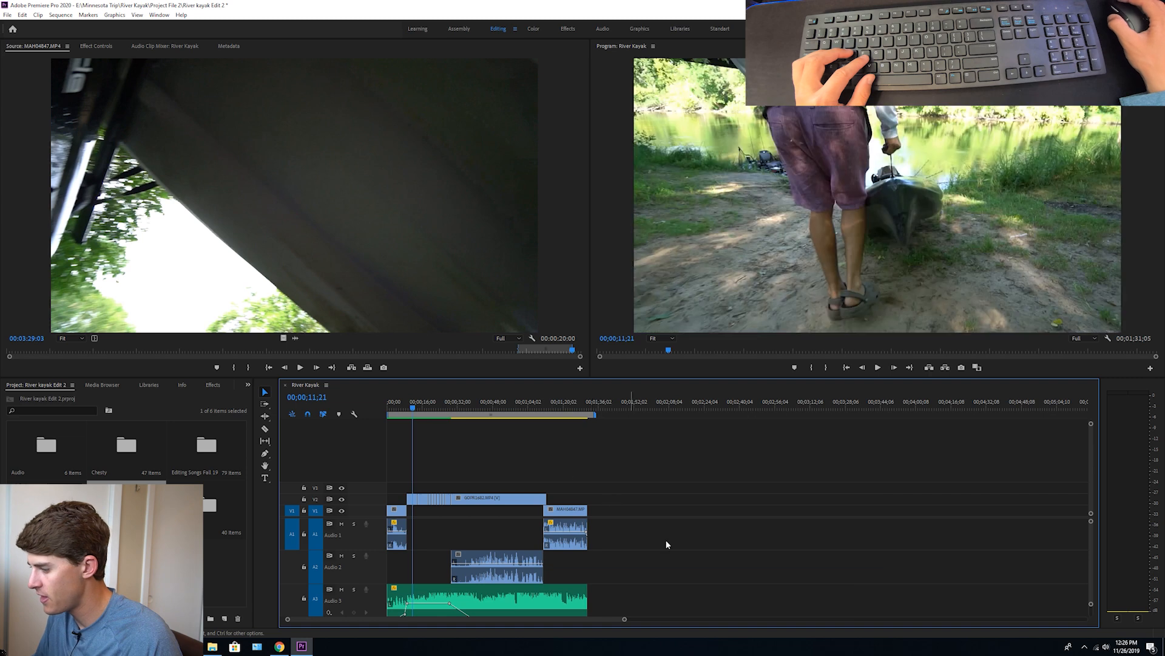
Render previews for the whole sequence and shorten the work area to end with the last clip at 00;01;31;05
{"action": "left_click_drag", "start_coordinate": [623, 620], "coordinate": [559, 607]}
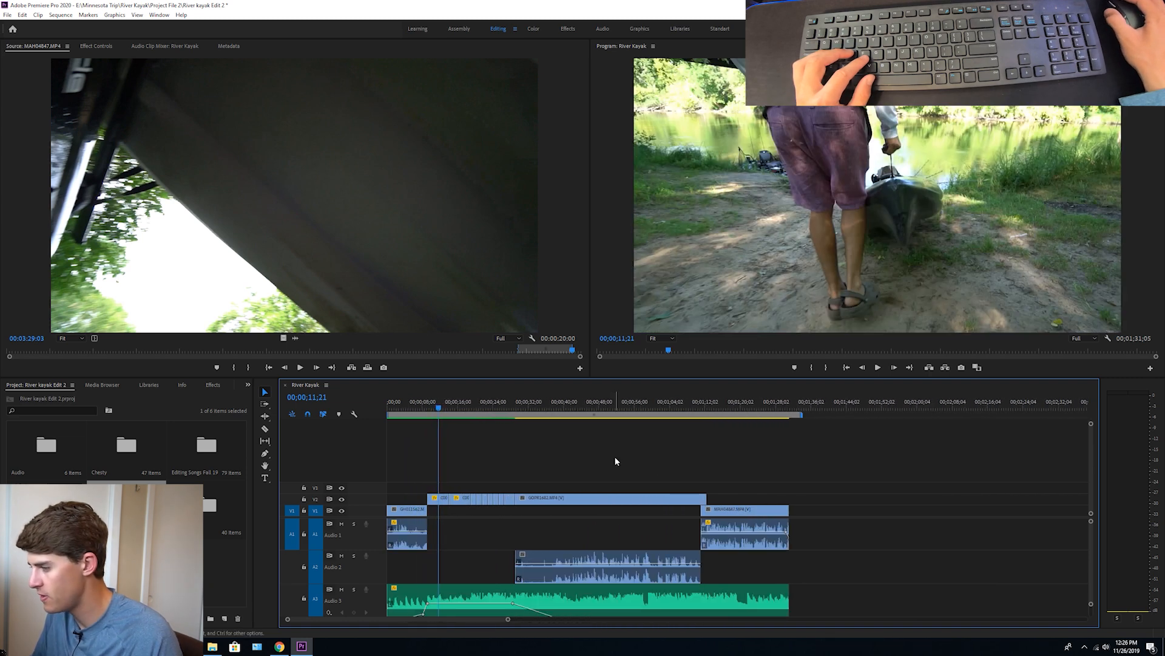
{"action": "key", "text": "Return"}
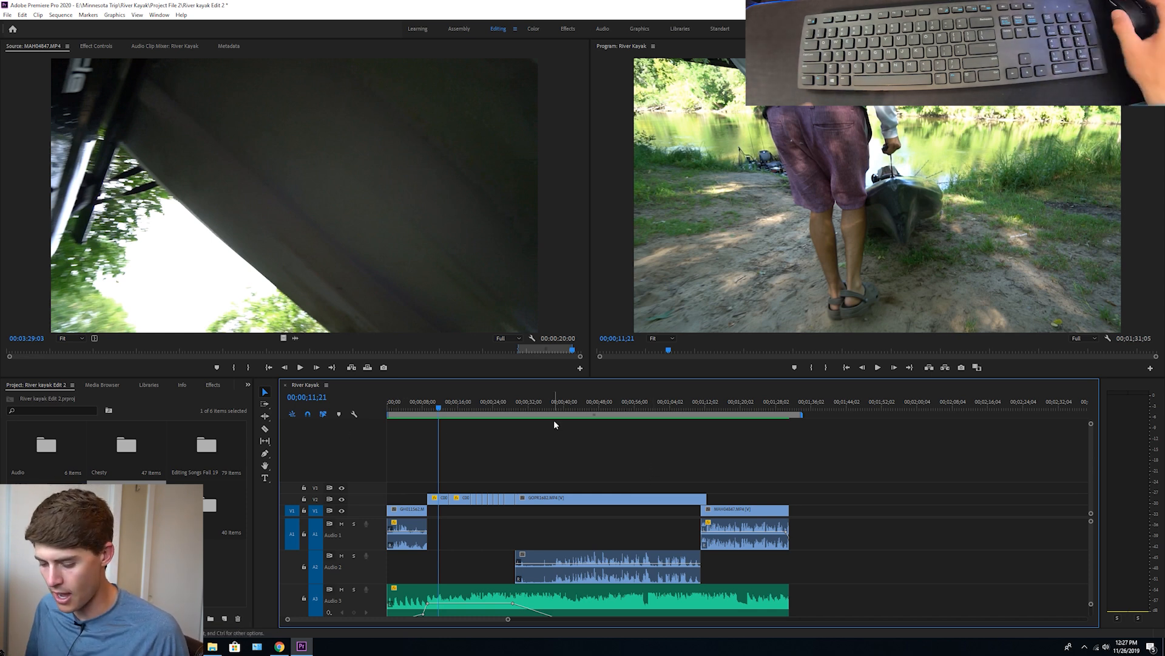
{"action": "key", "text": "ctrl+m"}
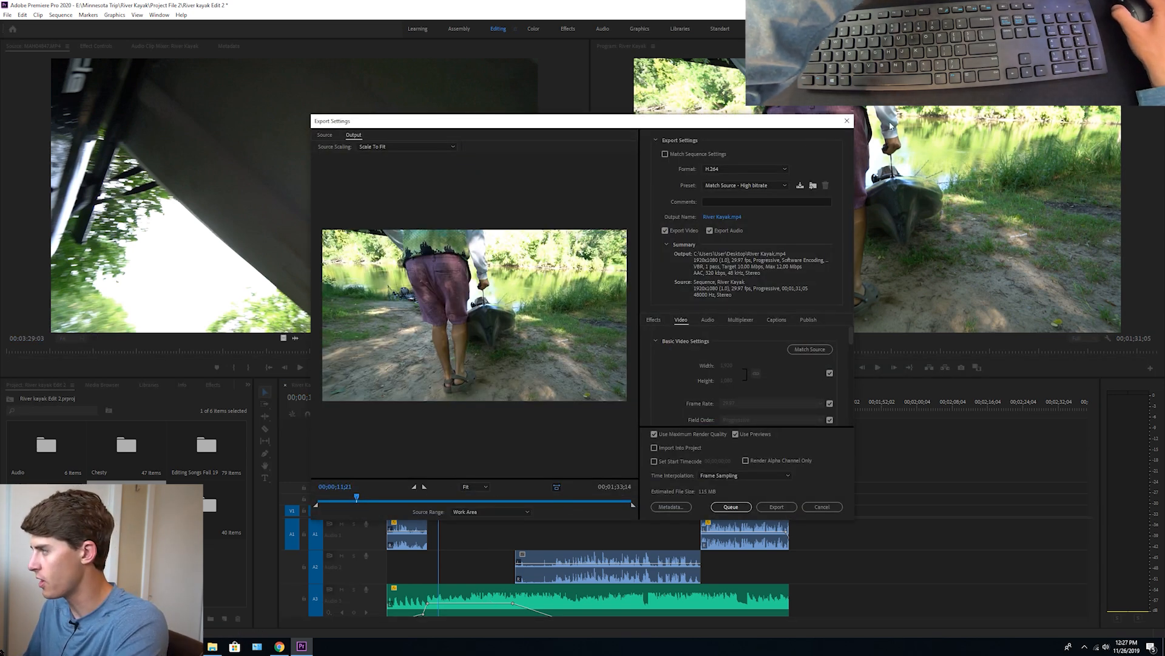
{"action": "left_click", "coordinate": [847, 120]}
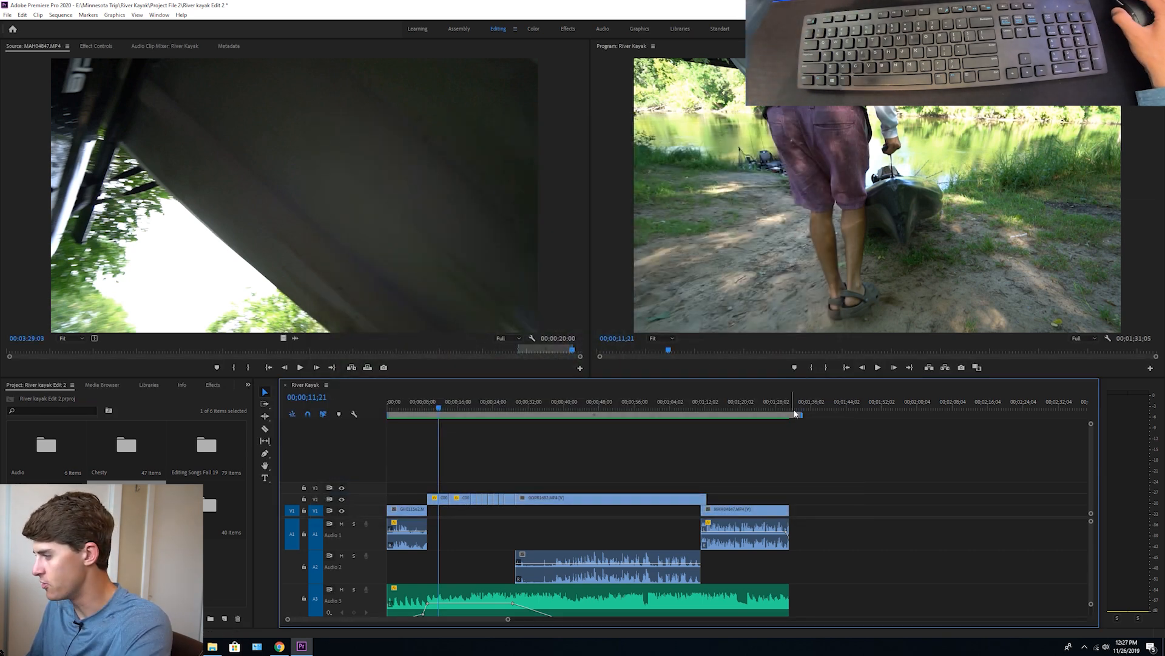
{"action": "left_click_drag", "start_coordinate": [802, 415], "coordinate": [791, 415]}
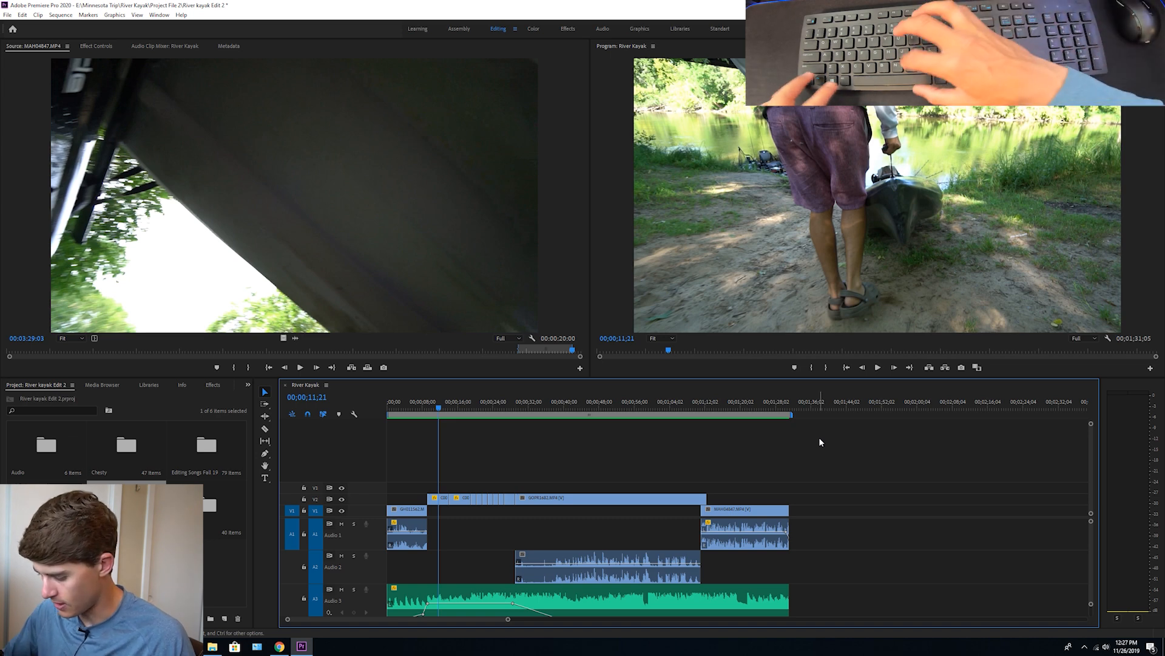
Export the work area as River Kayak.mp4 in H.264 with video and audio, using previews and without maximum render quality
{"action": "key", "text": "ctrl+m"}
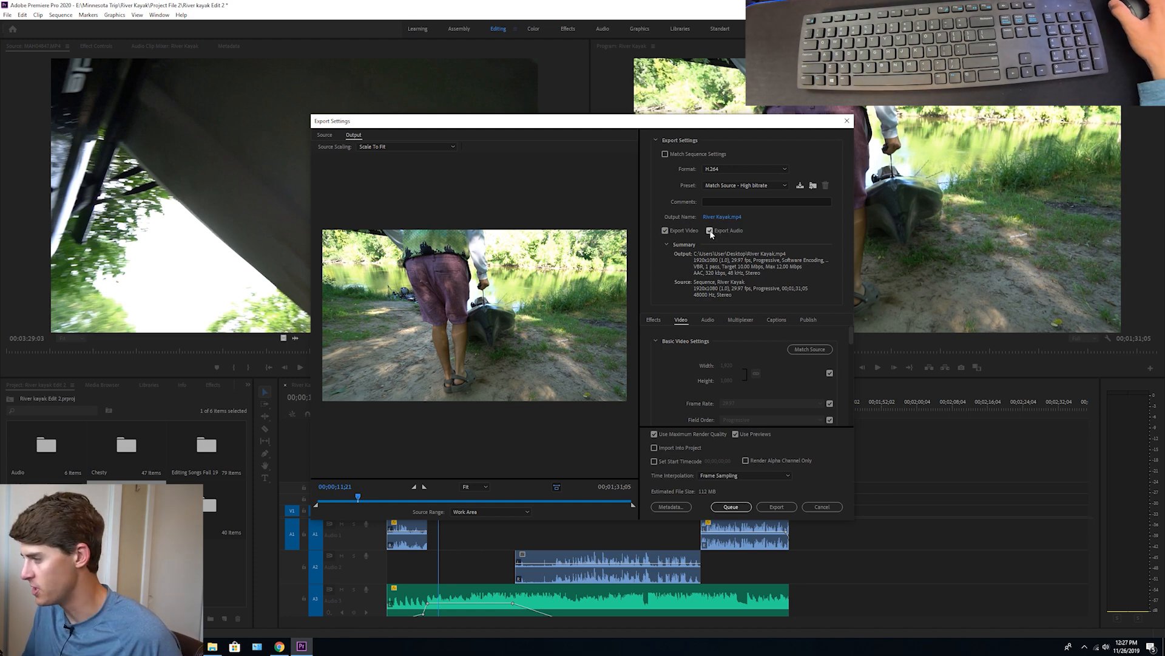
{"action": "left_click", "coordinate": [655, 435]}
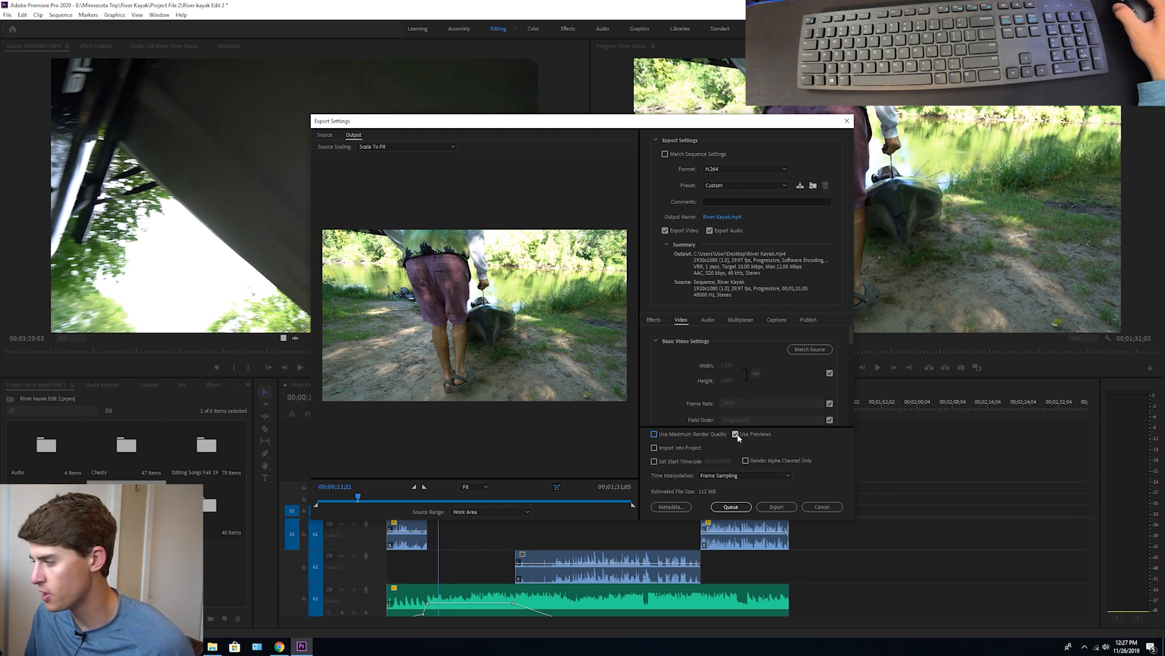
{"action": "left_click", "coordinate": [788, 509]}
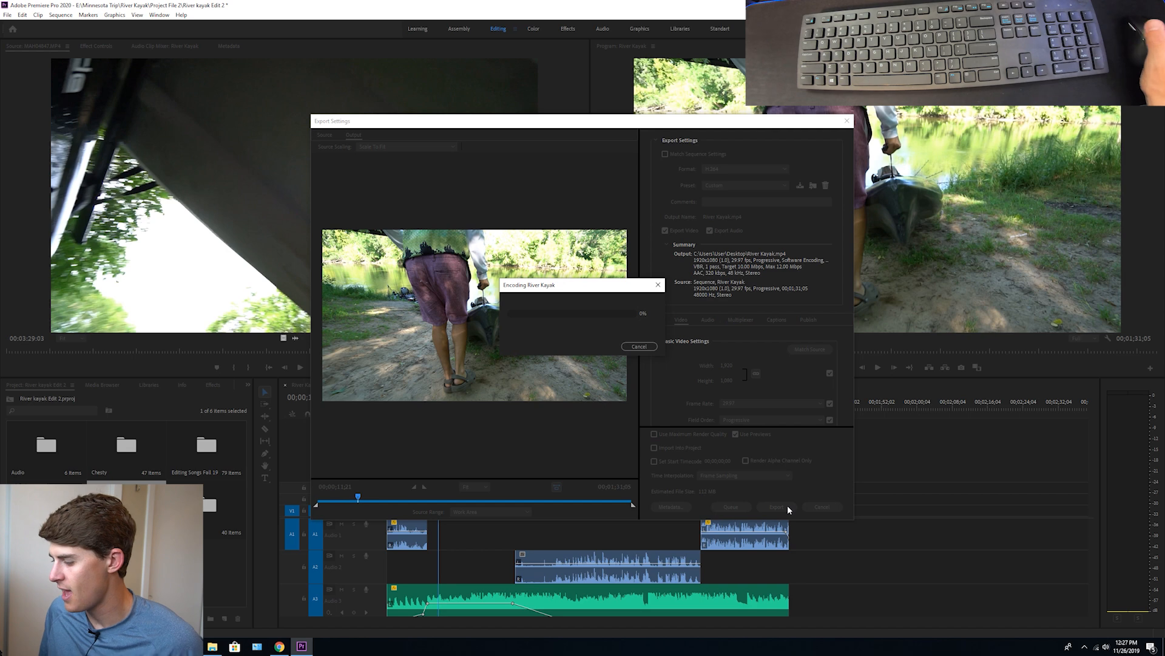